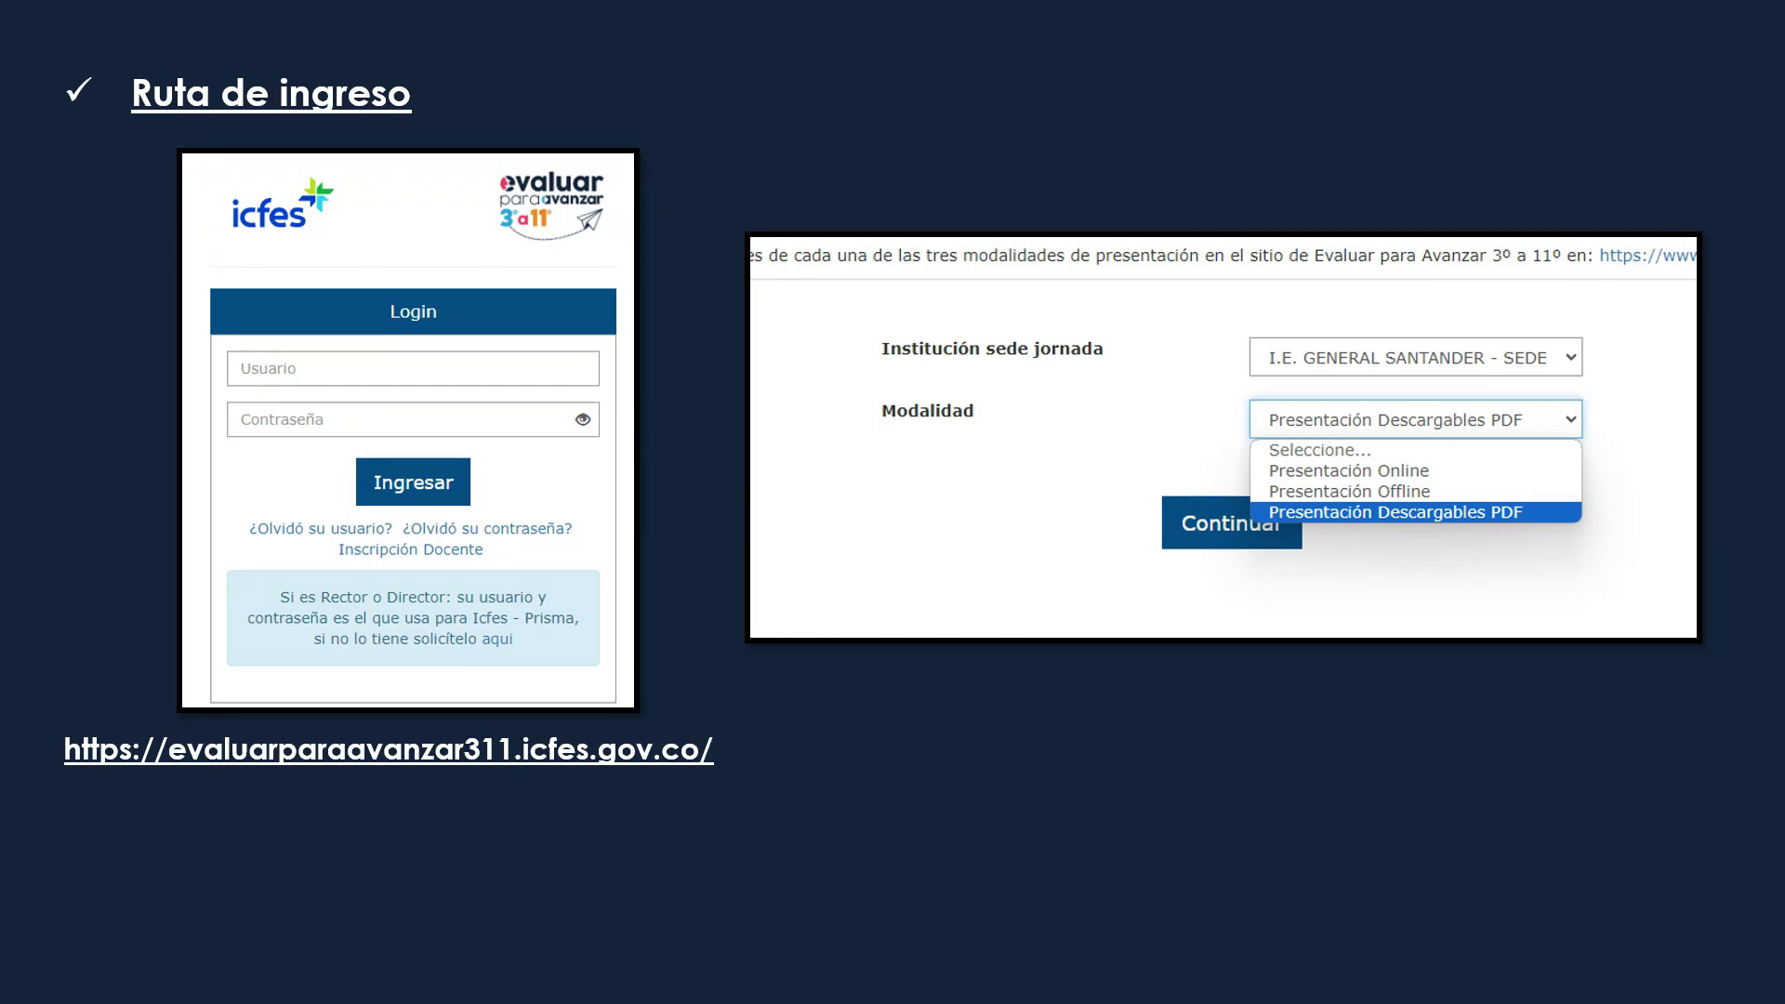
Step: Switch to the Evaluar para Avanzar site in the browser and open the Histórico de Reportes page
{"action": "key", "text": "alt+Tab"}
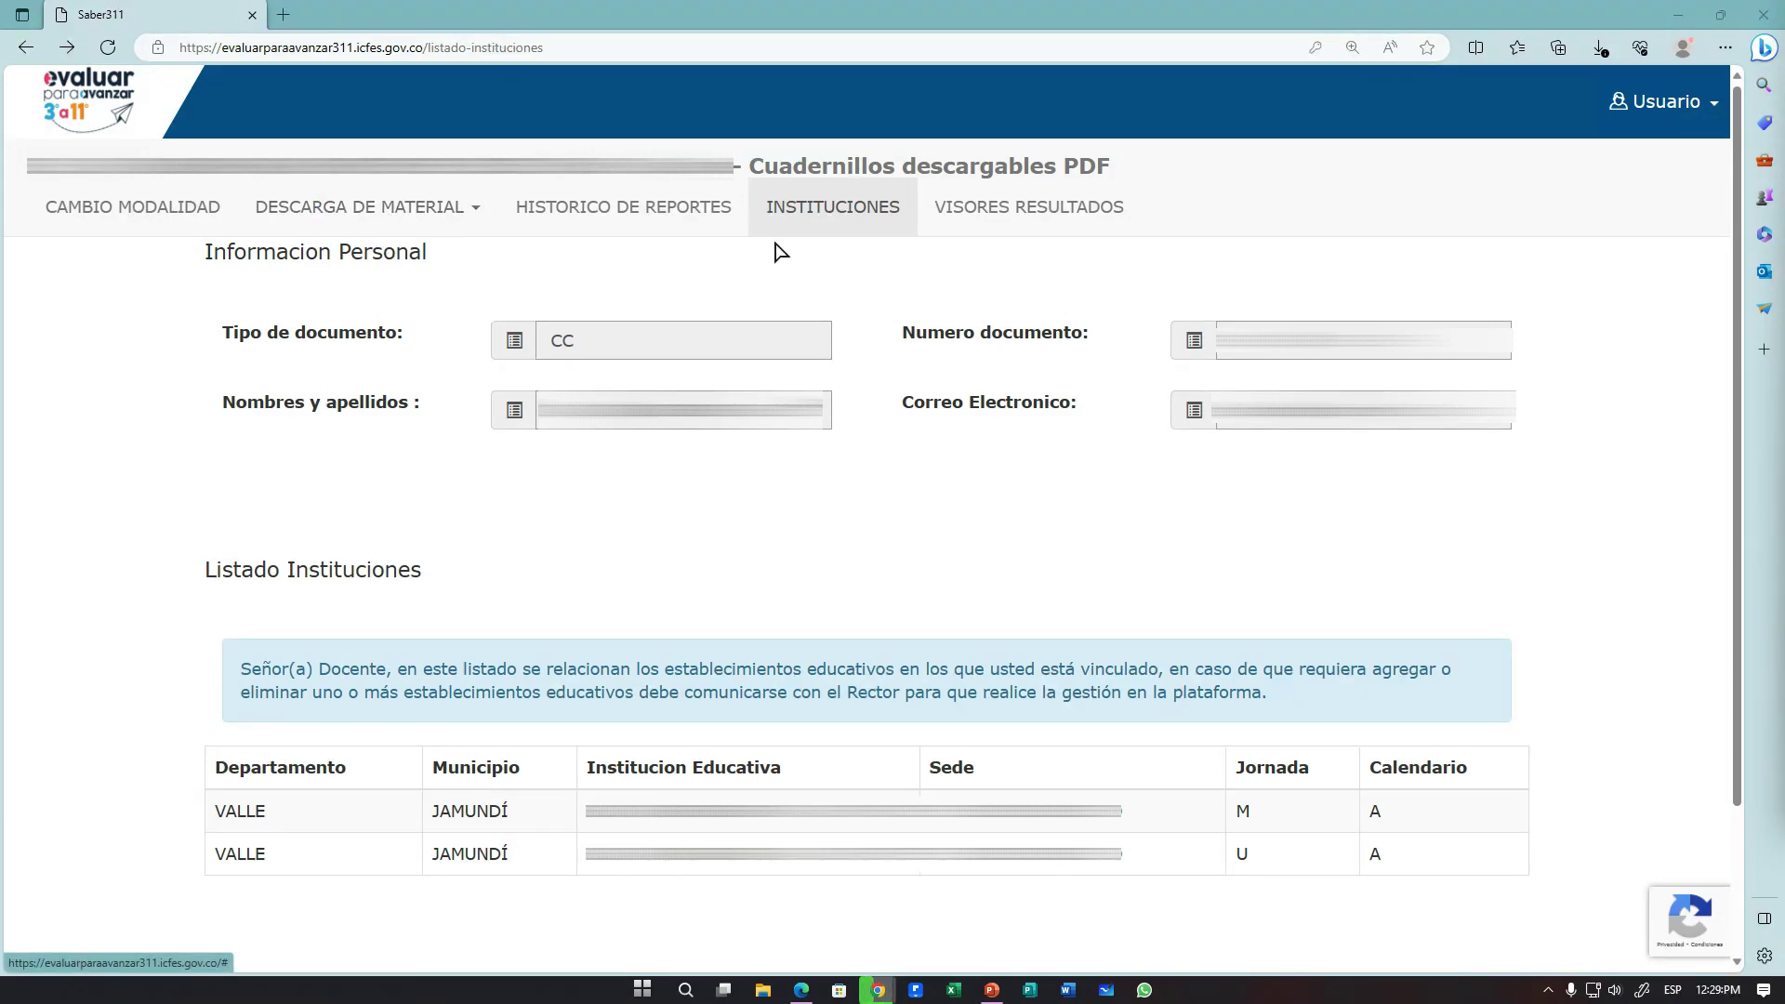
{"action": "left_click", "coordinate": [467, 203]}
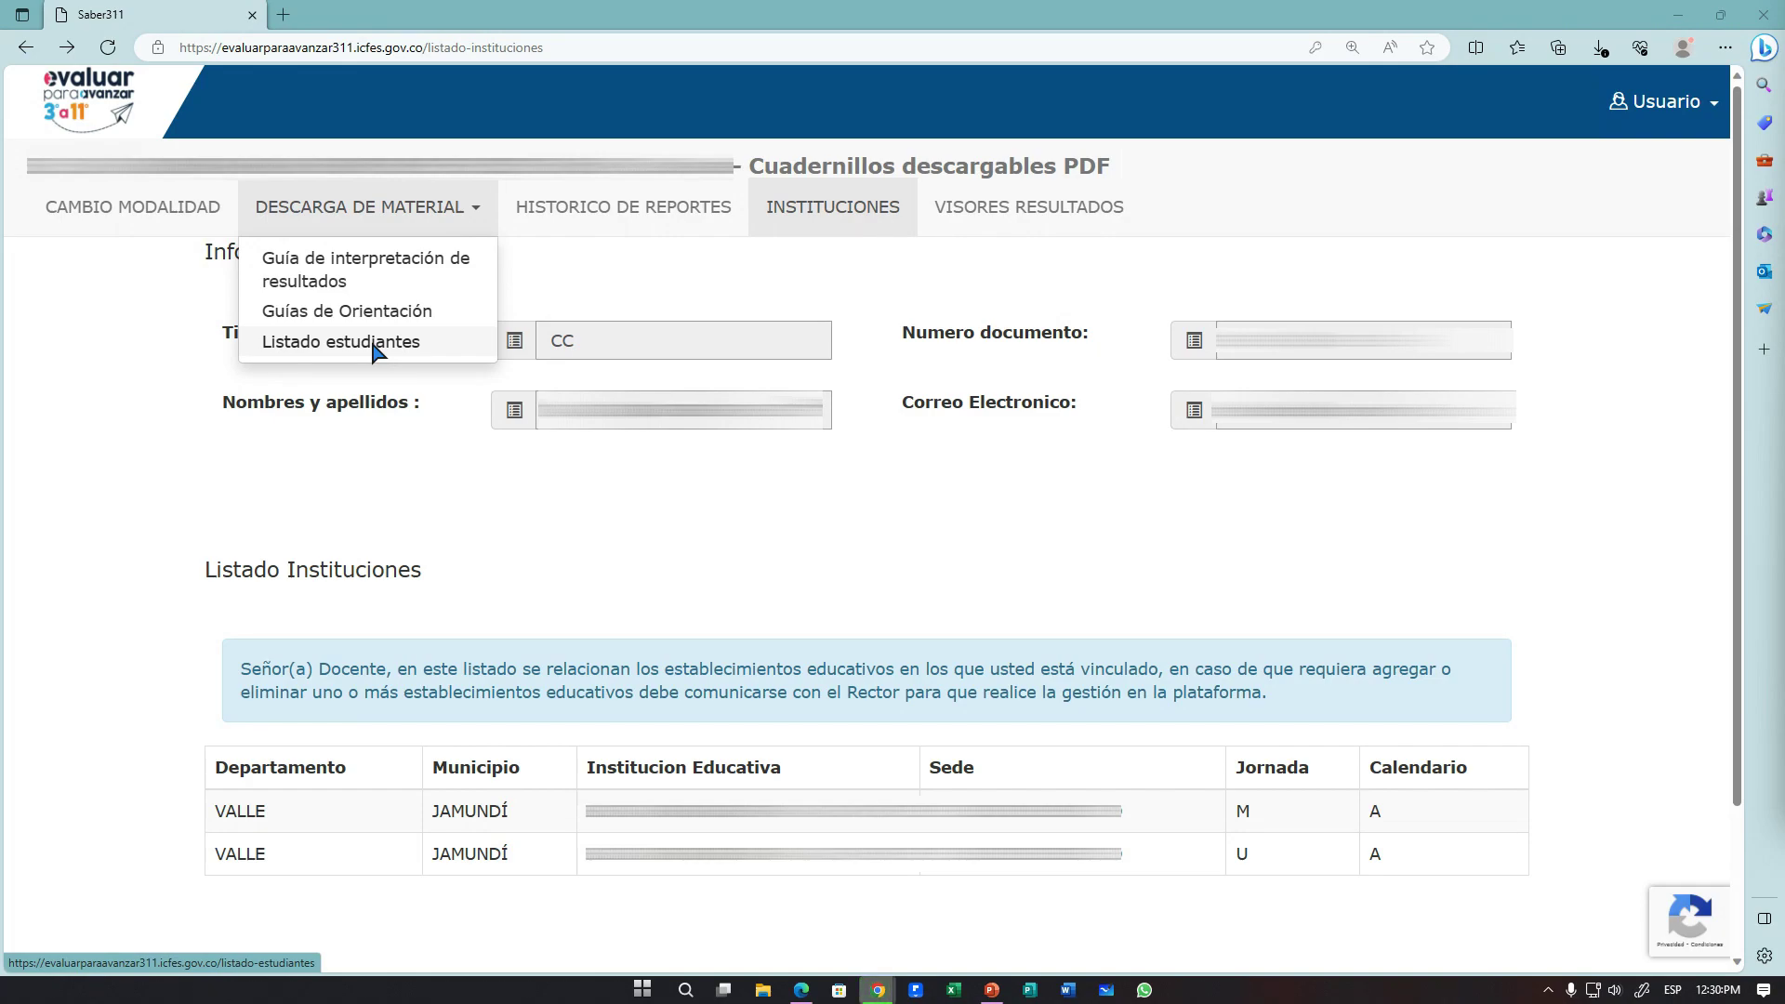
{"action": "left_click", "coordinate": [622, 206]}
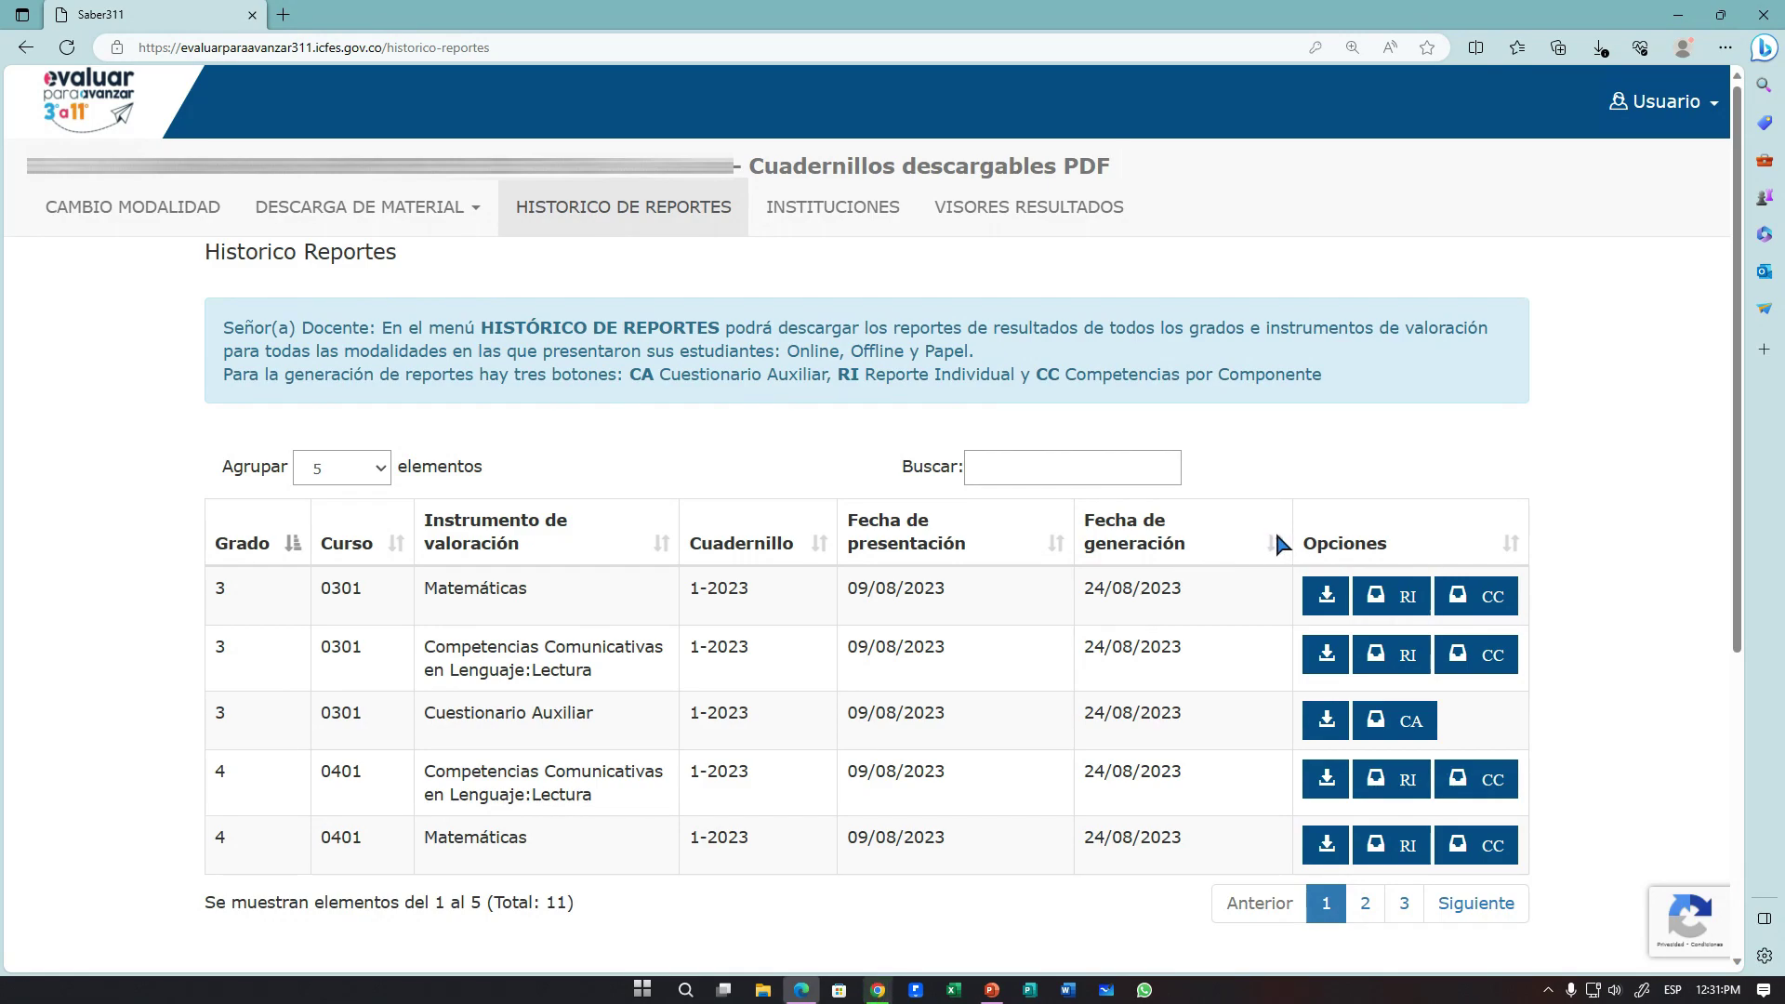
Step: Download the grade 4, course 0401 Matemáticas report and save it in the desktop folder Resultados de Evaluar para Avanzar
{"action": "left_click", "coordinate": [1506, 596]}
{"action": "left_click", "coordinate": [1334, 850]}
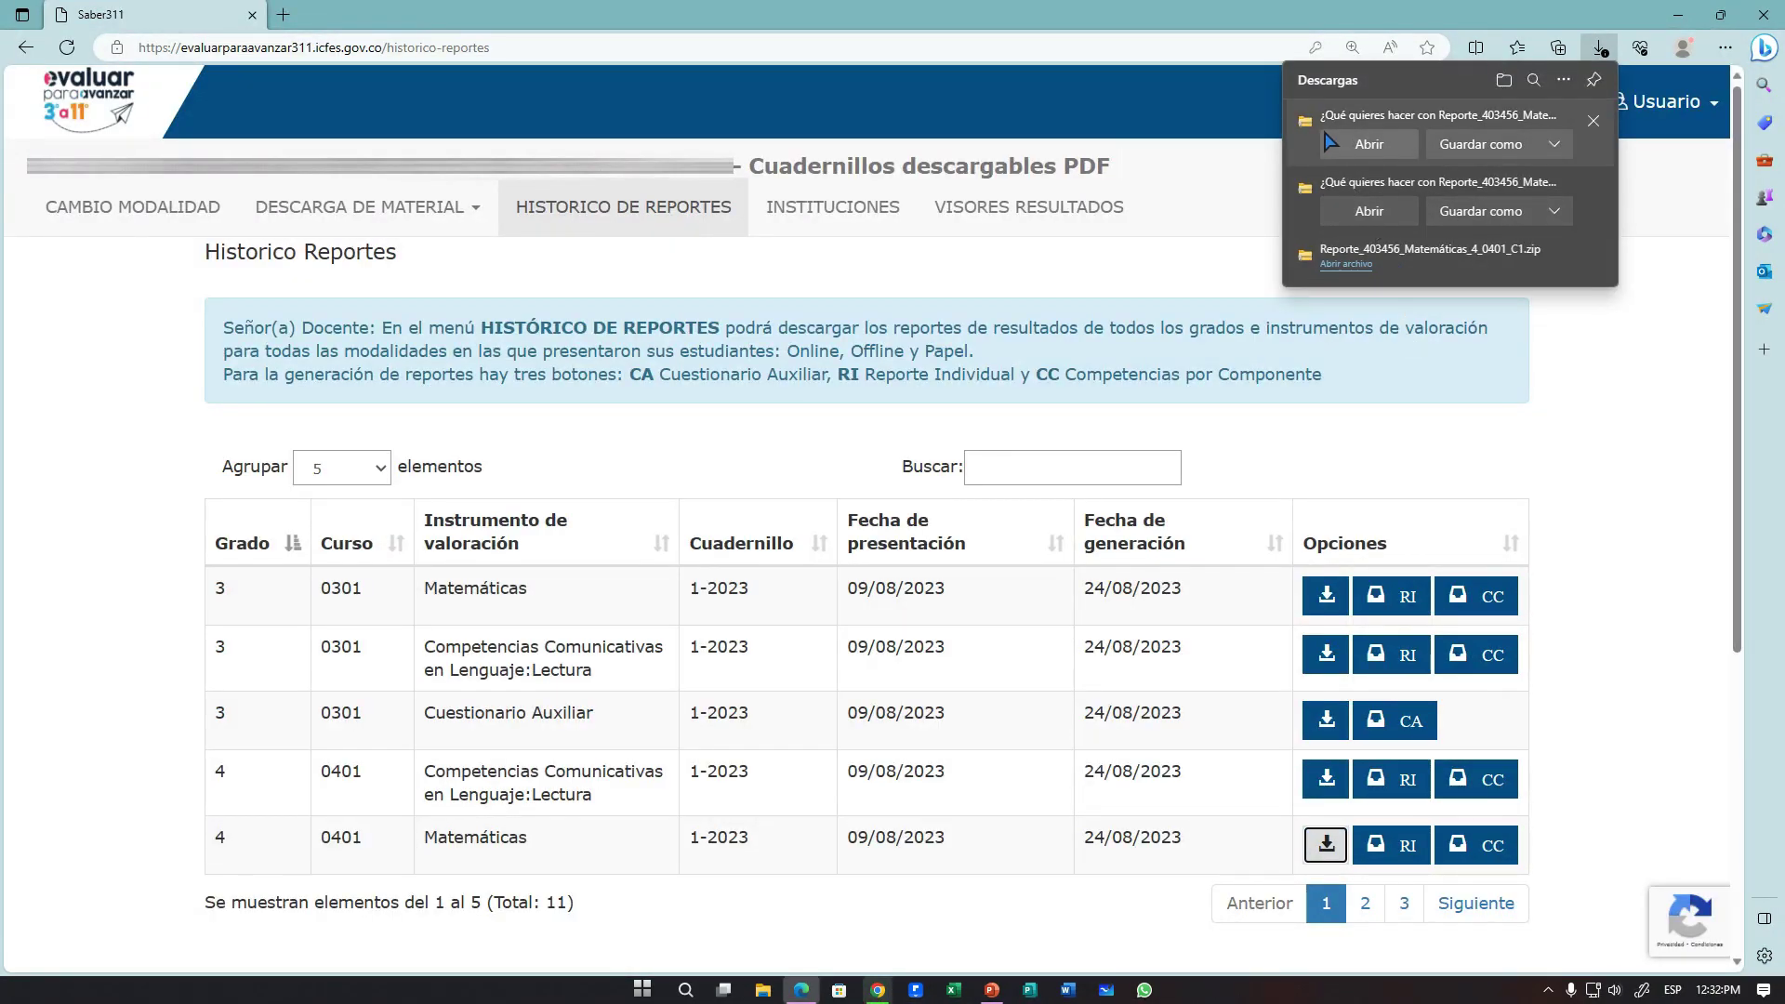
{"action": "left_click", "coordinate": [1516, 152]}
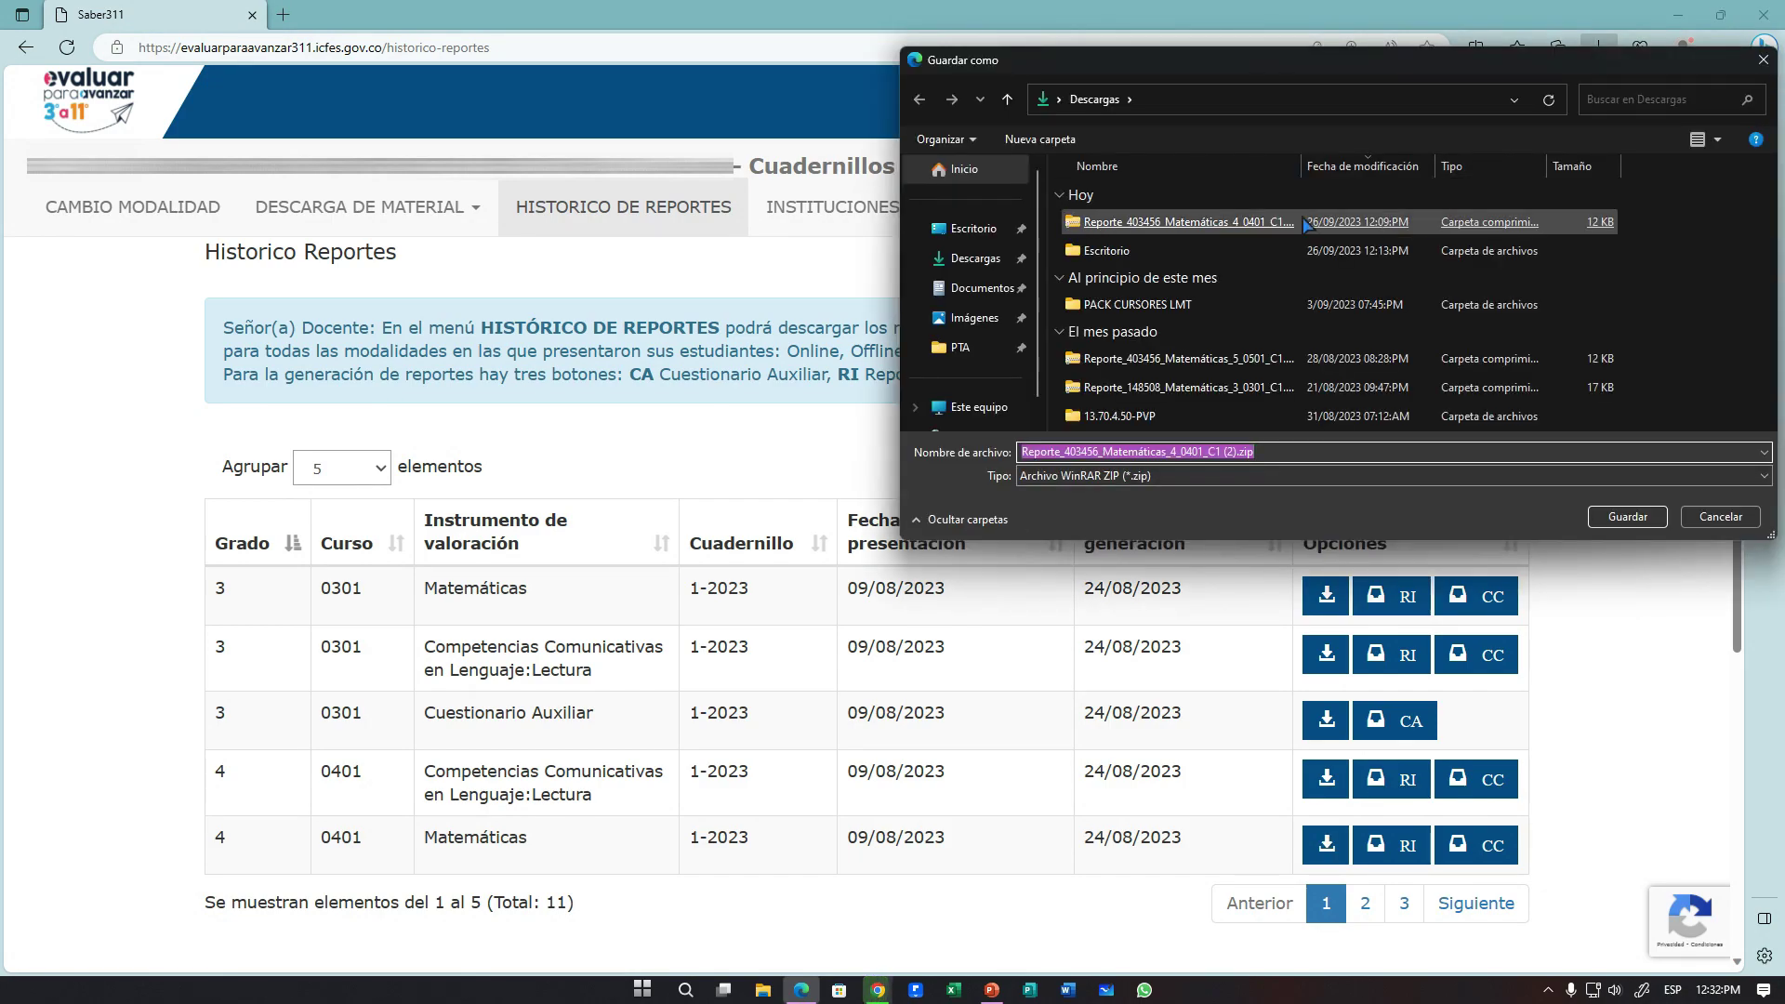
{"action": "left_click", "coordinate": [962, 232]}
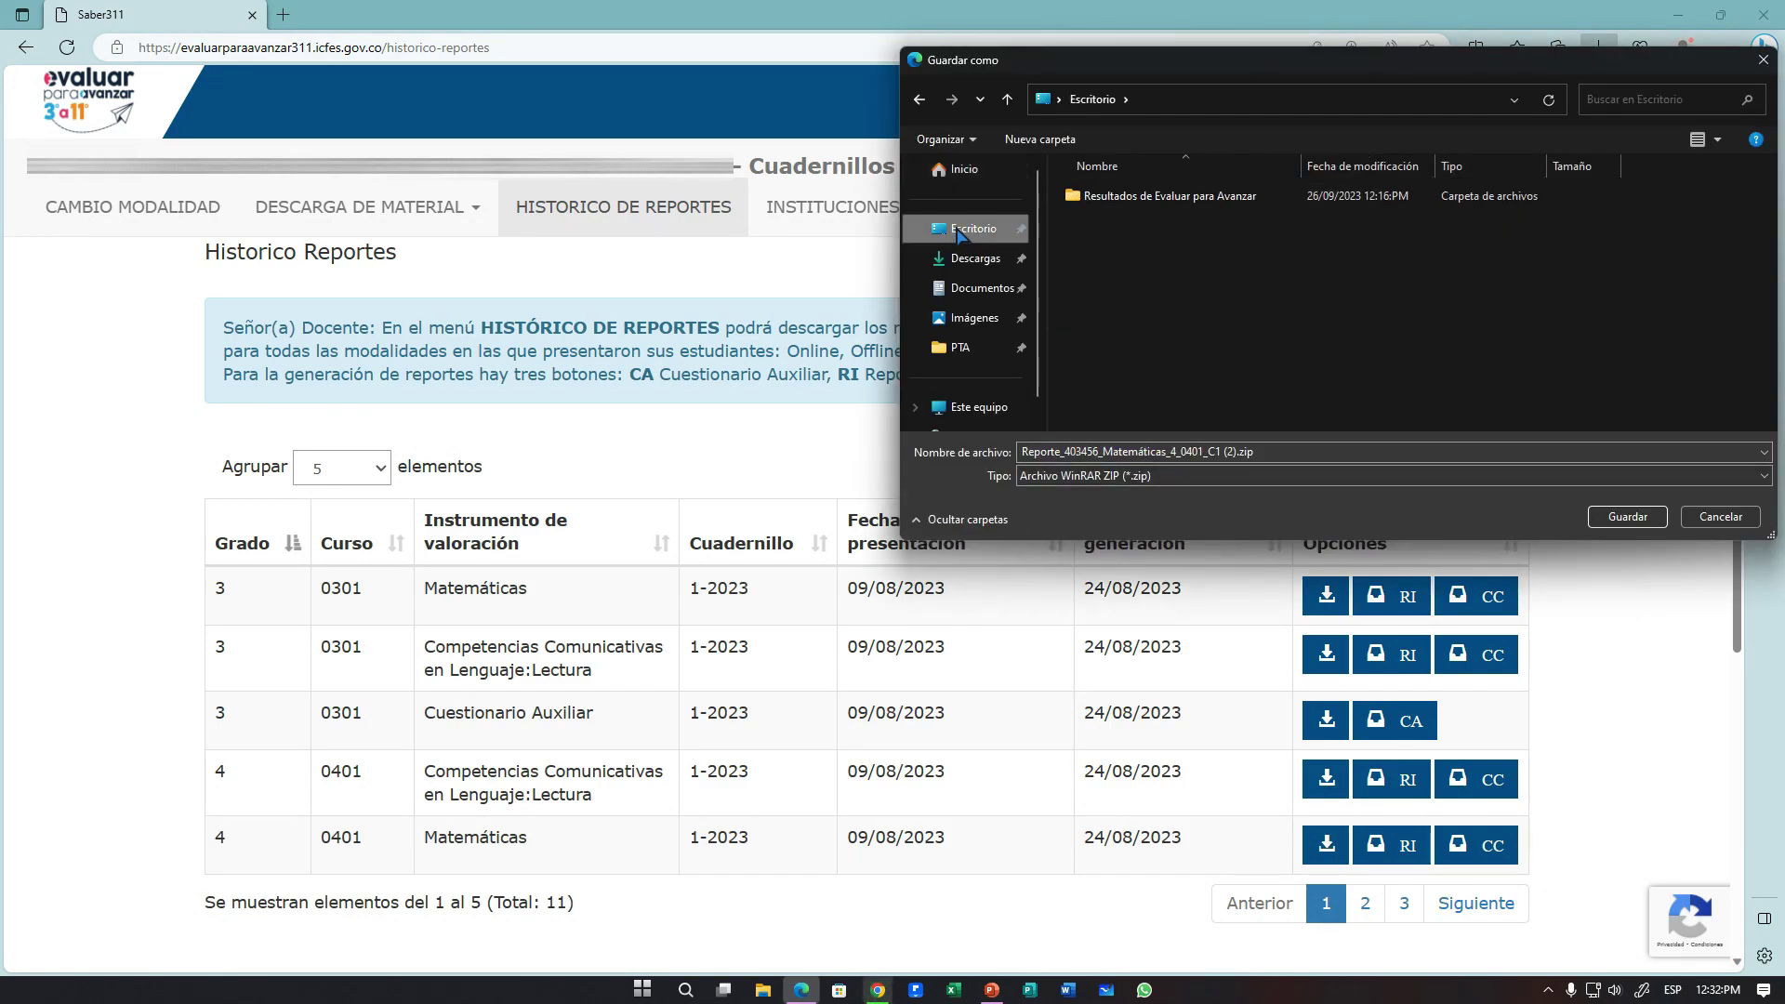
{"action": "double_click", "coordinate": [1222, 199]}
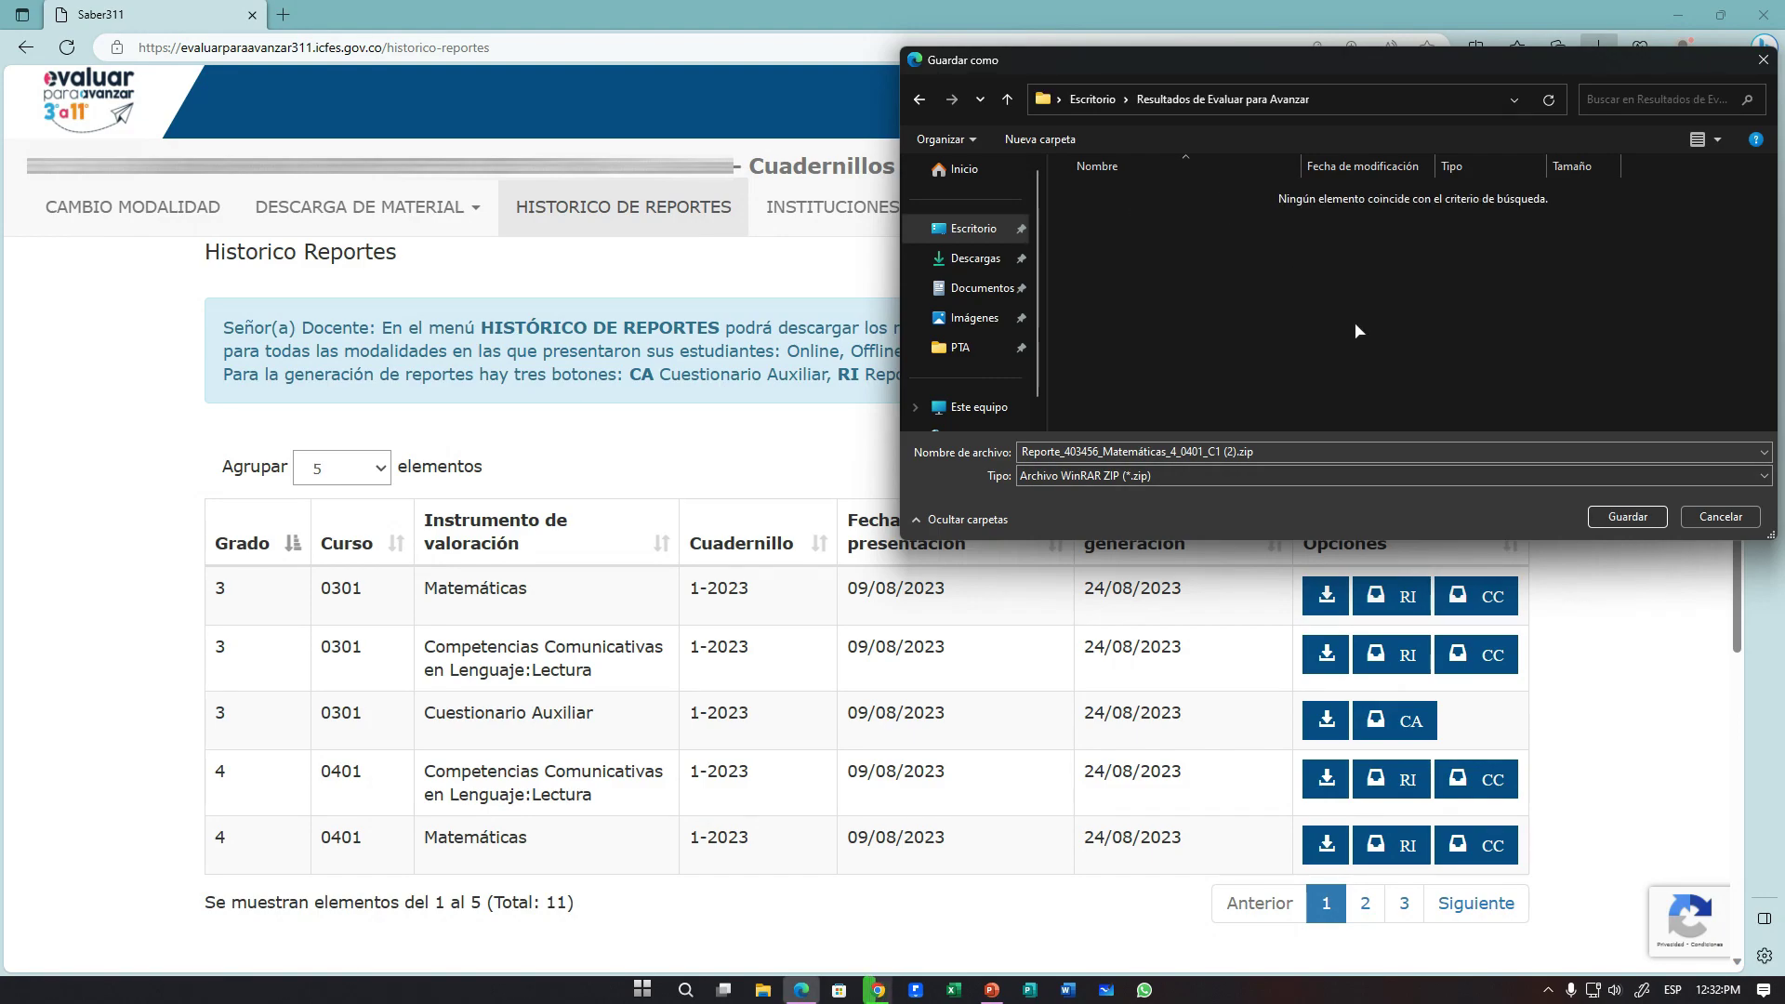
{"action": "left_click", "coordinate": [1623, 517]}
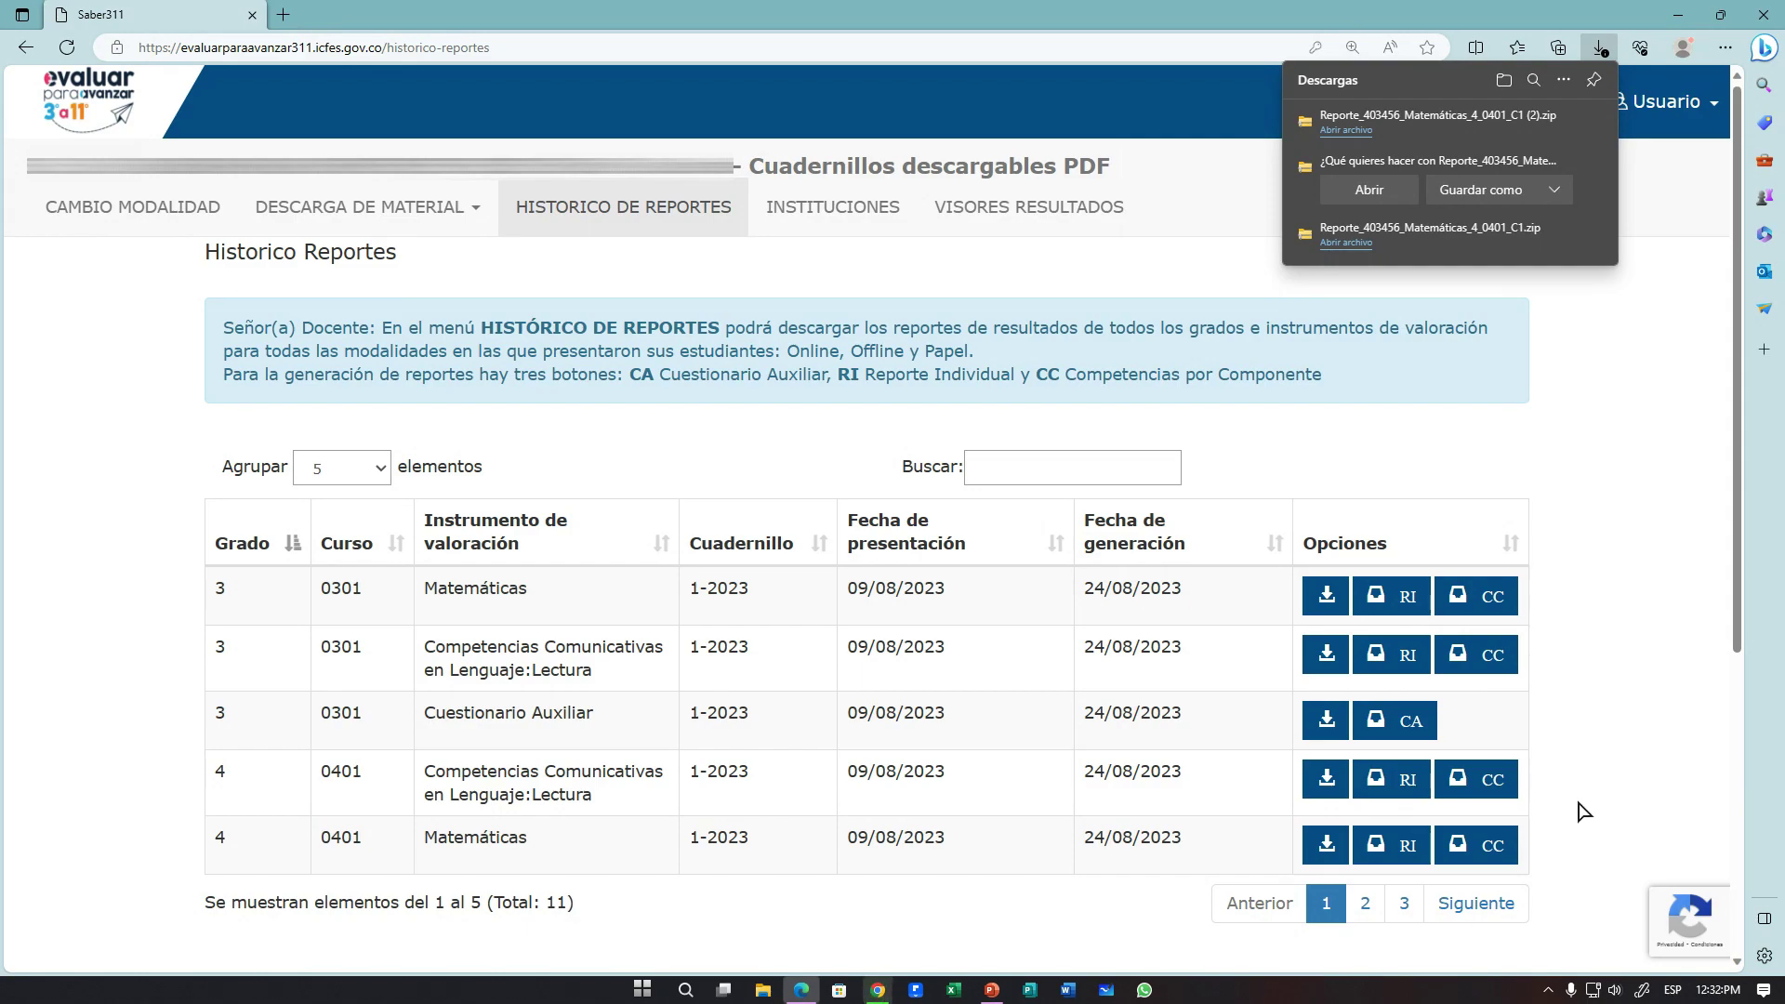
Step: Open the Guías de Orientación download form and select Cuarto, Cuadernillo 1, Matemáticas and Guías de orientación de preguntas cerradas
{"action": "left_click", "coordinate": [451, 212]}
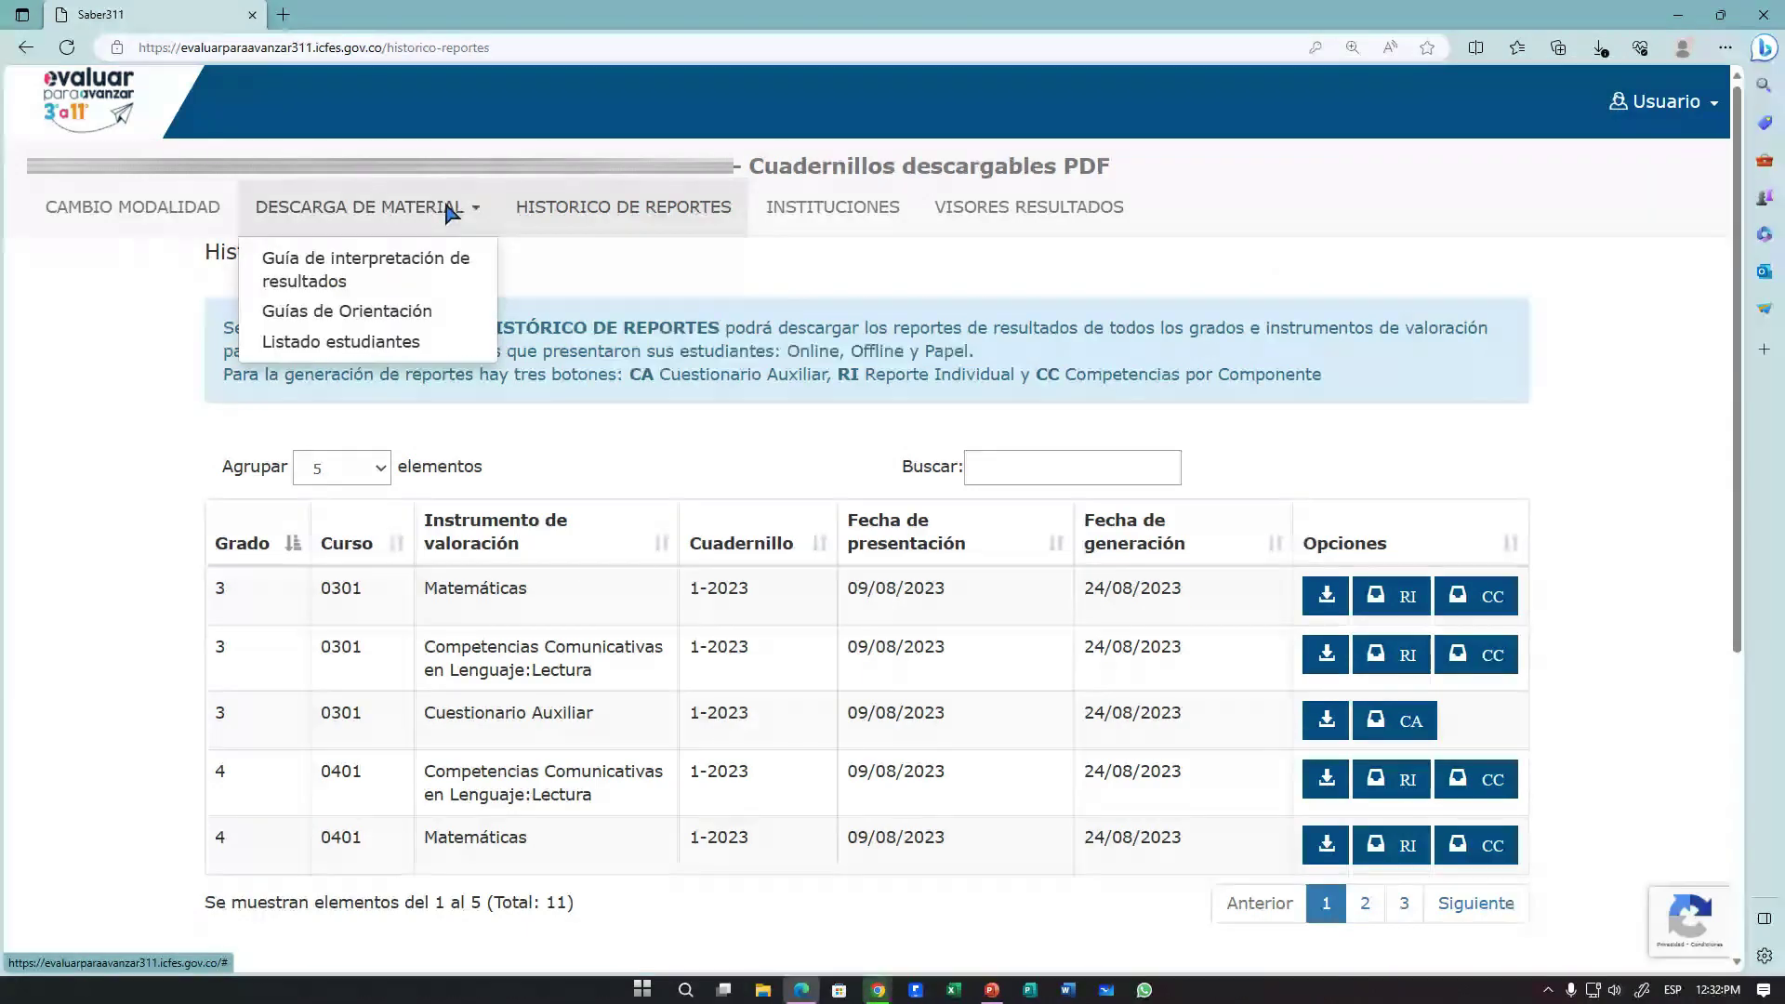
{"action": "left_click", "coordinate": [381, 312]}
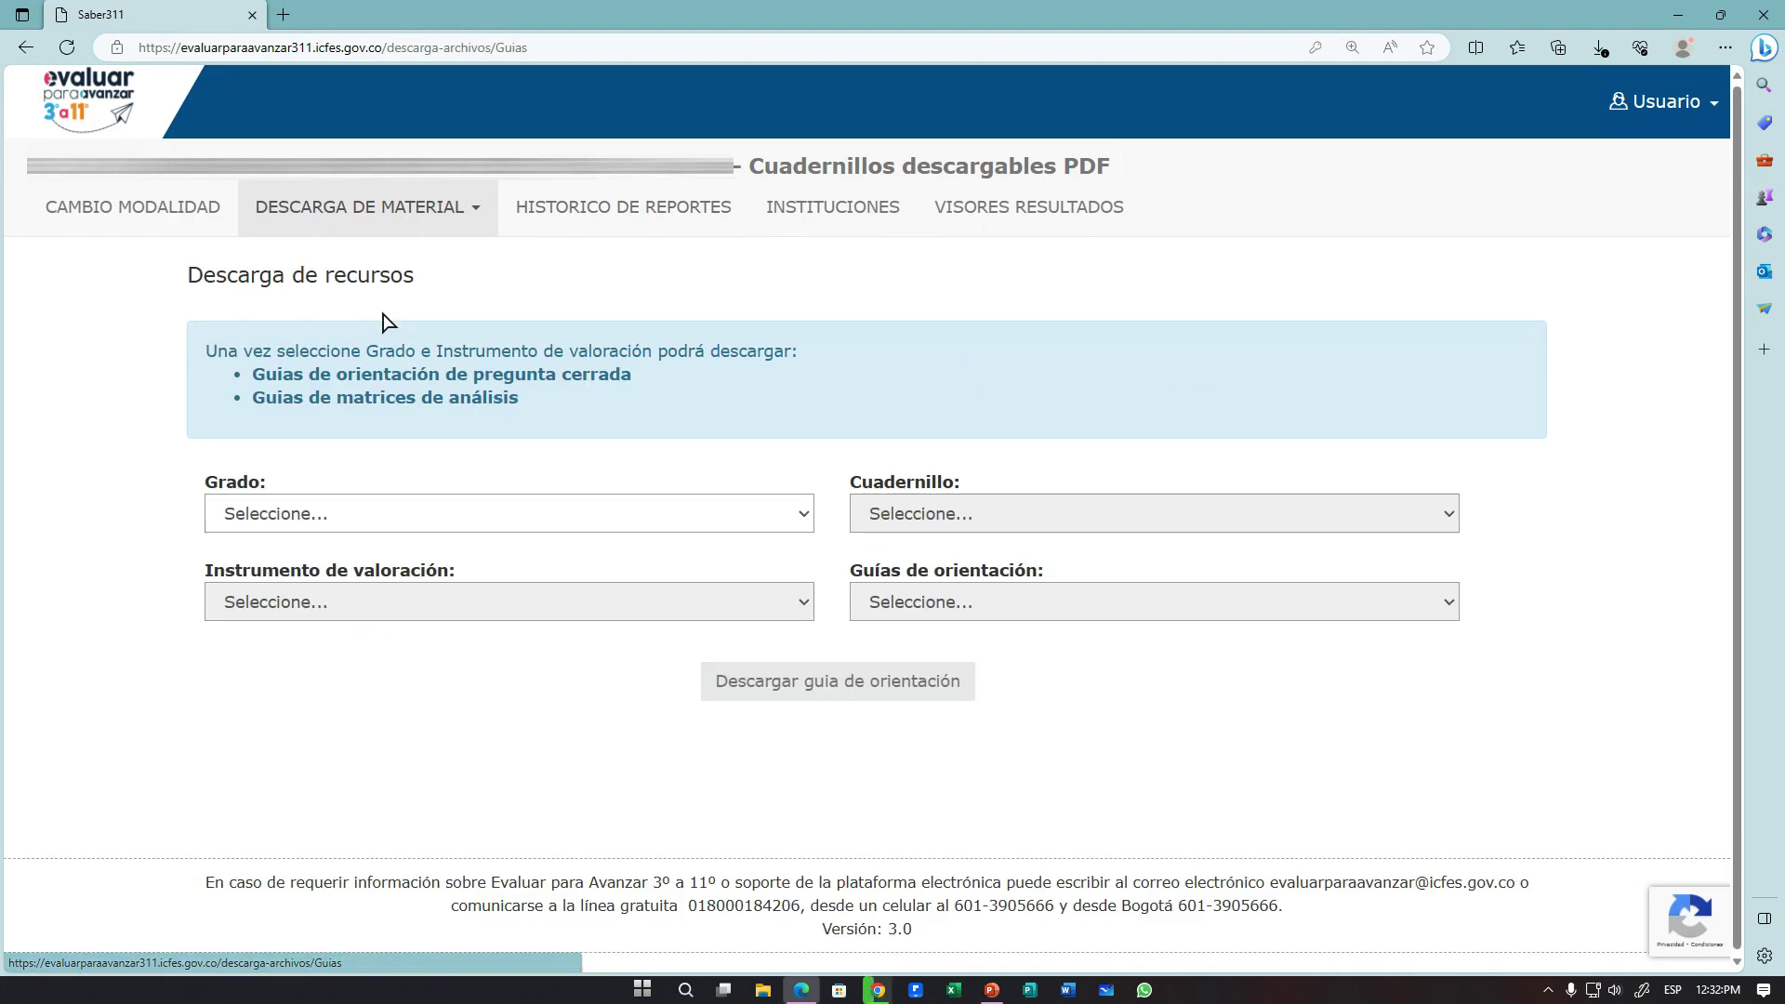
{"action": "left_click", "coordinate": [539, 514]}
{"action": "left_click", "coordinate": [352, 593]}
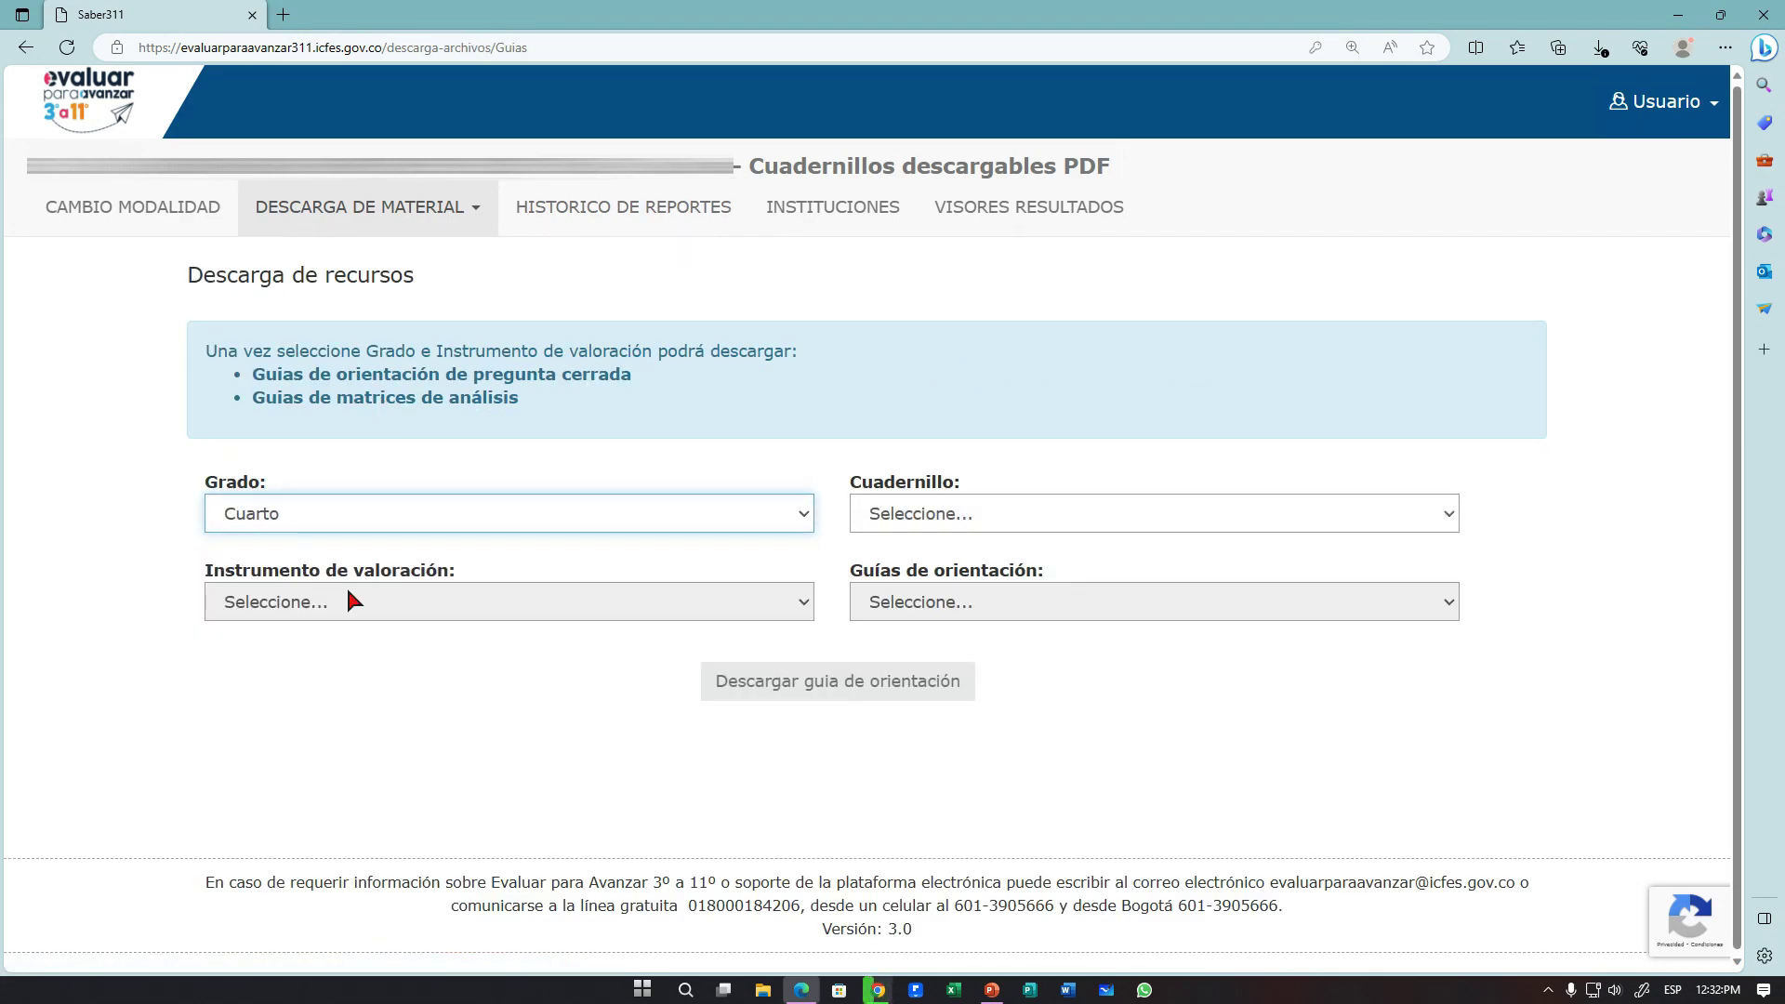
{"action": "left_click", "coordinate": [987, 517]}
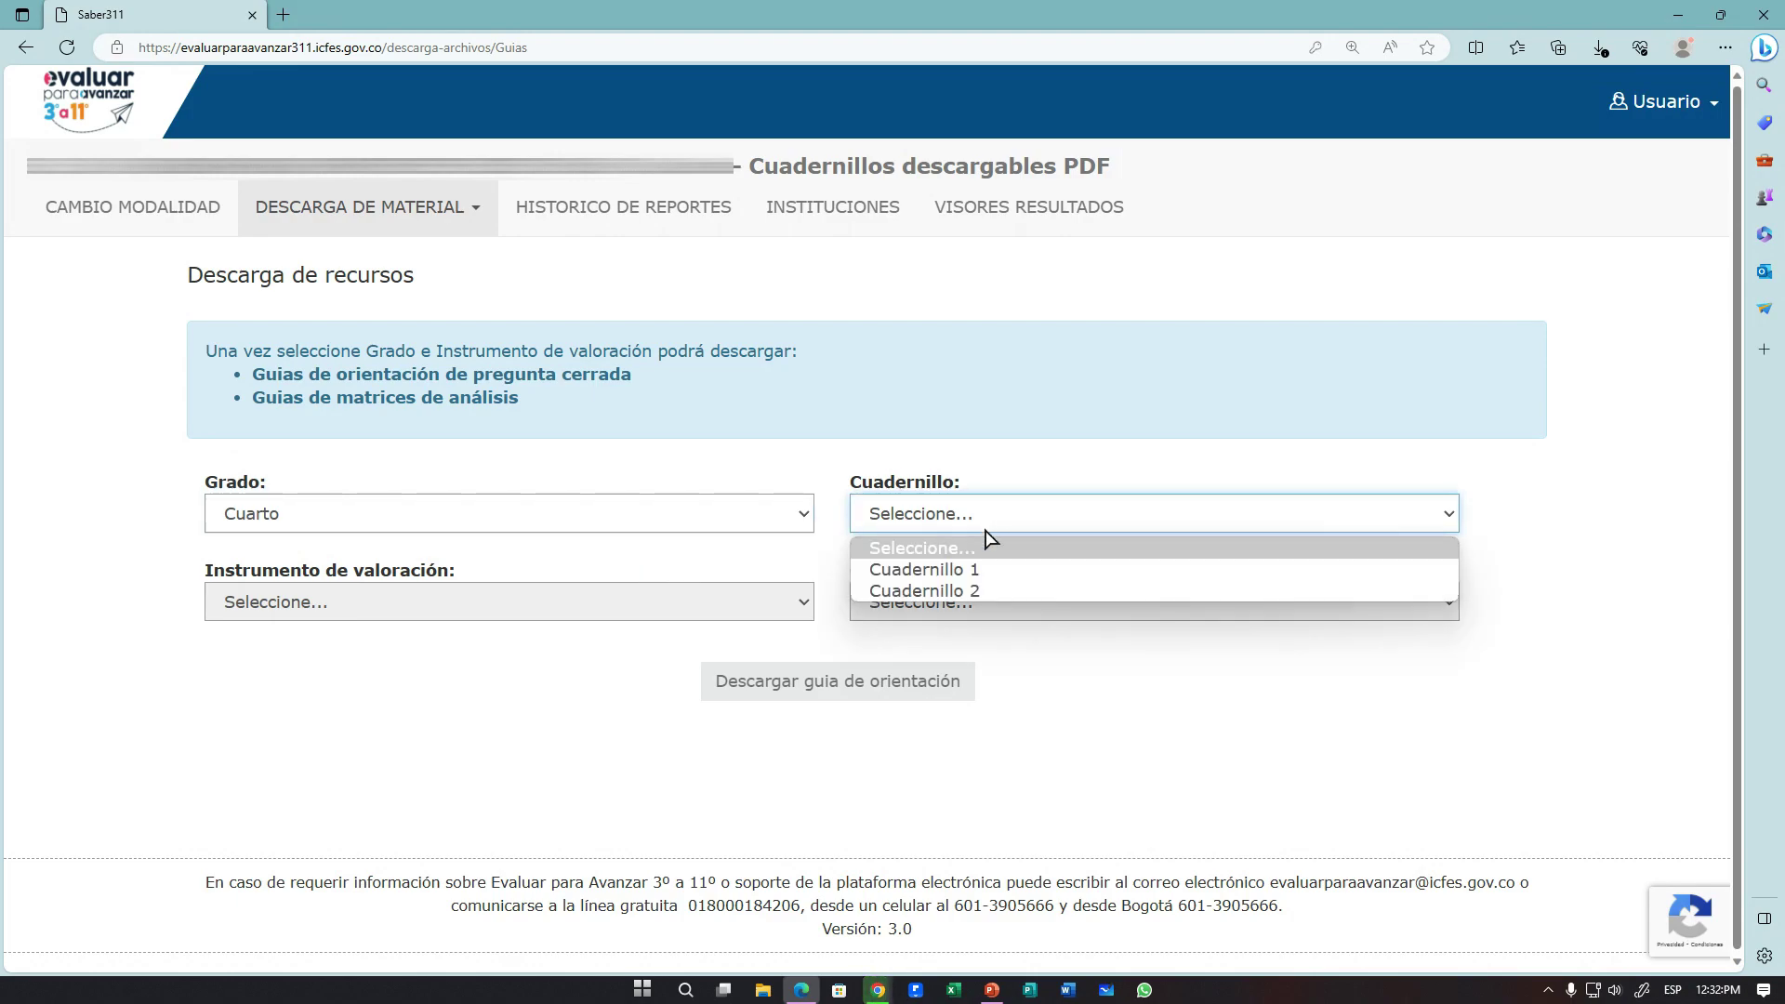
{"action": "left_click", "coordinate": [980, 570]}
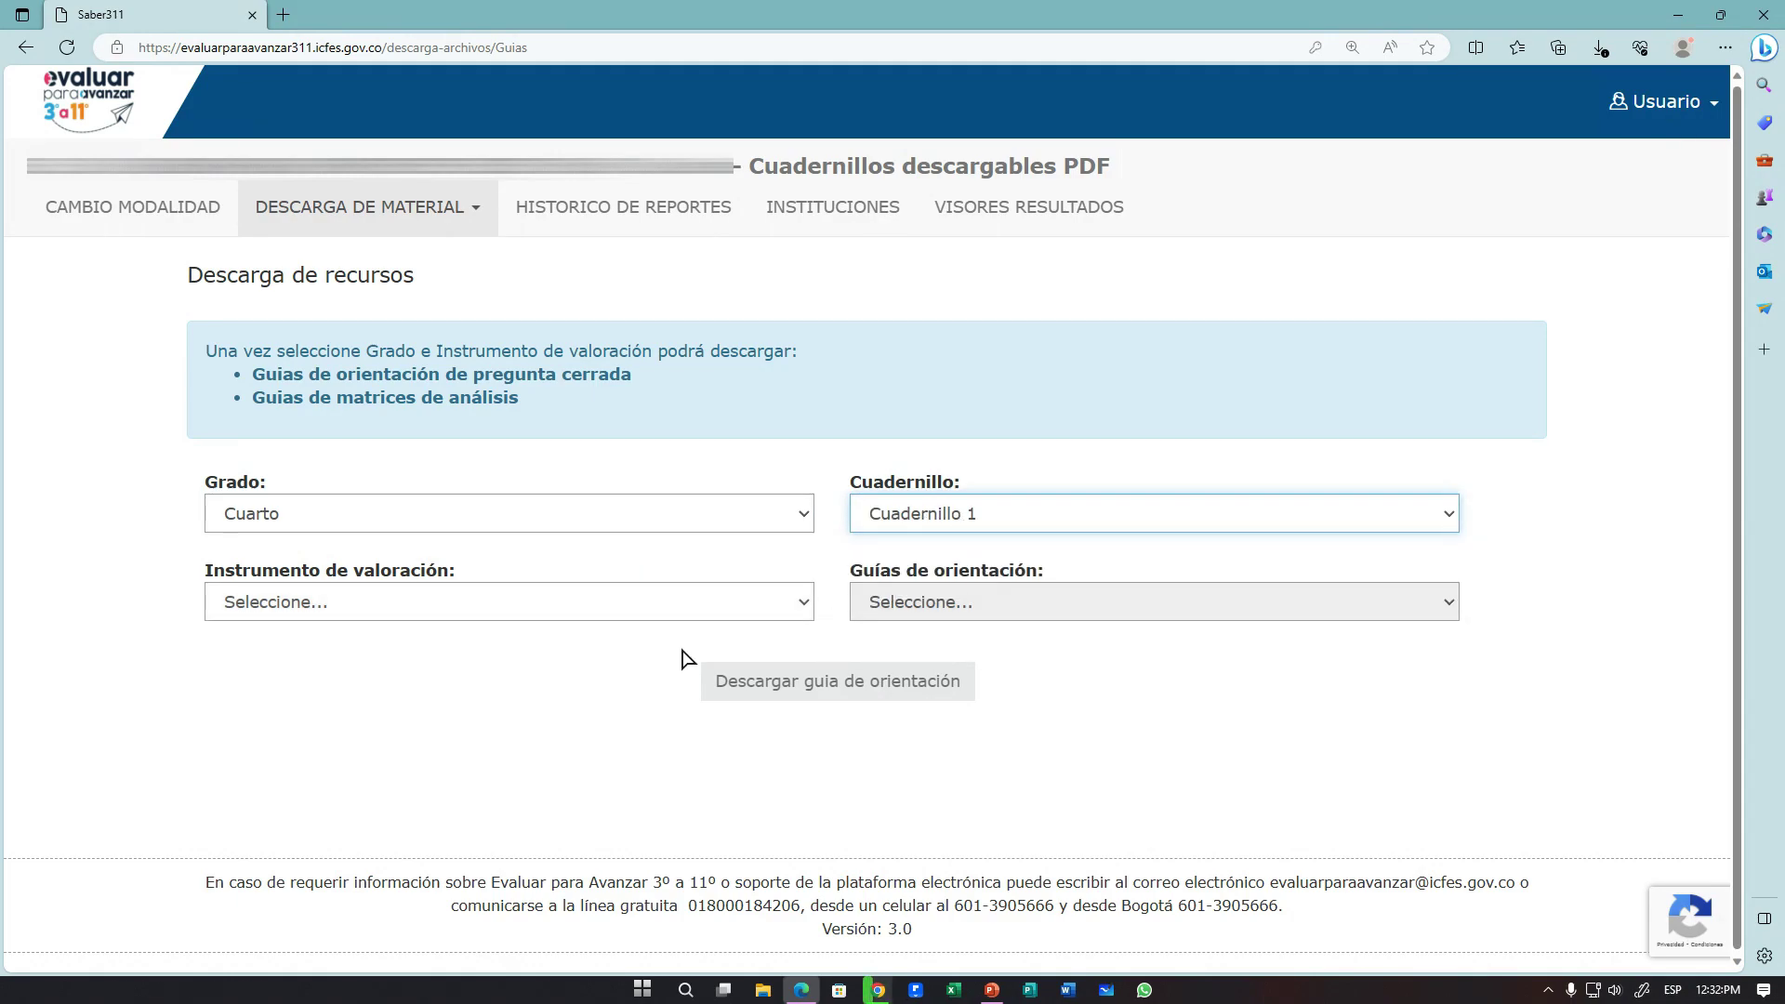
{"action": "left_click", "coordinate": [586, 604]}
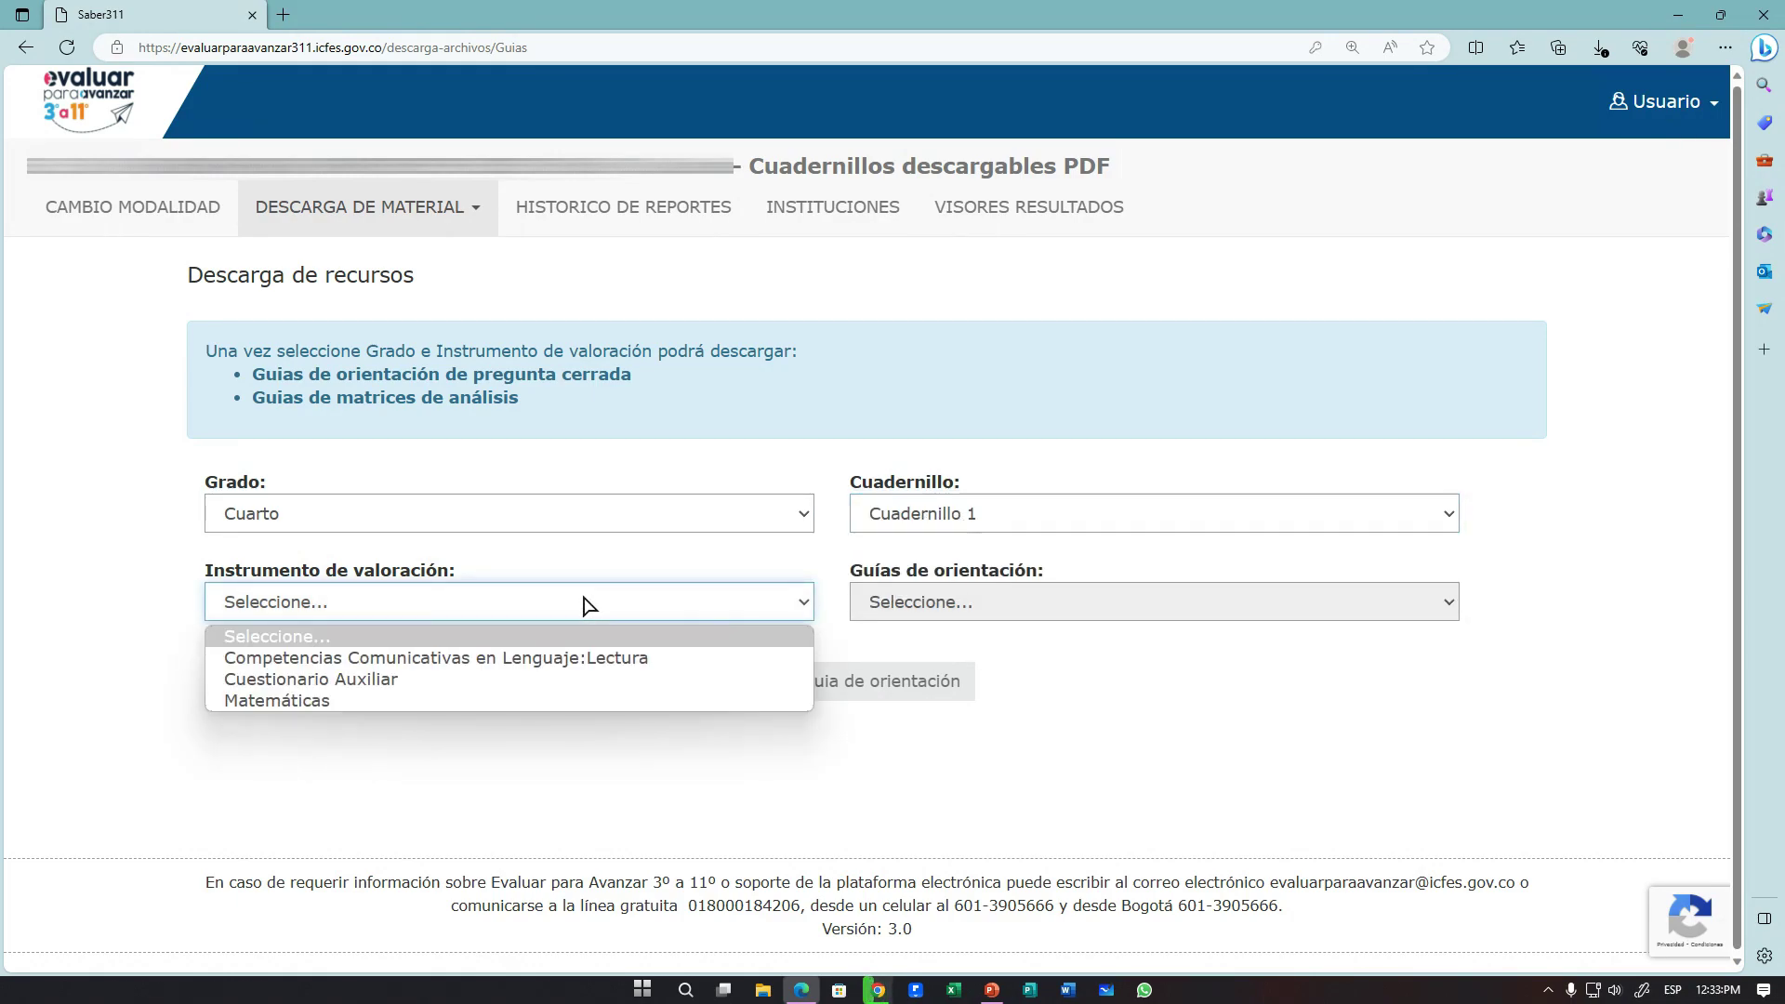
{"action": "left_click", "coordinate": [330, 702]}
{"action": "left_click", "coordinate": [964, 605]}
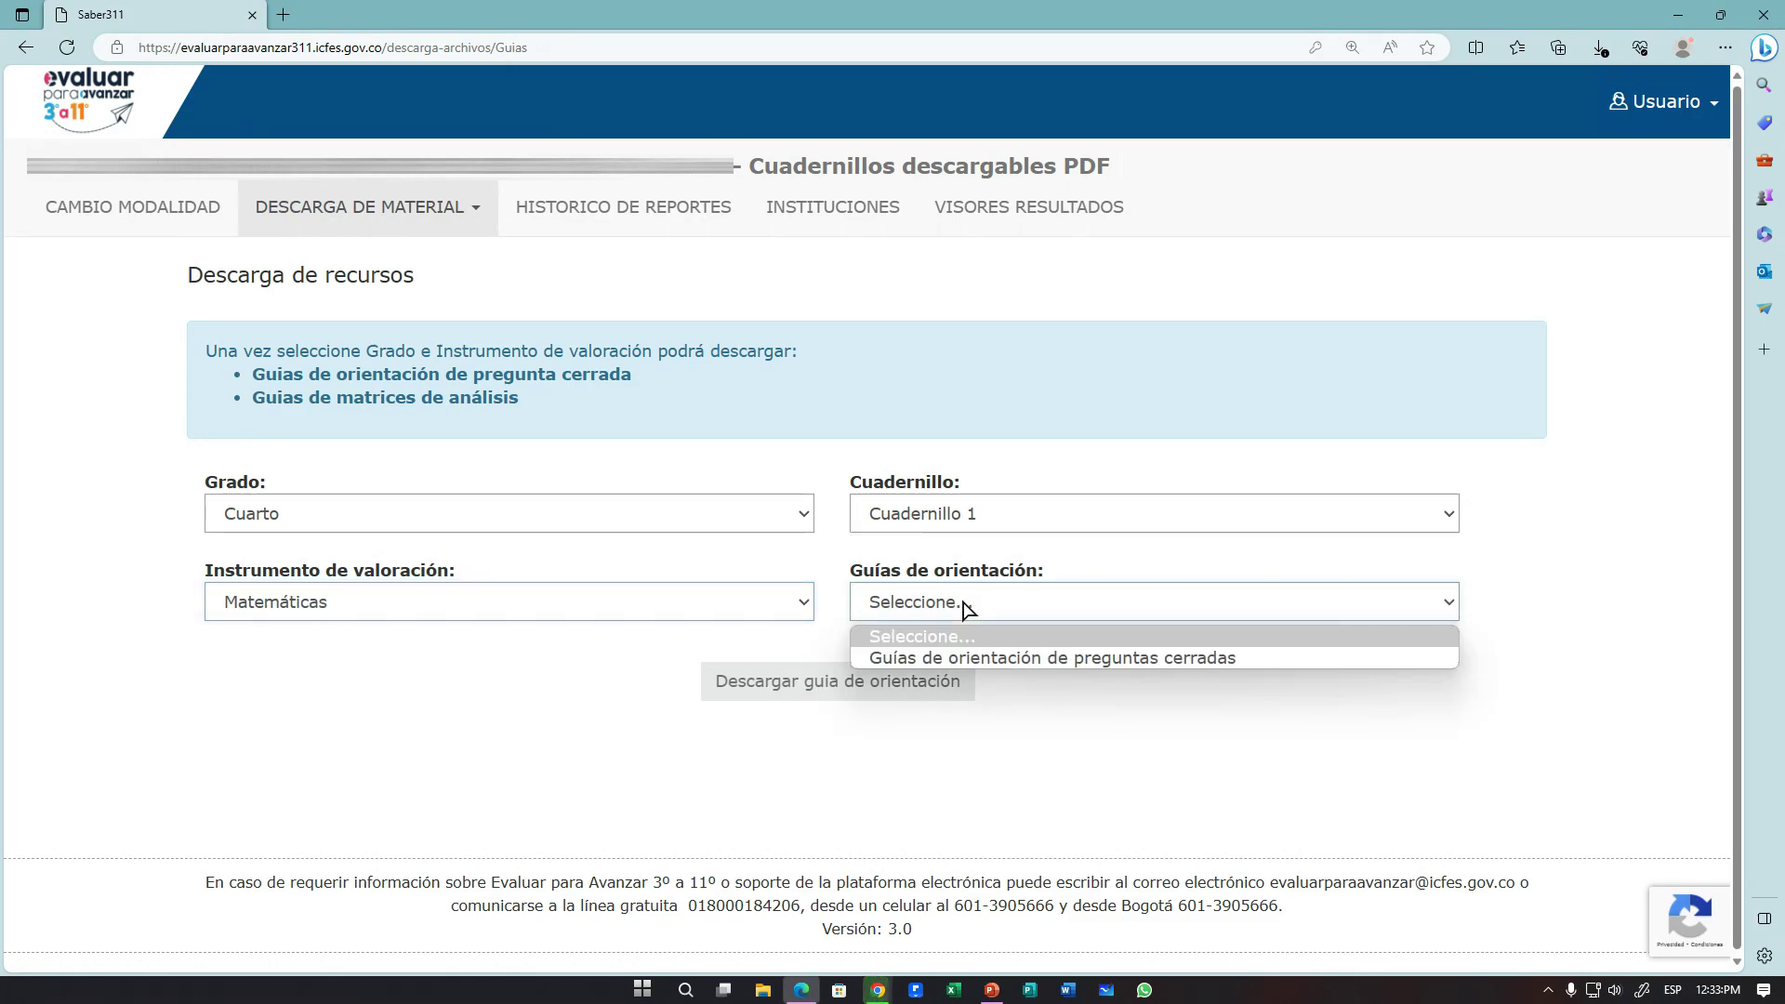
{"action": "left_click", "coordinate": [984, 657]}
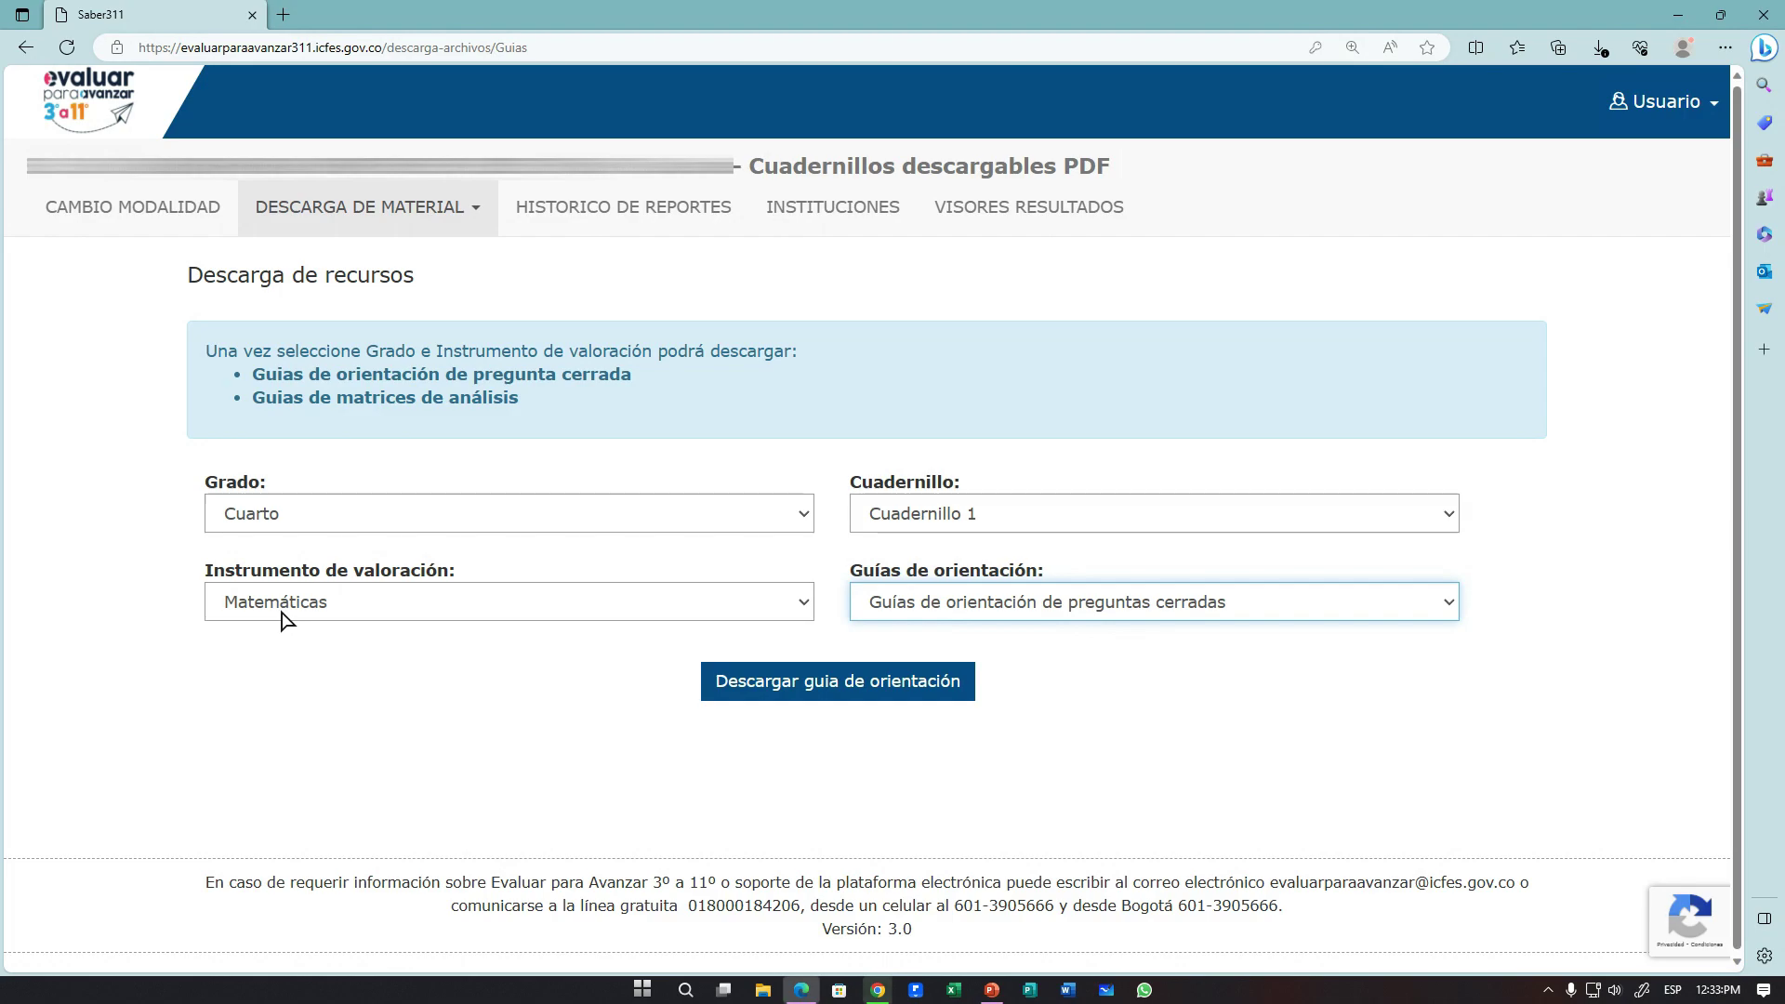
Step: Download the orientation guide and save it as Guia-PC-Matematicas-4-1.pdf in the Resultados de Evaluar para Avanzar folder
{"action": "left_click", "coordinate": [840, 688]}
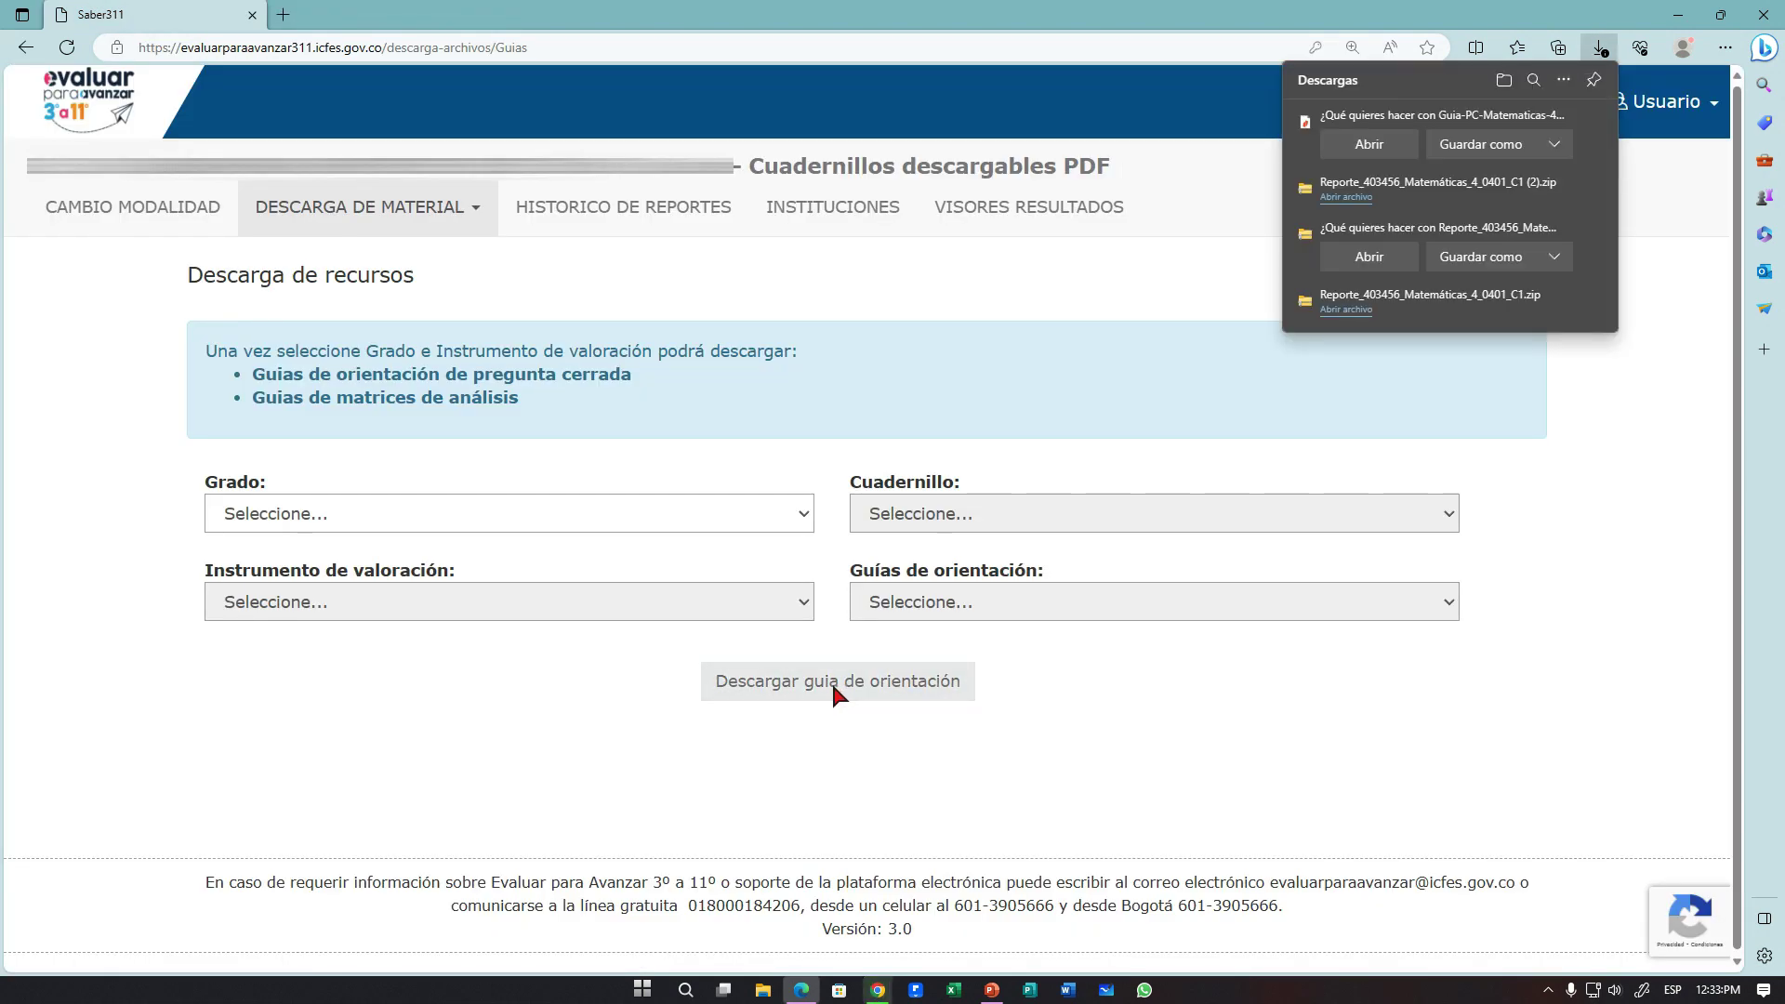
{"action": "left_click", "coordinate": [1486, 147]}
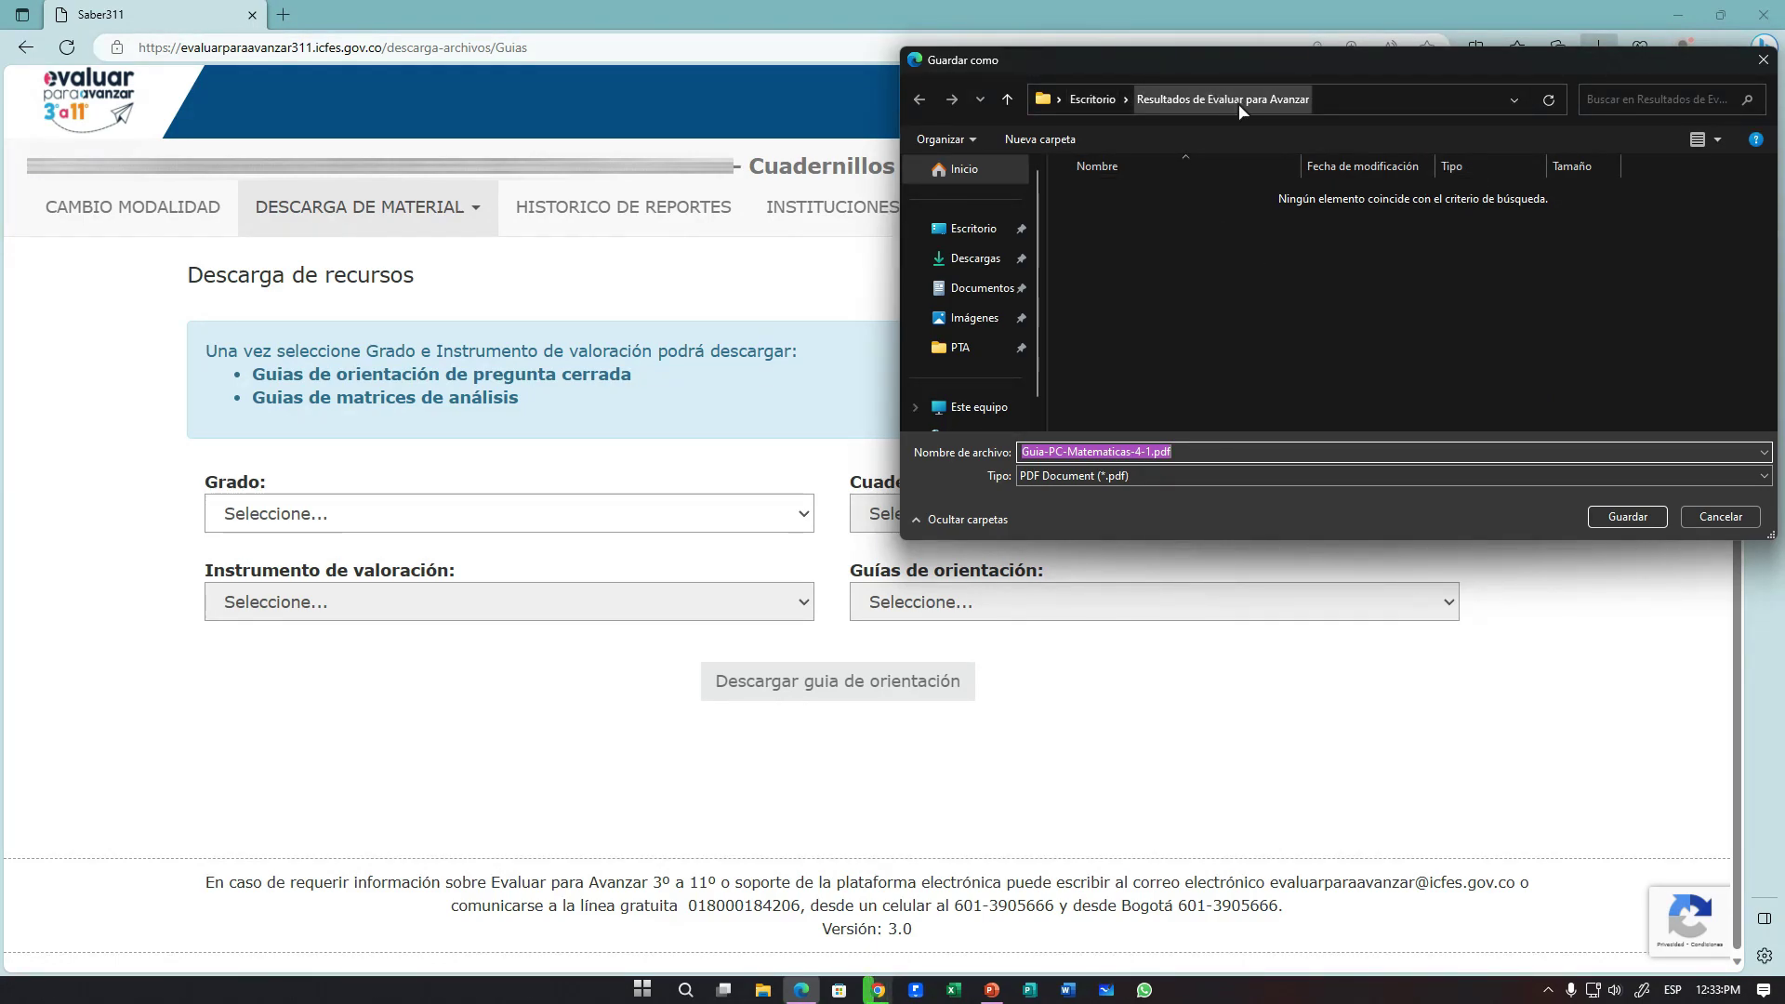
{"action": "left_click", "coordinate": [1626, 517]}
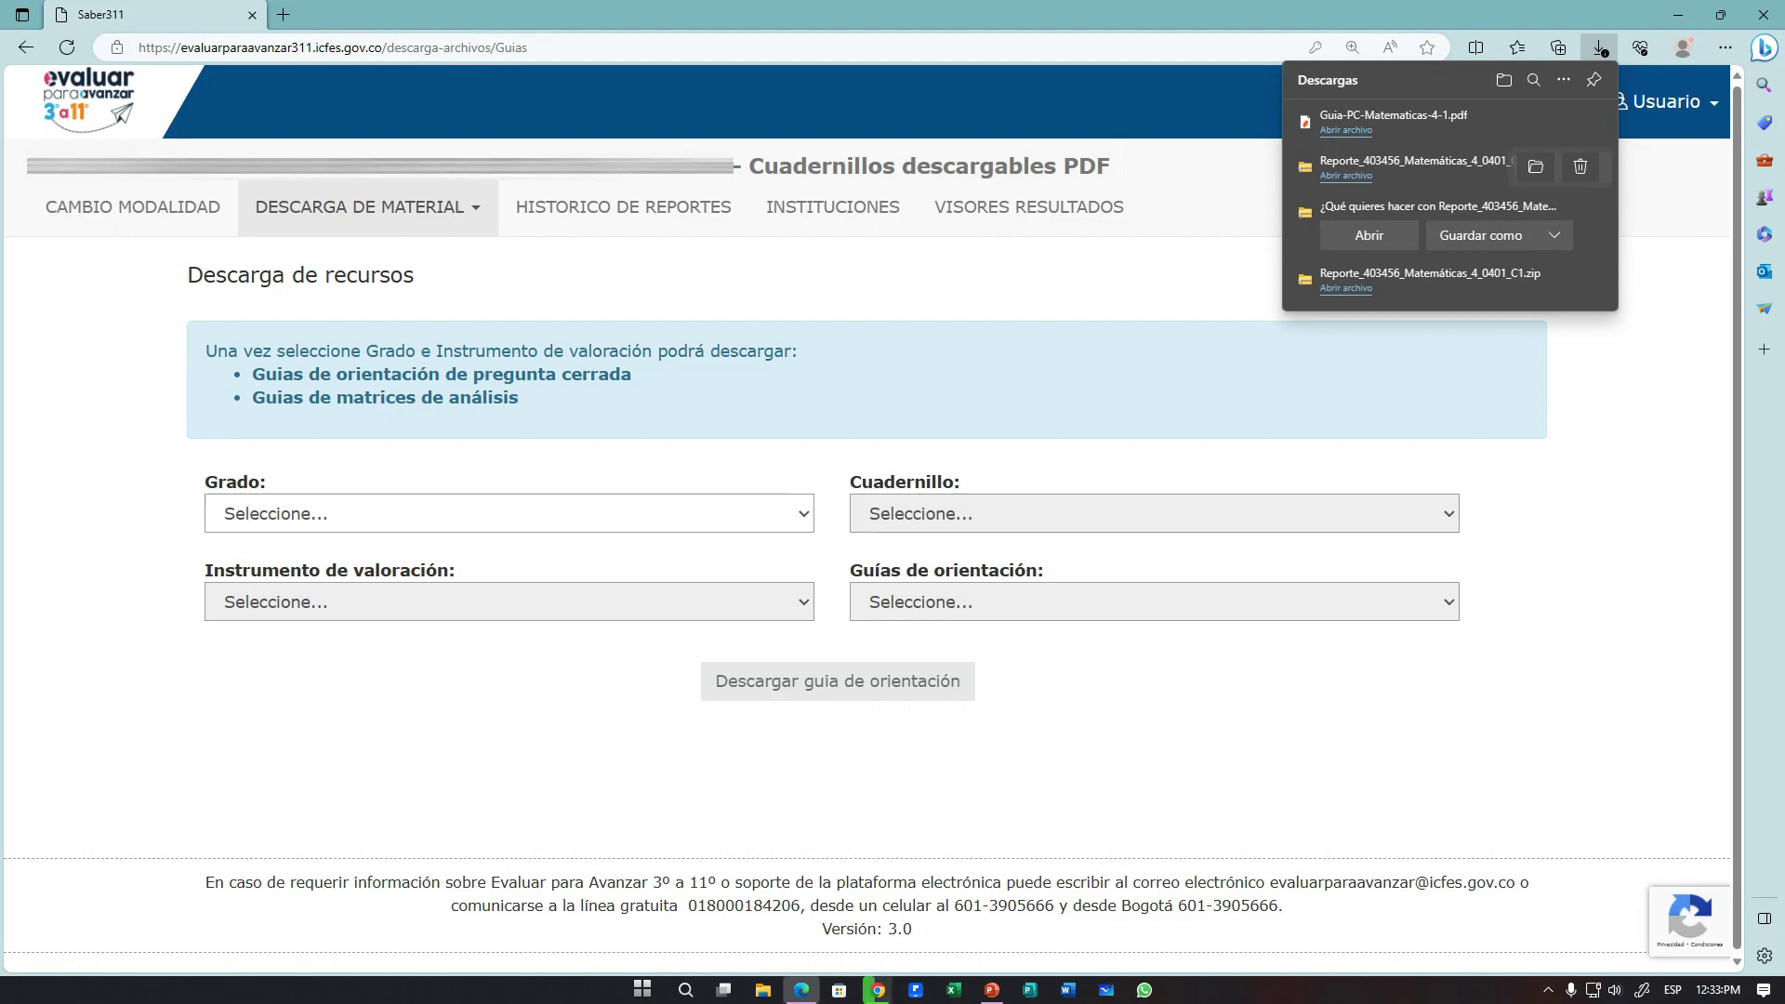
Step: Show the downloaded report in its folder and look at the contents of the ZIP file
{"action": "left_click", "coordinate": [1536, 167]}
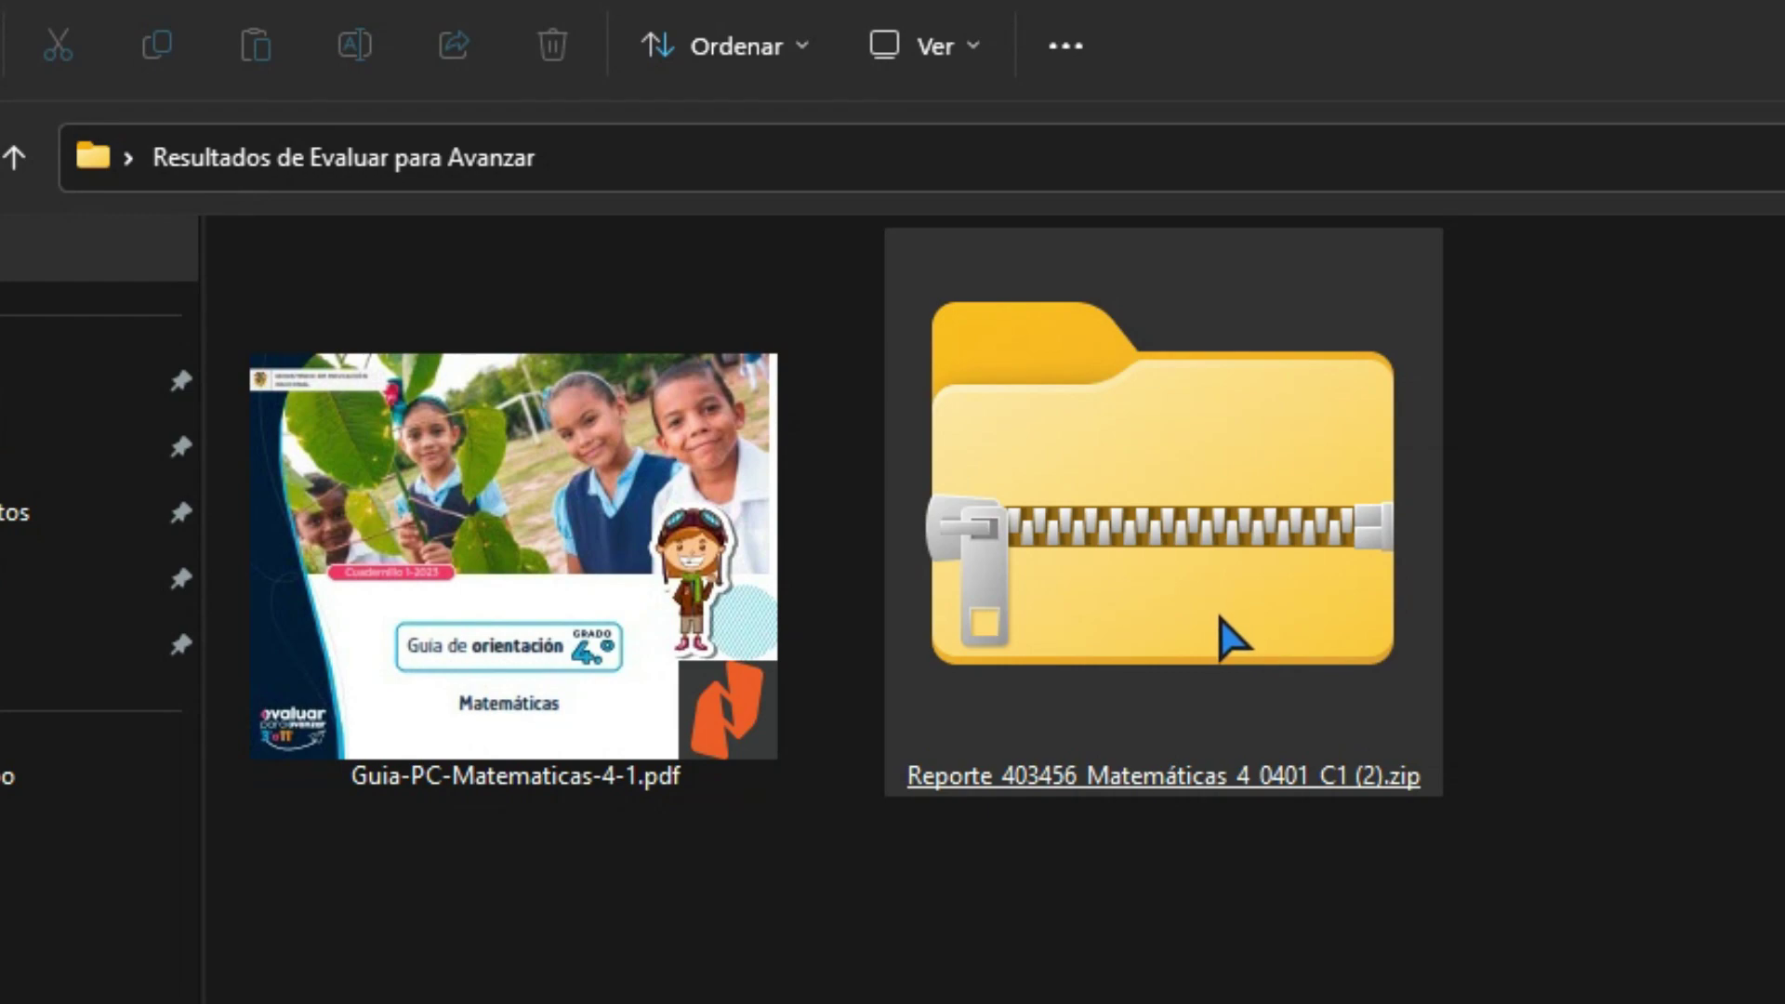
{"action": "double_click", "coordinate": [1221, 618]}
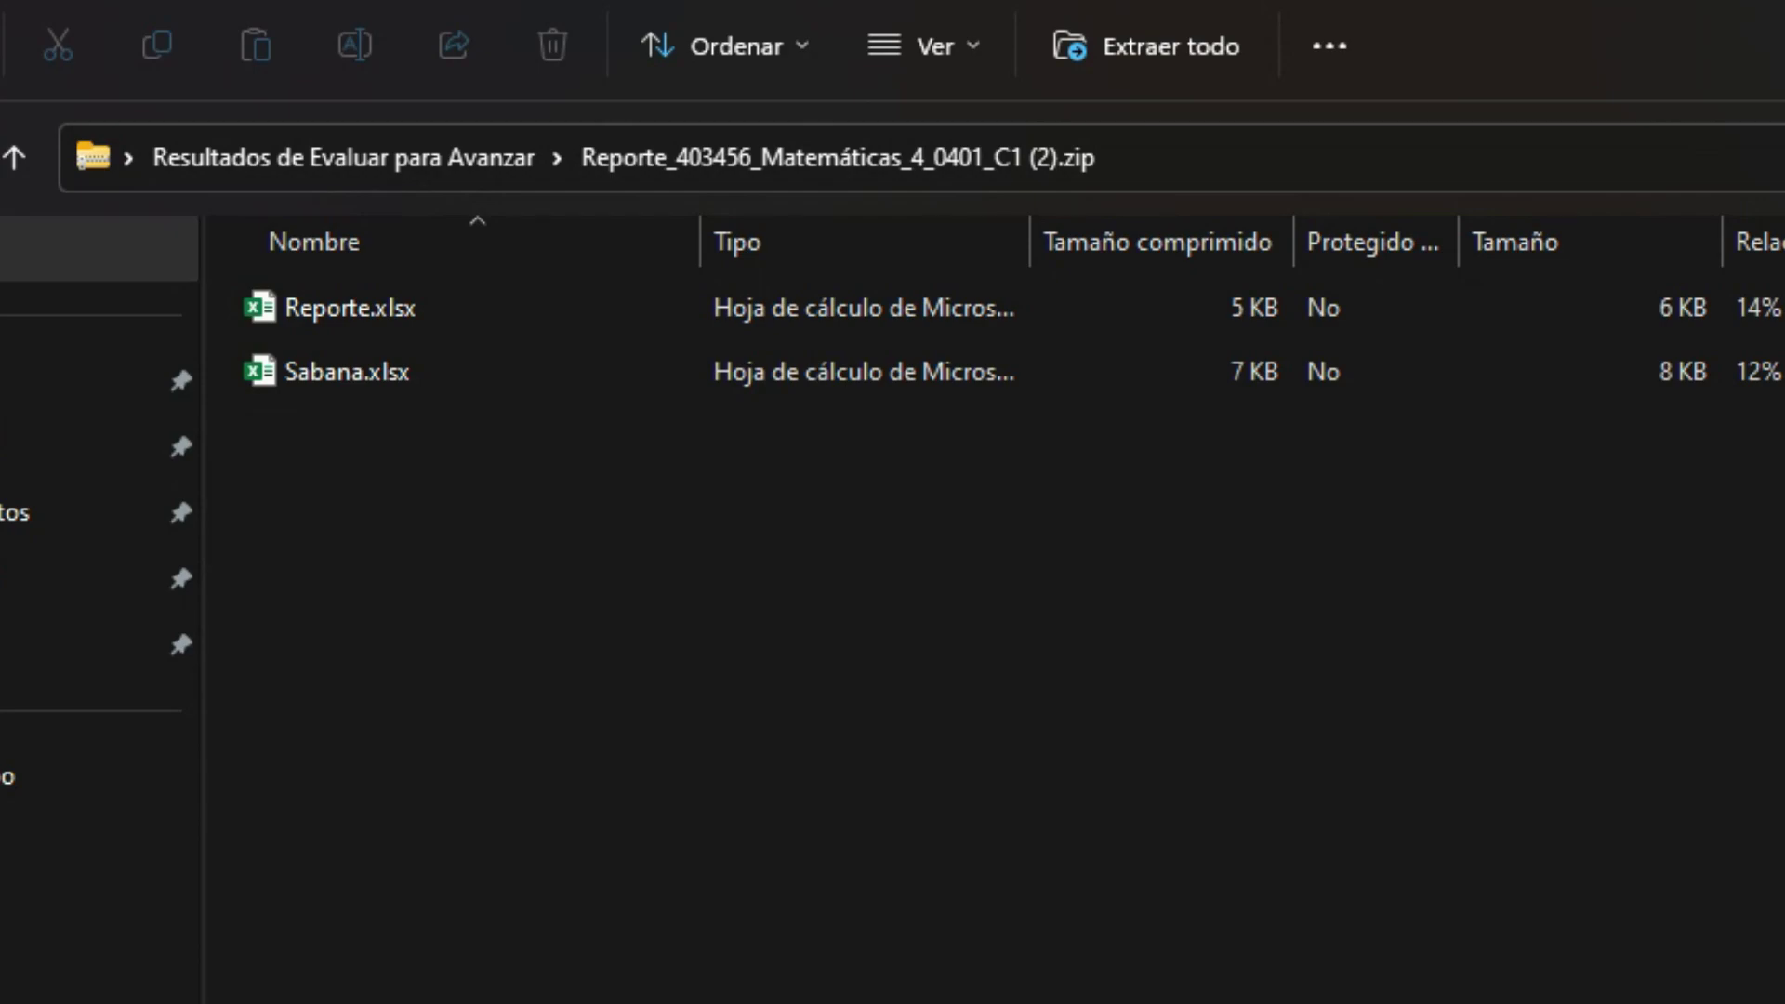
{"action": "key", "text": "alt+Left"}
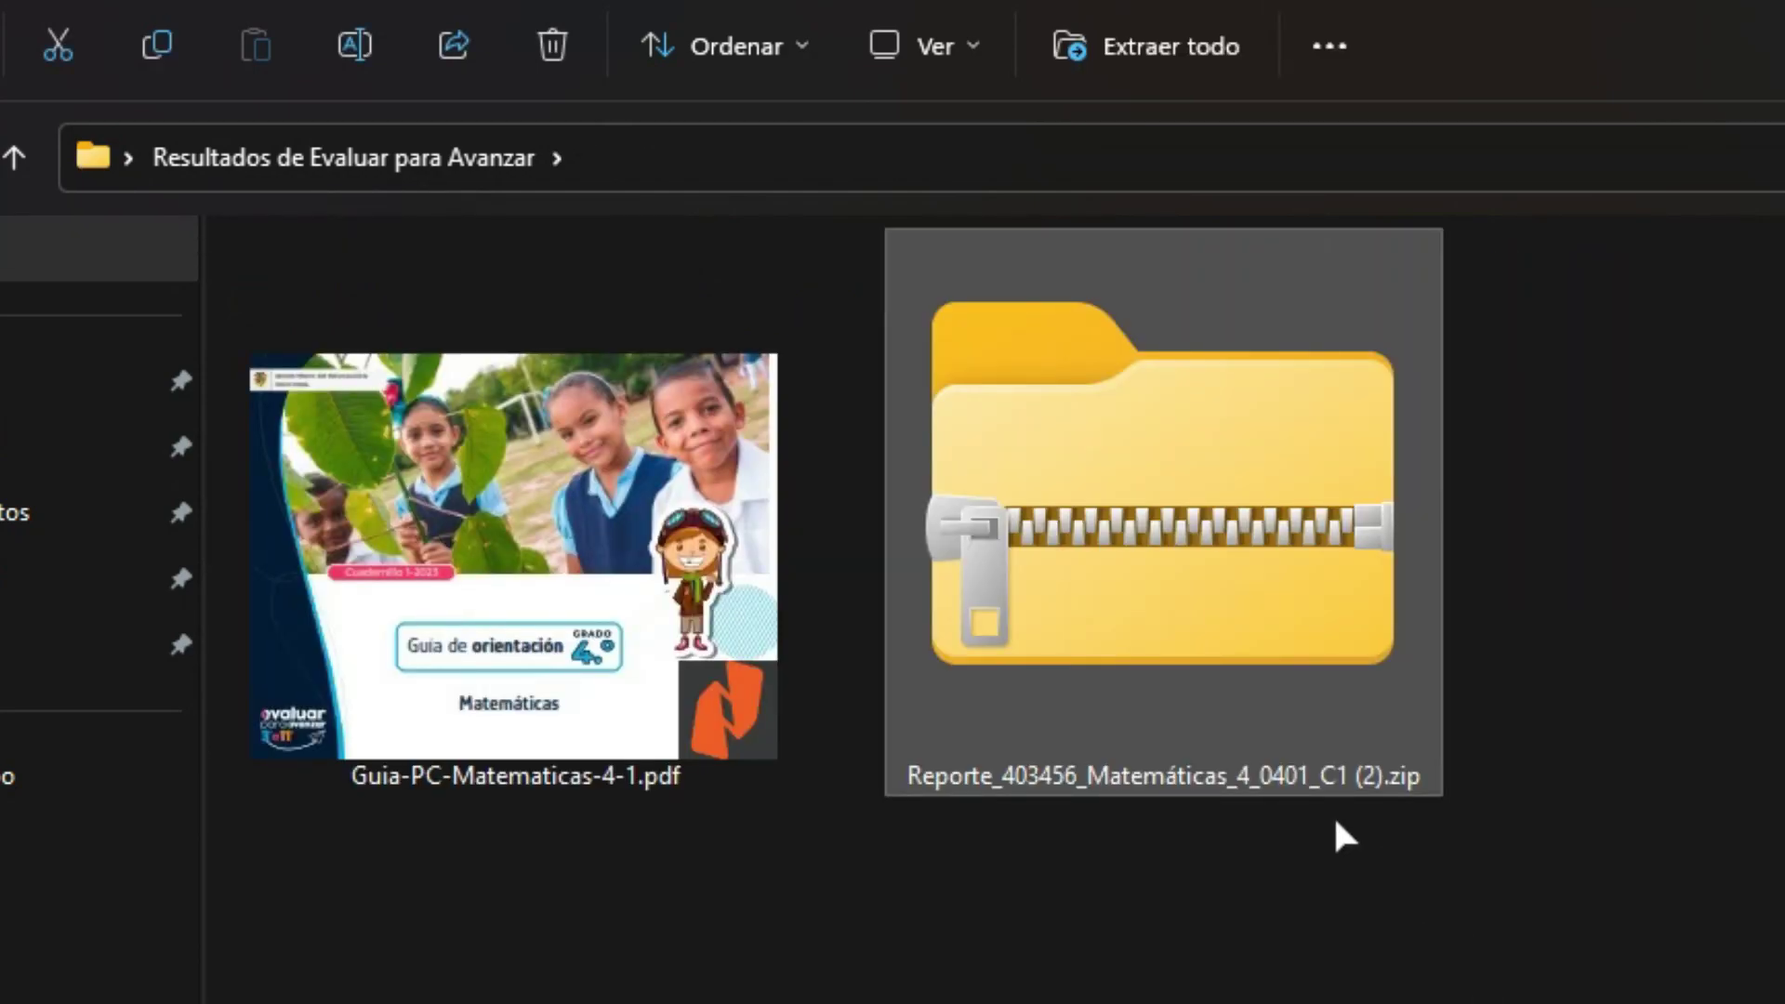
Step: Extract all files from the Matemáticas report ZIP into the suggested destination folder
{"action": "right_click", "coordinate": [1169, 543]}
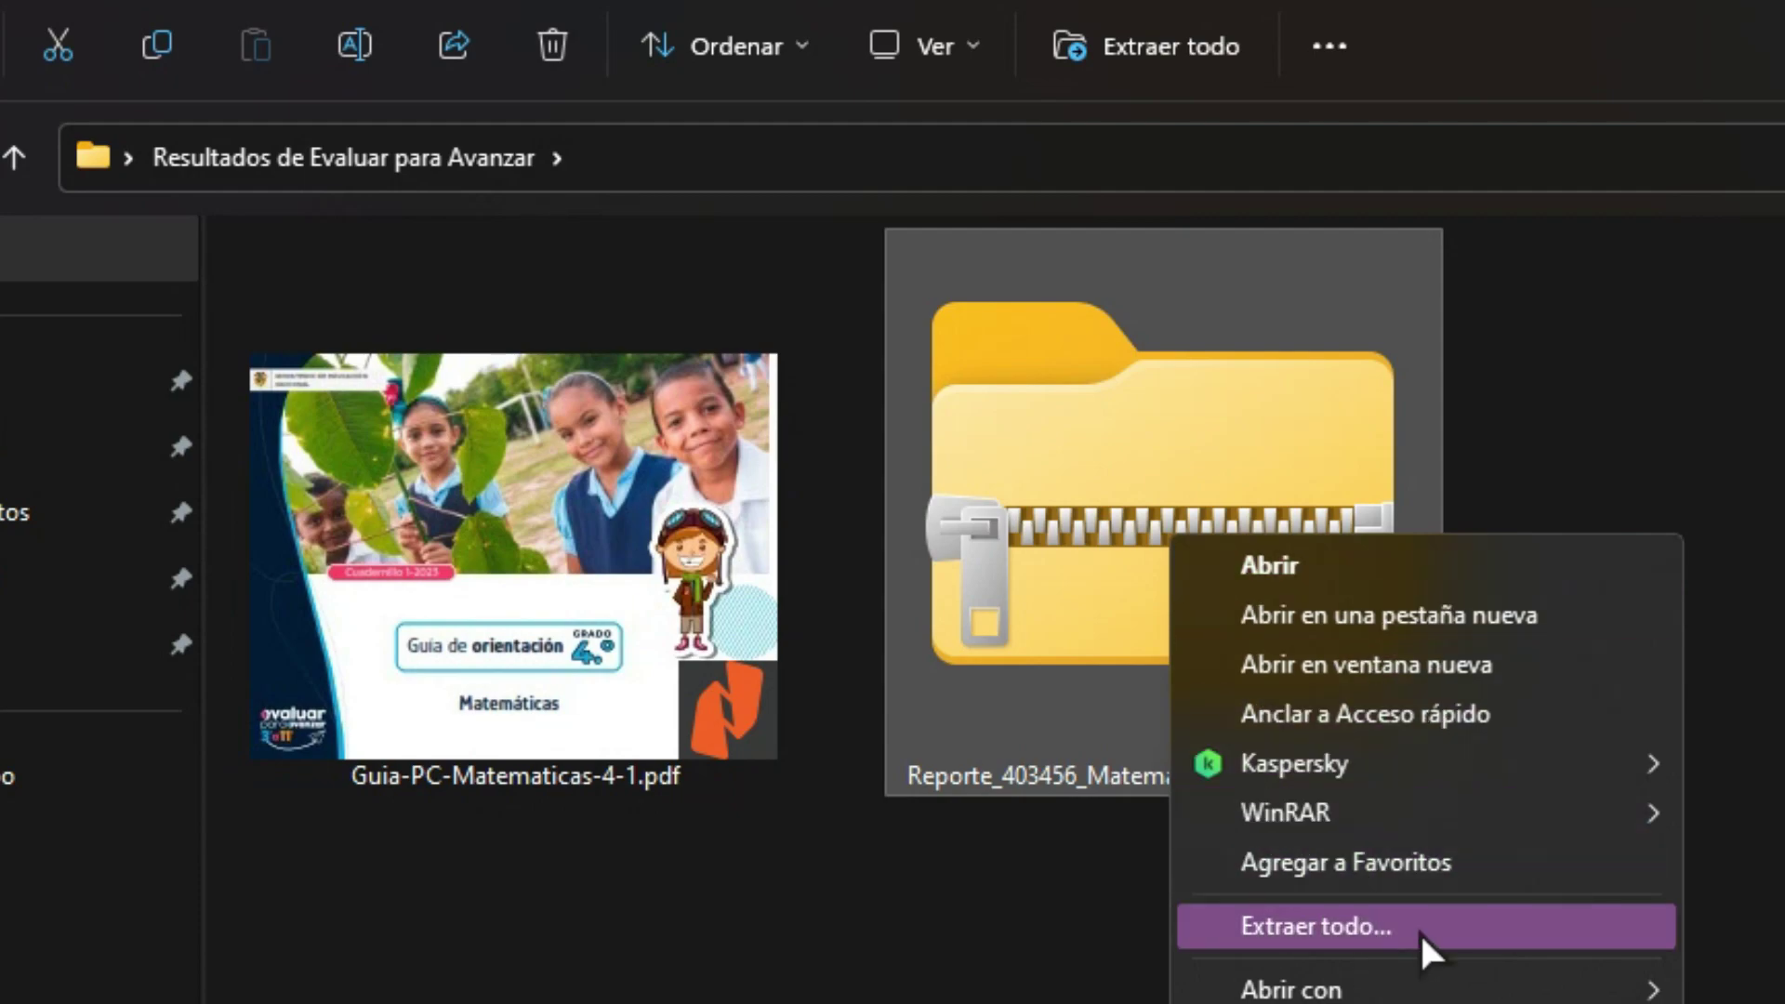
{"action": "left_click", "coordinate": [1446, 935]}
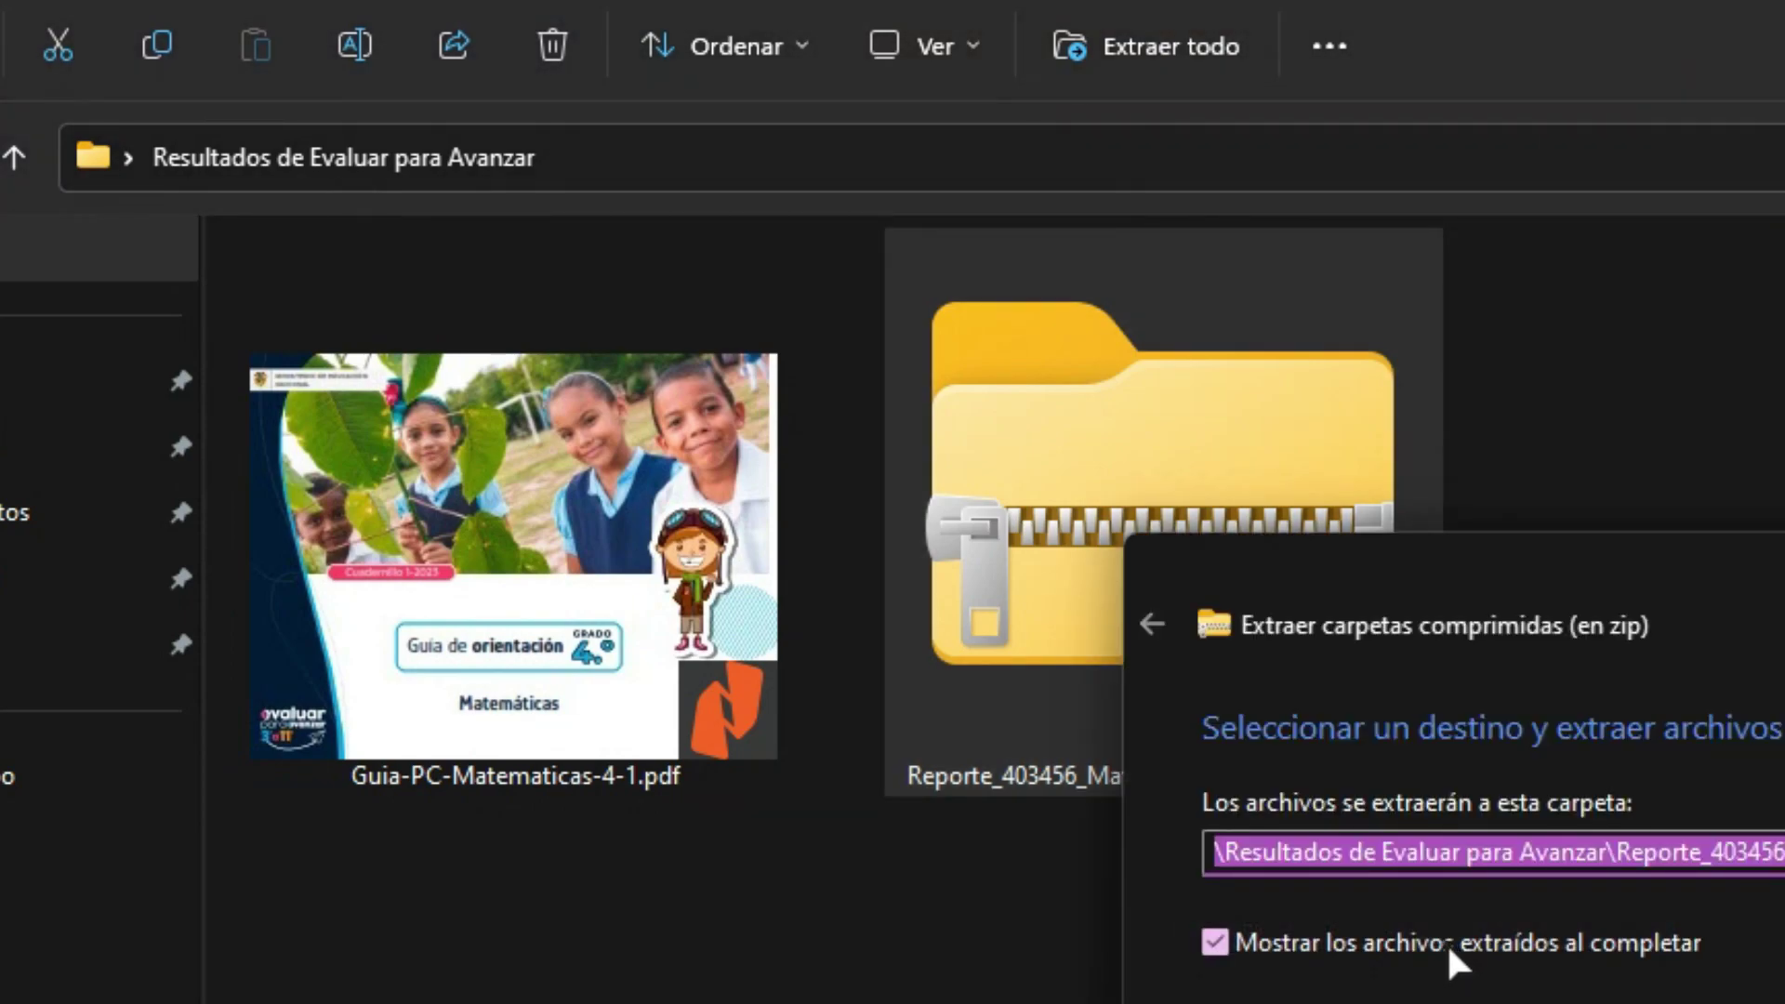
{"action": "key", "text": "Return"}
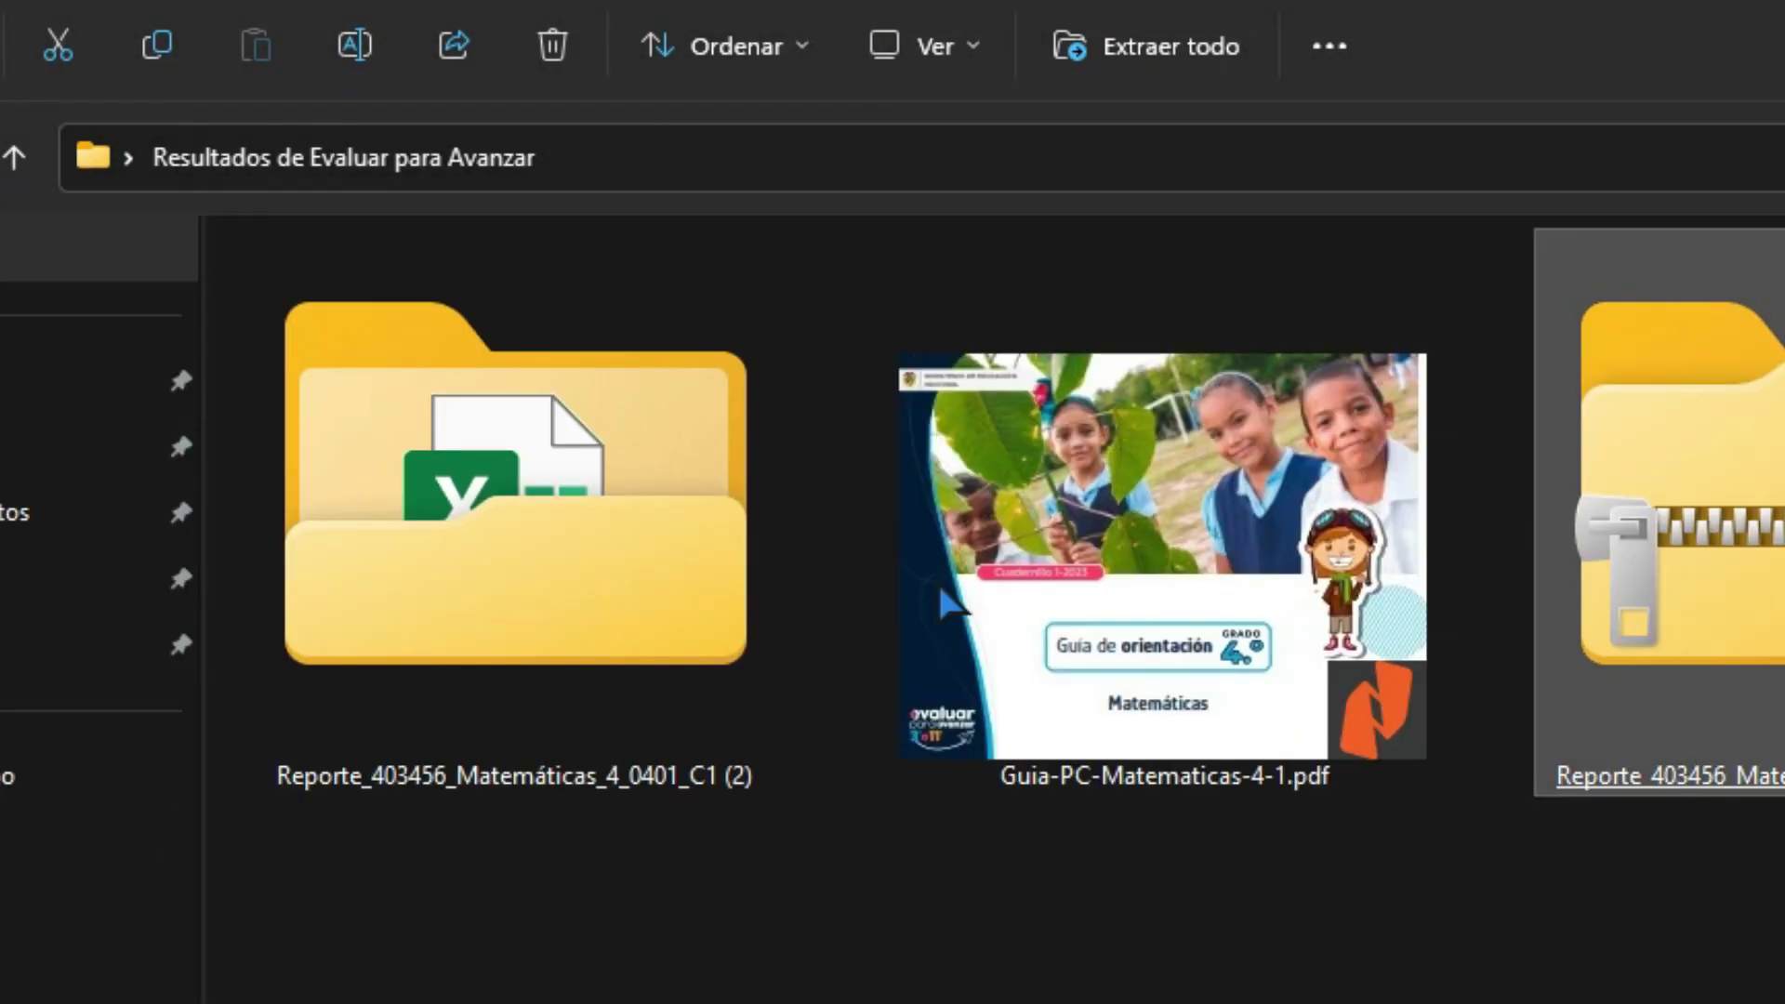
Step: Open the extracted Matemáticas report folder and display its files as larger icons
{"action": "left_click", "coordinate": [311, 558]}
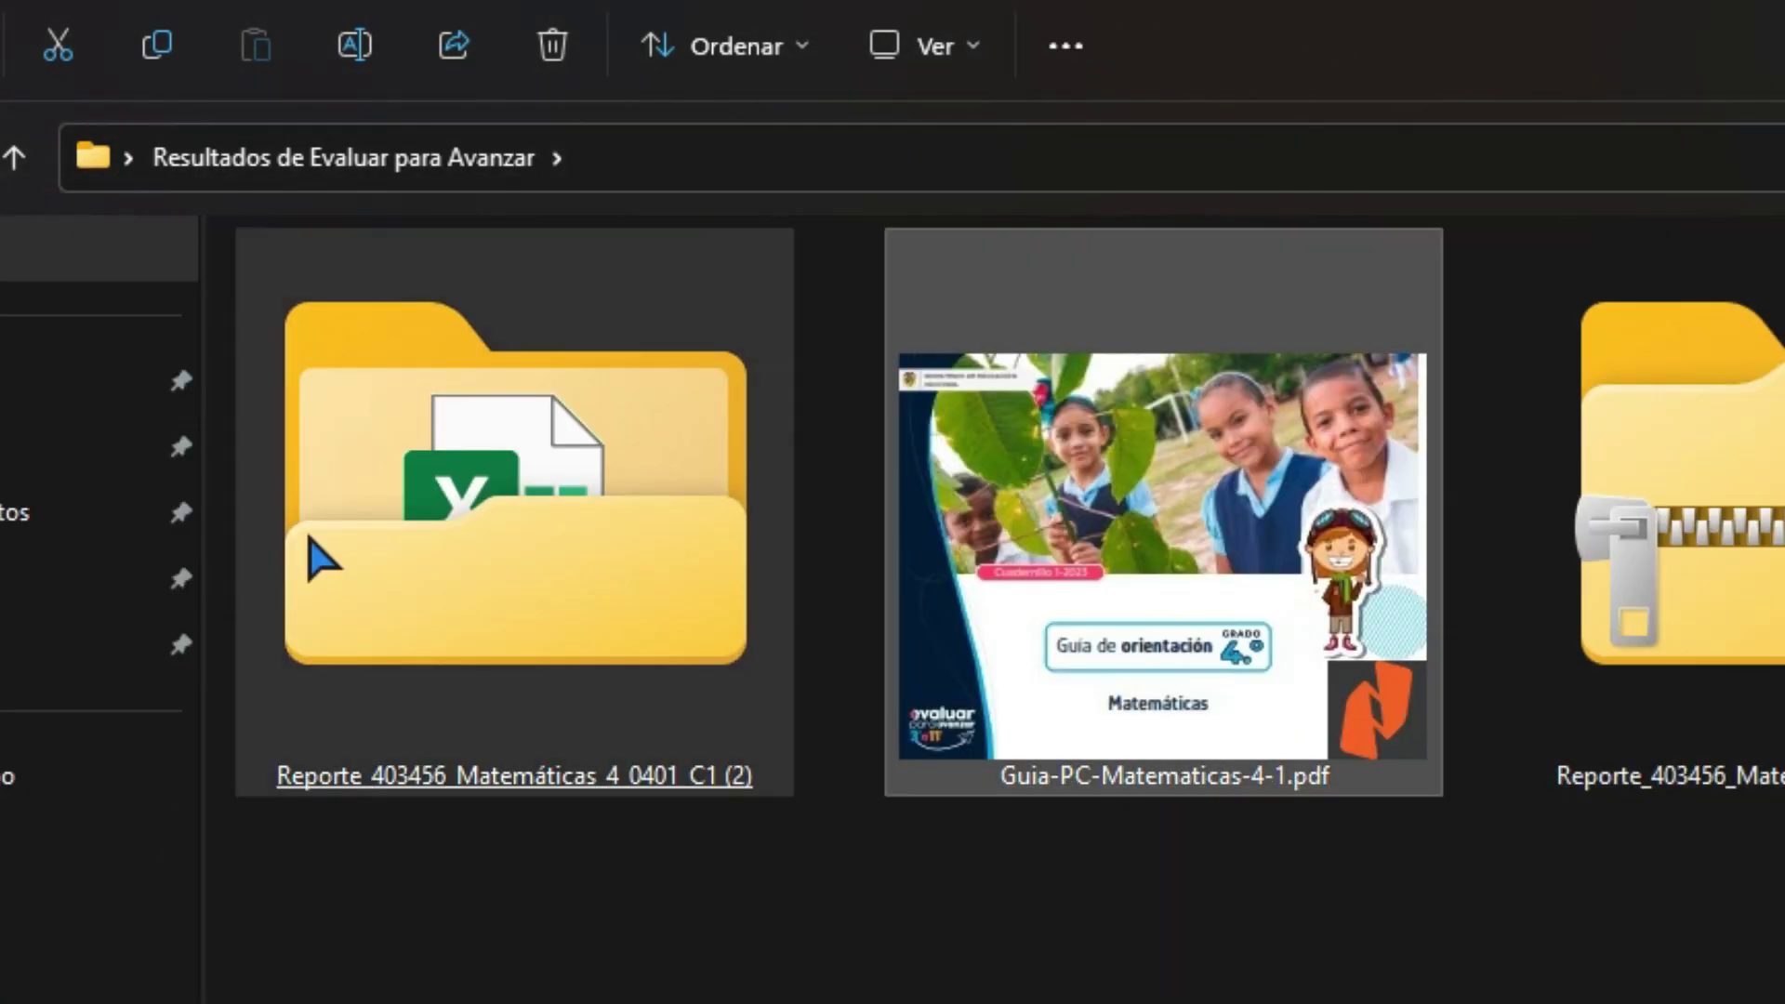
{"action": "double_click", "coordinate": [535, 582]}
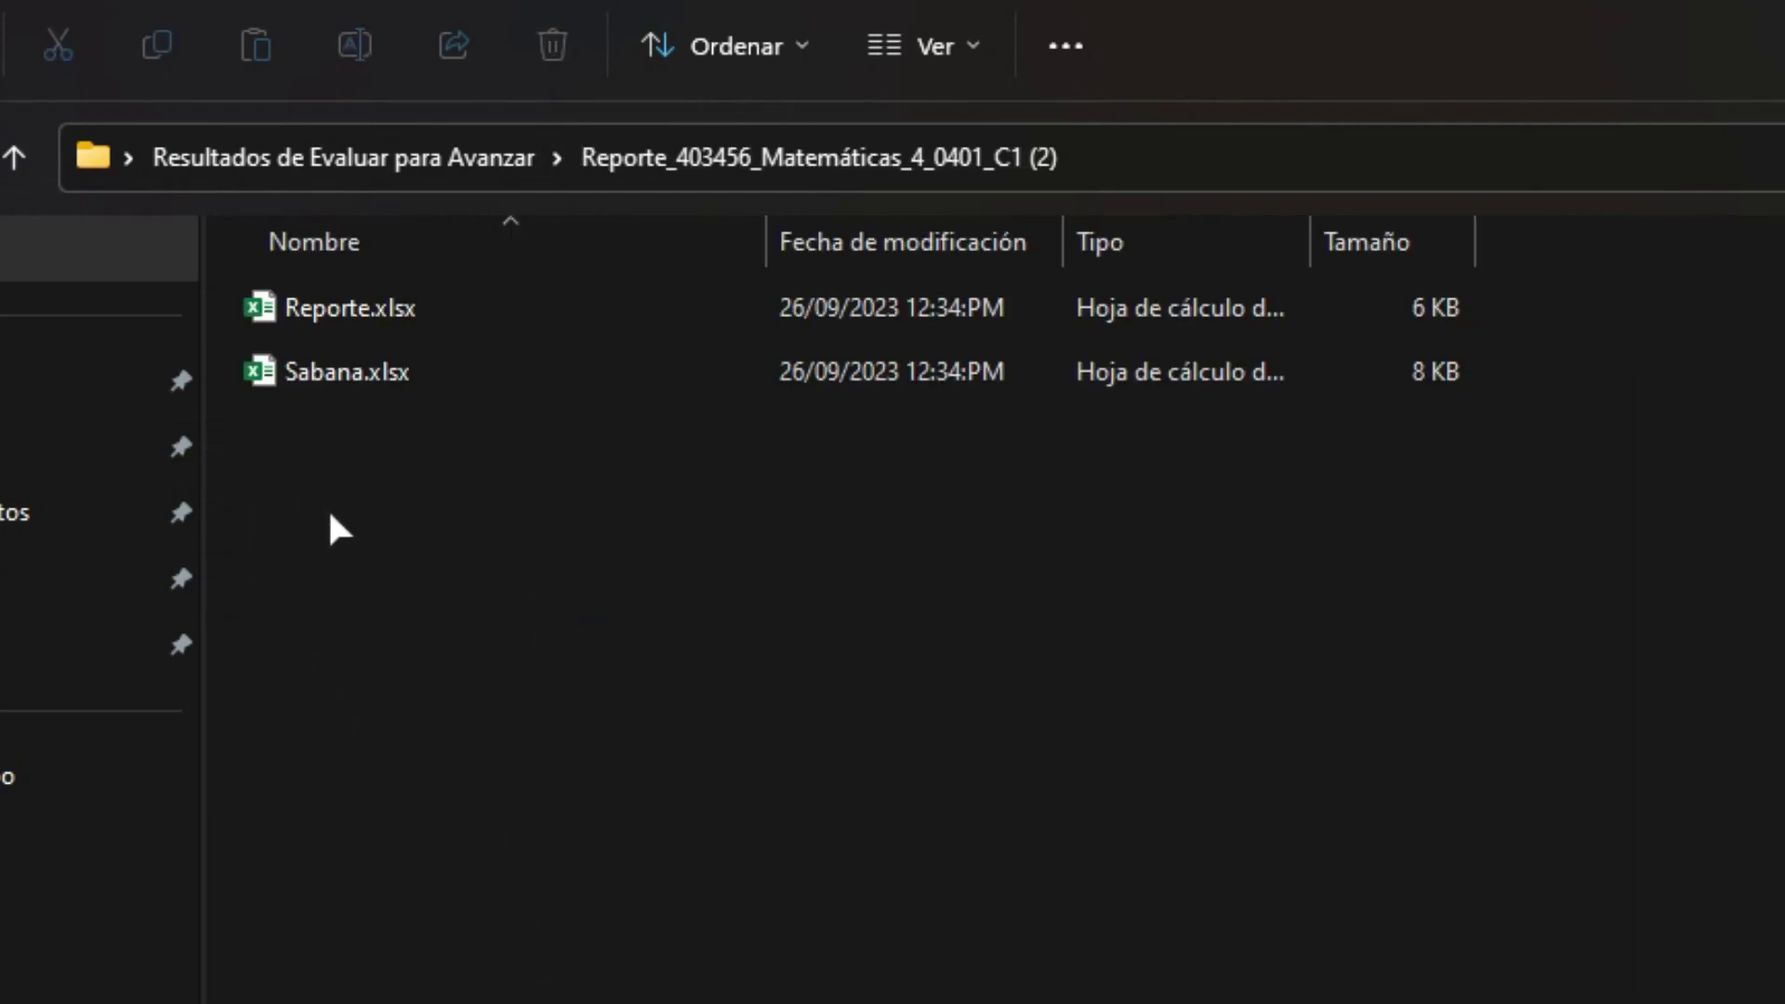
{"action": "scroll", "coordinate": [329, 506], "scroll_direction": "up", "scroll_amount": 5}
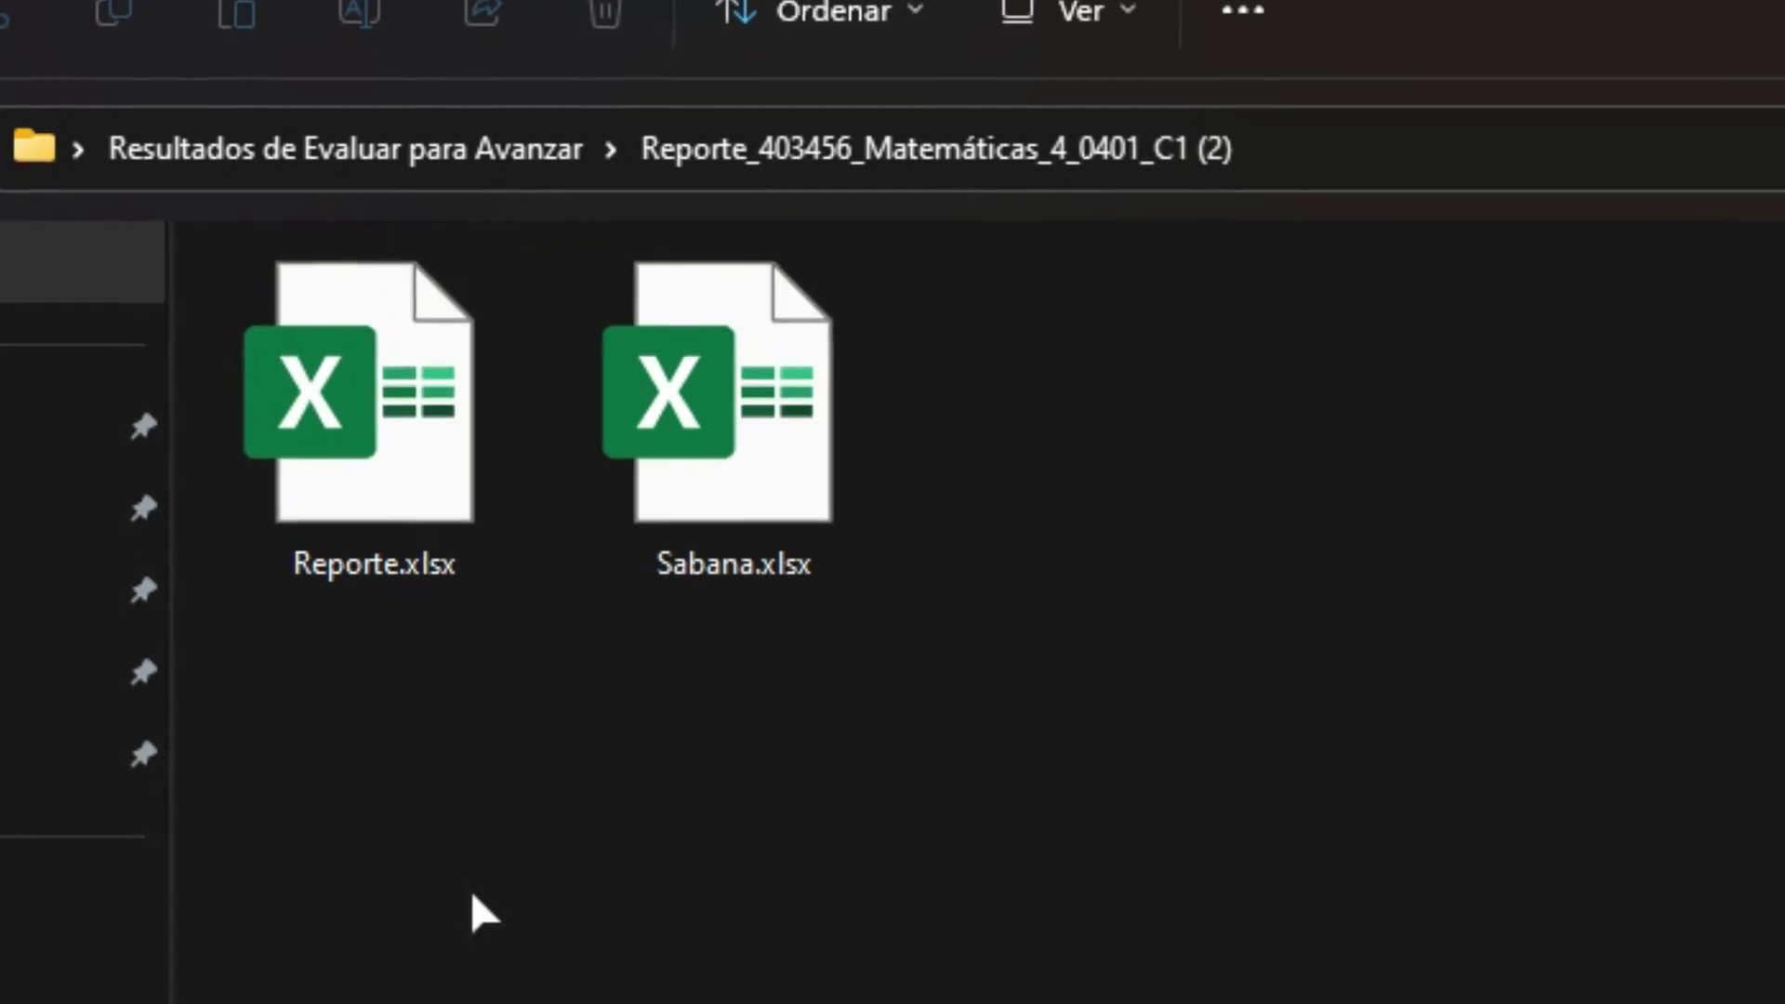
Step: Open Sabana.xlsx in Excel and enable editing of the protected workbook
{"action": "left_click", "coordinate": [429, 342]}
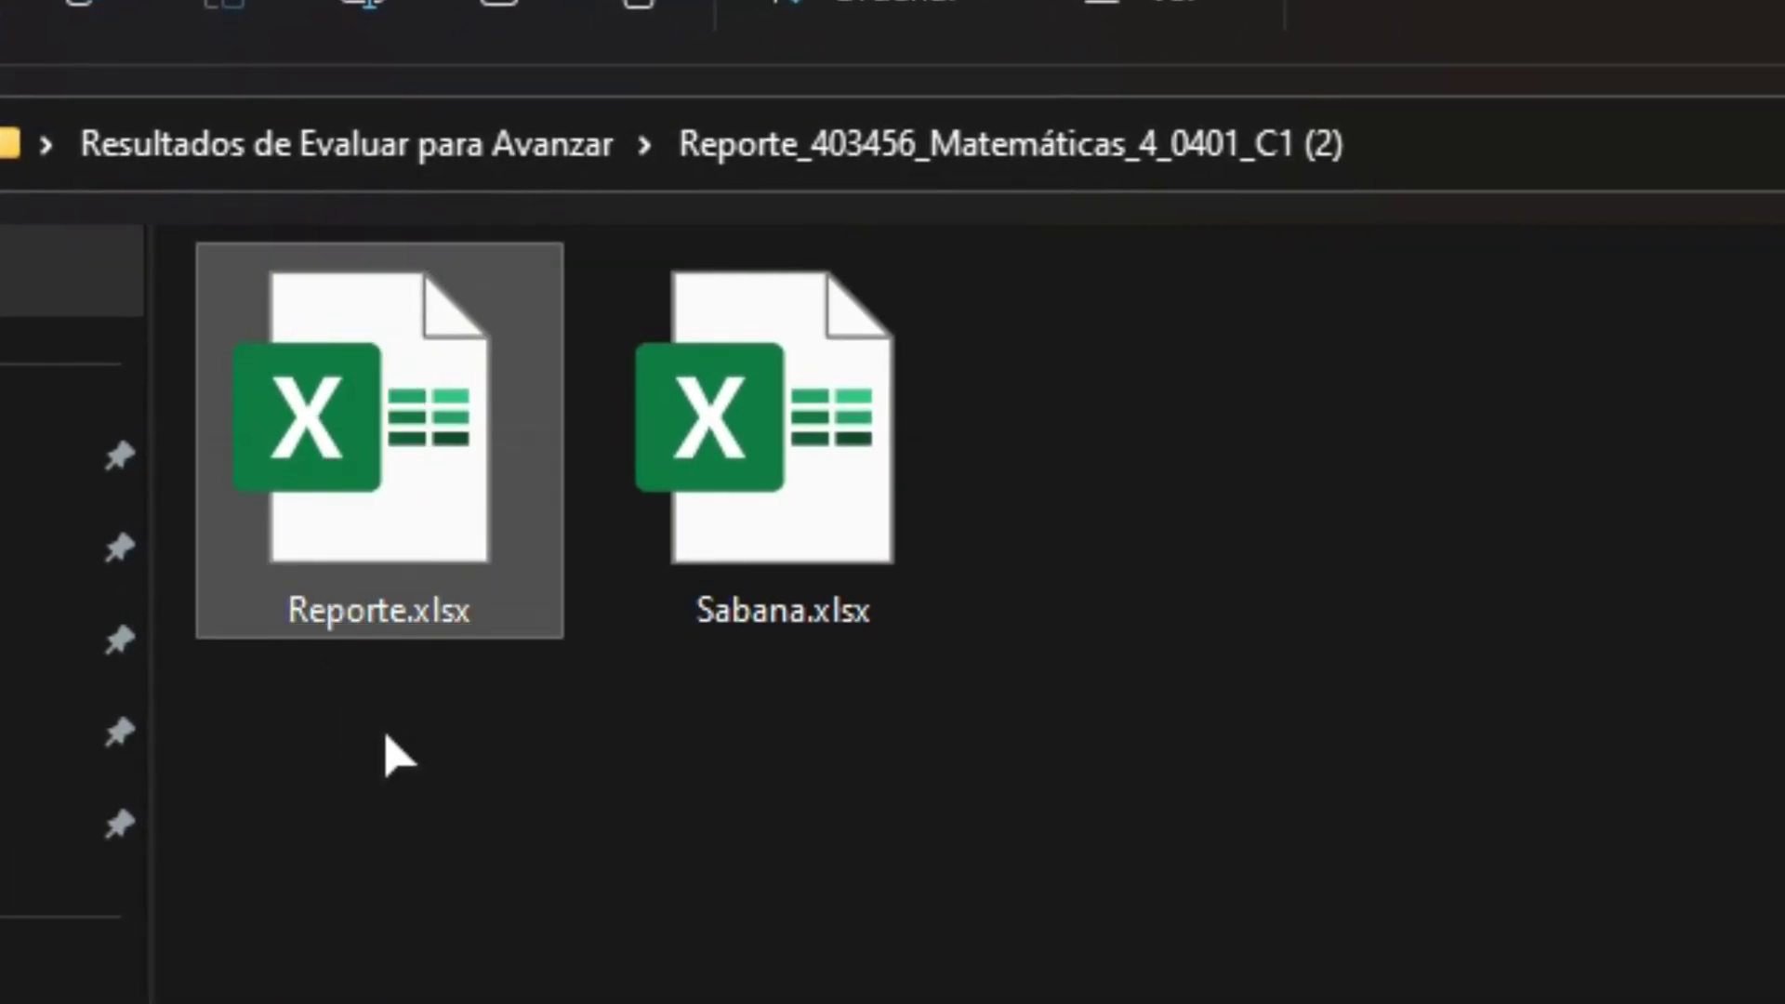
{"action": "left_click", "coordinate": [655, 451]}
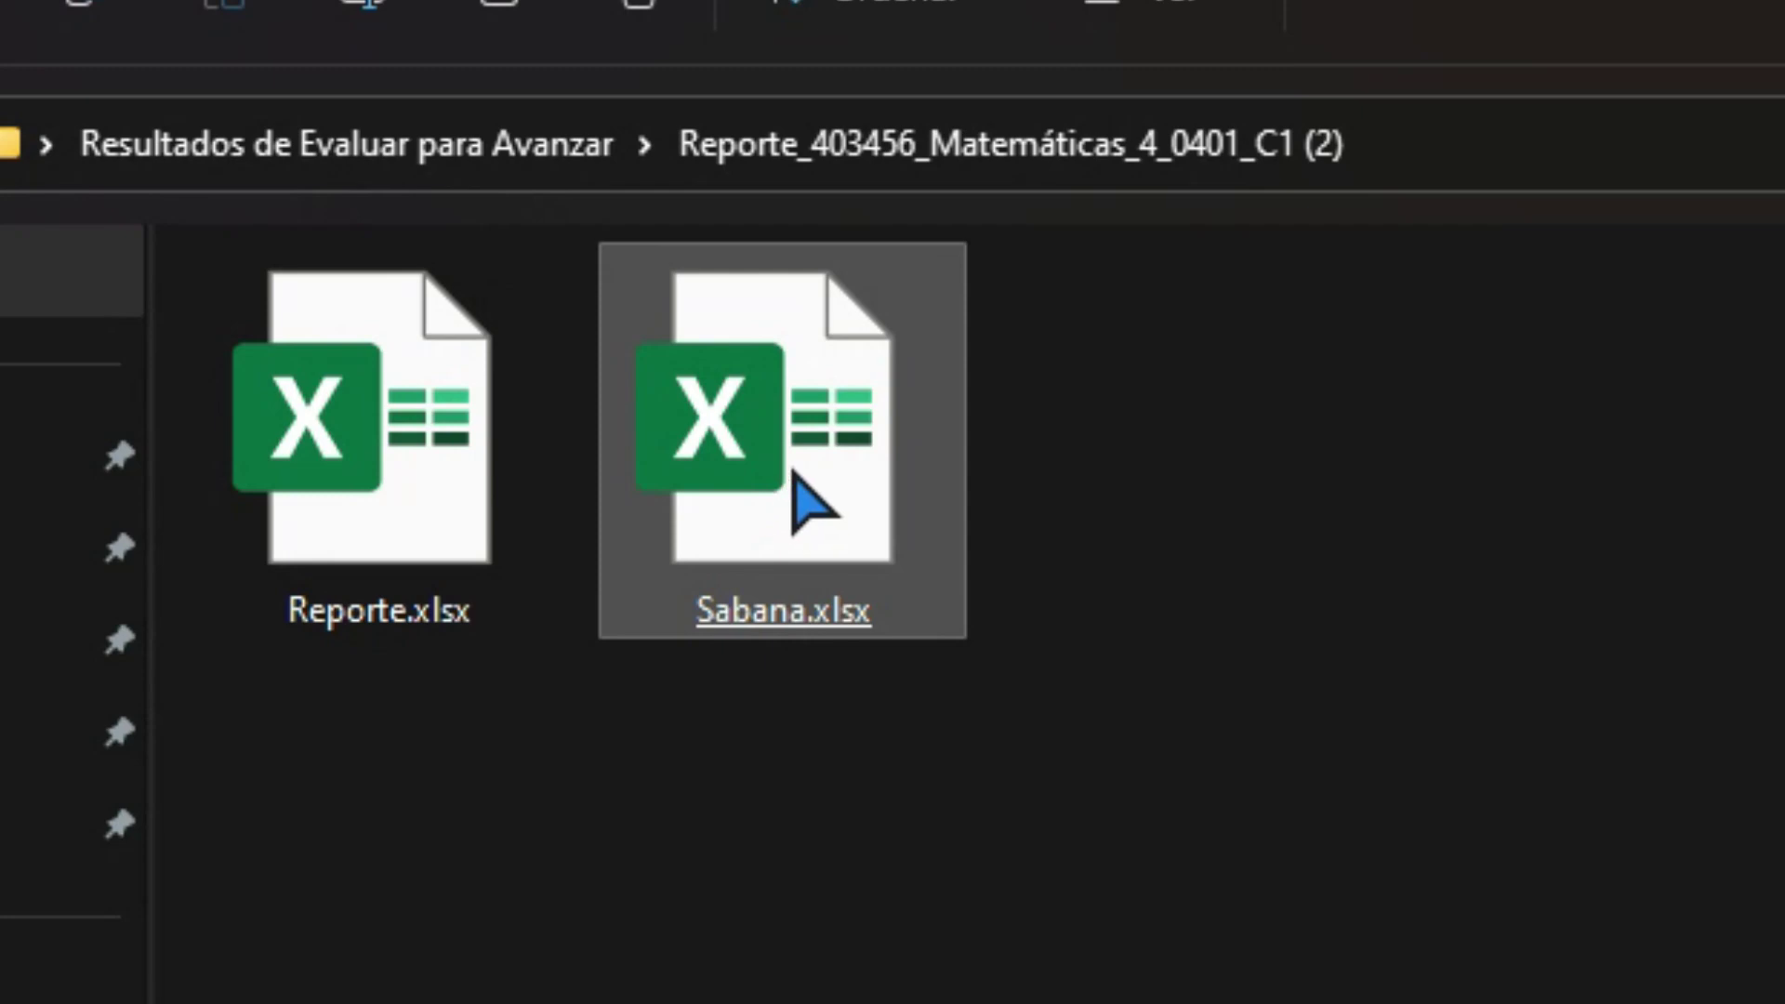
{"action": "double_click", "coordinate": [743, 456]}
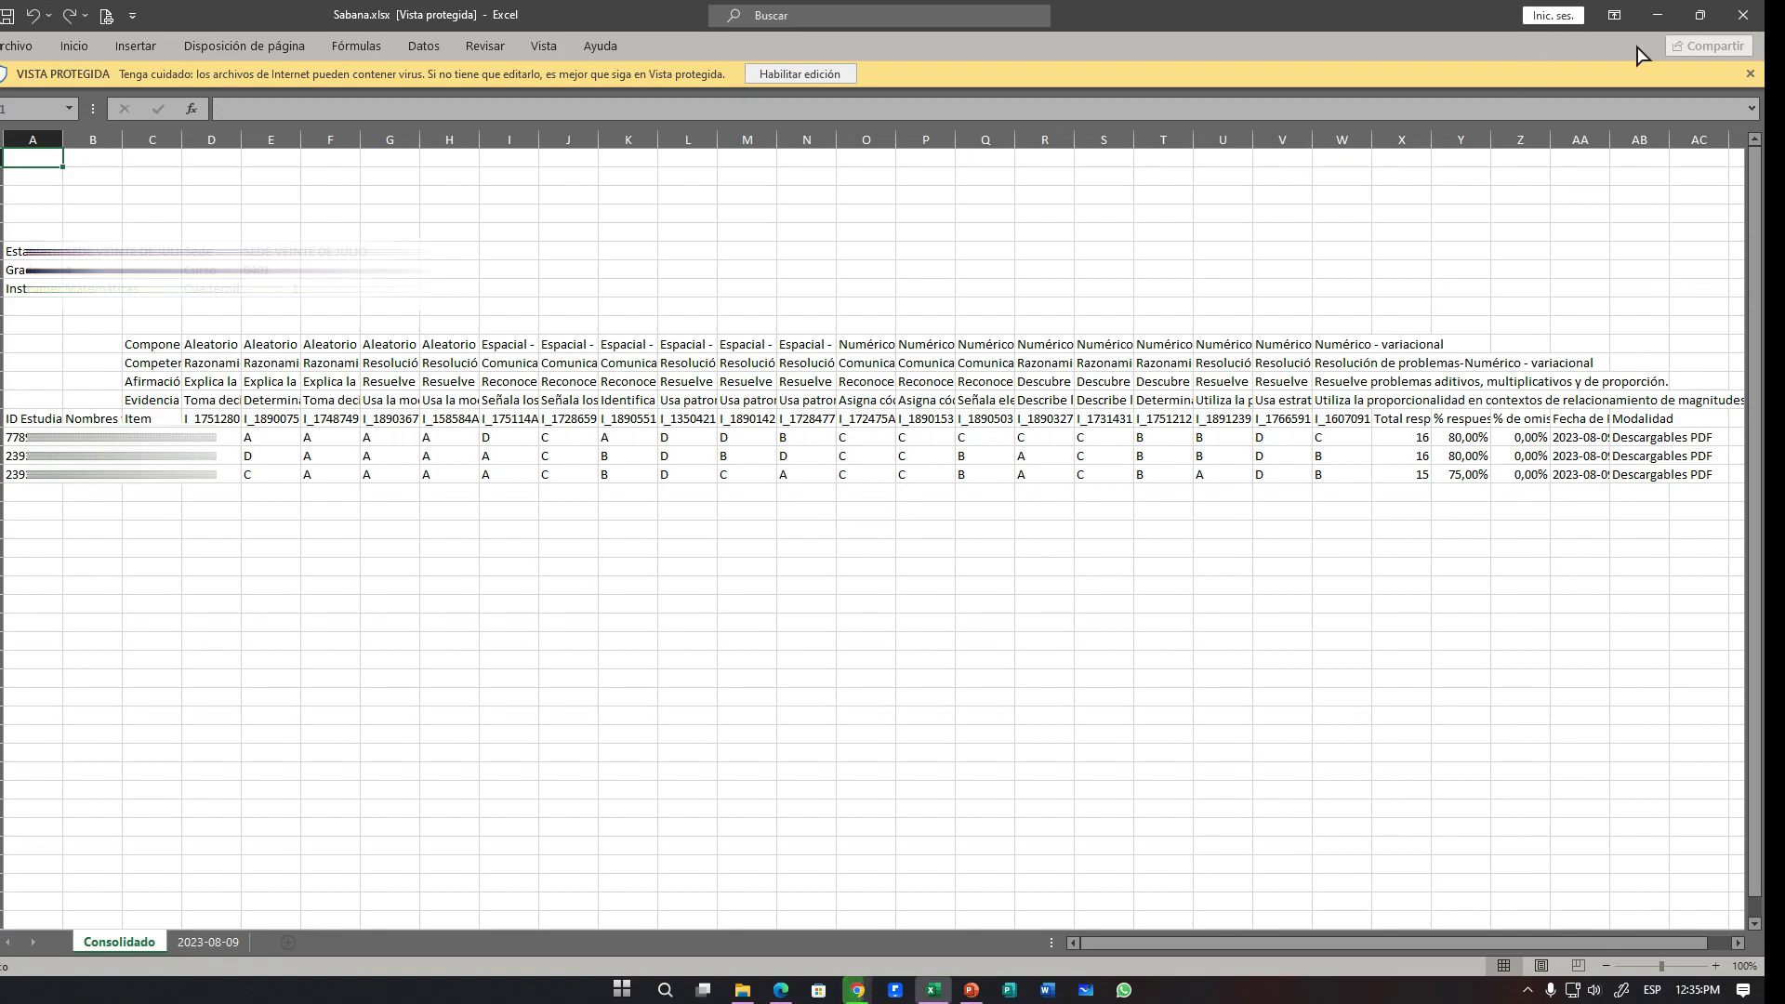
{"action": "left_click", "coordinate": [805, 74]}
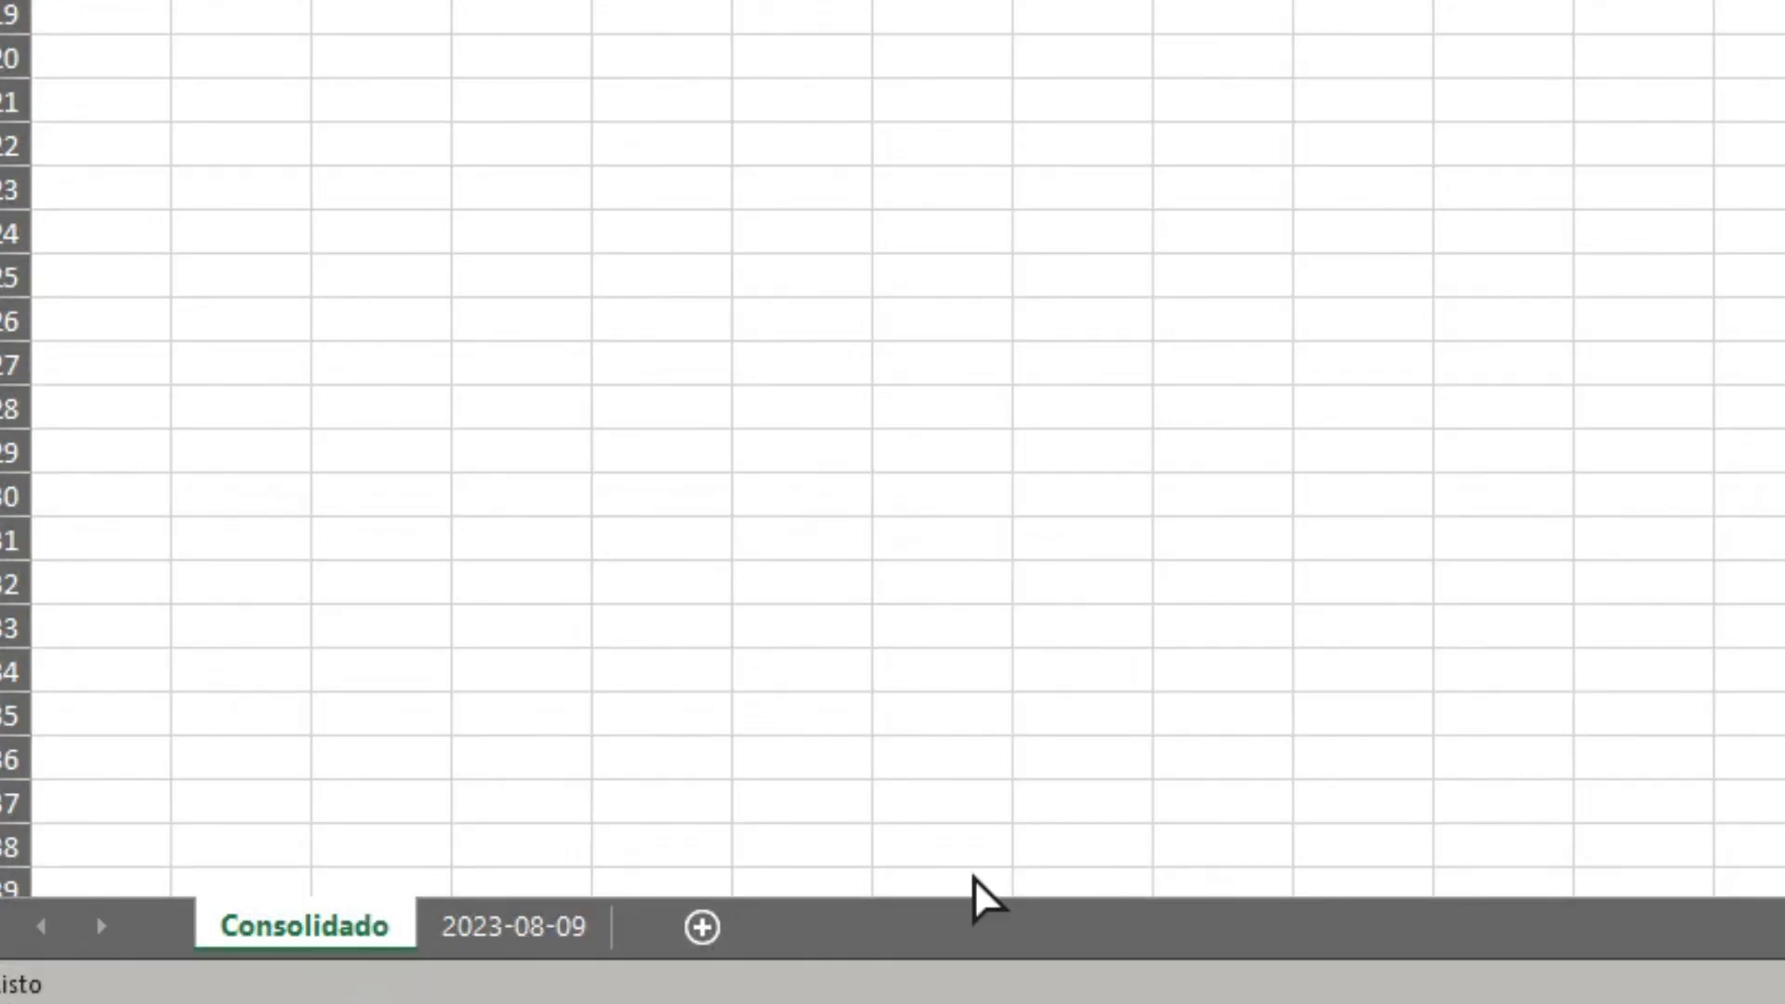
Step: Examine the answer key and per-question percentage rows below the student results on the 2023-08-09 sheet
{"action": "left_click", "coordinate": [500, 927]}
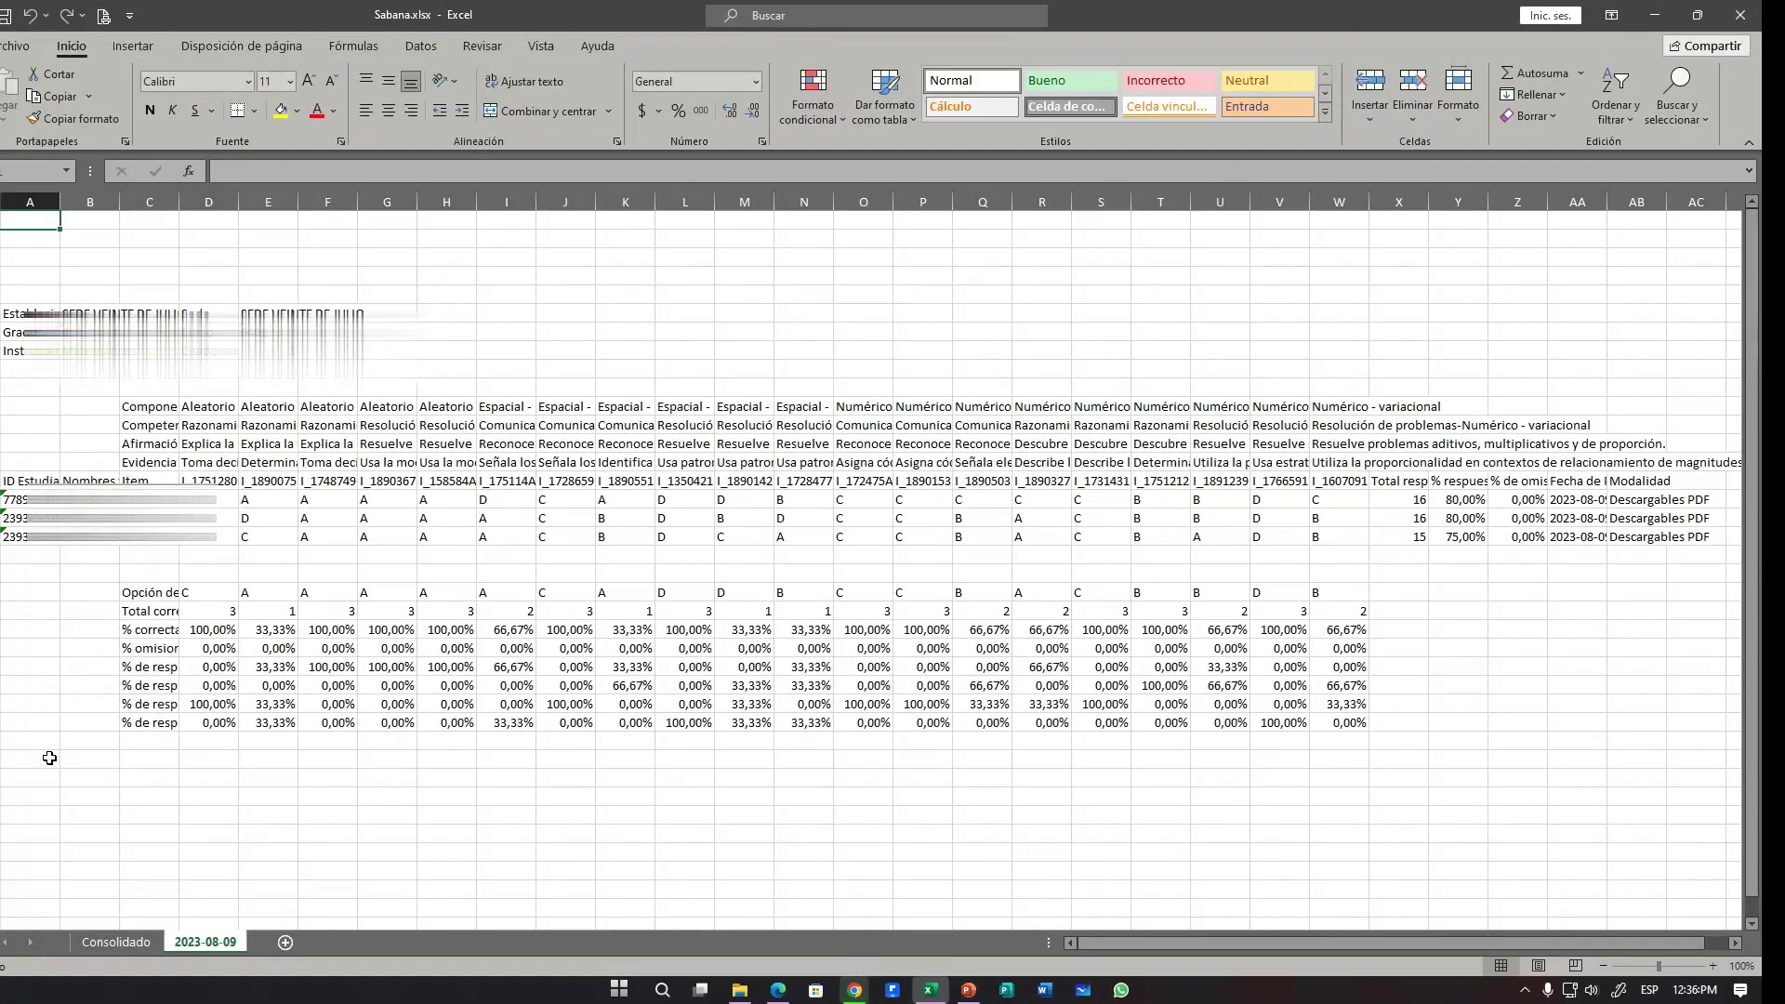
{"action": "left_click_drag", "start_coordinate": [49, 757], "coordinate": [1462, 578]}
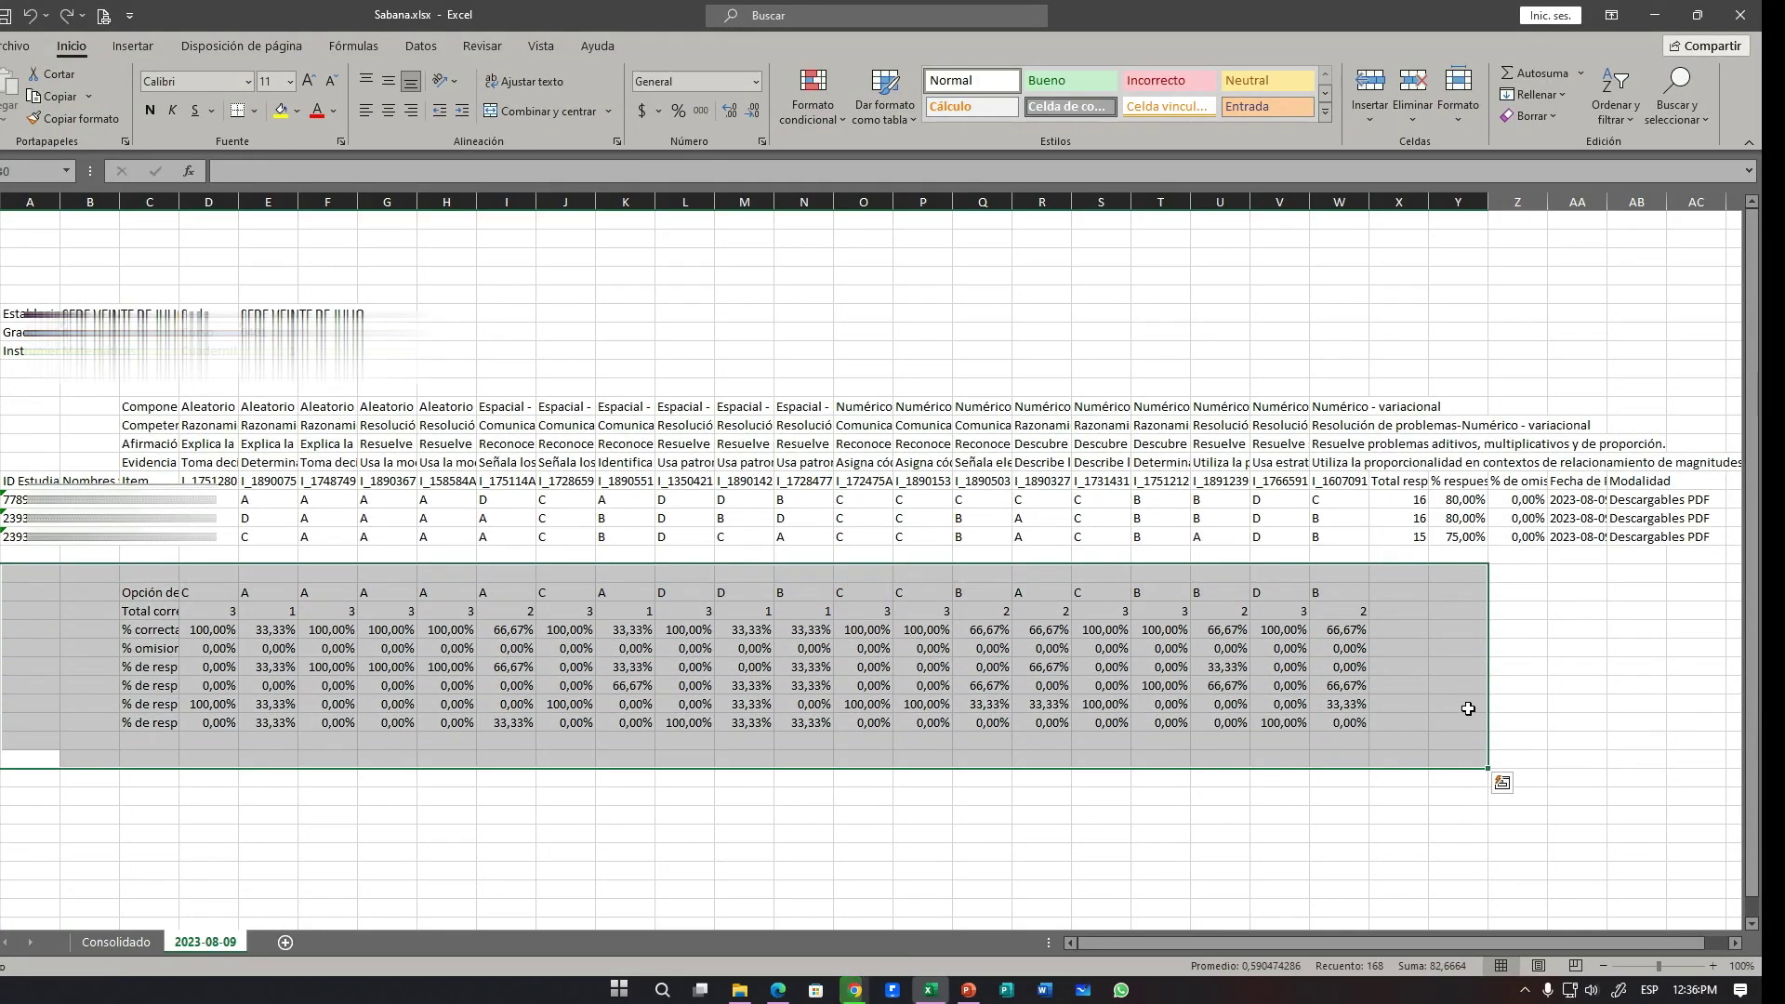
{"action": "left_click", "coordinate": [1416, 807]}
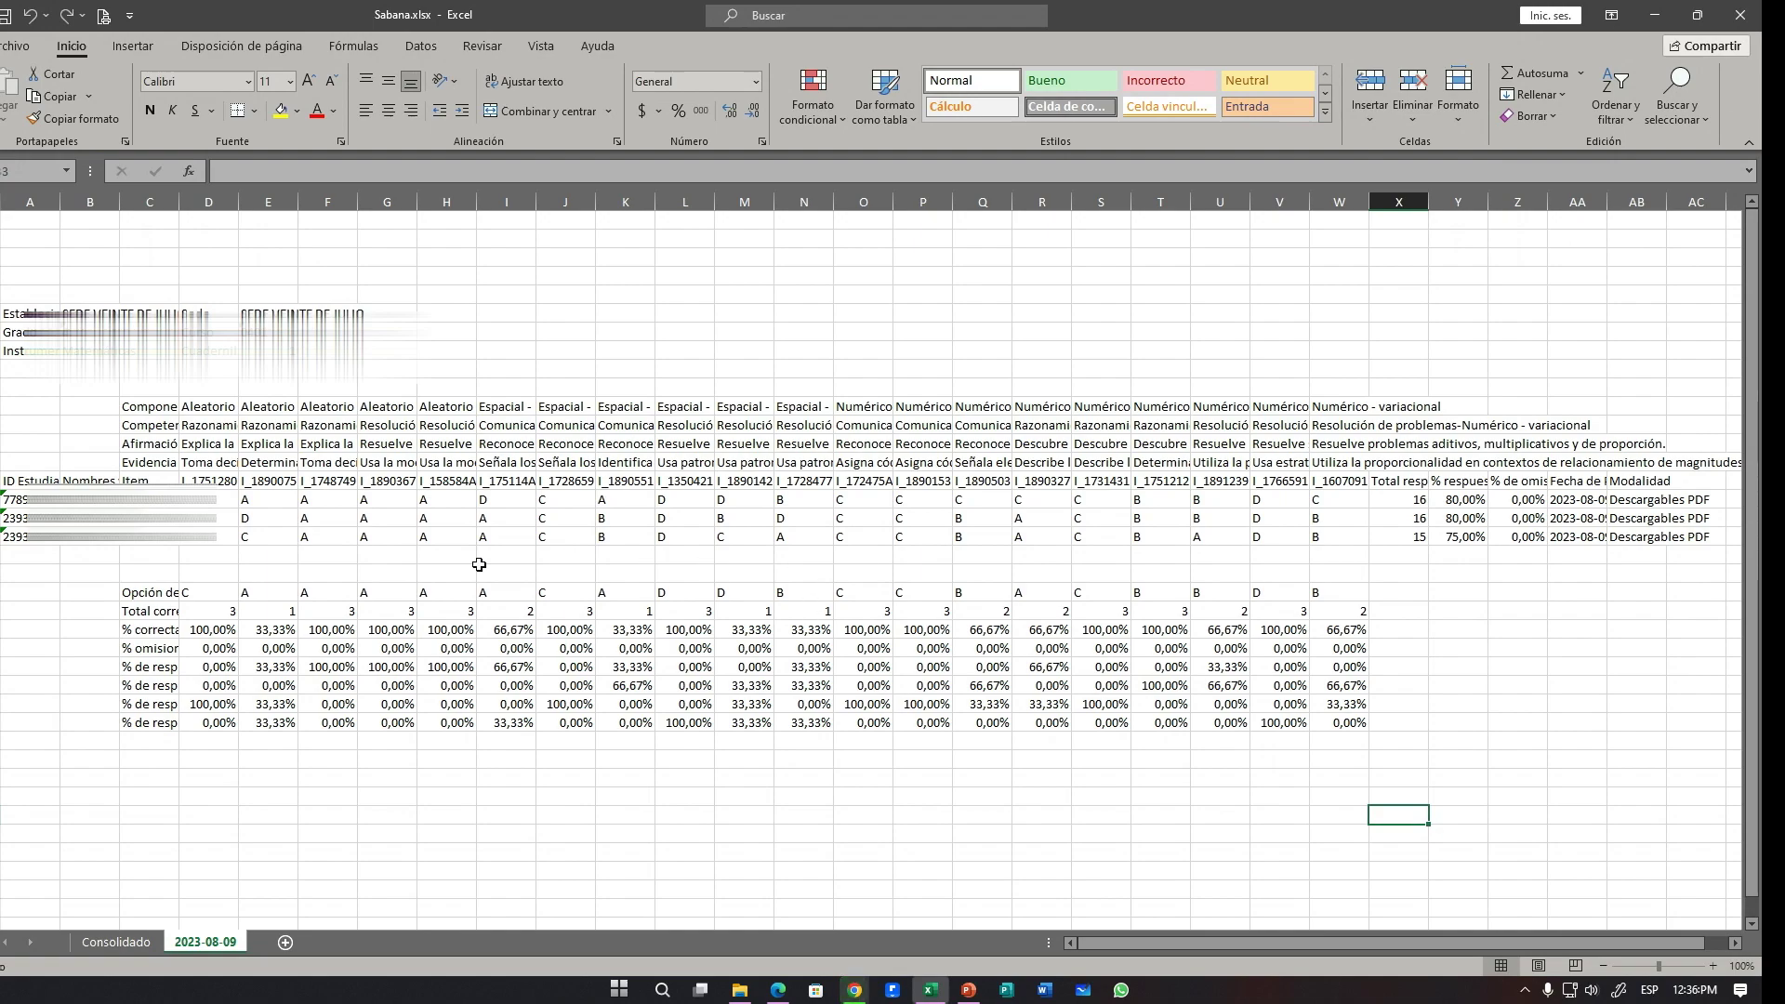
Step: Examine the establishment details block and the Componente, Competencia, Afirmación and Evidencia rows on the 2023-08-09 sheet
{"action": "left_click_drag", "start_coordinate": [16, 314], "coordinate": [360, 350]}
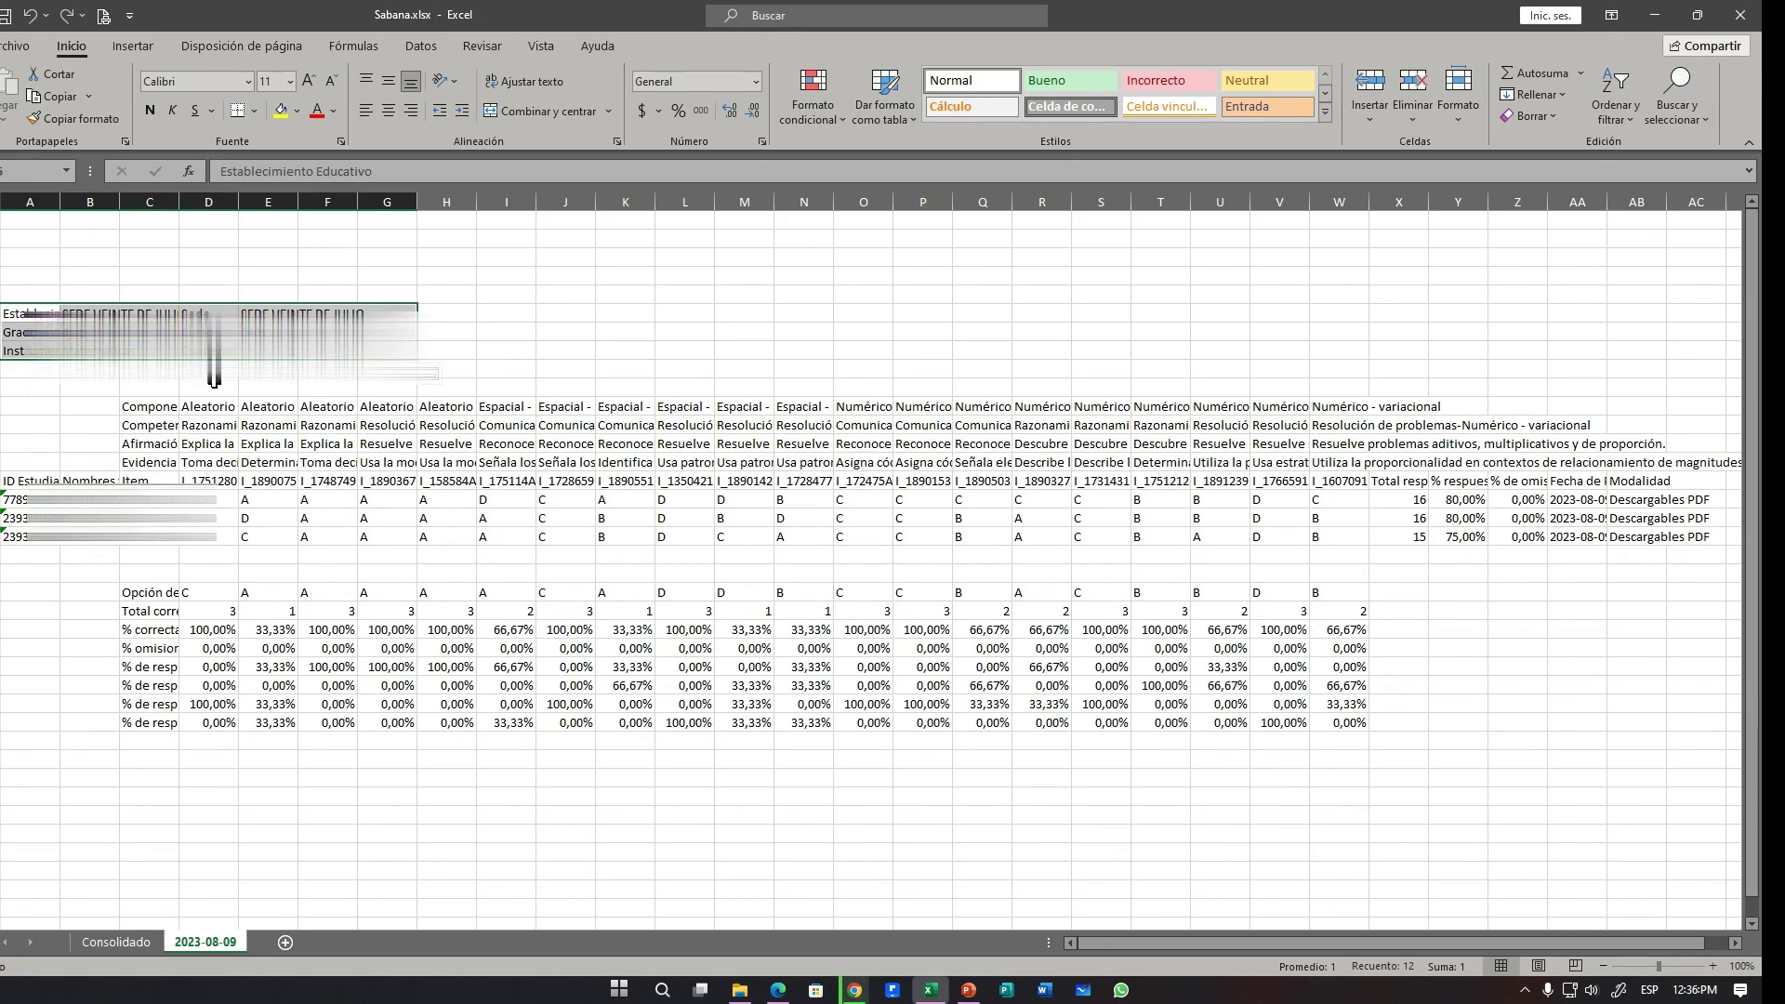
{"action": "left_click", "coordinate": [523, 369]}
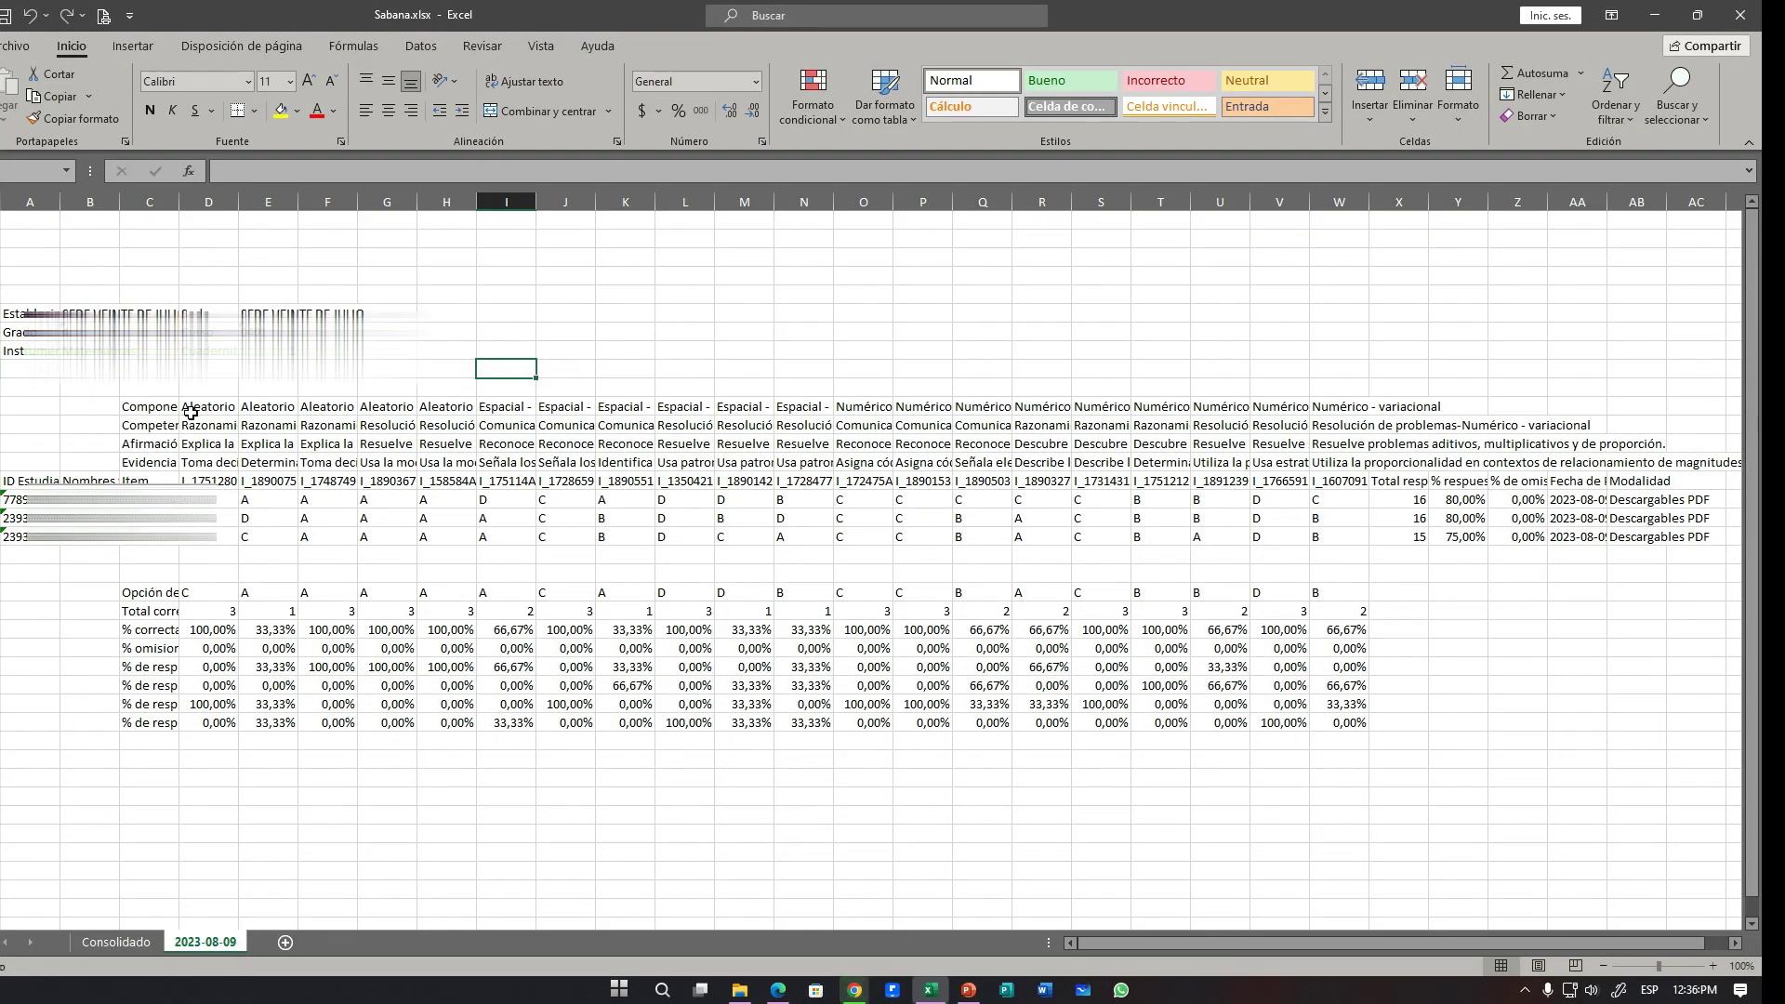
{"action": "left_click_drag", "start_coordinate": [144, 406], "coordinate": [1560, 456]}
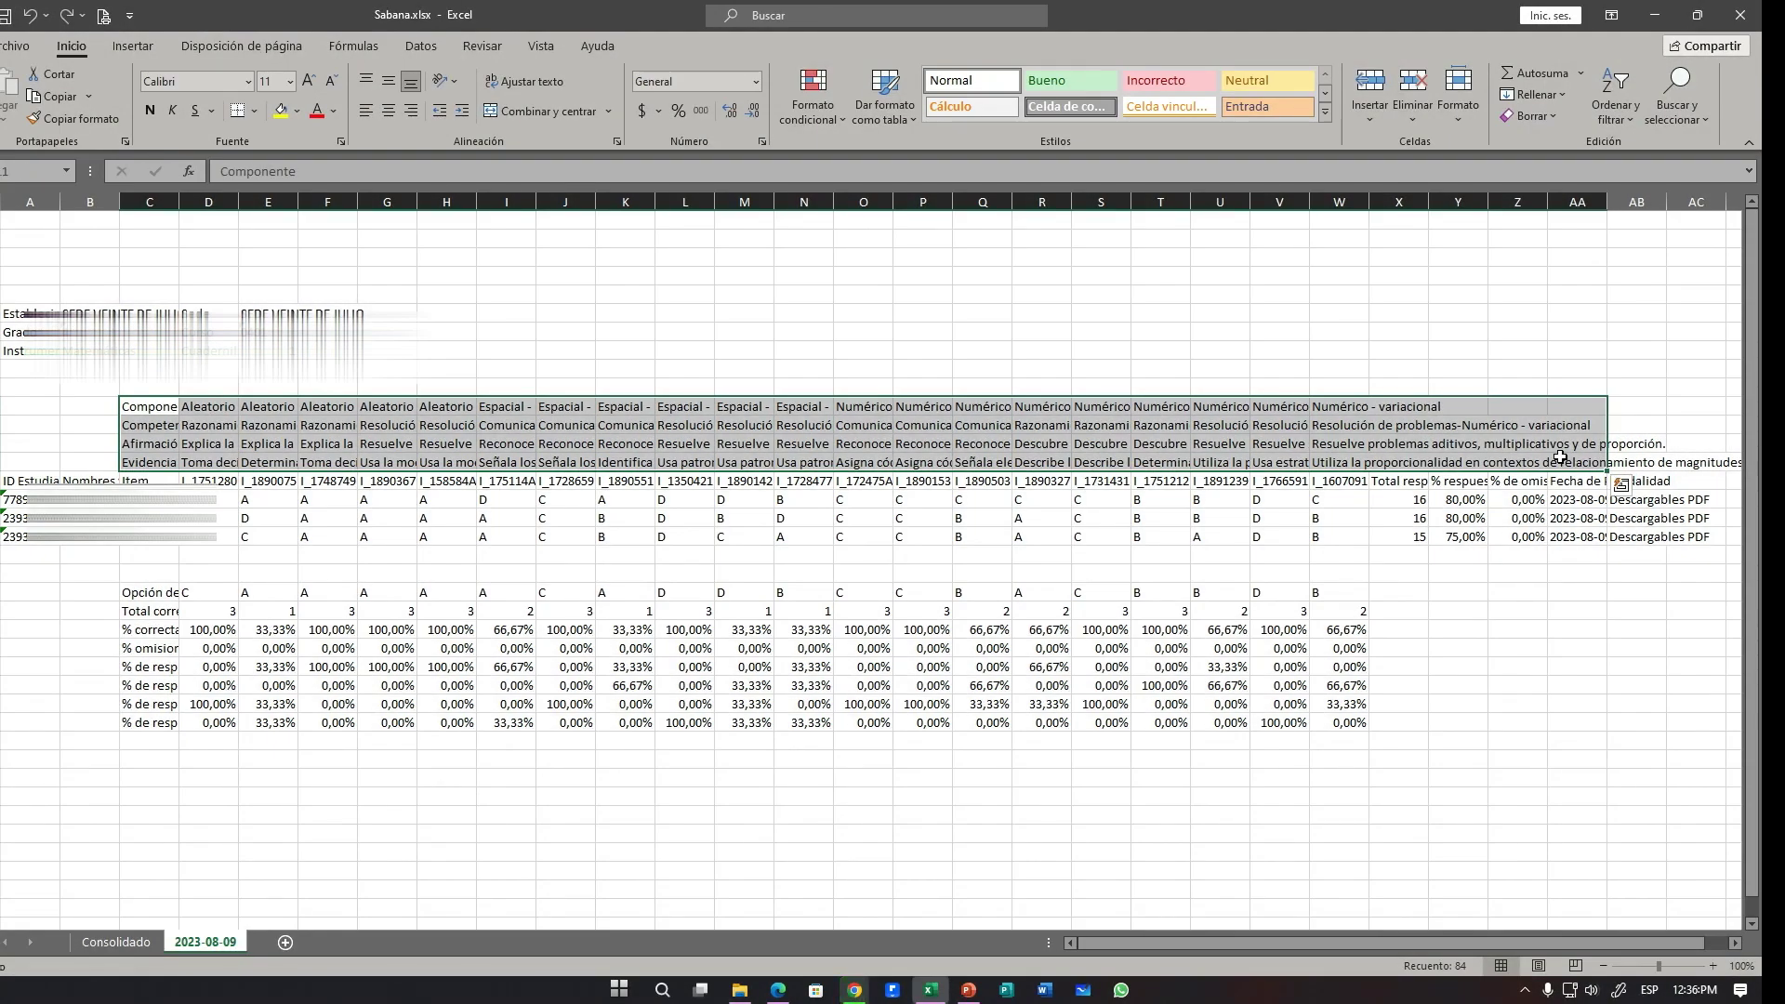
{"action": "left_click", "coordinate": [148, 414]}
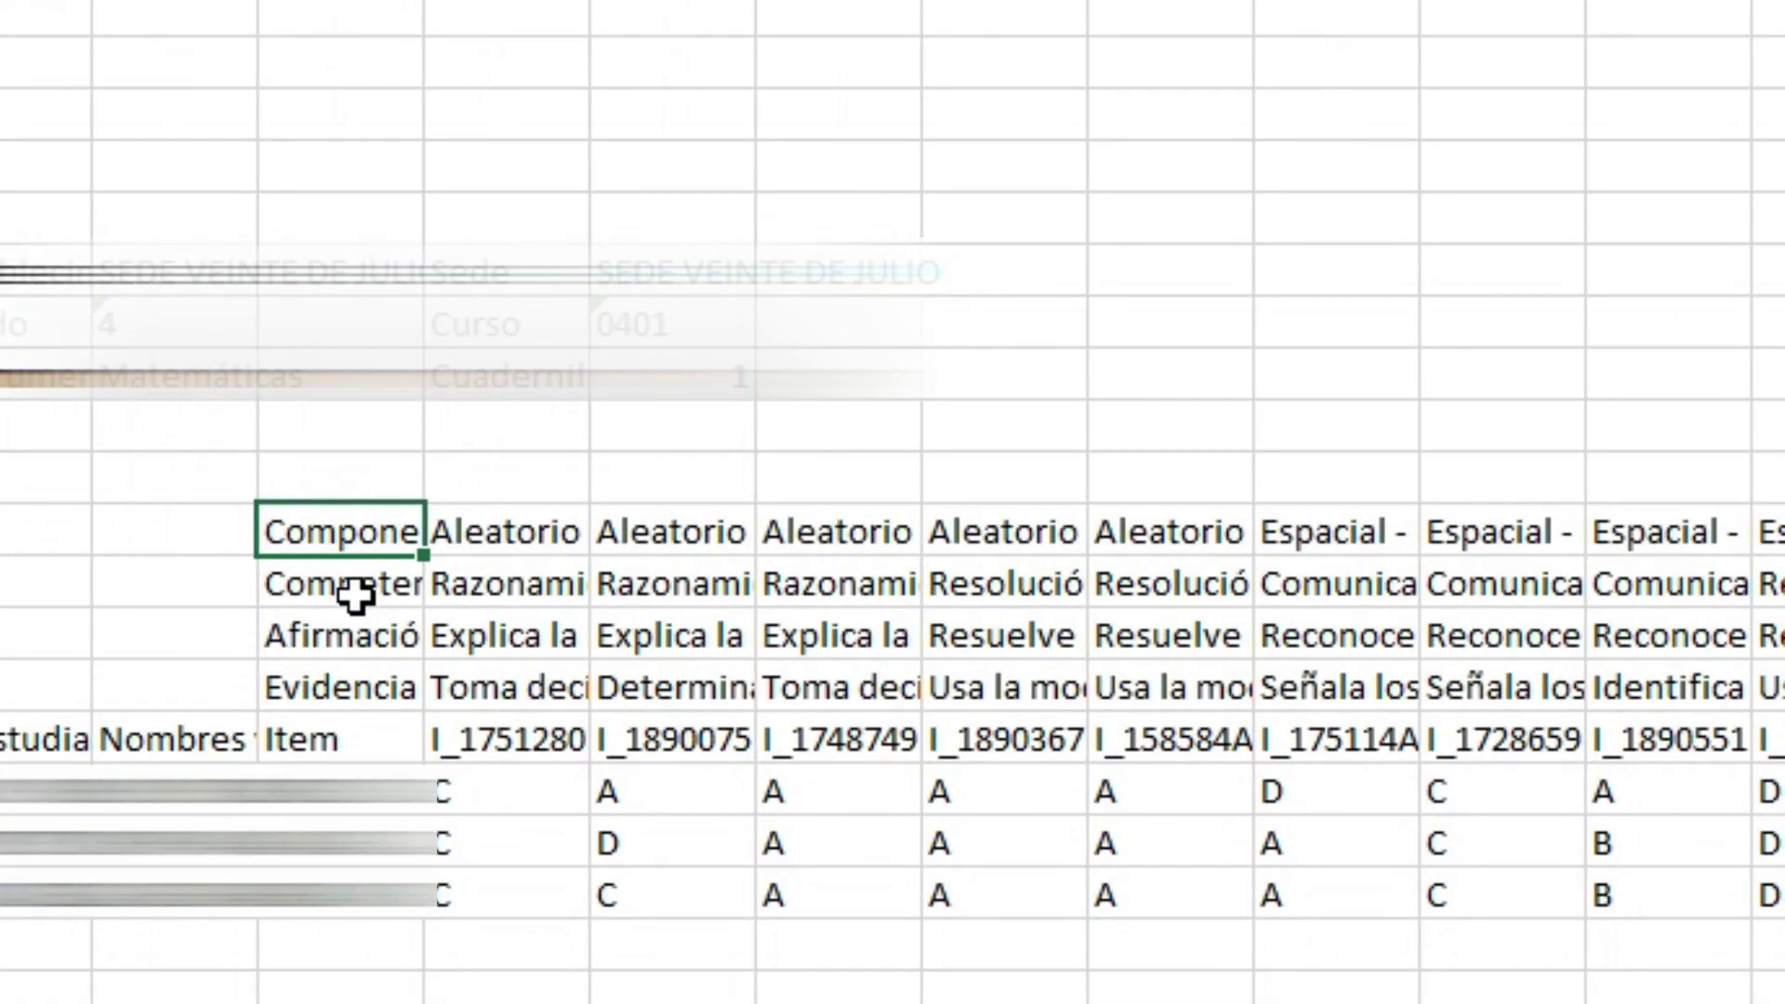
{"action": "left_click", "coordinate": [154, 430]}
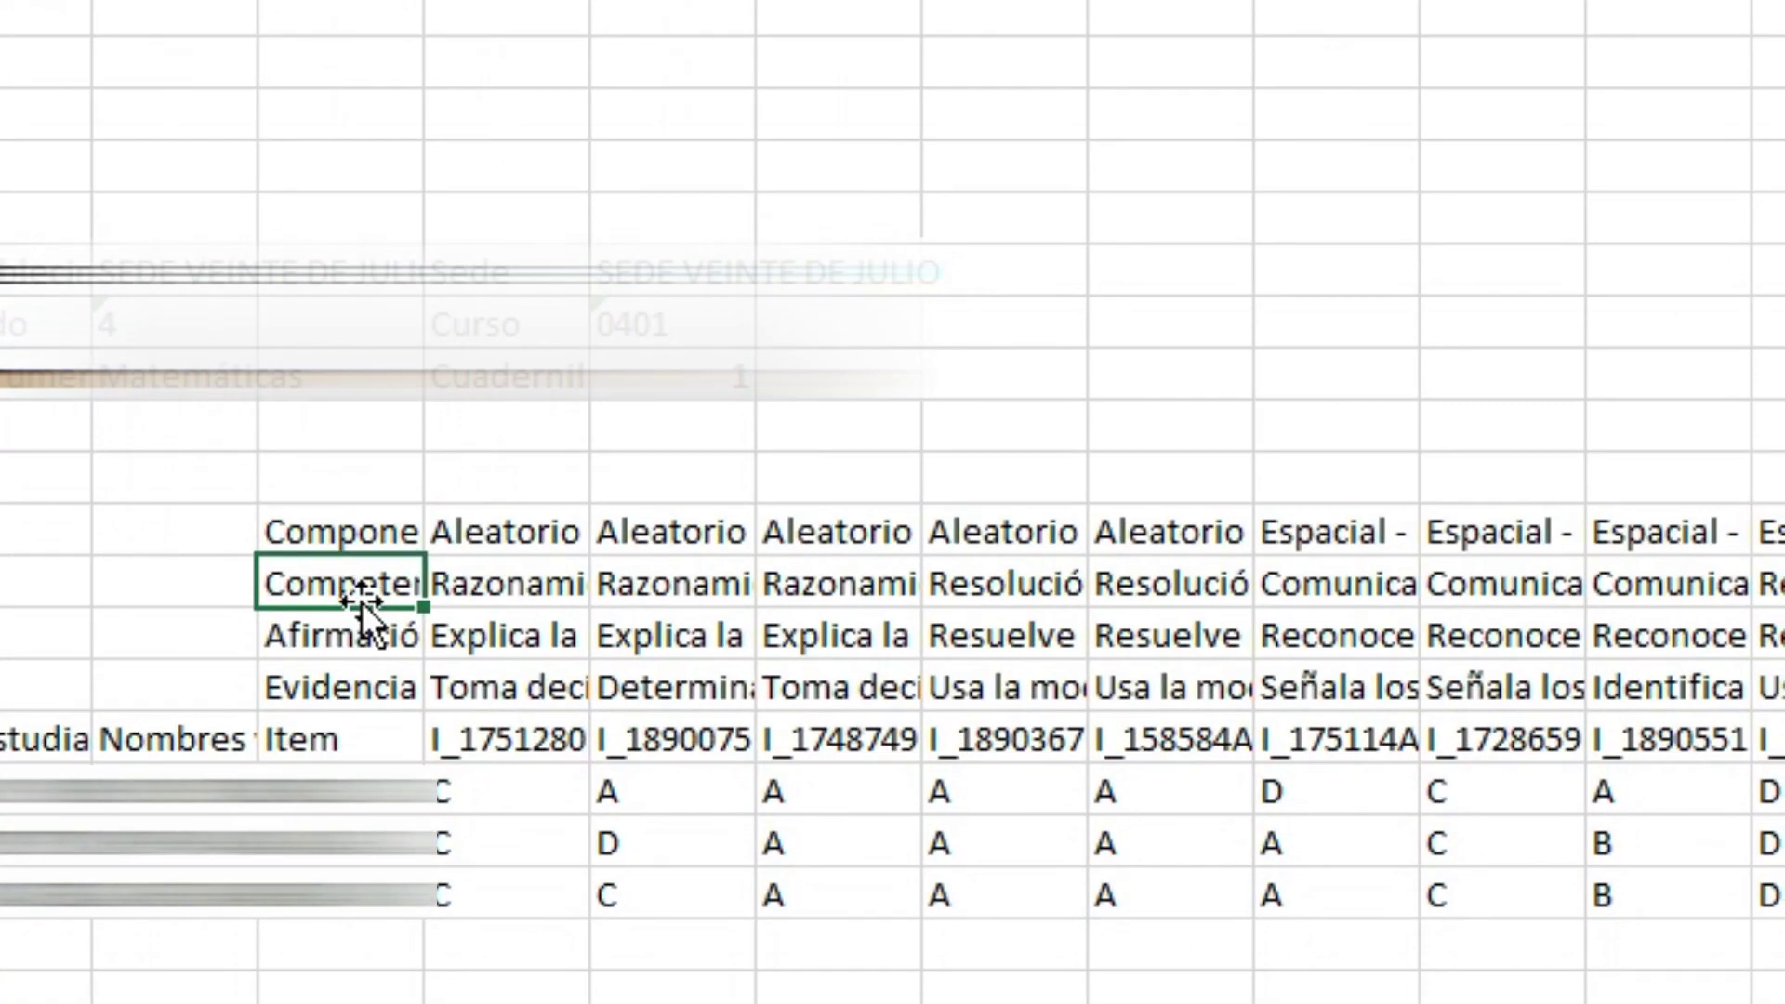
{"action": "left_click", "coordinate": [357, 539]}
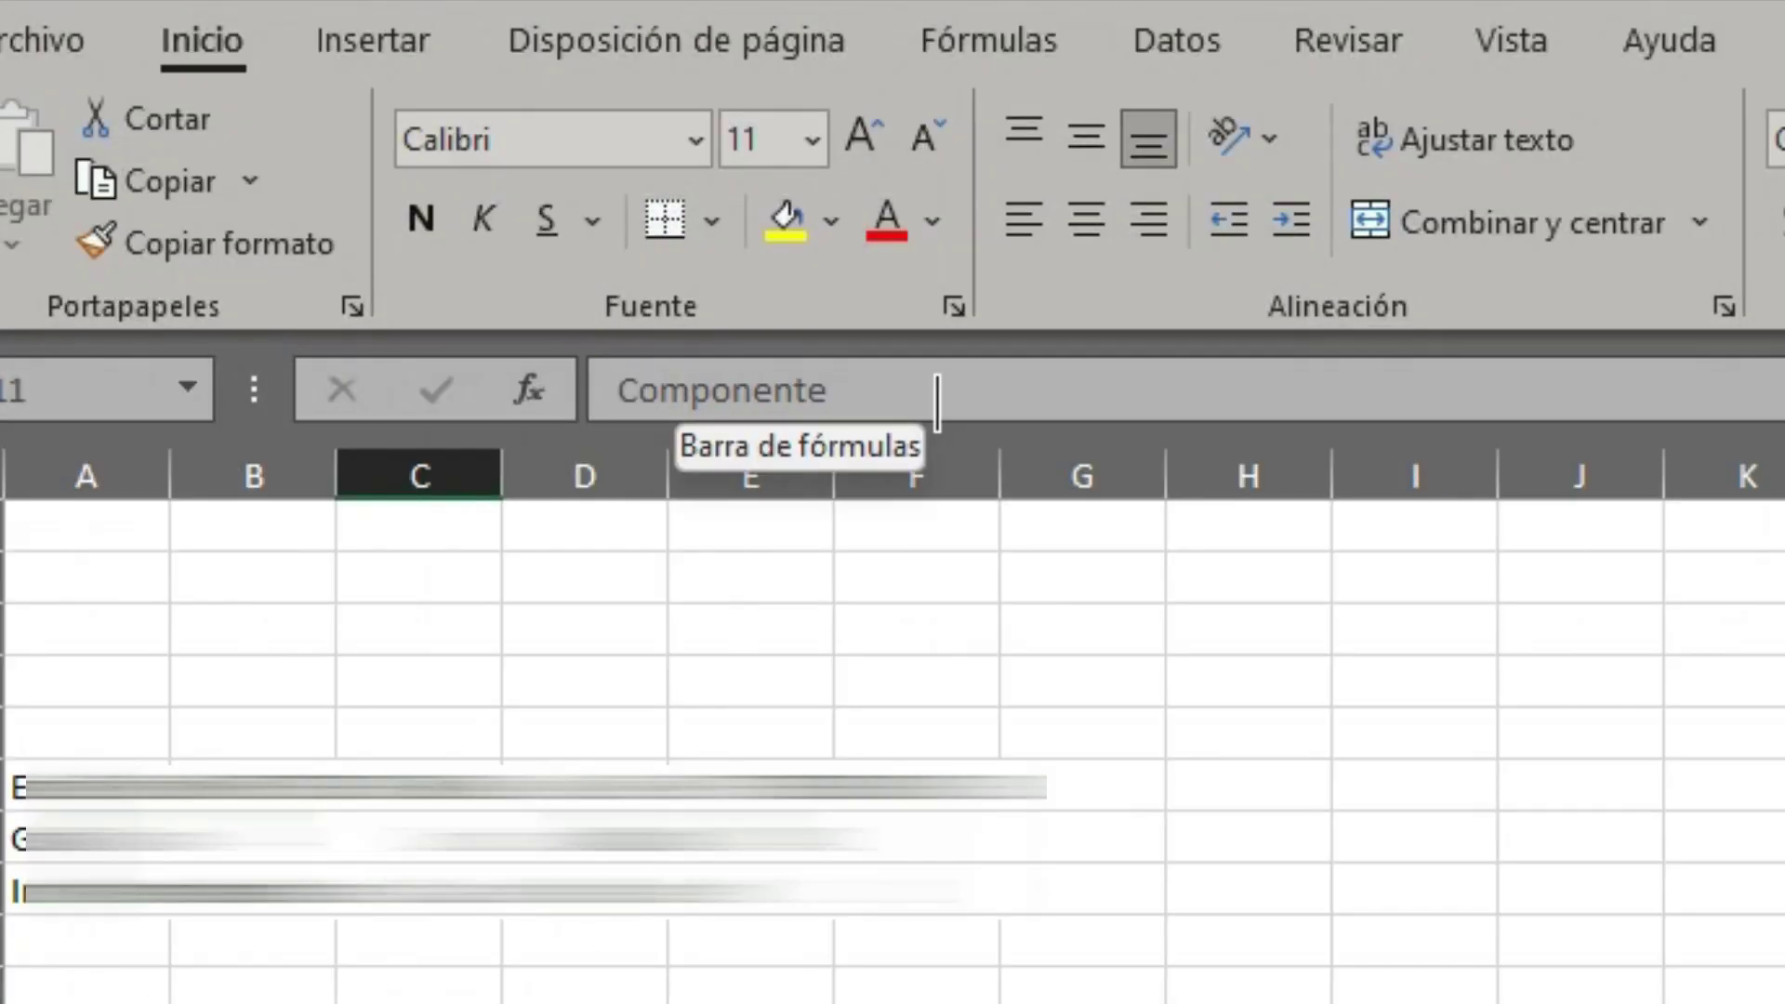
Step: Check the full text of the Componente label cell and widen column C to fit its row labels
{"action": "left_click", "coordinate": [880, 387]}
{"action": "left_click", "coordinate": [644, 389]}
{"action": "left_click_drag", "start_coordinate": [602, 390], "coordinate": [832, 391]}
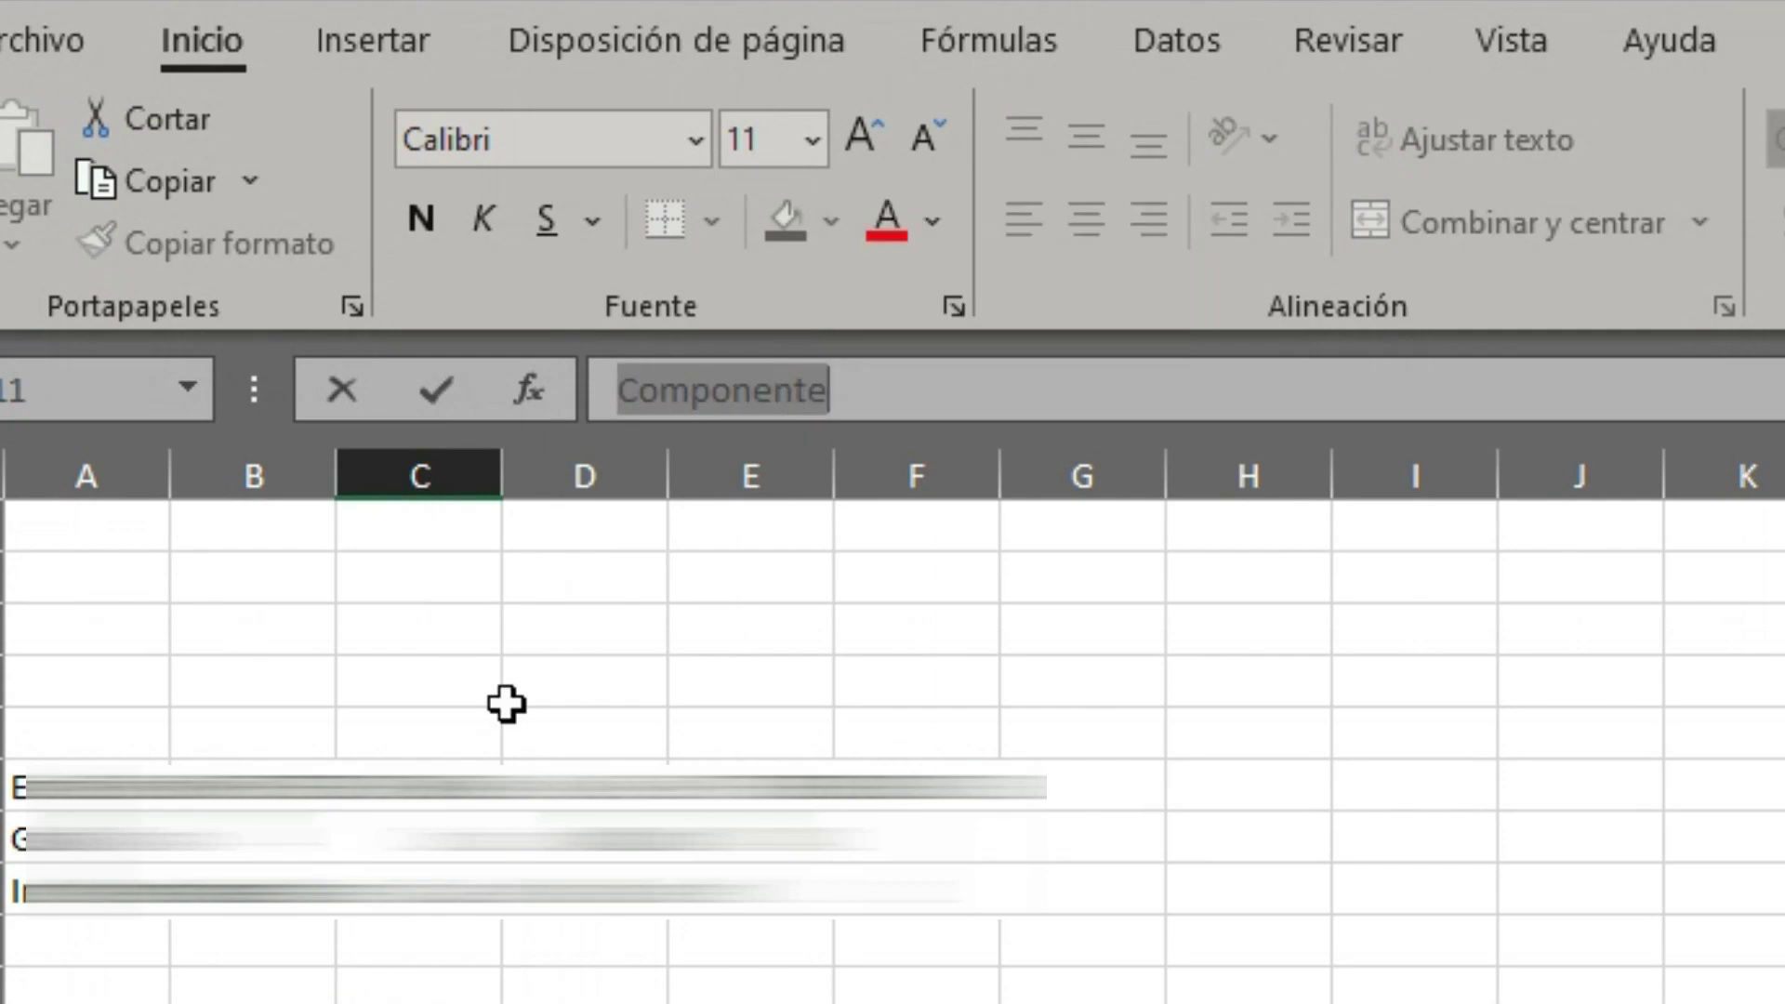
{"action": "key", "text": "Return"}
{"action": "left_click_drag", "start_coordinate": [501, 472], "coordinate": [579, 472]}
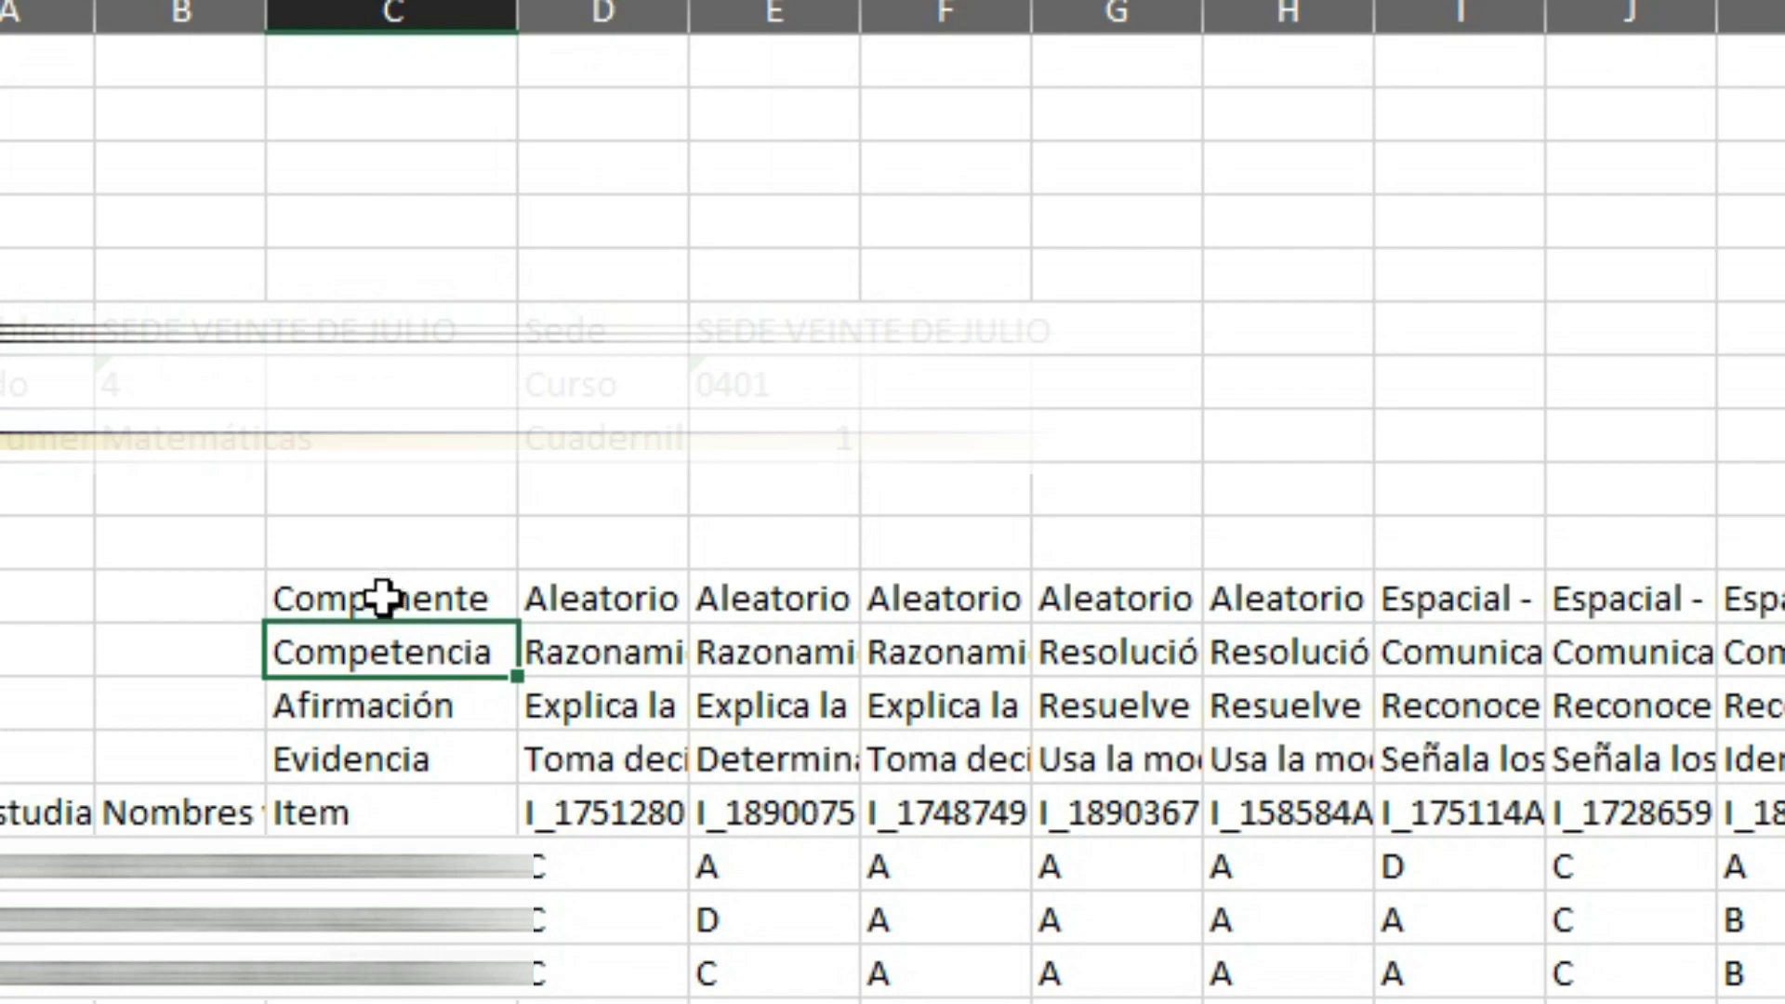
Step: Examine the row labels from Componente to Evidencia, the classification rows across the questions, and the Item code row
{"action": "left_click", "coordinate": [389, 600]}
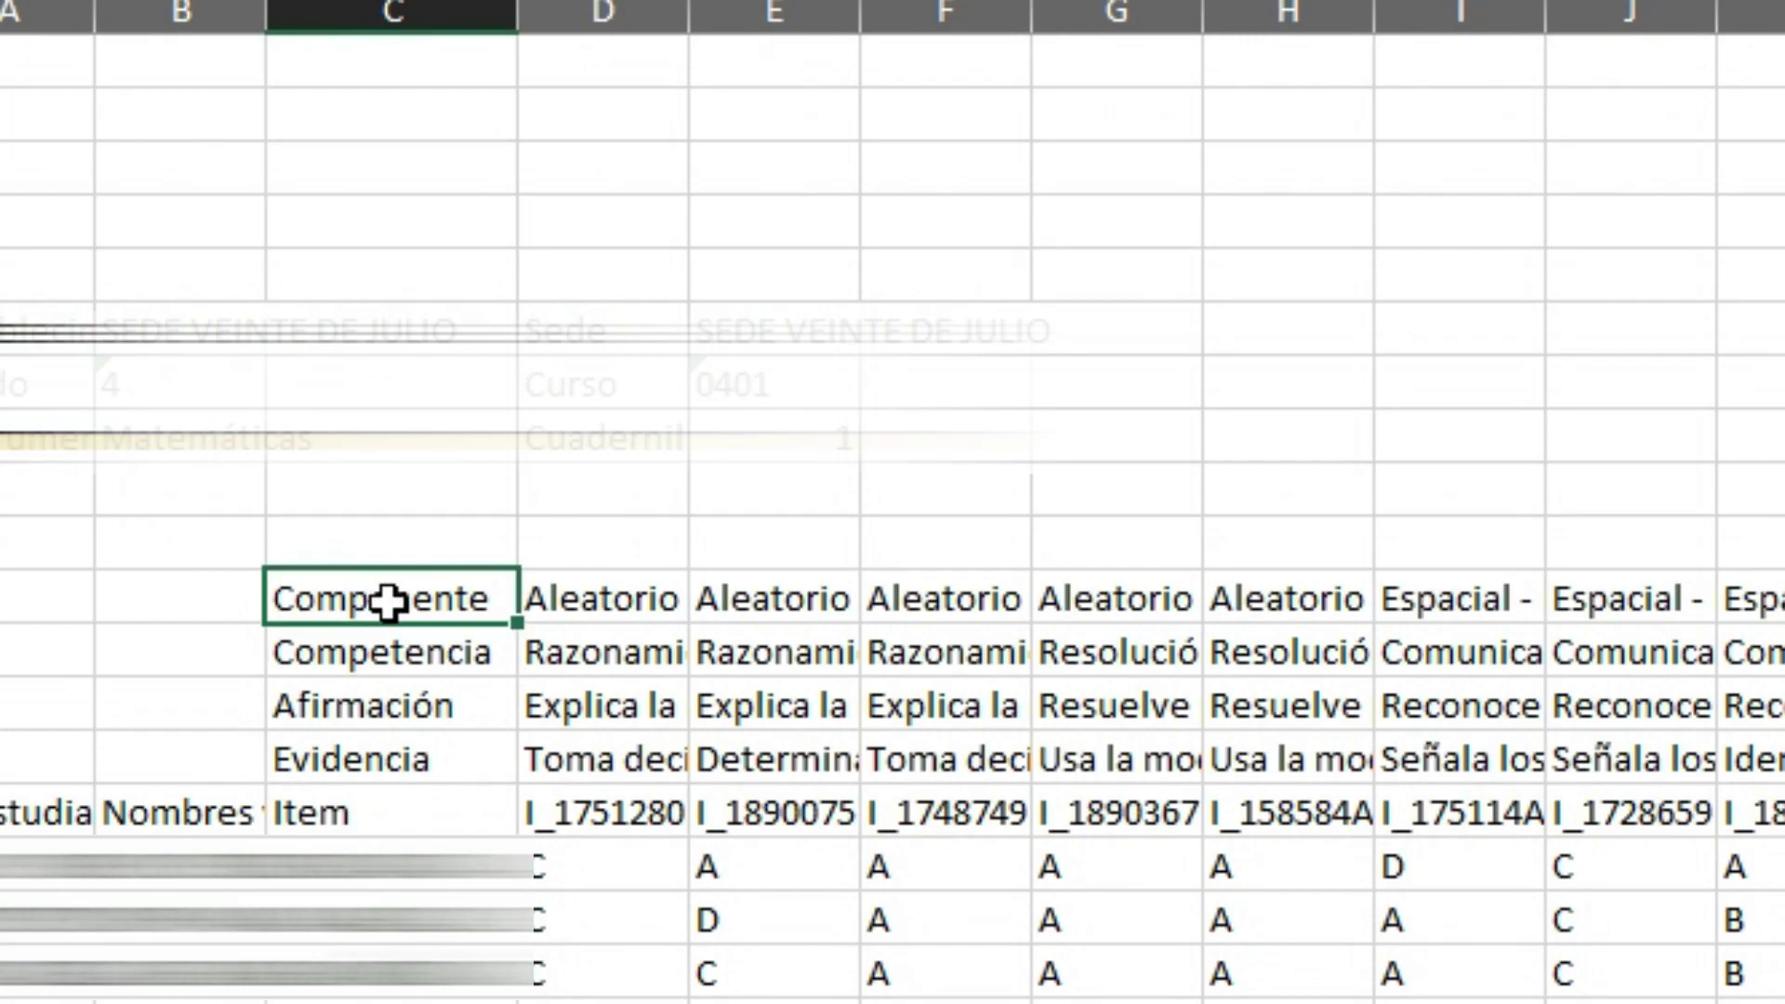
{"action": "left_click", "coordinate": [379, 651]}
{"action": "left_click", "coordinate": [377, 708]}
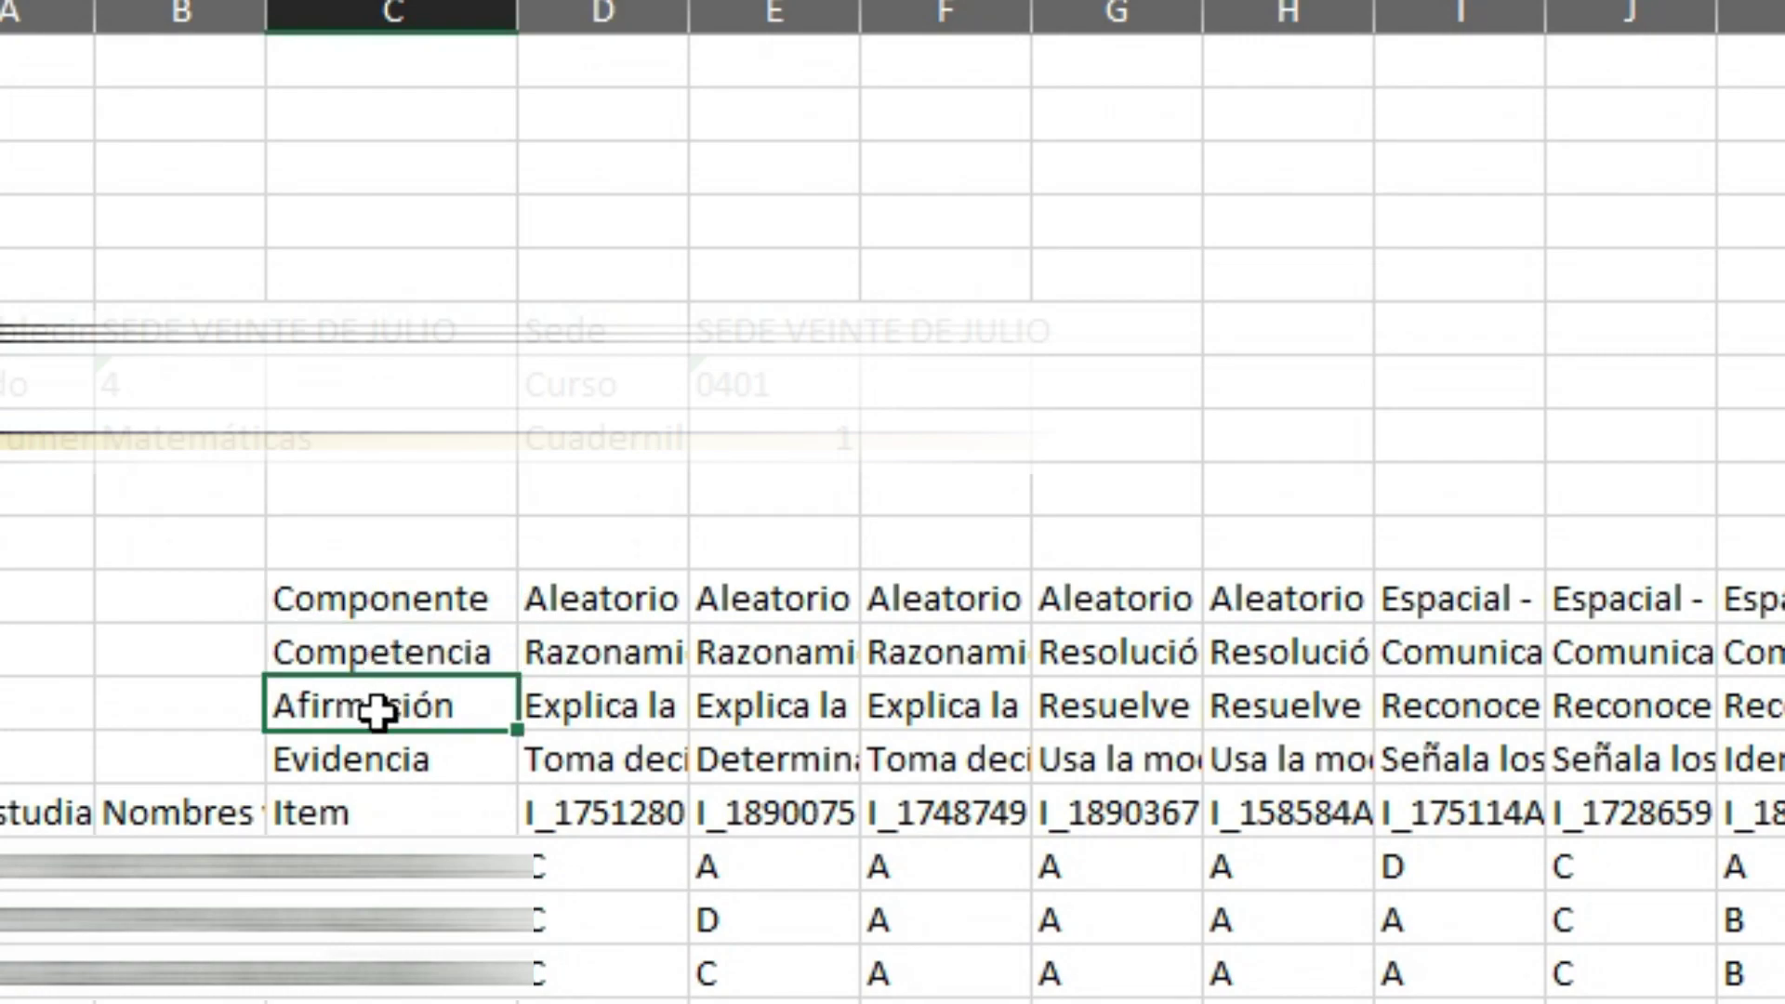
{"action": "left_click", "coordinate": [360, 766]}
{"action": "left_click", "coordinate": [375, 612]}
{"action": "left_click_drag", "start_coordinate": [376, 614], "coordinate": [1780, 707]}
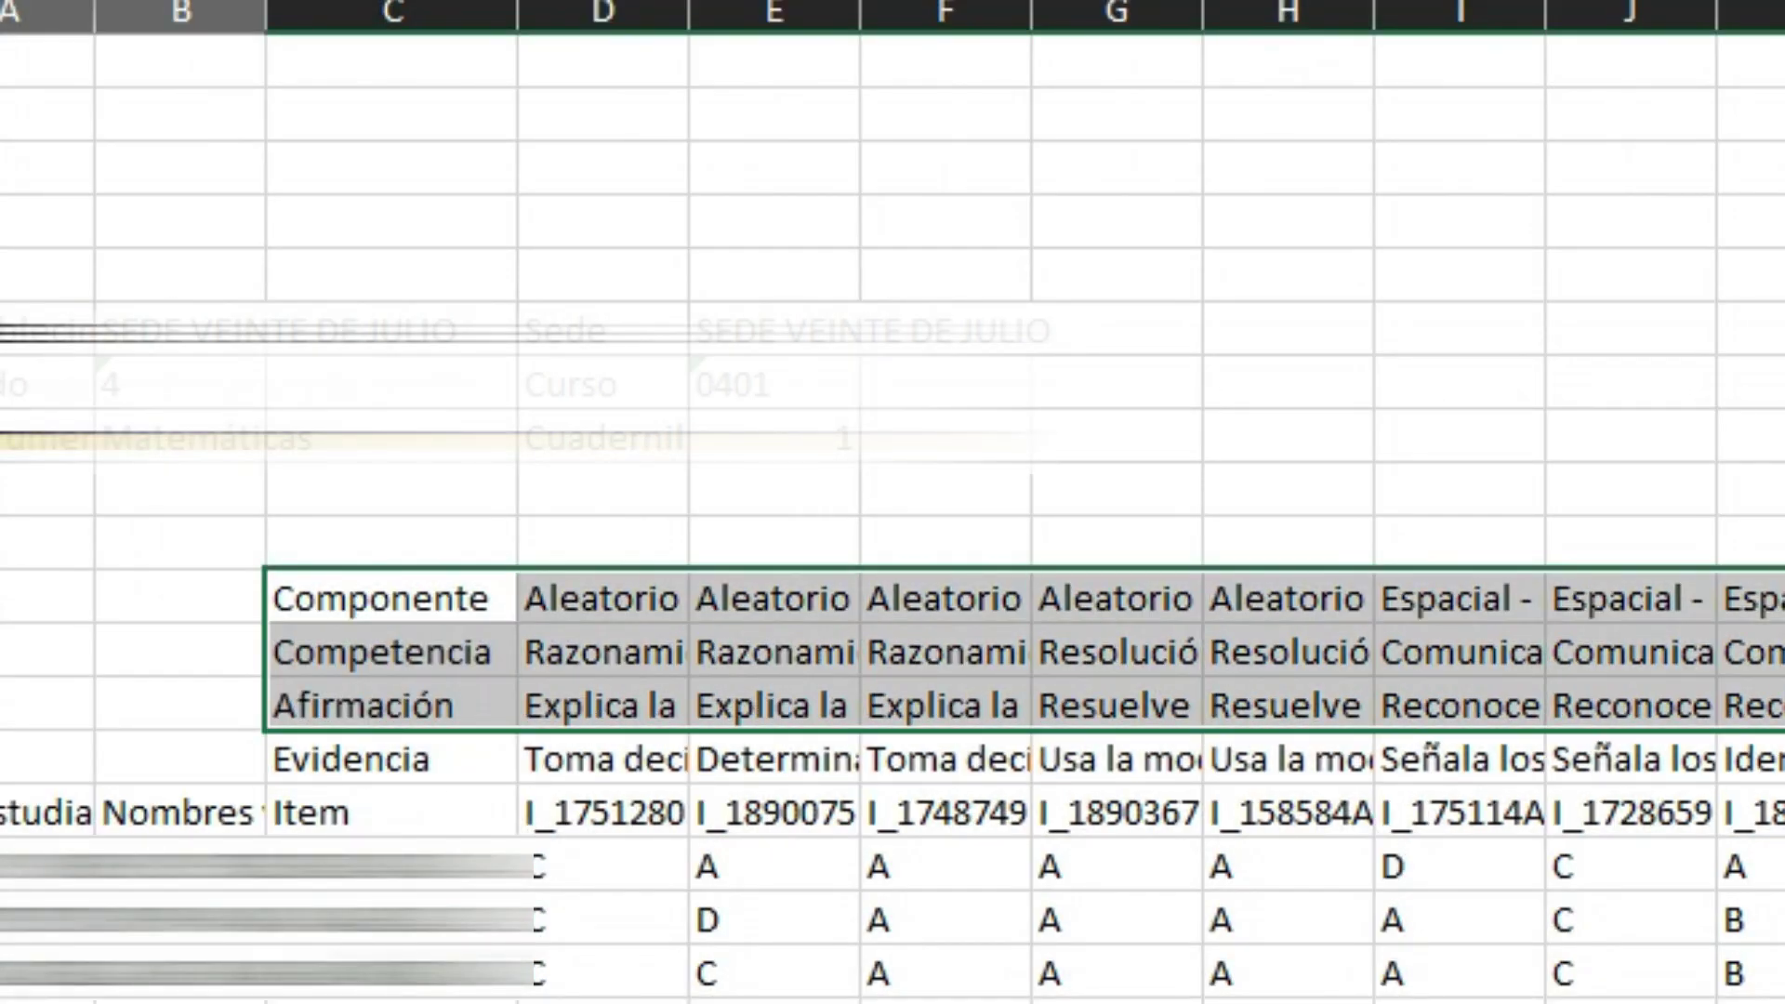
{"action": "left_click", "coordinate": [358, 814]}
{"action": "left_click_drag", "start_coordinate": [353, 816], "coordinate": [1766, 814]}
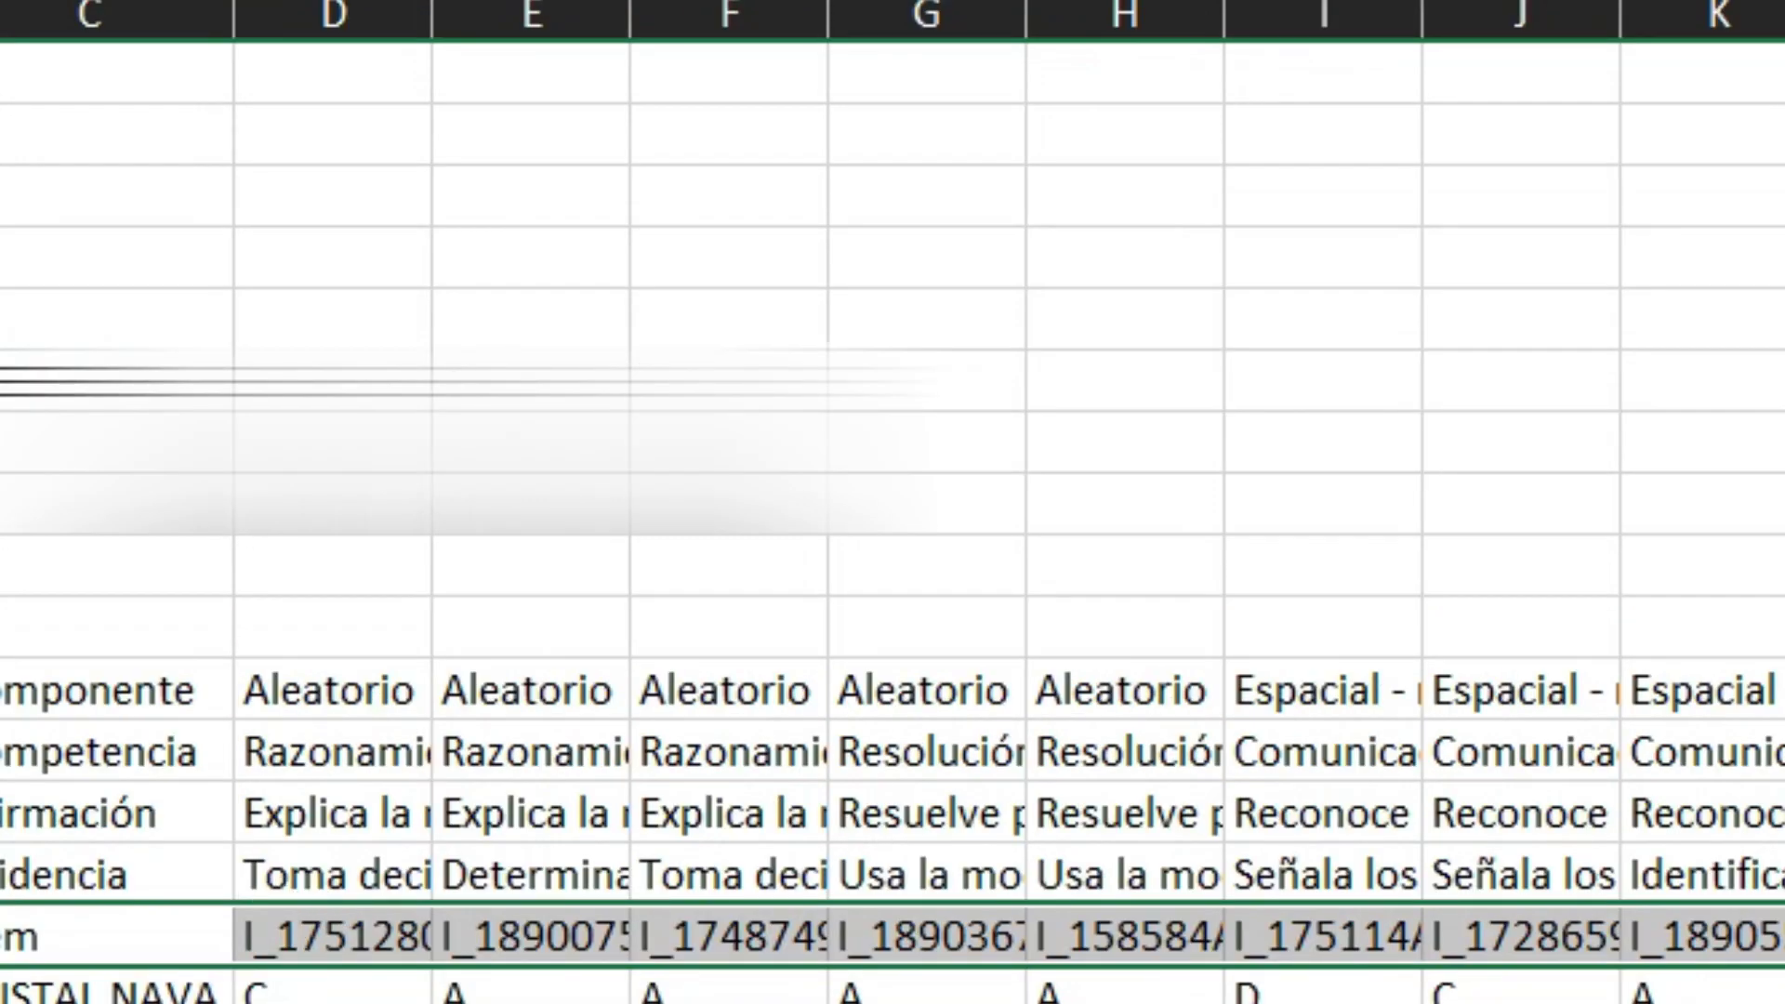
Step: Widen columns D and E to fit the item codes of the first two questions
{"action": "left_click", "coordinate": [363, 941]}
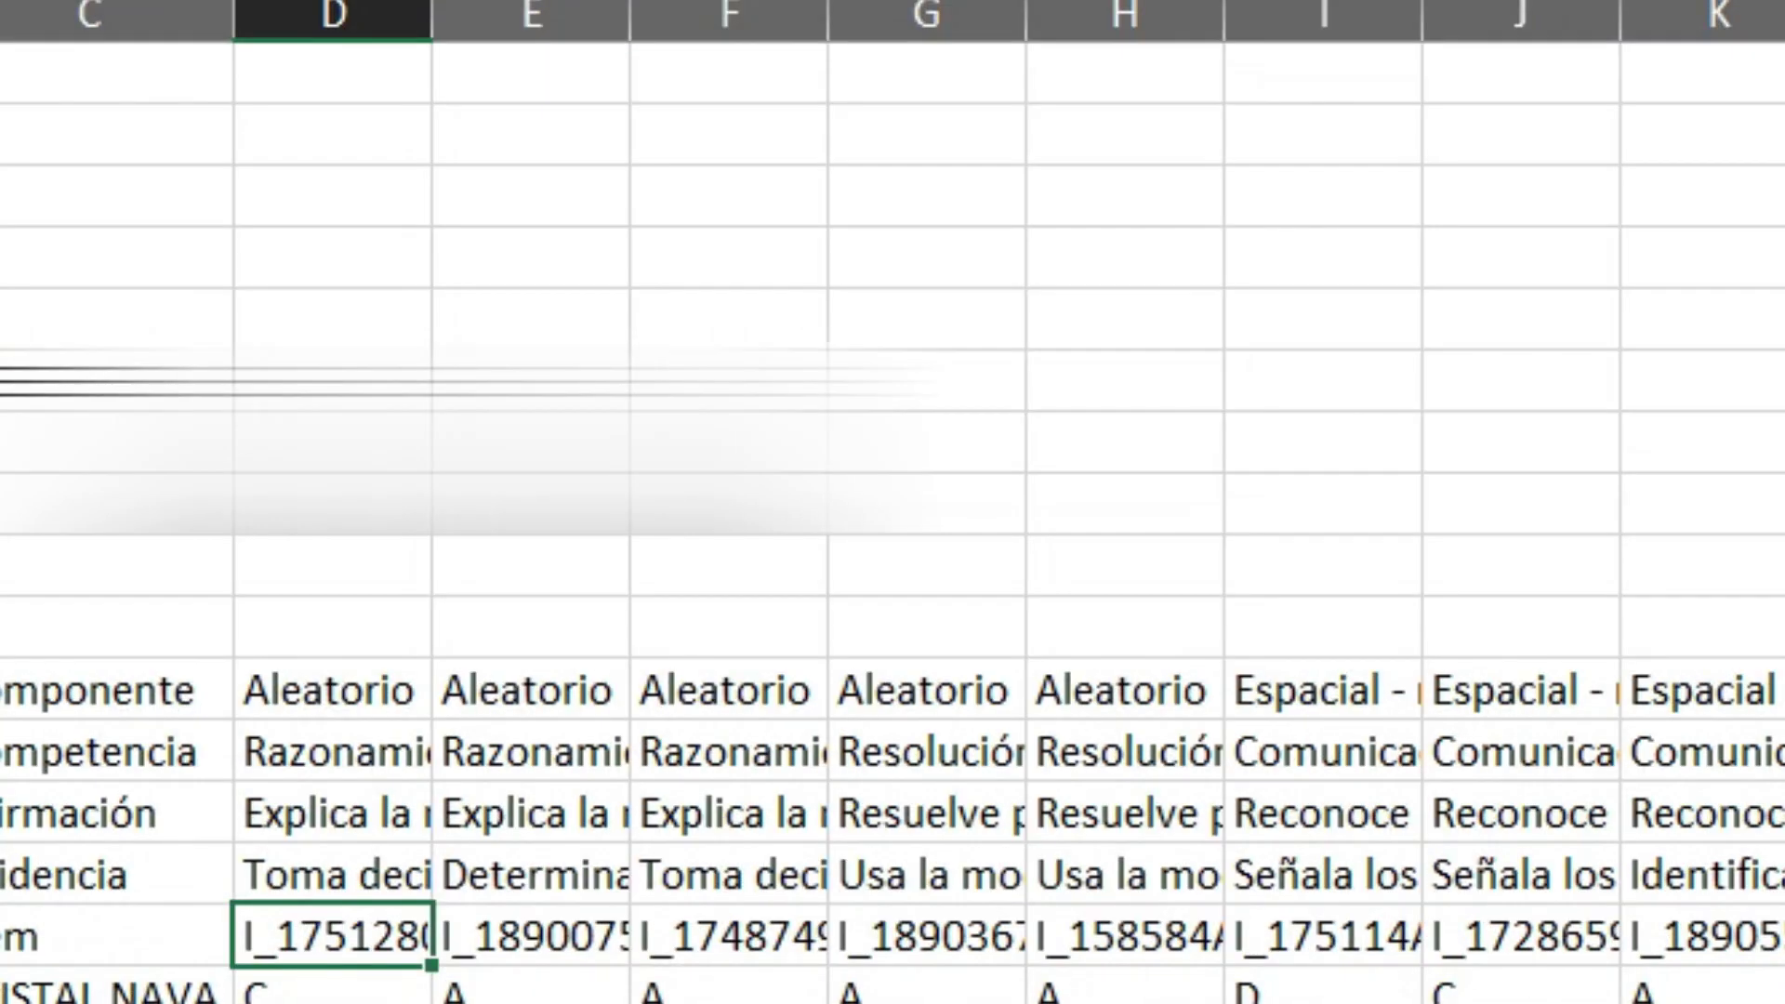
{"action": "left_click_drag", "start_coordinate": [432, 16], "coordinate": [487, 16]}
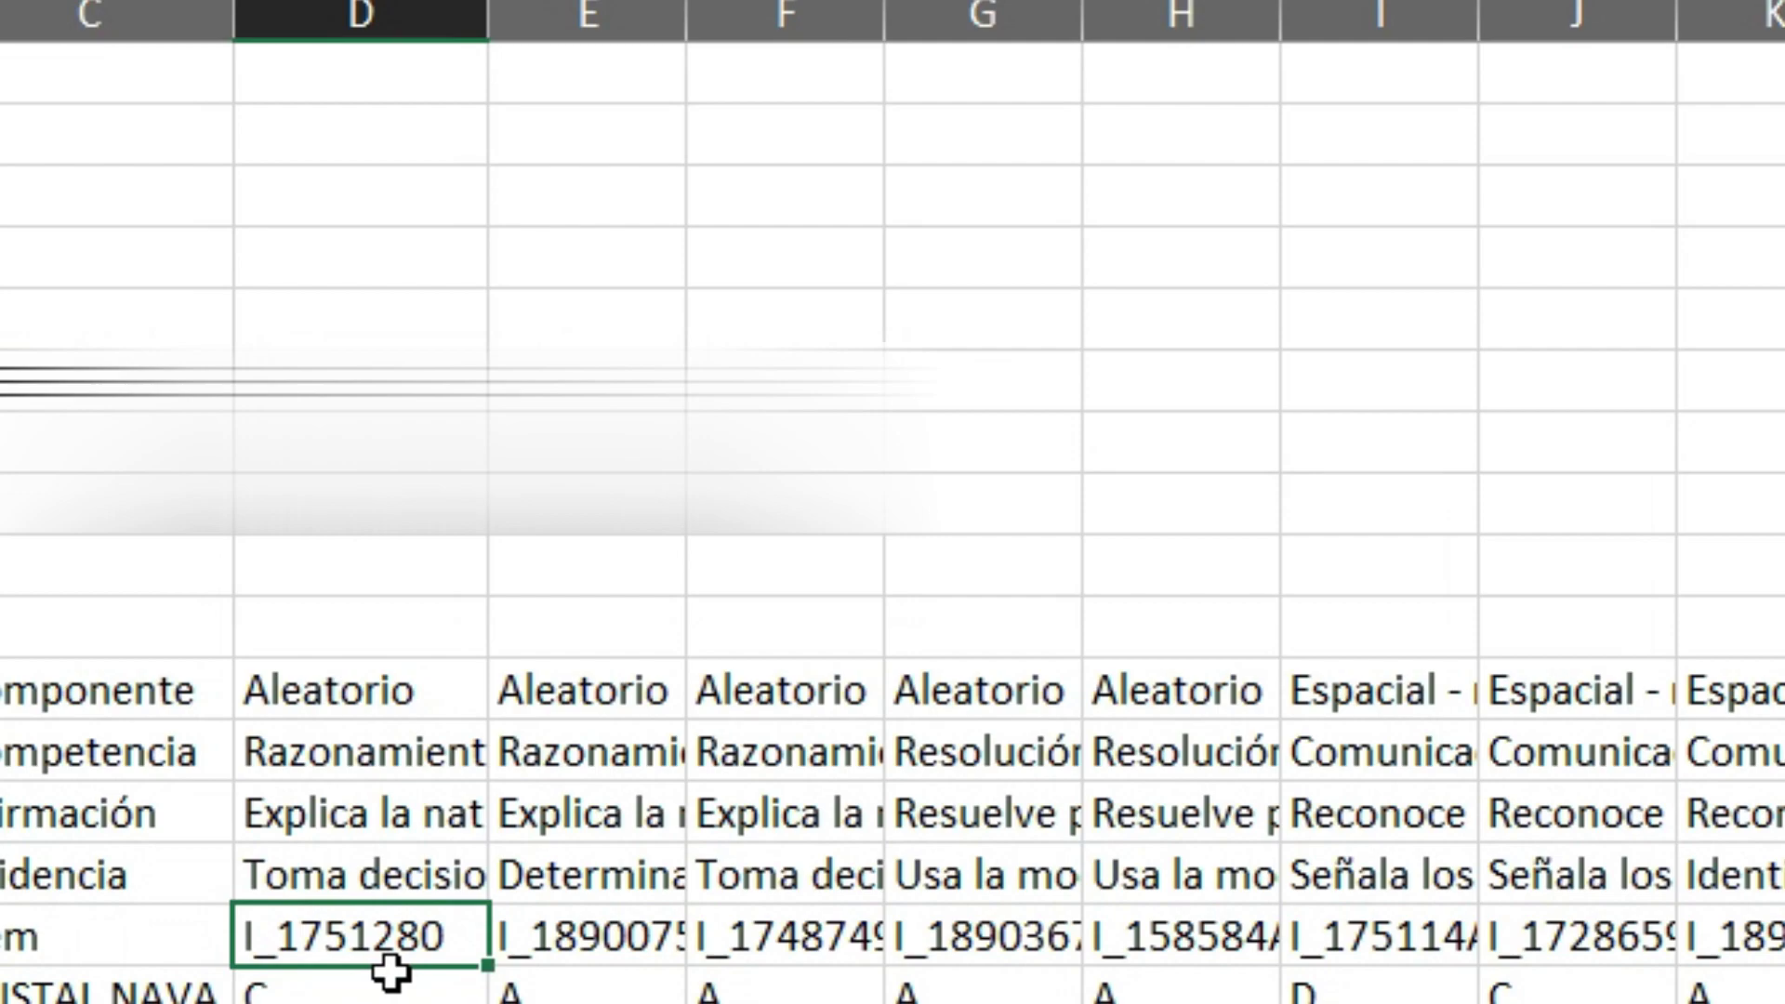
{"action": "left_click", "coordinate": [630, 941]}
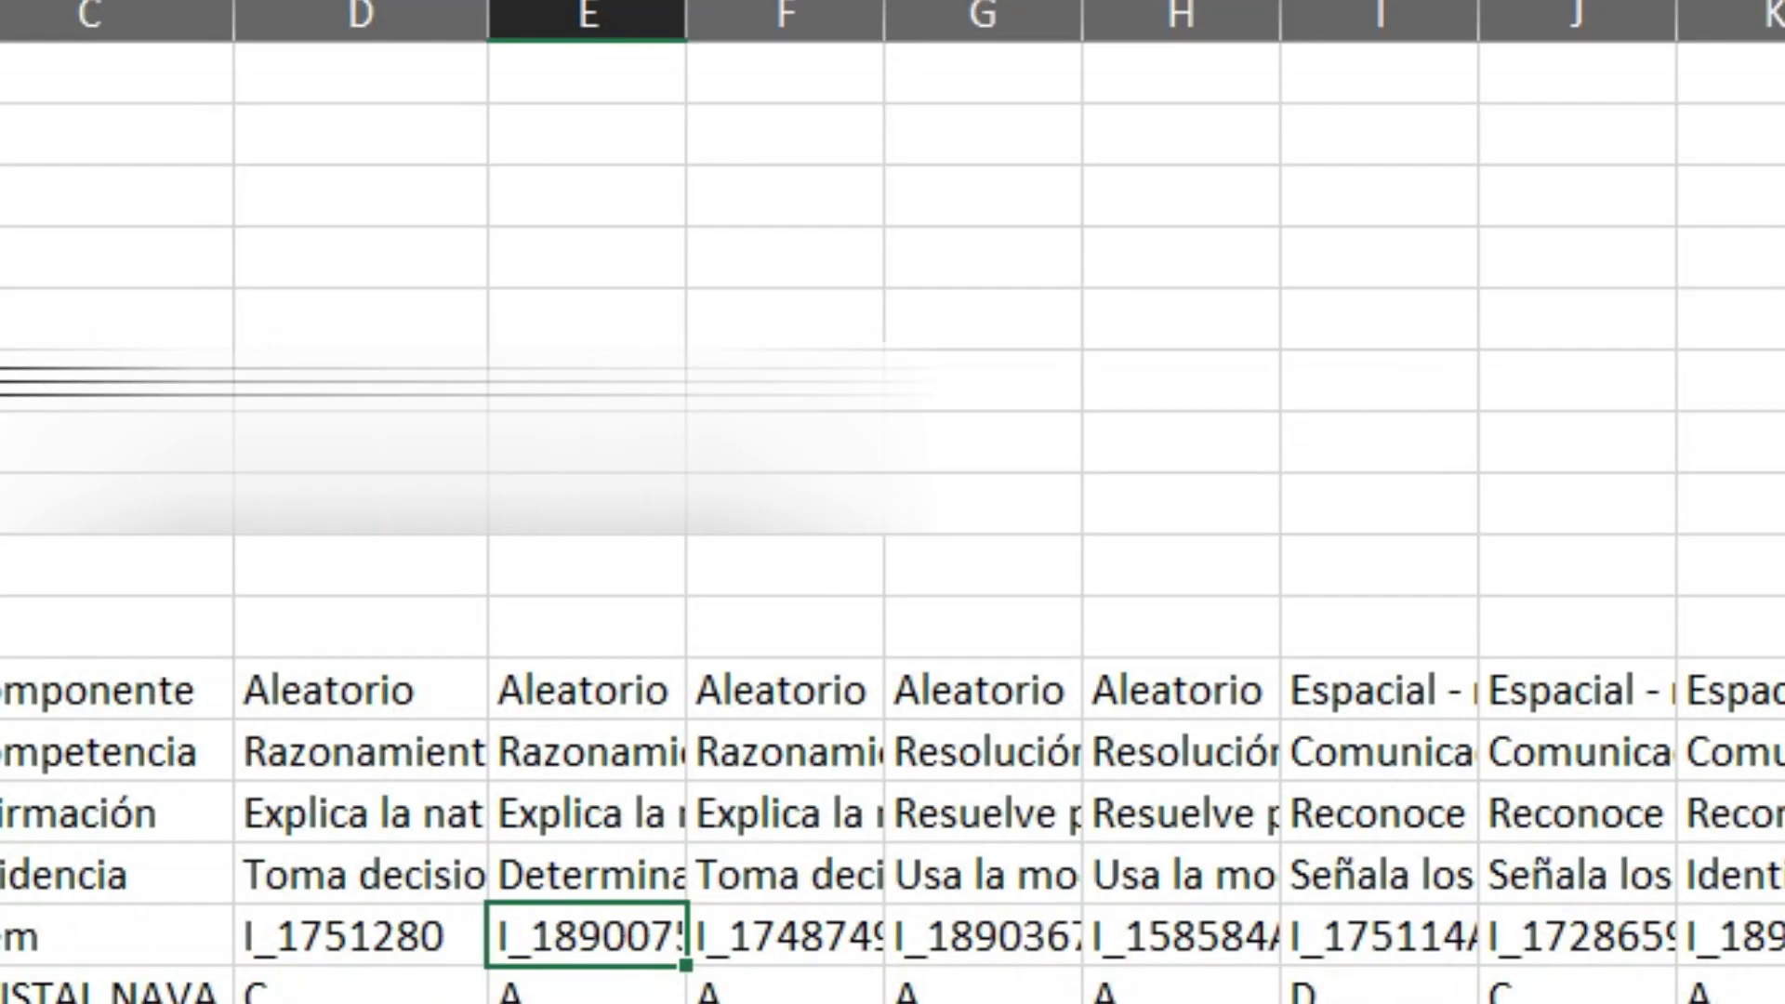
{"action": "left_click_drag", "start_coordinate": [685, 24], "coordinate": [777, 26]}
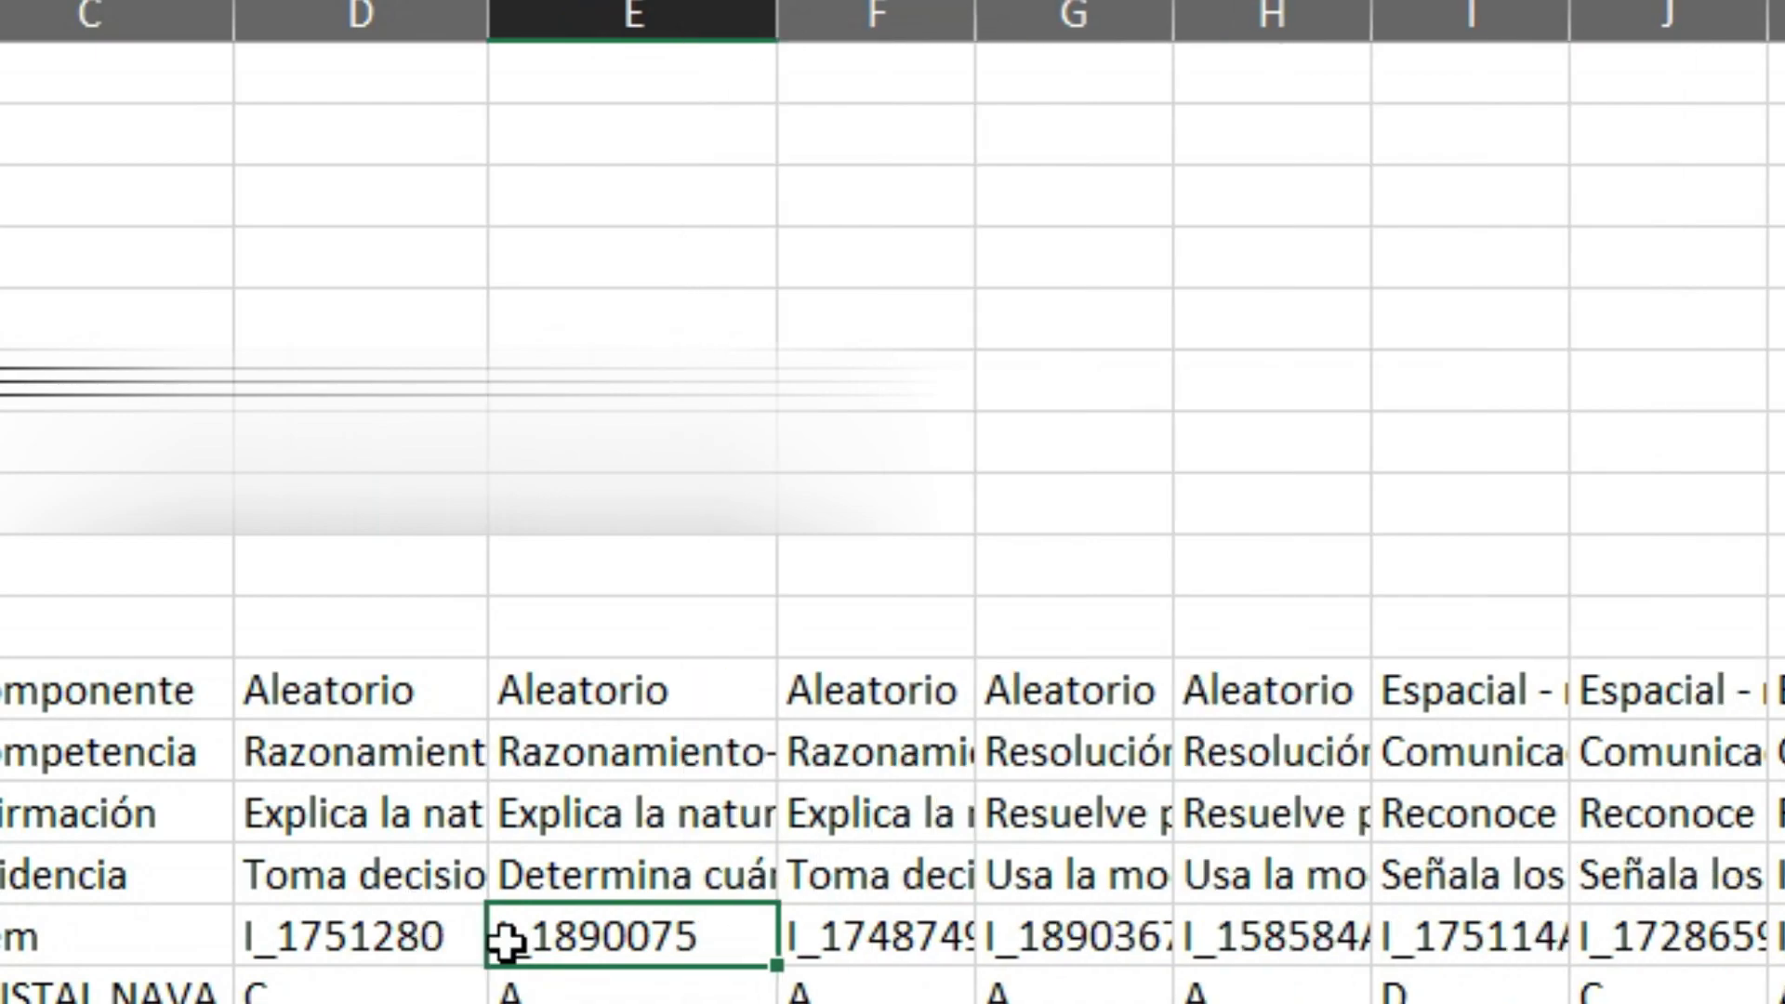
Step: Review the item codes in columns D to G, the establishment details block and the question classification rows
{"action": "left_click", "coordinate": [420, 942]}
{"action": "left_click", "coordinate": [569, 946]}
{"action": "left_click", "coordinate": [413, 934]}
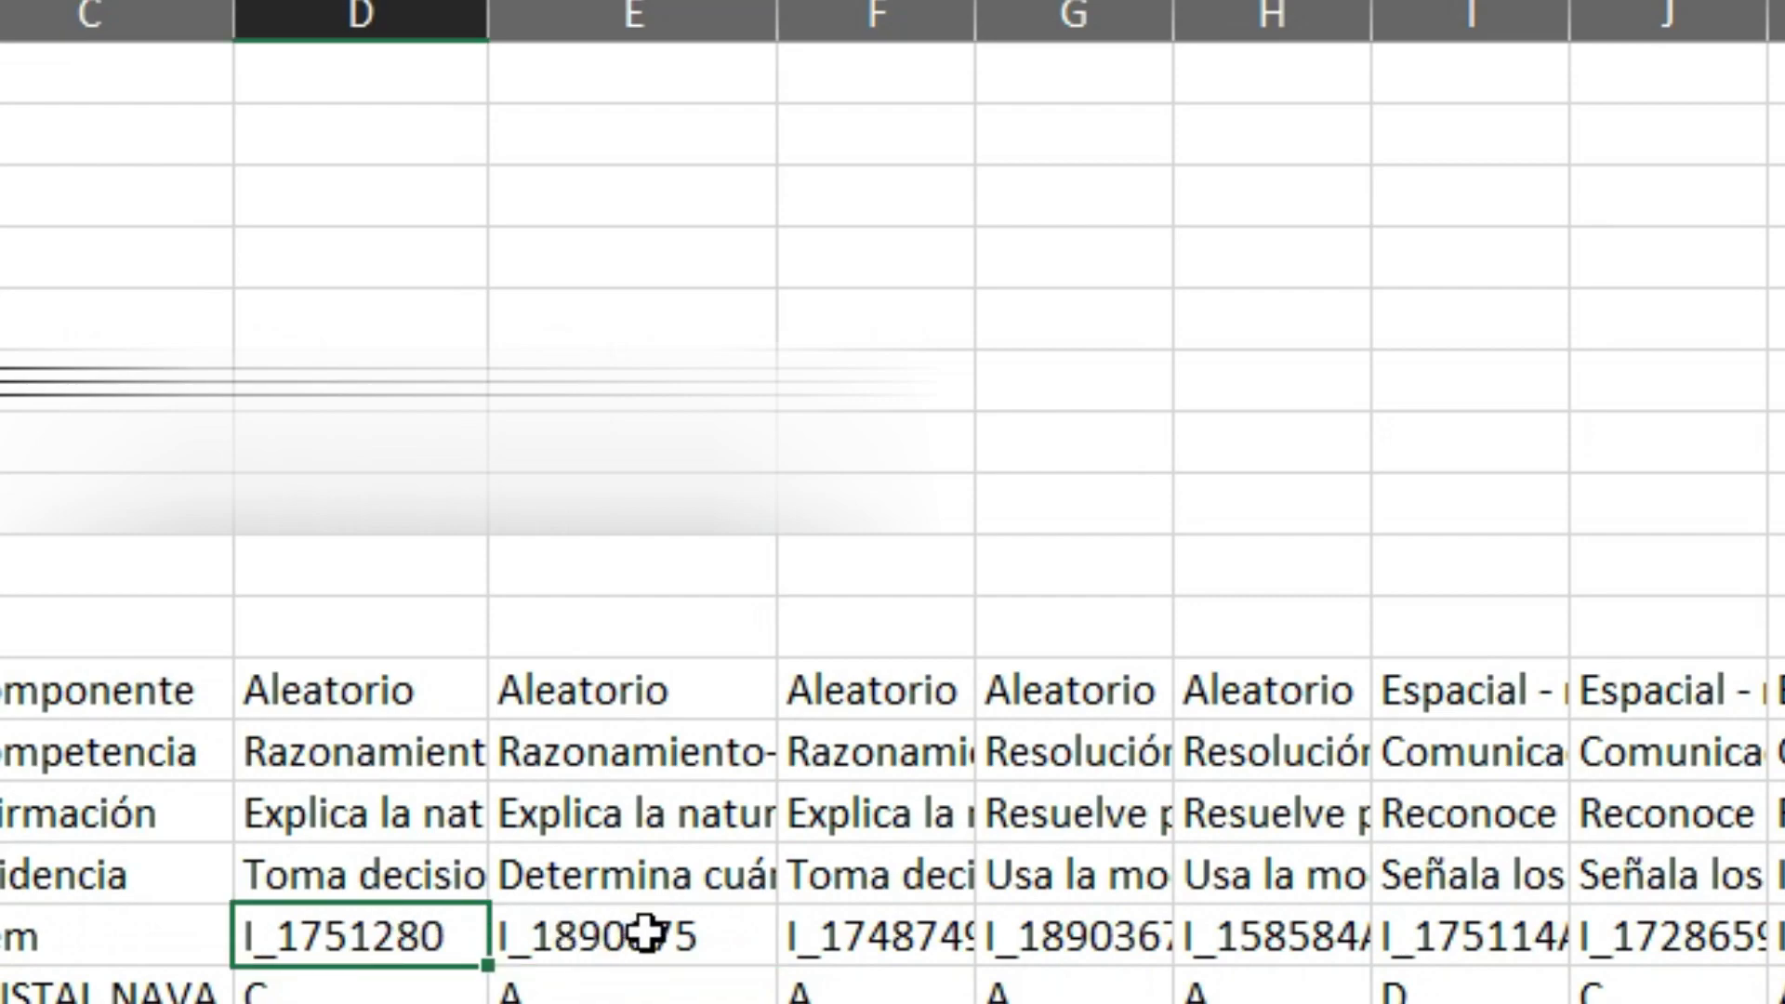
{"action": "left_click", "coordinate": [642, 937]}
{"action": "left_click", "coordinate": [855, 941]}
{"action": "left_click", "coordinate": [1112, 944]}
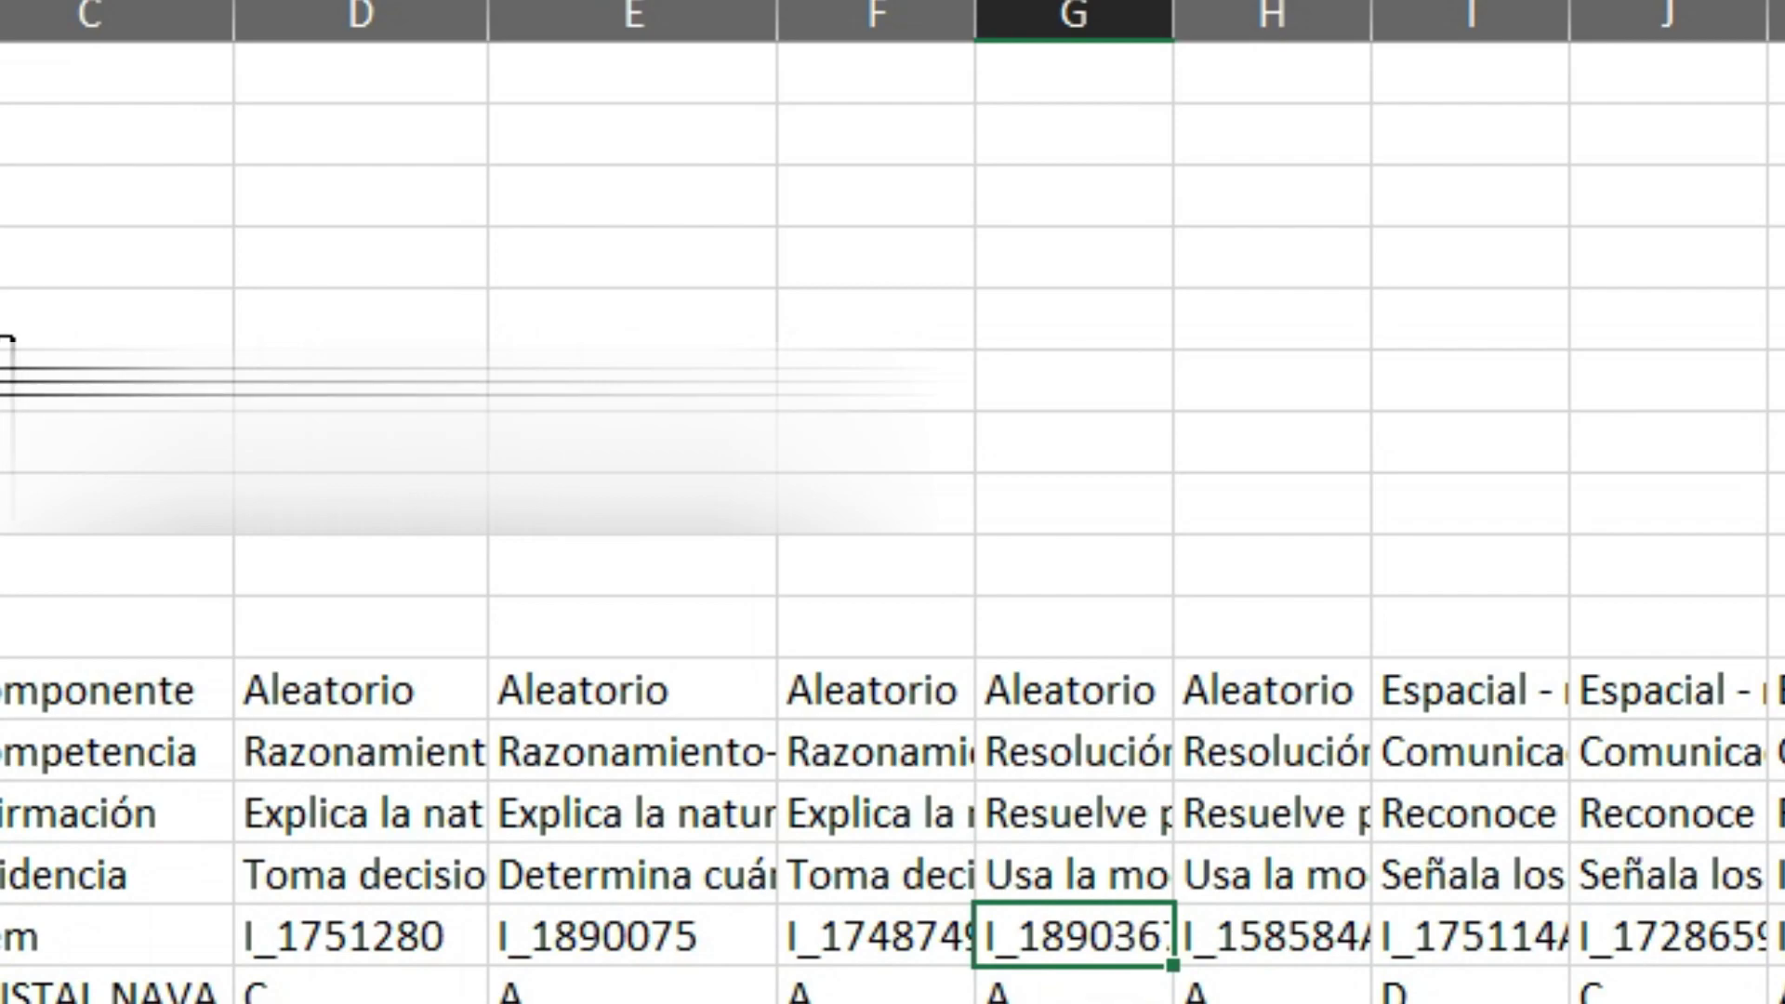
{"action": "left_click_drag", "start_coordinate": [93, 372], "coordinate": [883, 511]}
{"action": "left_click_drag", "start_coordinate": [5, 687], "coordinate": [1775, 930]}
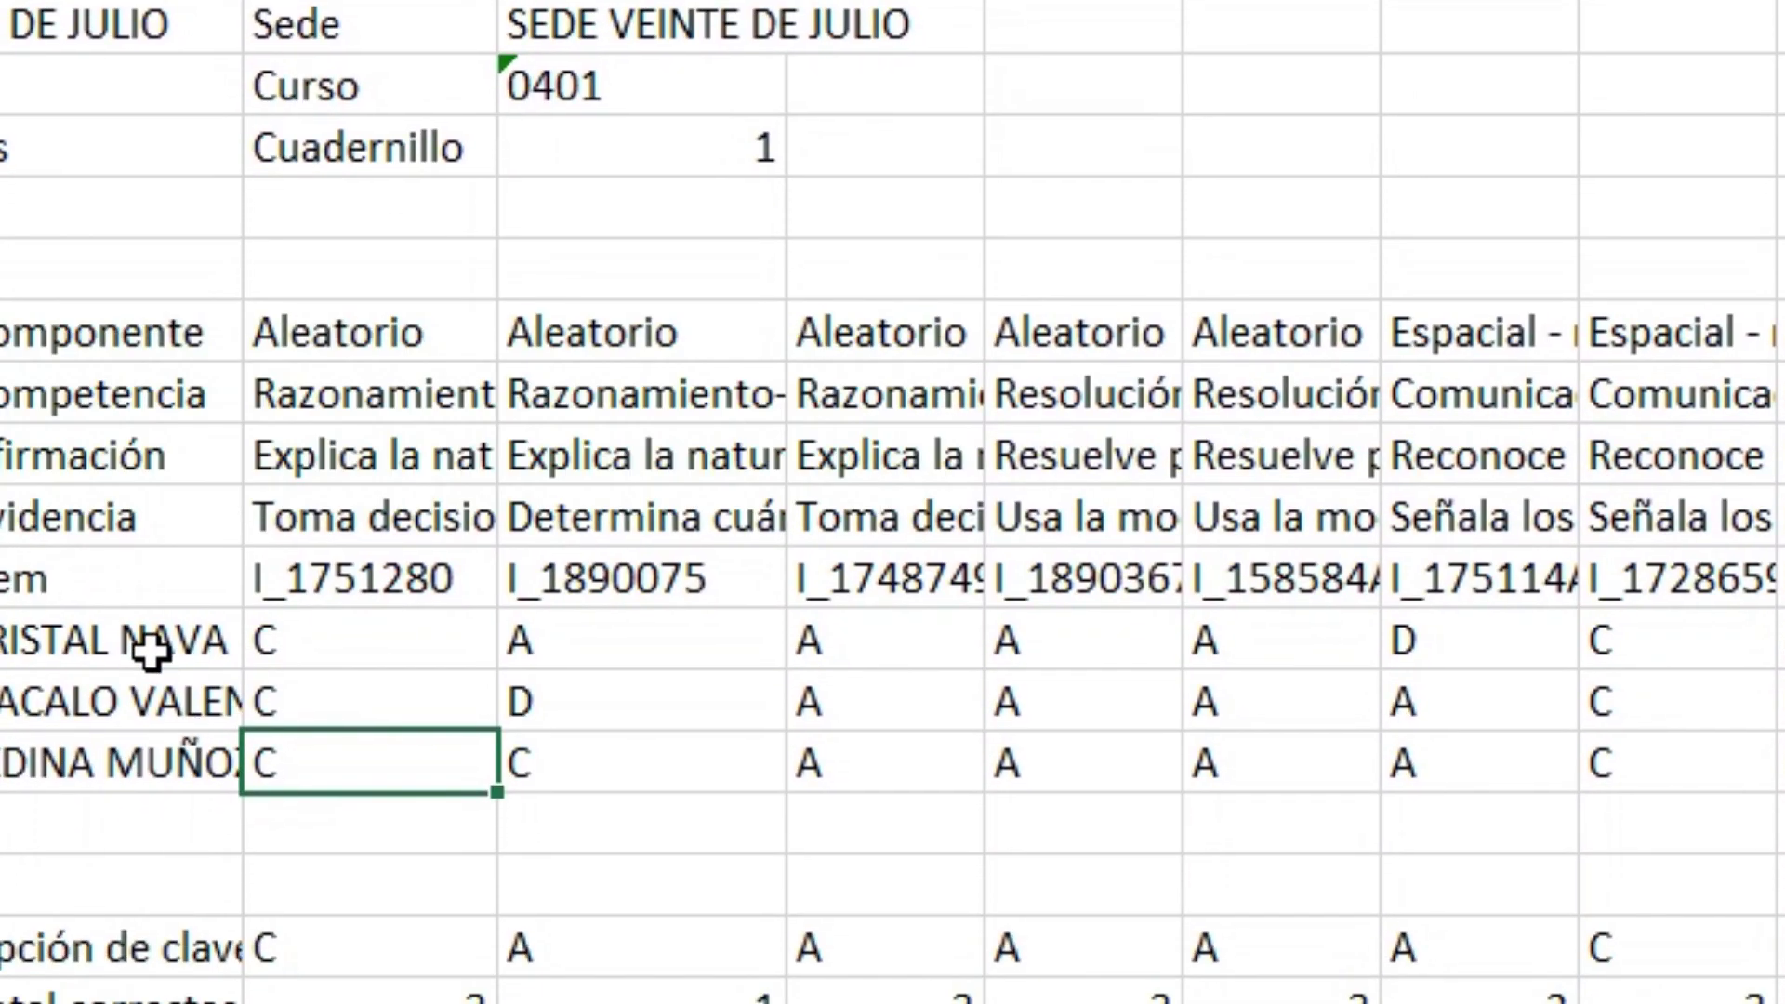
Step: Examine the three students' answer rows, going through the first student's answers and across the remaining questions
{"action": "left_click_drag", "start_coordinate": [151, 549], "coordinate": [1778, 692]}
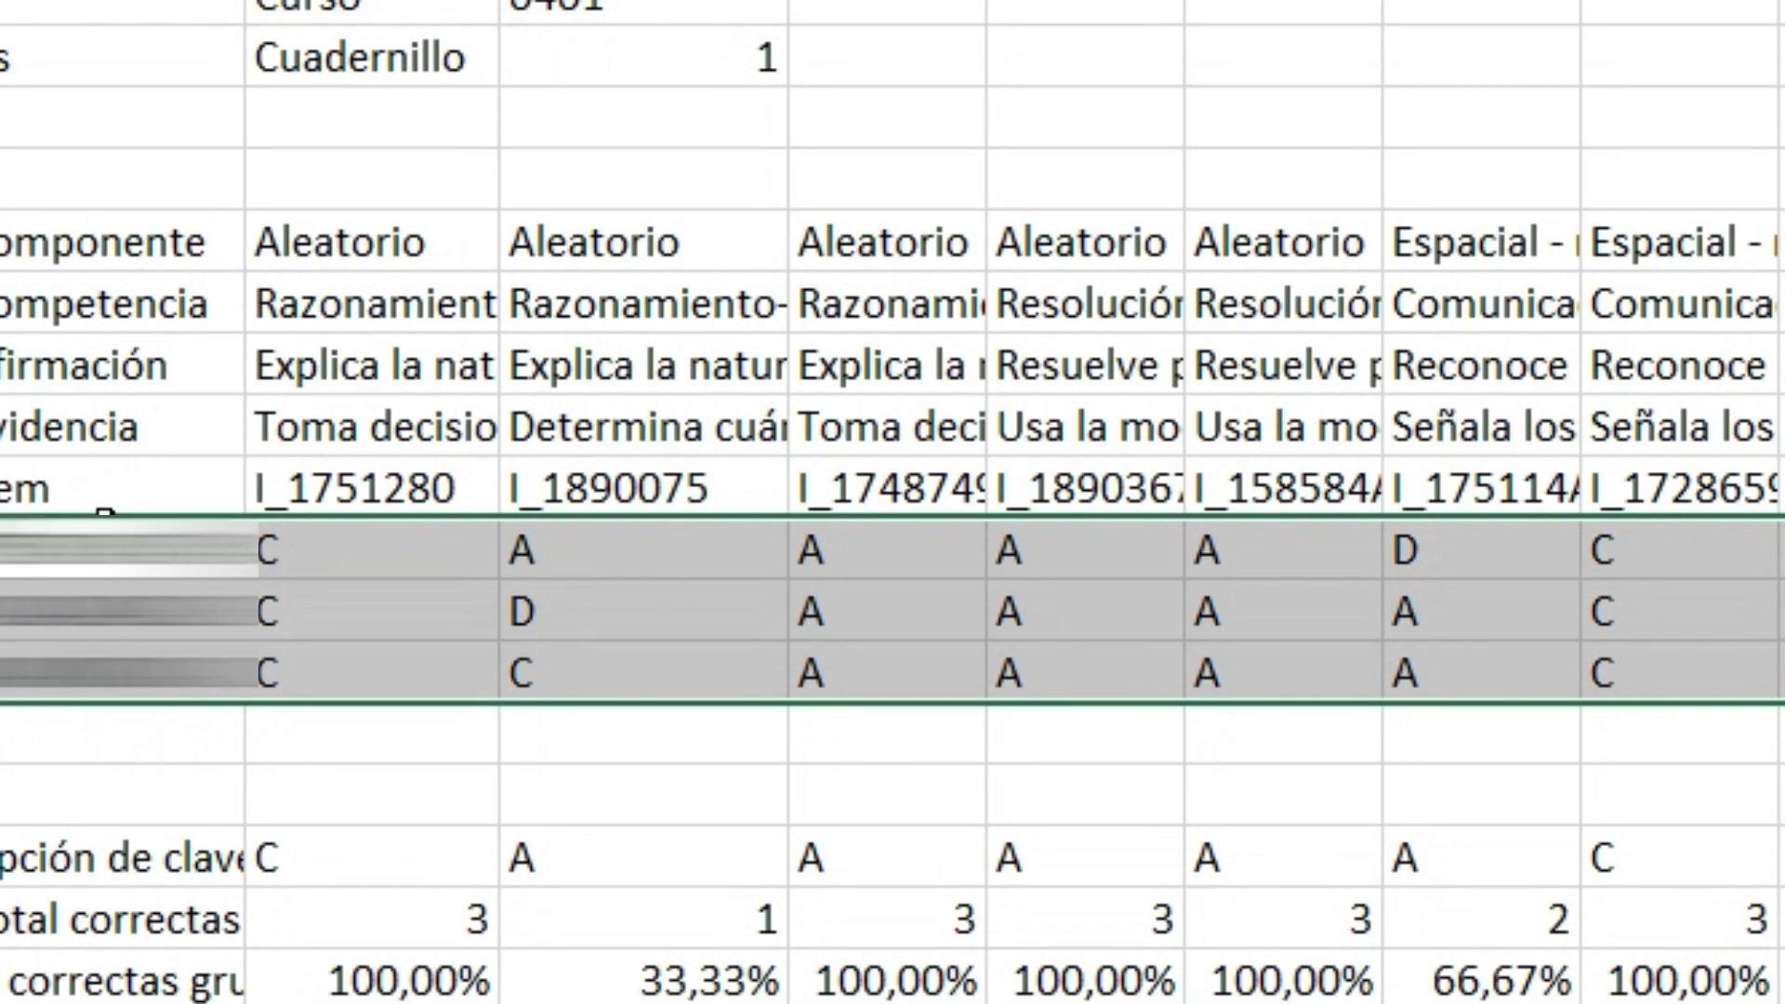
{"action": "left_click", "coordinate": [397, 554]}
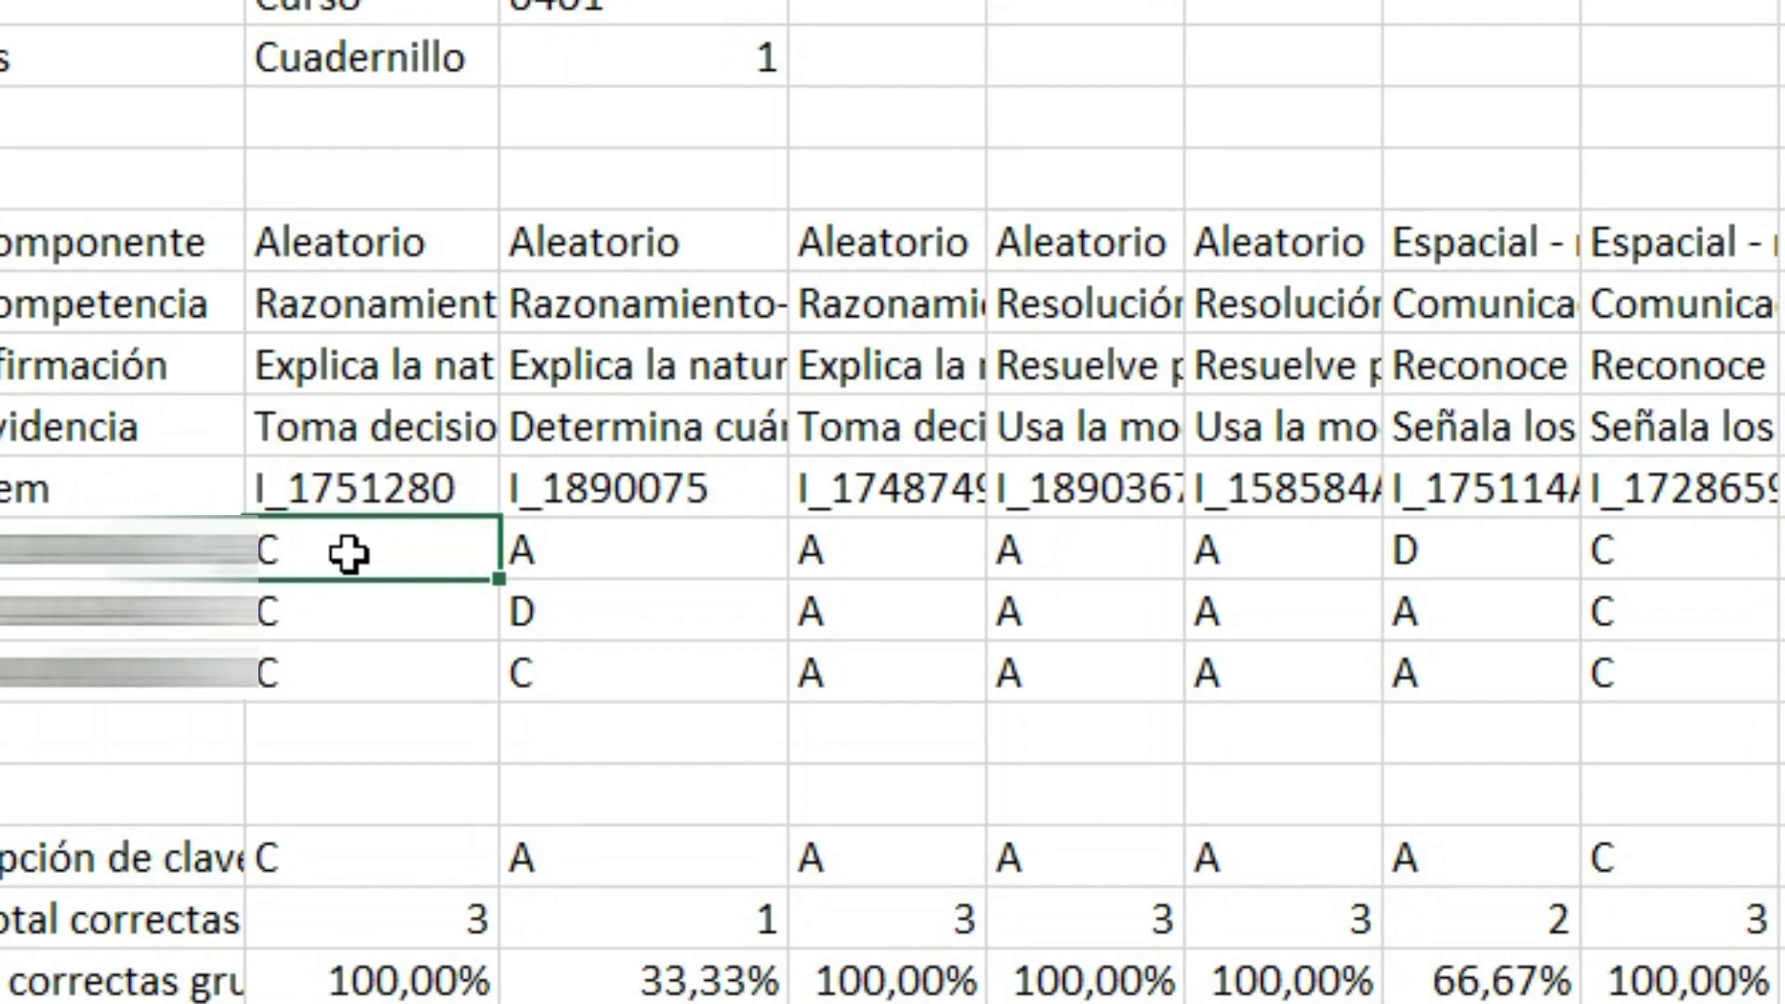
{"action": "left_click", "coordinate": [651, 551]}
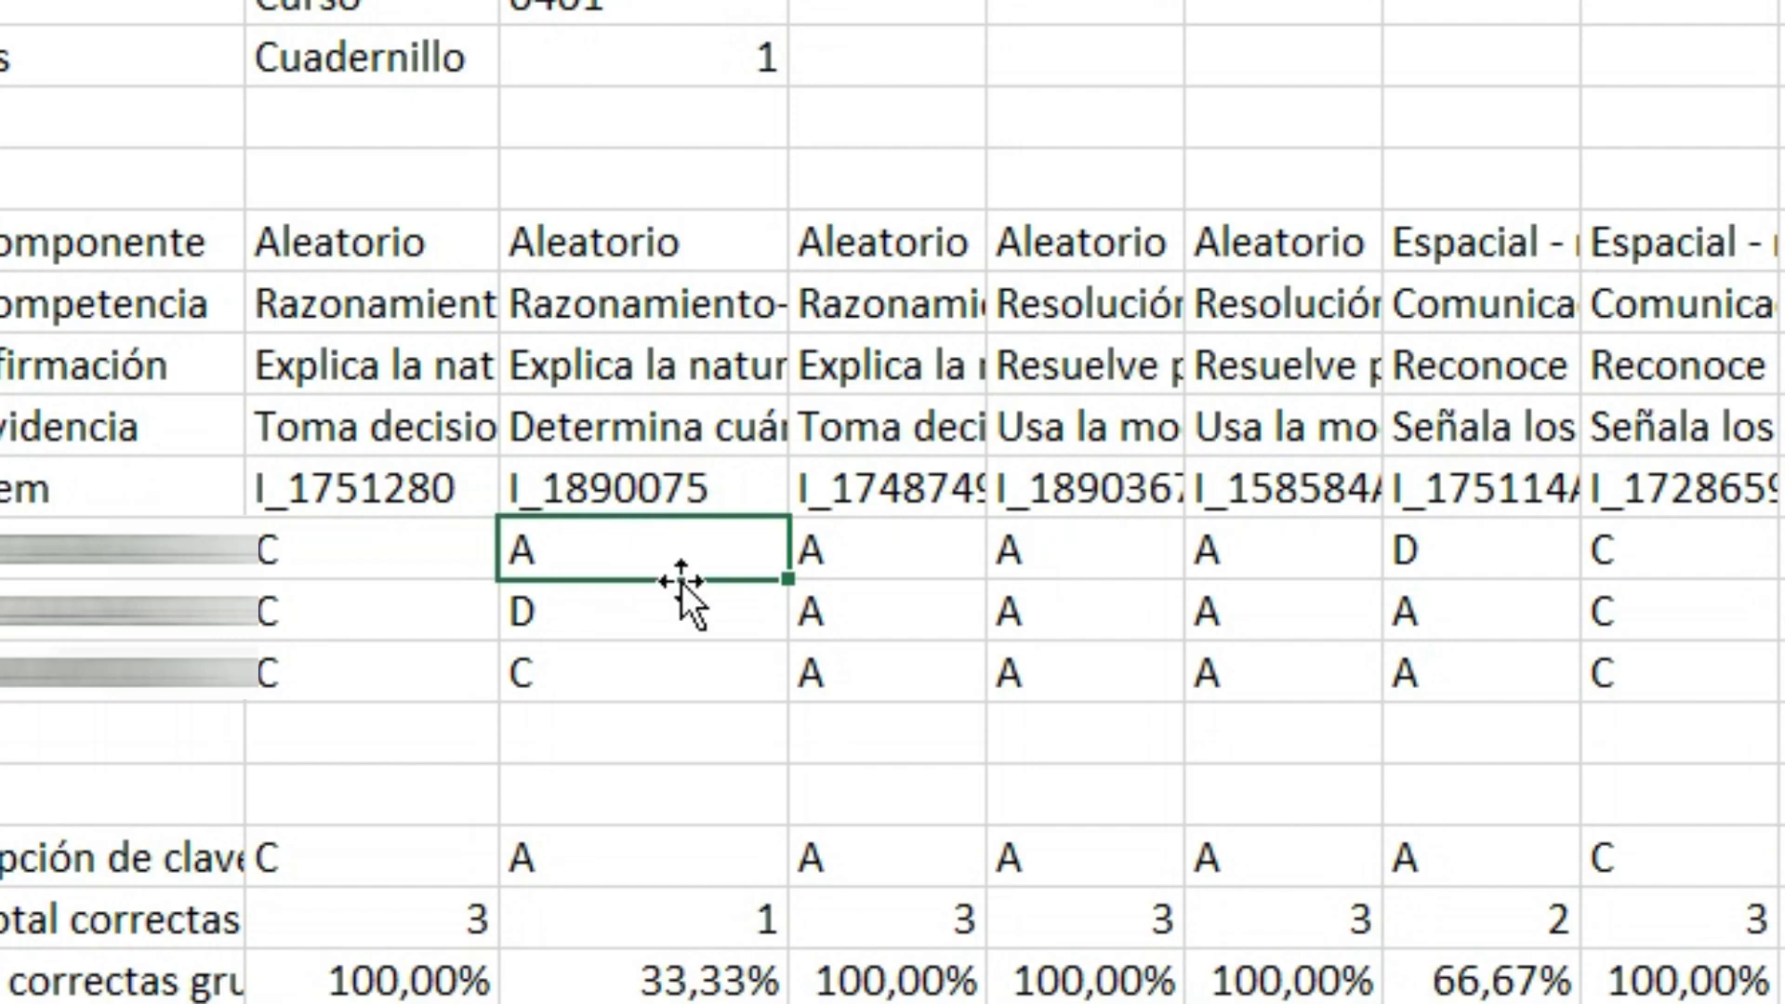
{"action": "left_click", "coordinate": [827, 550]}
{"action": "left_click", "coordinate": [1038, 554]}
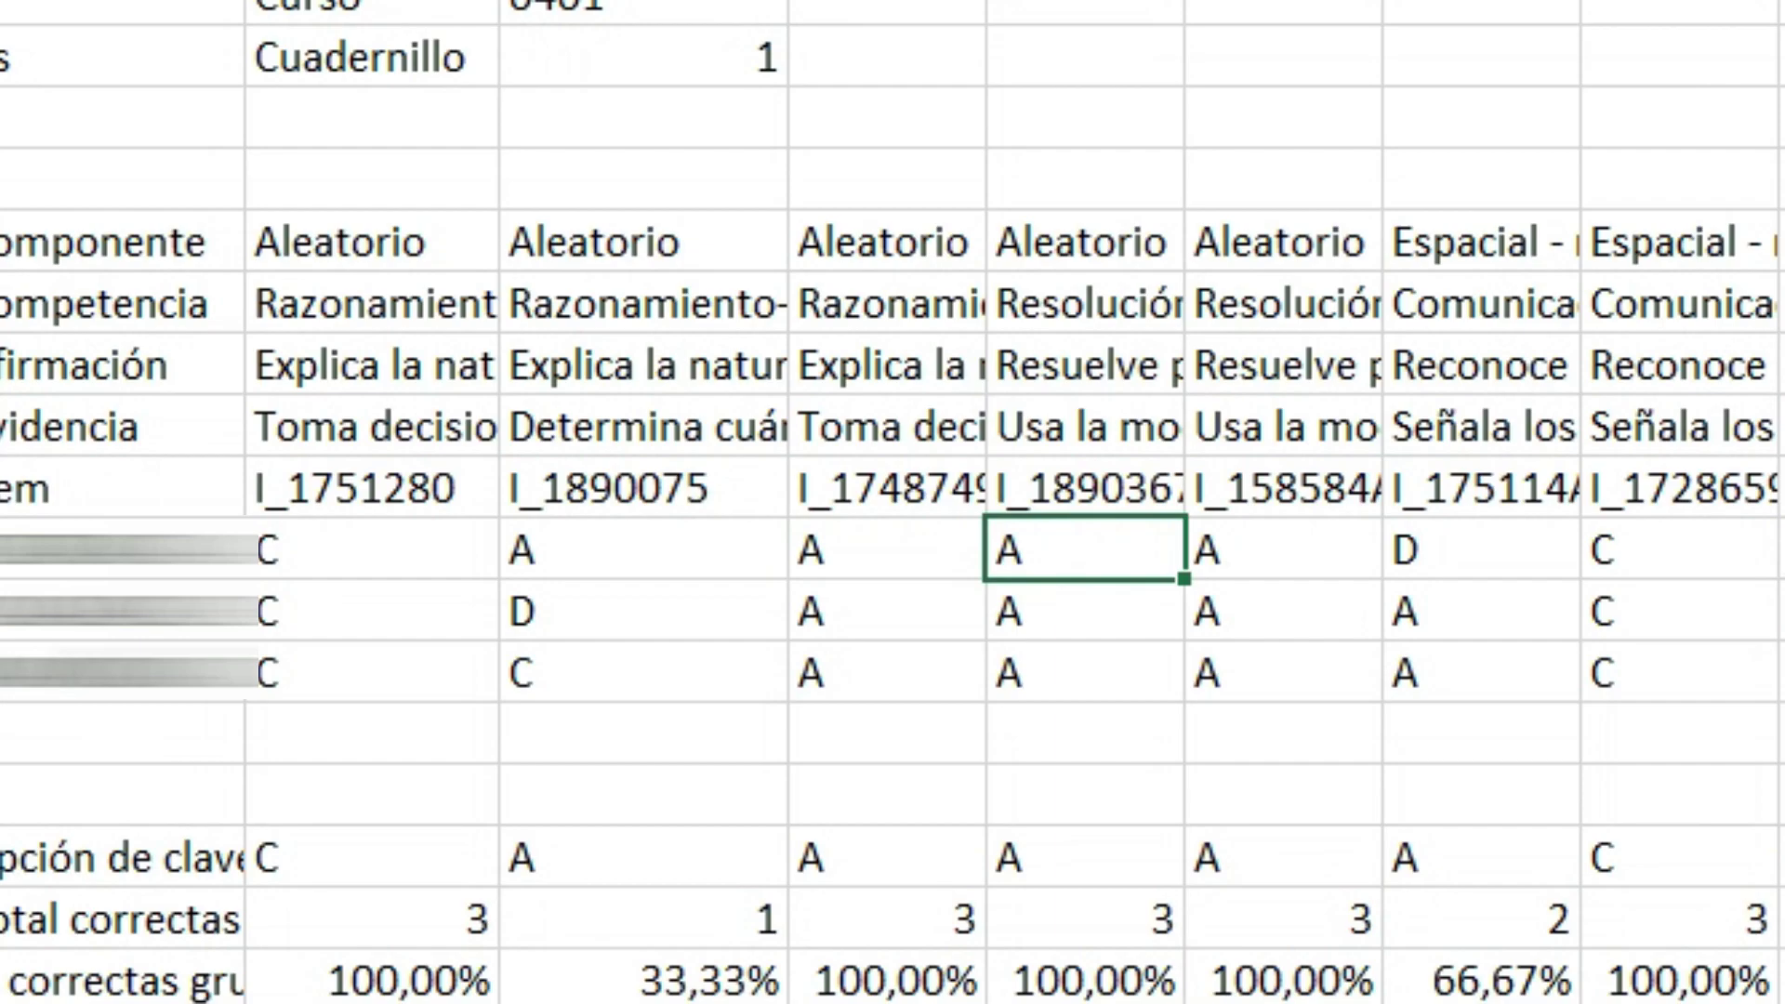
{"action": "scroll", "coordinate": [892, 502], "scroll_direction": "right", "scroll_amount": 10}
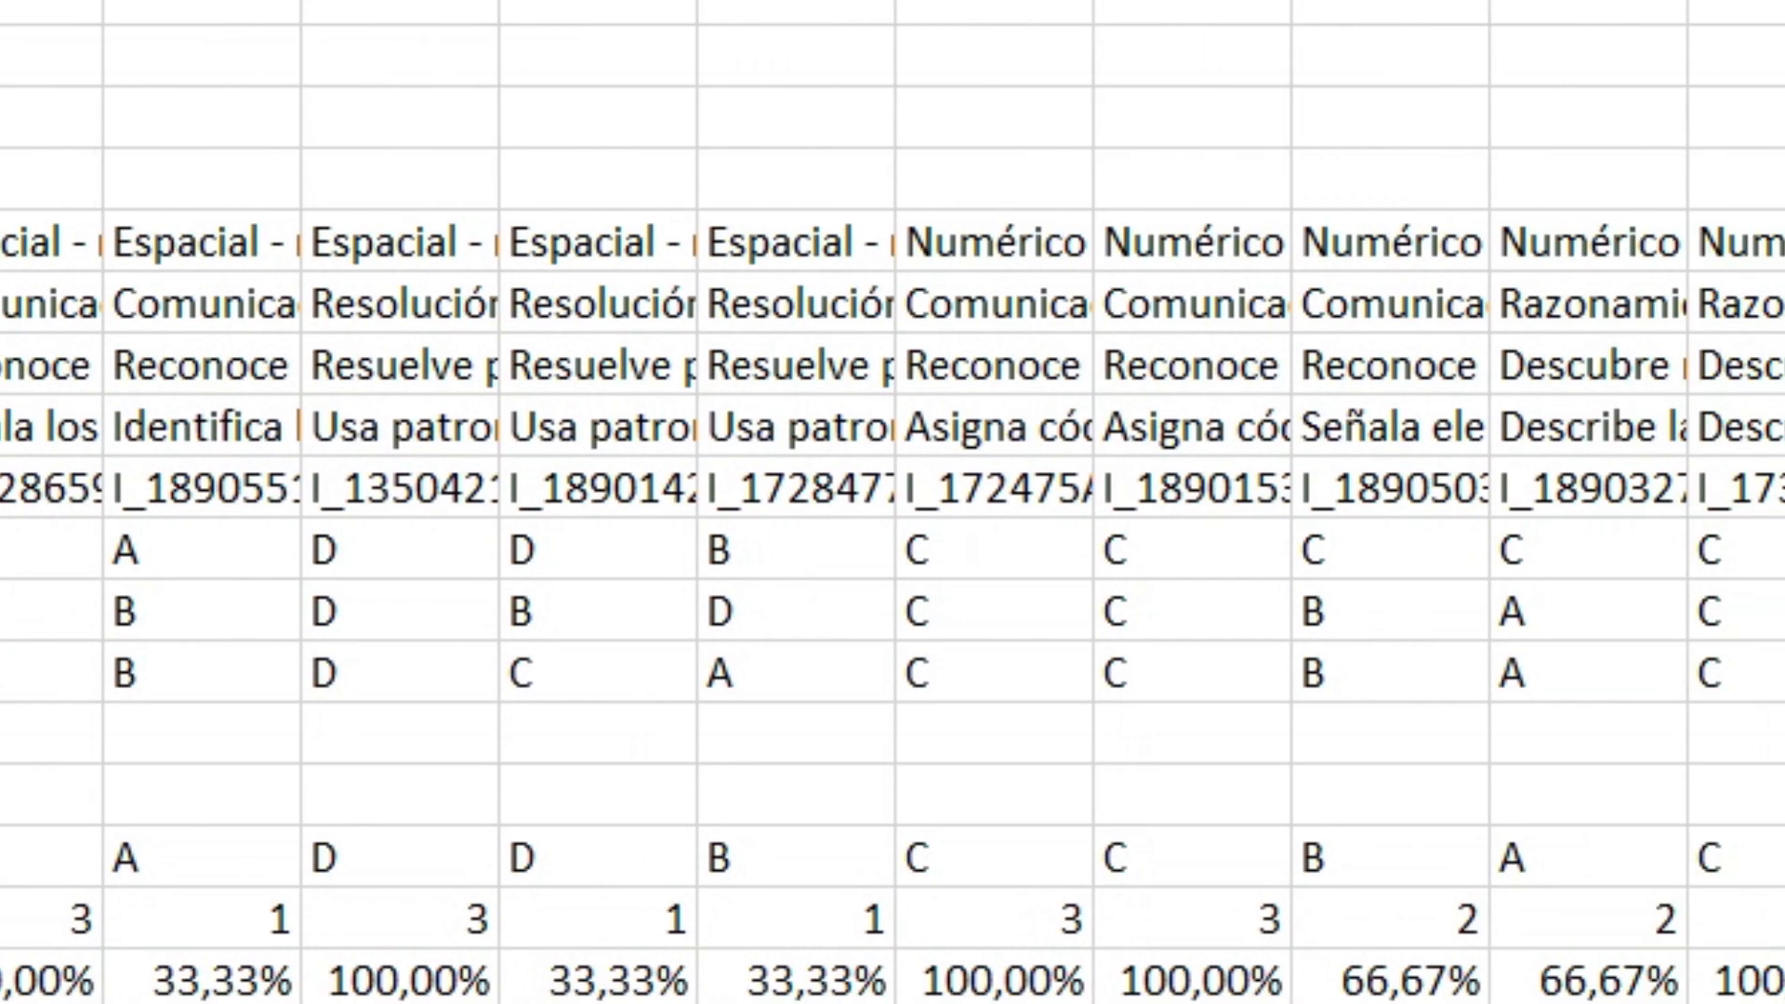
{"action": "scroll", "coordinate": [892, 501], "scroll_direction": "right", "scroll_amount": 8}
Step: Select the students' summary results from total correct answers to Modalidad, and widen column X to show more of its heading
{"action": "left_click_drag", "start_coordinate": [1431, 672], "coordinate": [669, 554]}
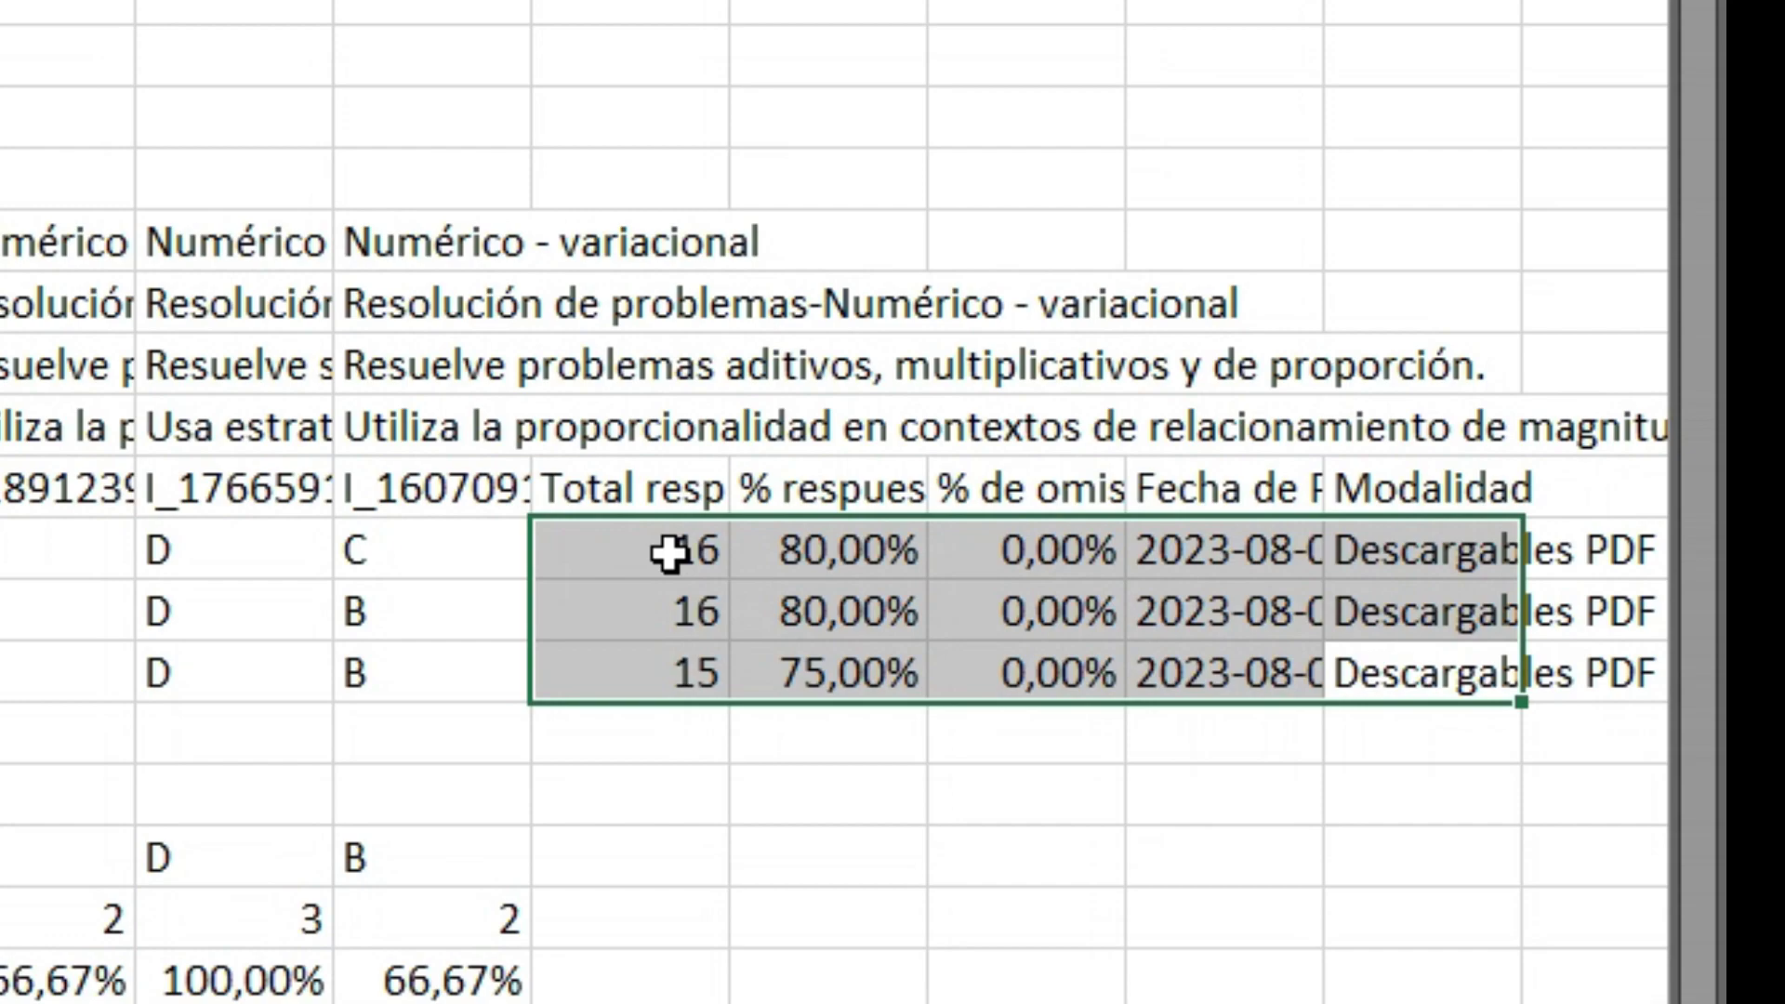
{"action": "left_click_drag", "start_coordinate": [669, 554], "coordinate": [659, 548]}
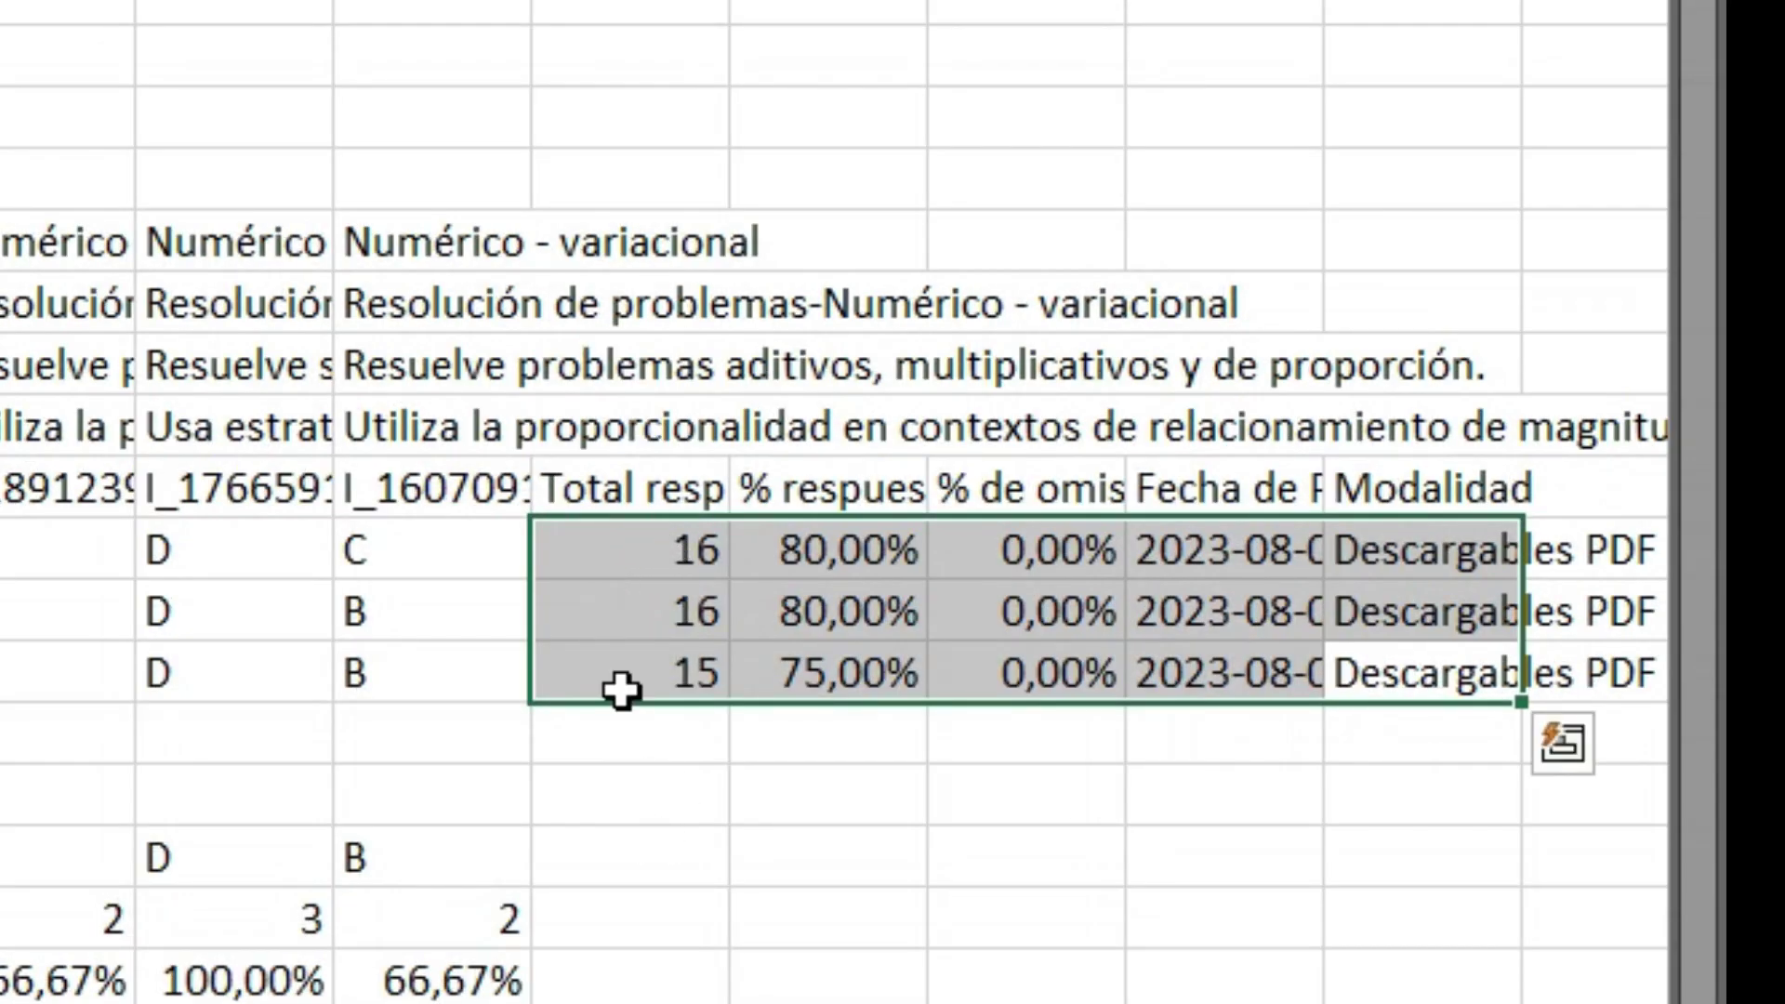
{"action": "left_click", "coordinate": [636, 556]}
{"action": "left_click", "coordinate": [650, 499]}
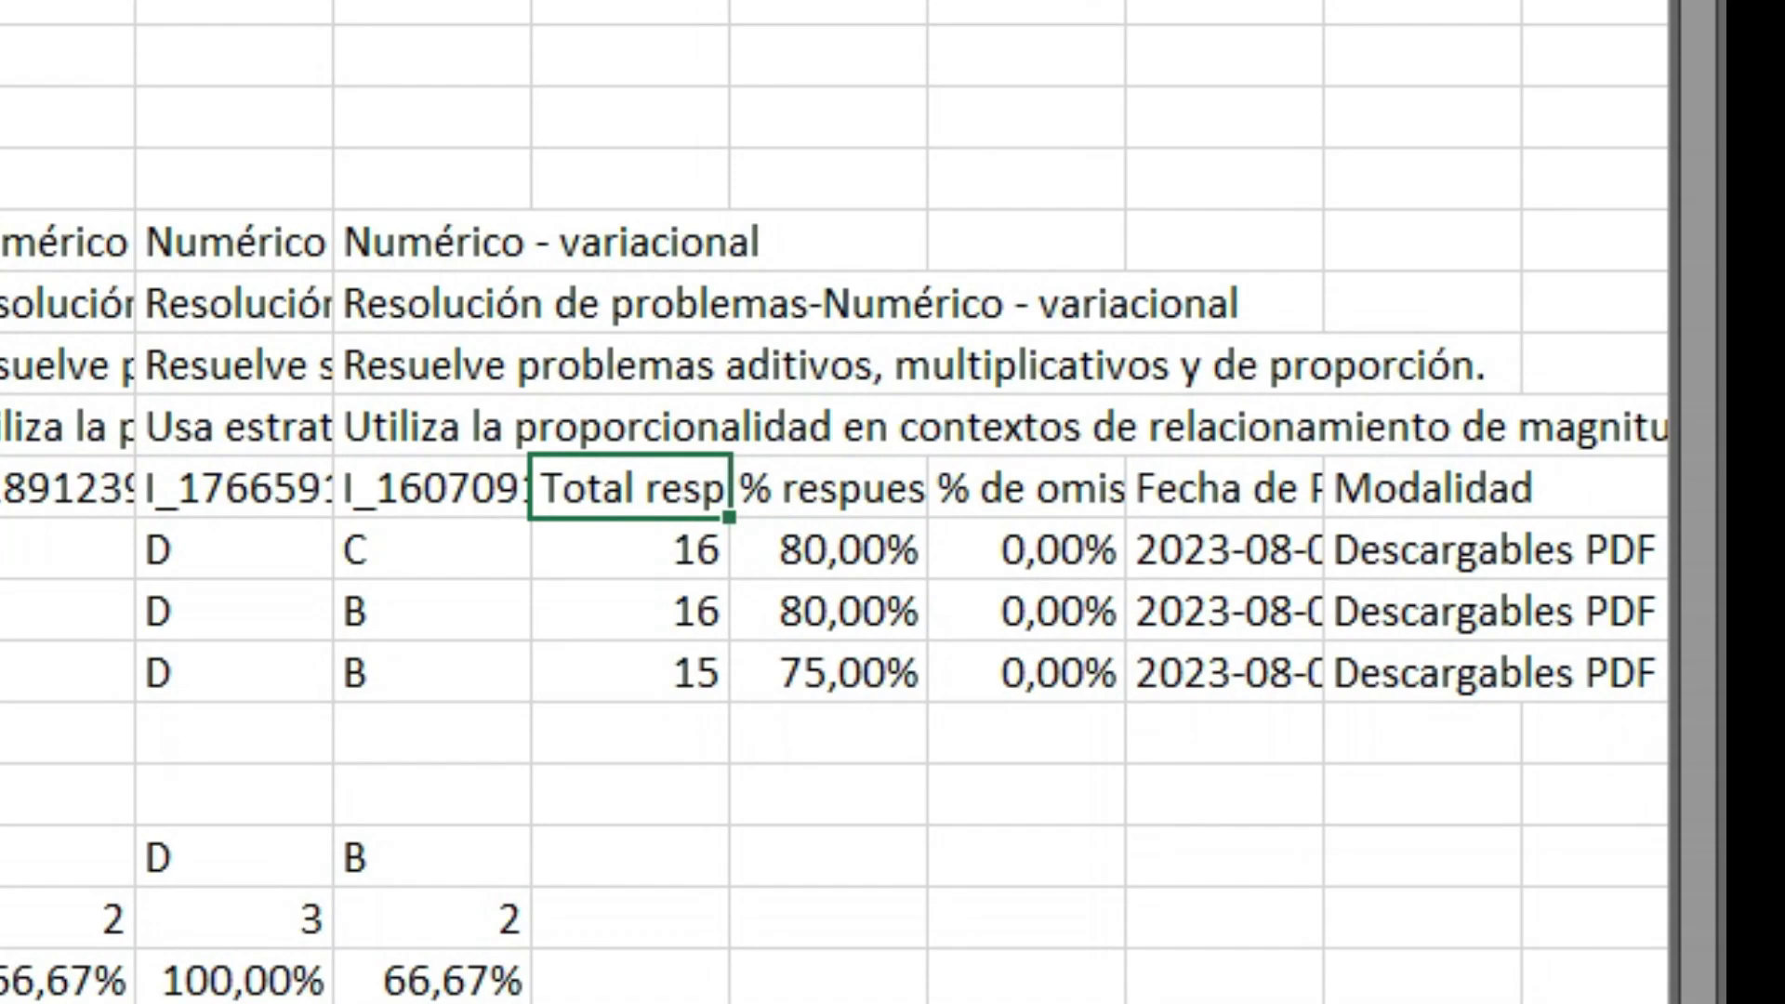
{"action": "left_click_drag", "start_coordinate": [729, 2], "coordinate": [934, 2]}
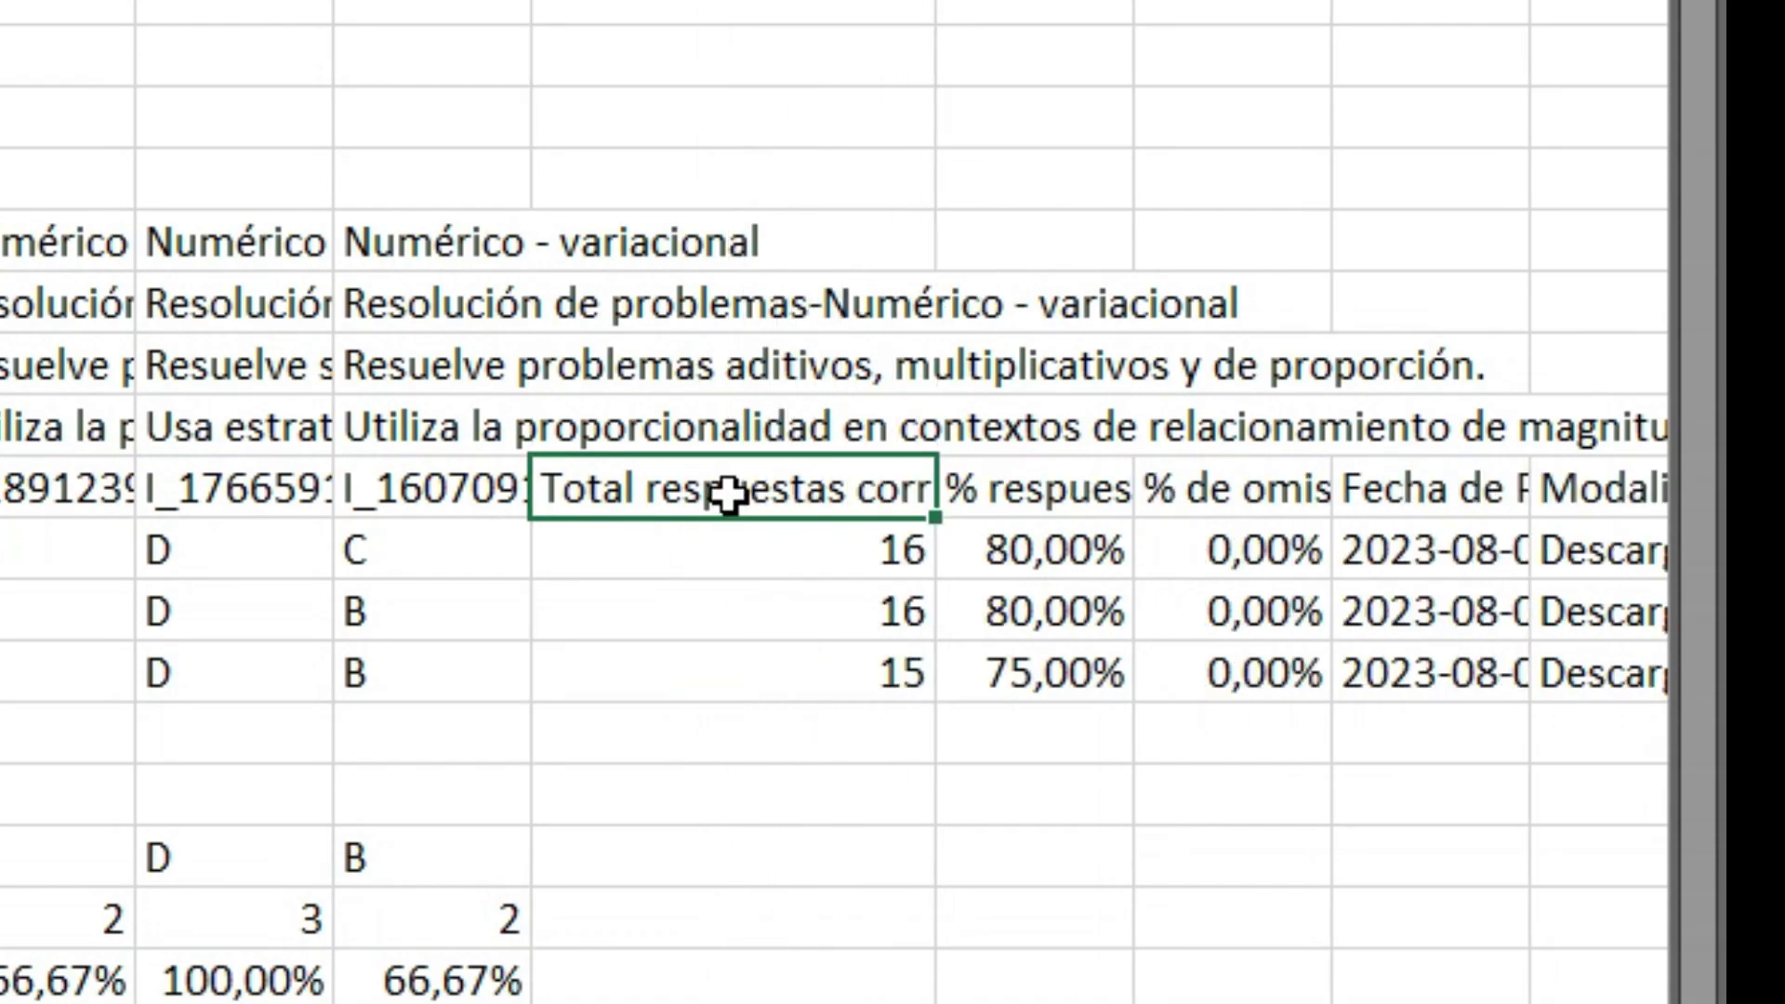
Step: Examine the first student's total correct answers, percentage of correct answers and percentage of omissions in the summary columns
{"action": "left_click", "coordinate": [765, 562]}
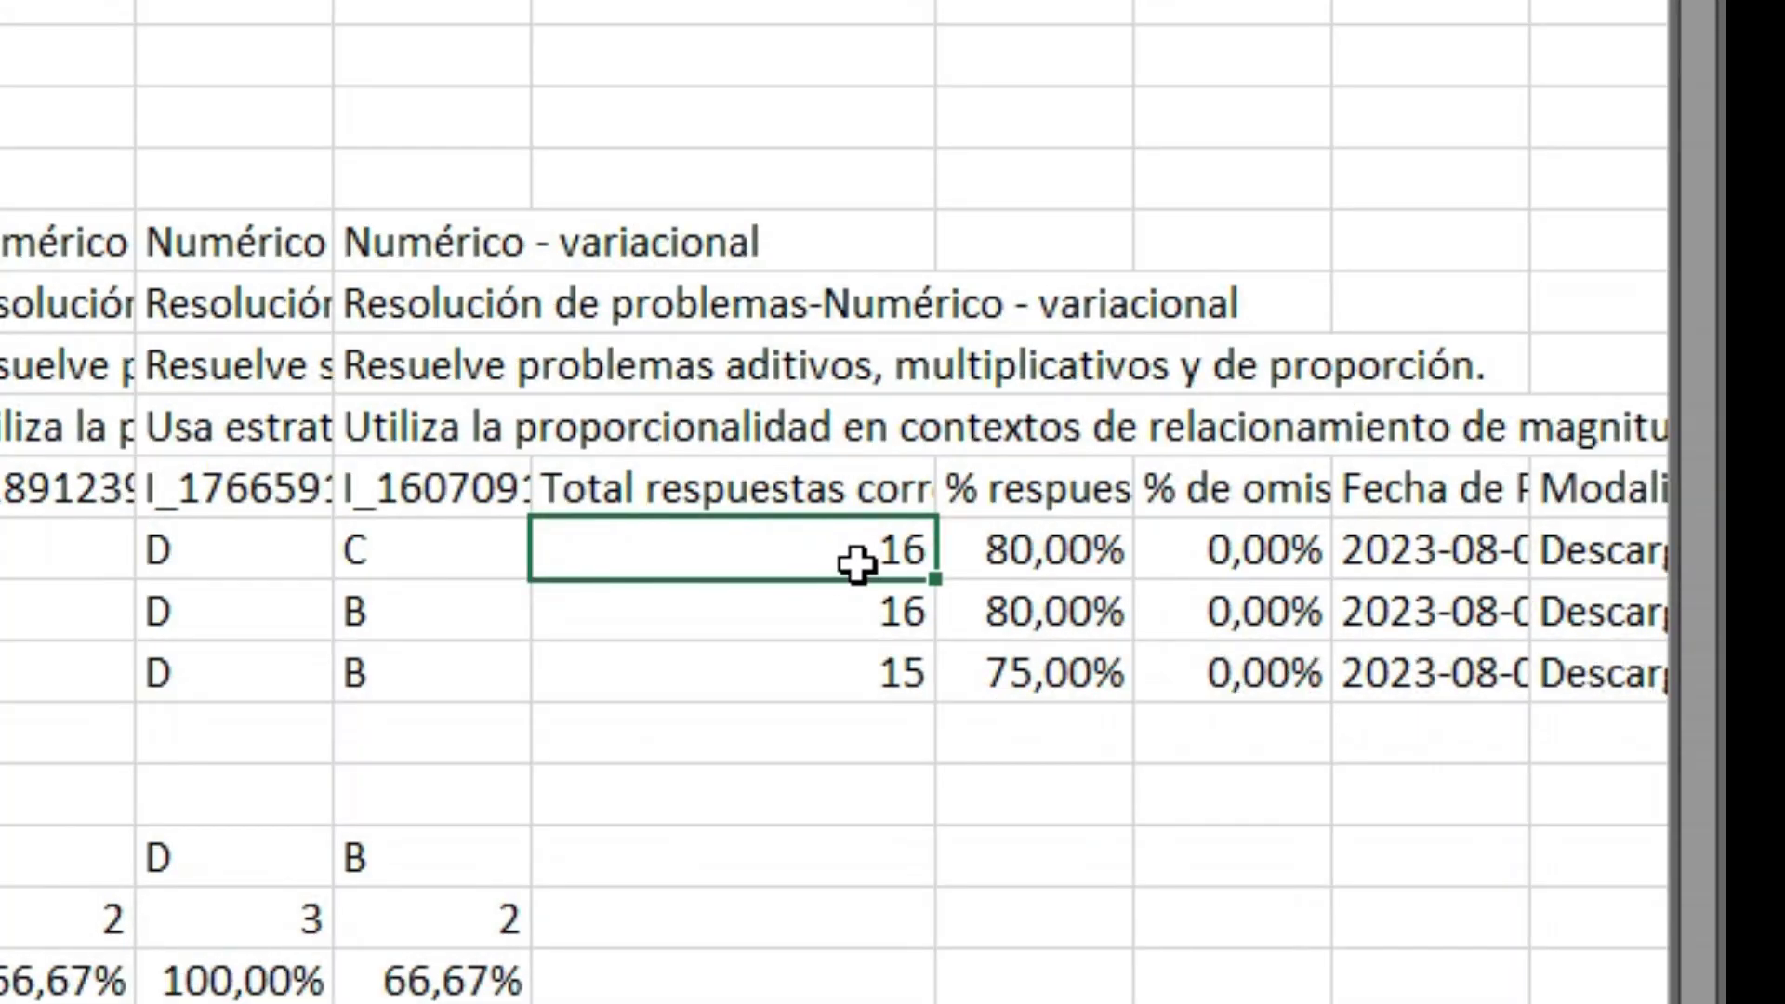
{"action": "left_click", "coordinate": [1042, 550]}
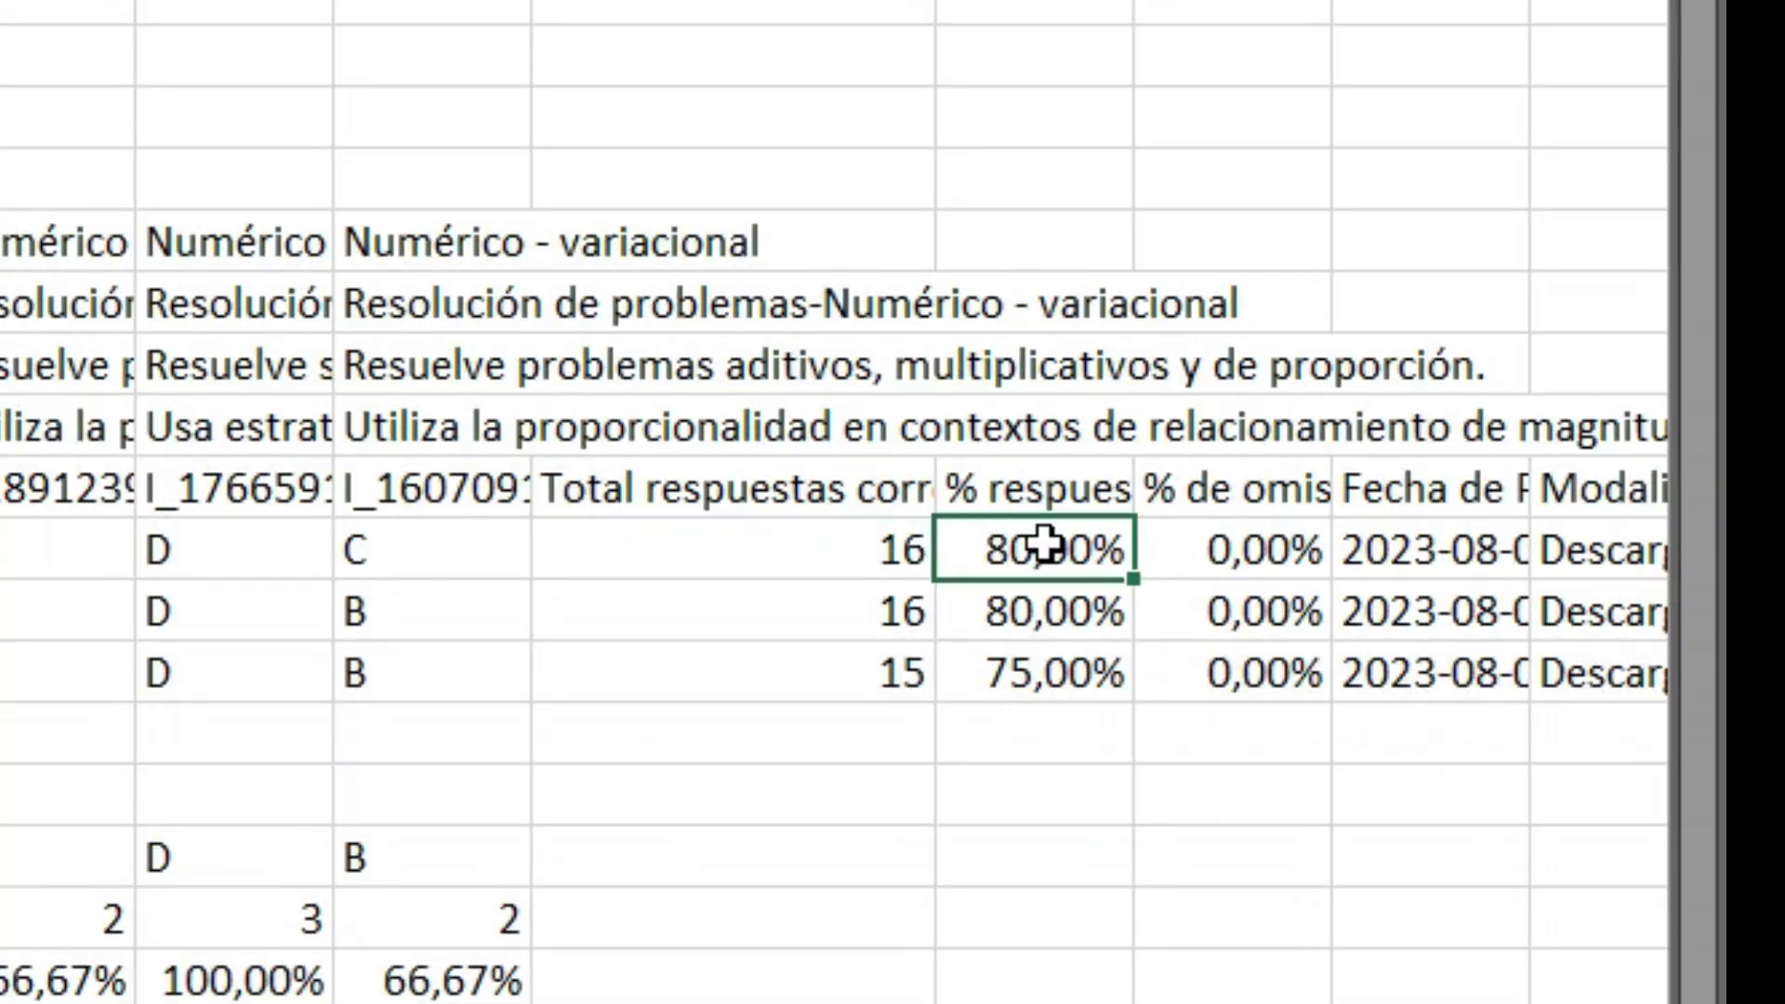
{"action": "left_click", "coordinate": [1058, 493]}
{"action": "left_click", "coordinate": [1065, 558]}
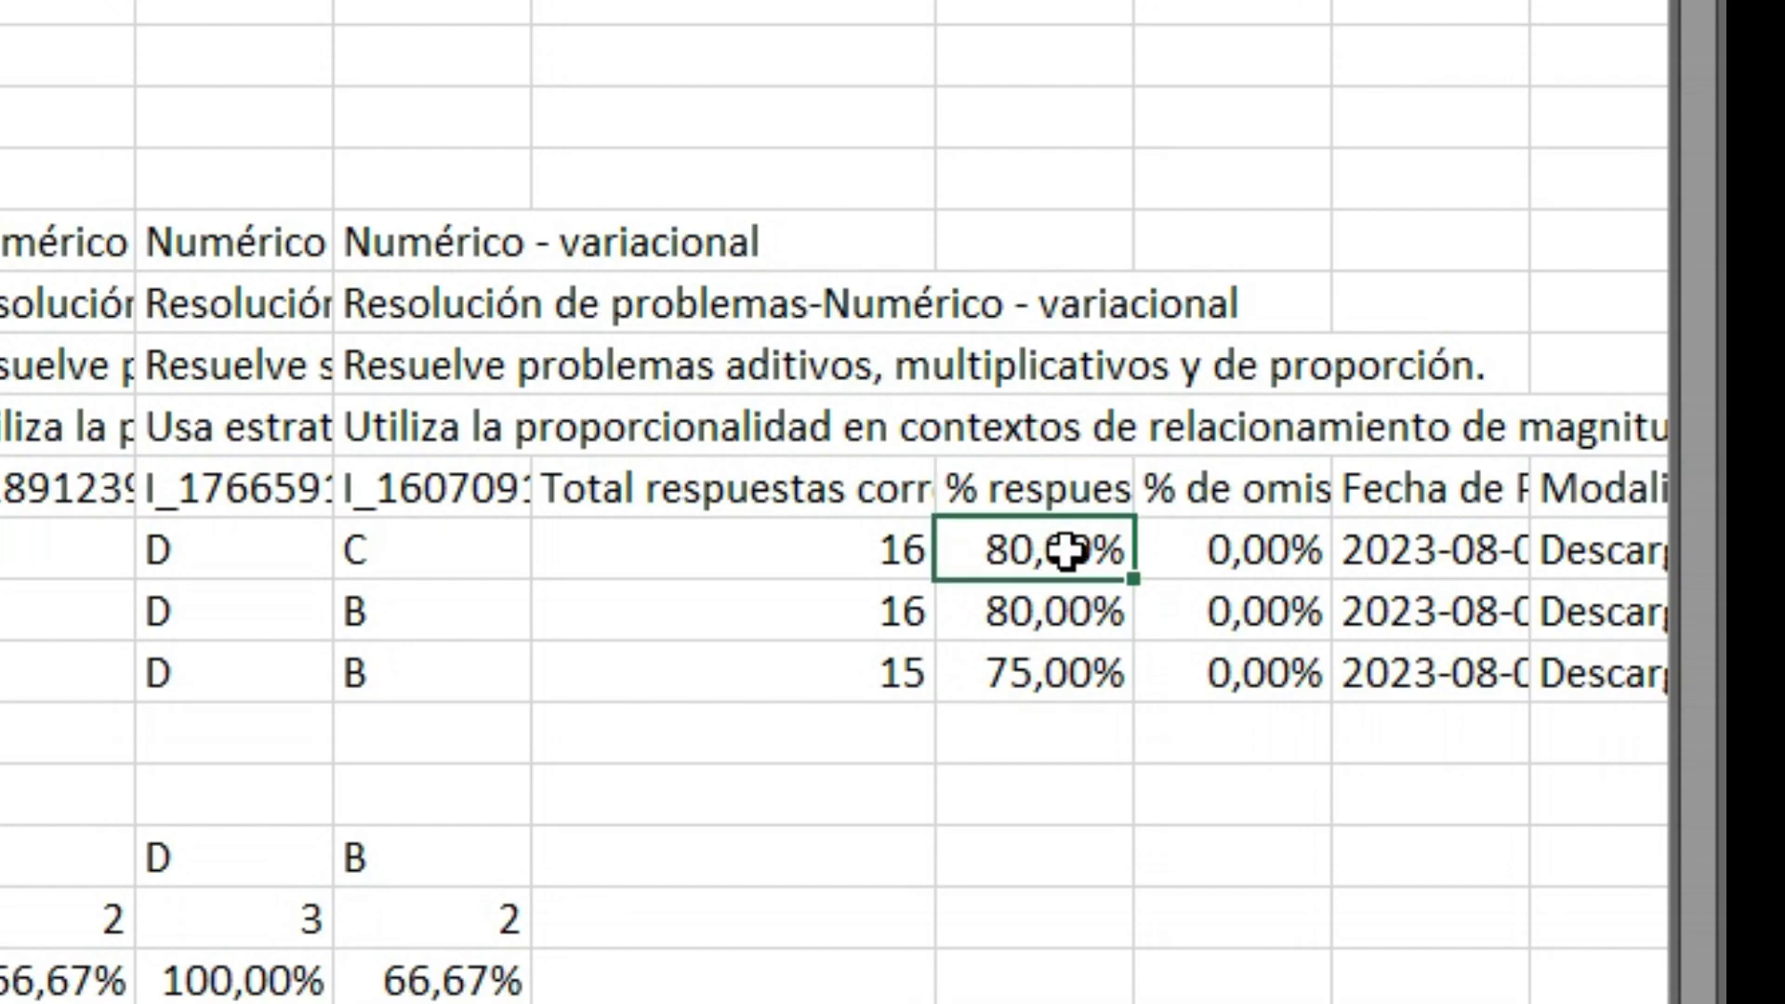
{"action": "left_click_drag", "start_coordinate": [1055, 555], "coordinate": [759, 561]}
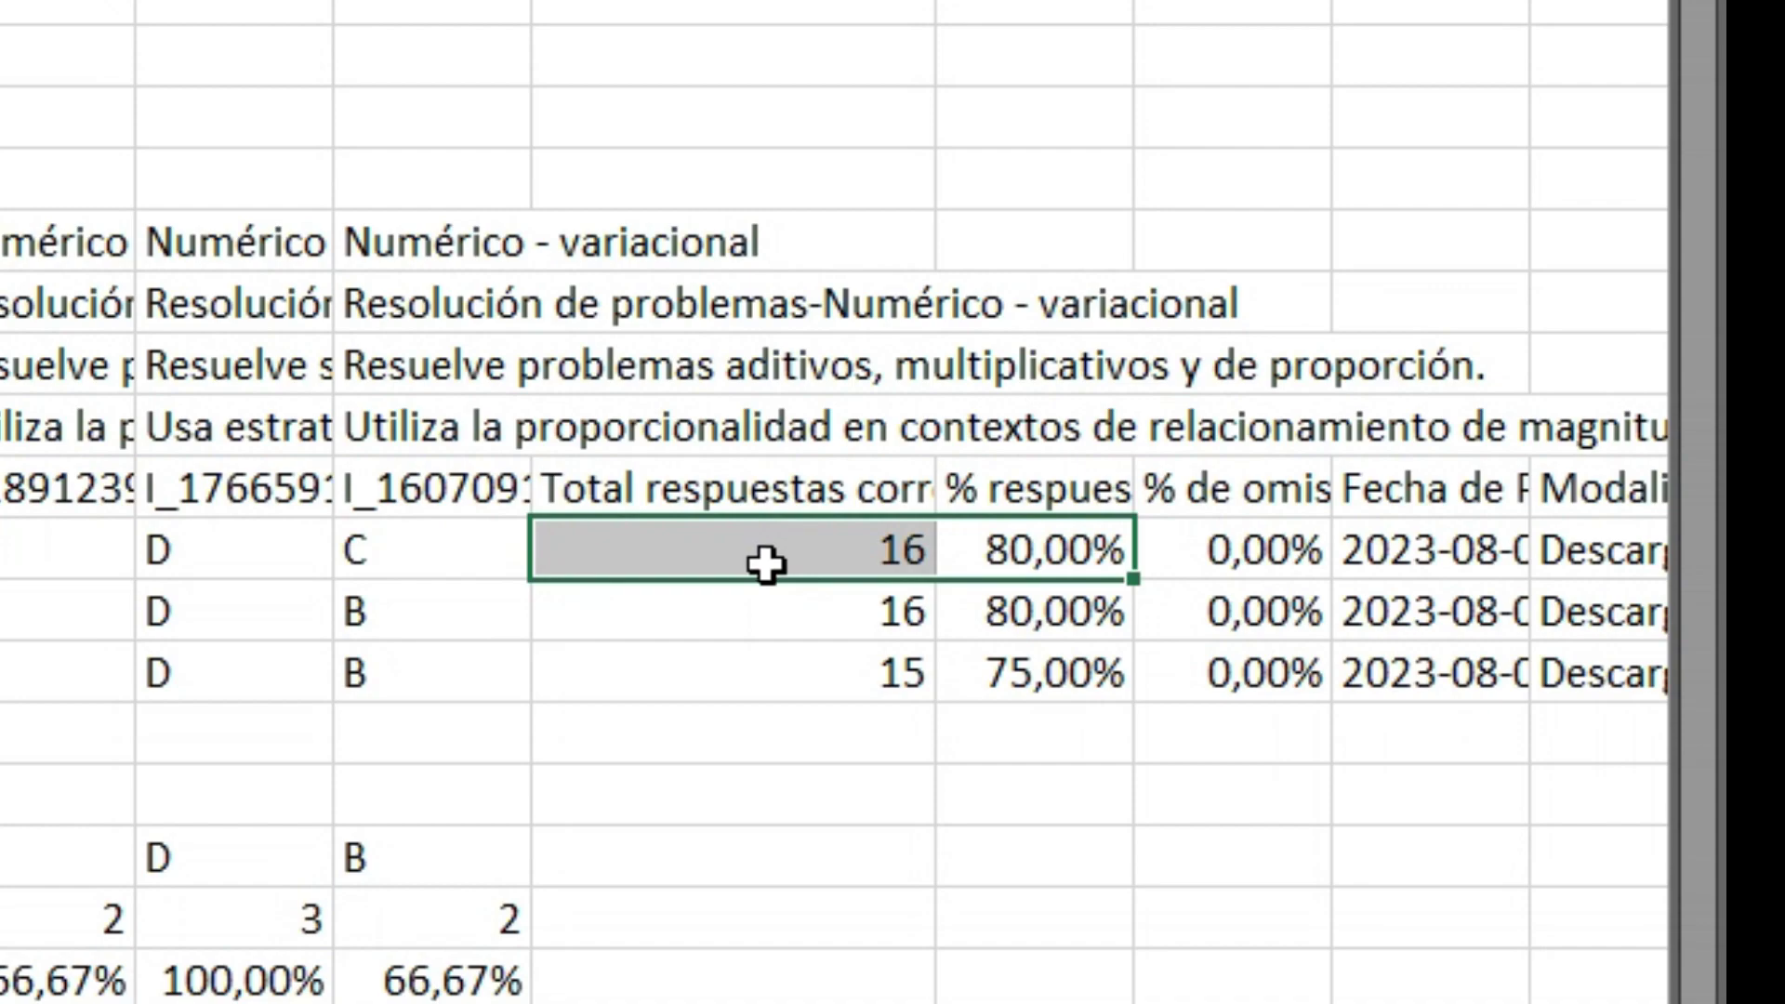
{"action": "left_click", "coordinate": [1269, 558]}
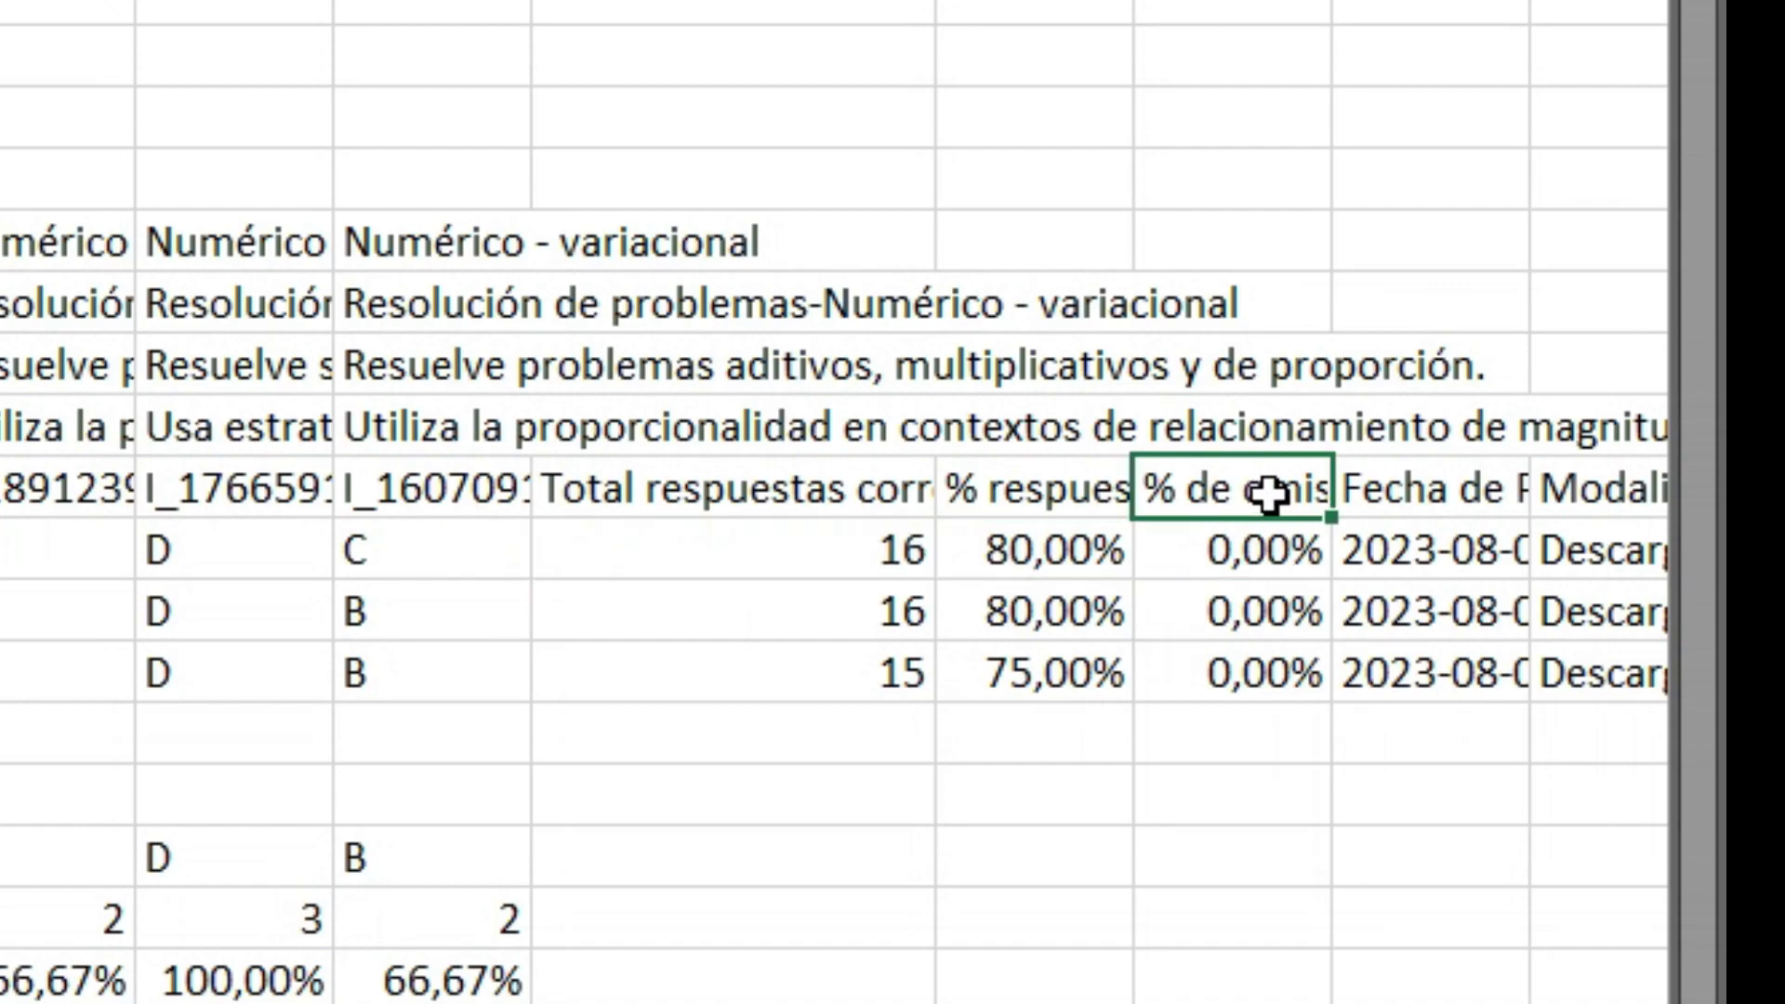
{"action": "left_click", "coordinate": [1262, 560]}
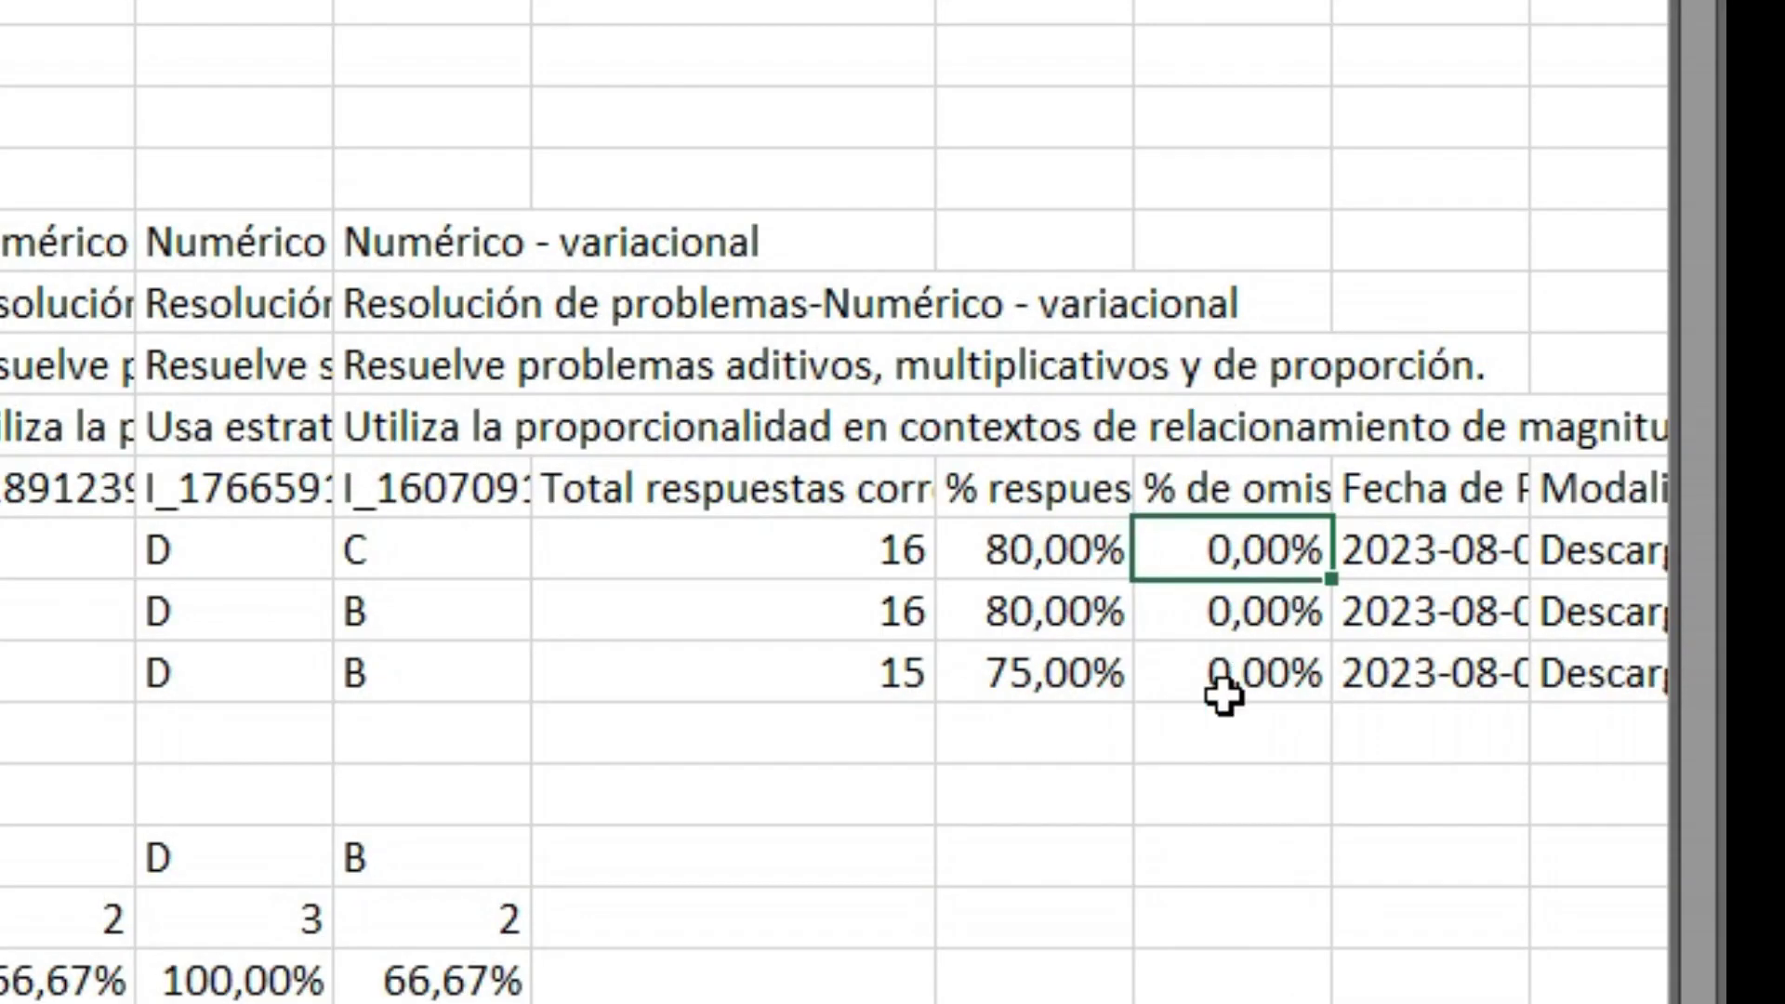
{"action": "scroll", "coordinate": [834, 502], "scroll_direction": "right", "scroll_amount": 3}
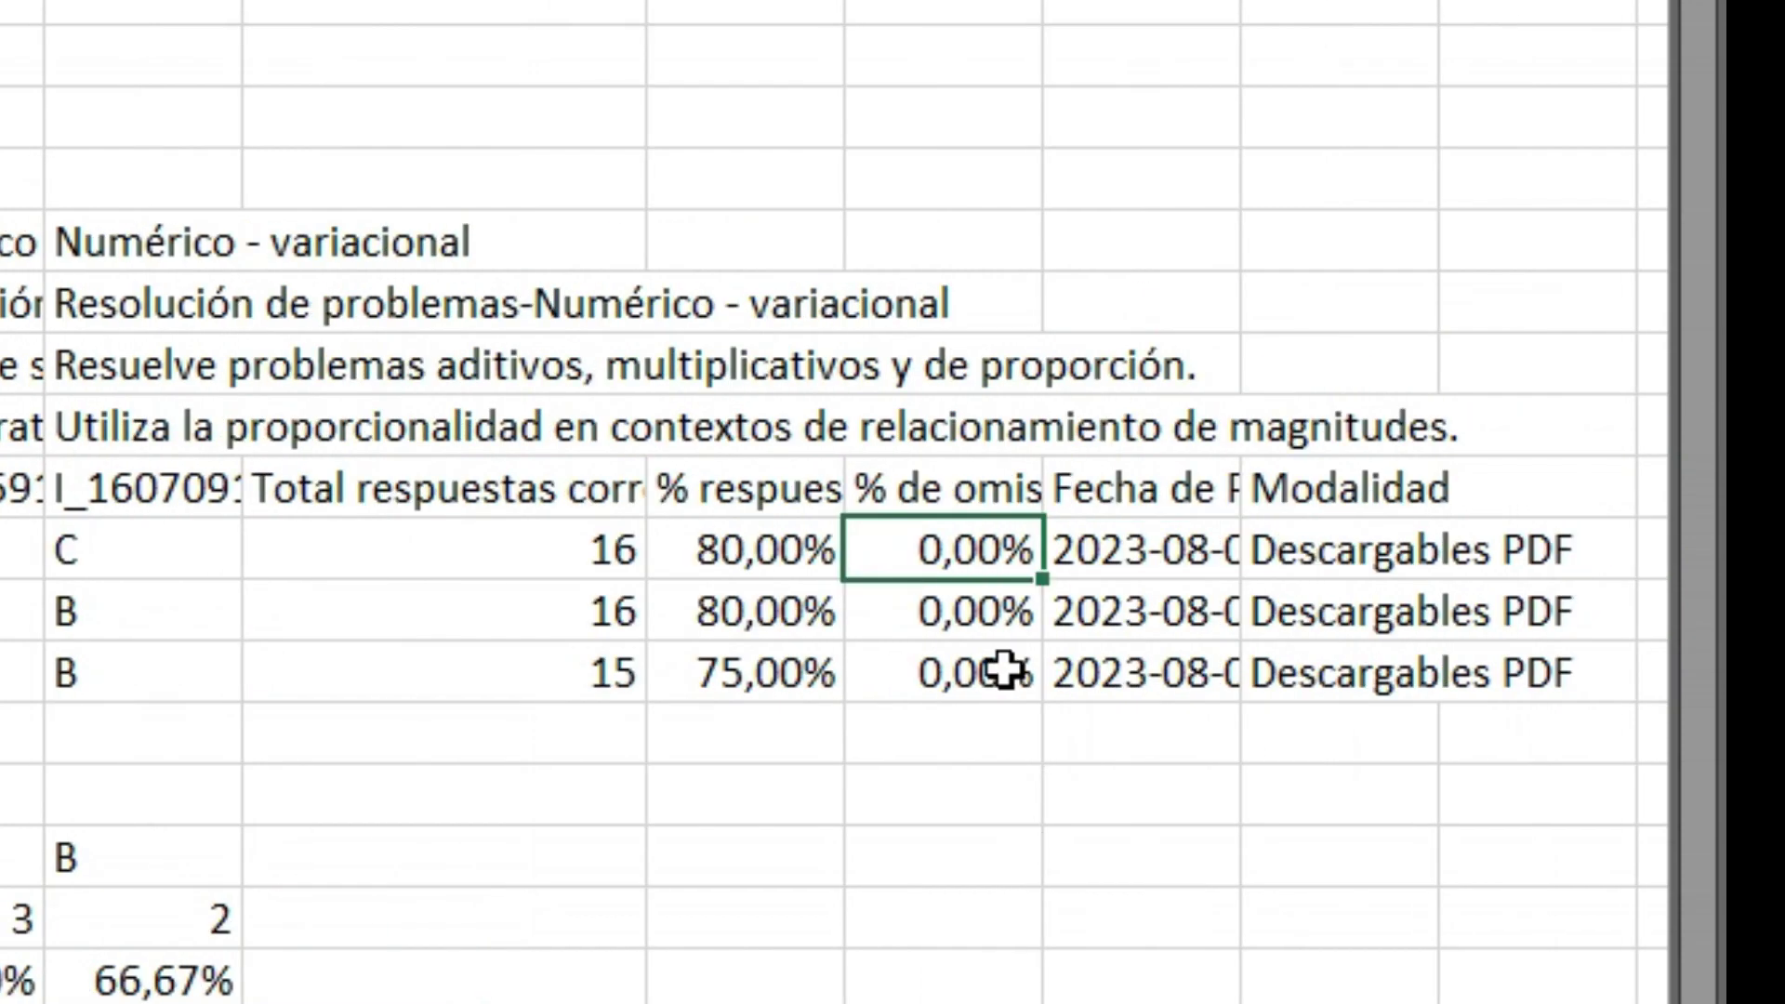
Step: Review the first student's date and Modalidad values, and select the summary columns from total correct answers to Modalidad for all three students
{"action": "left_click", "coordinate": [1130, 556]}
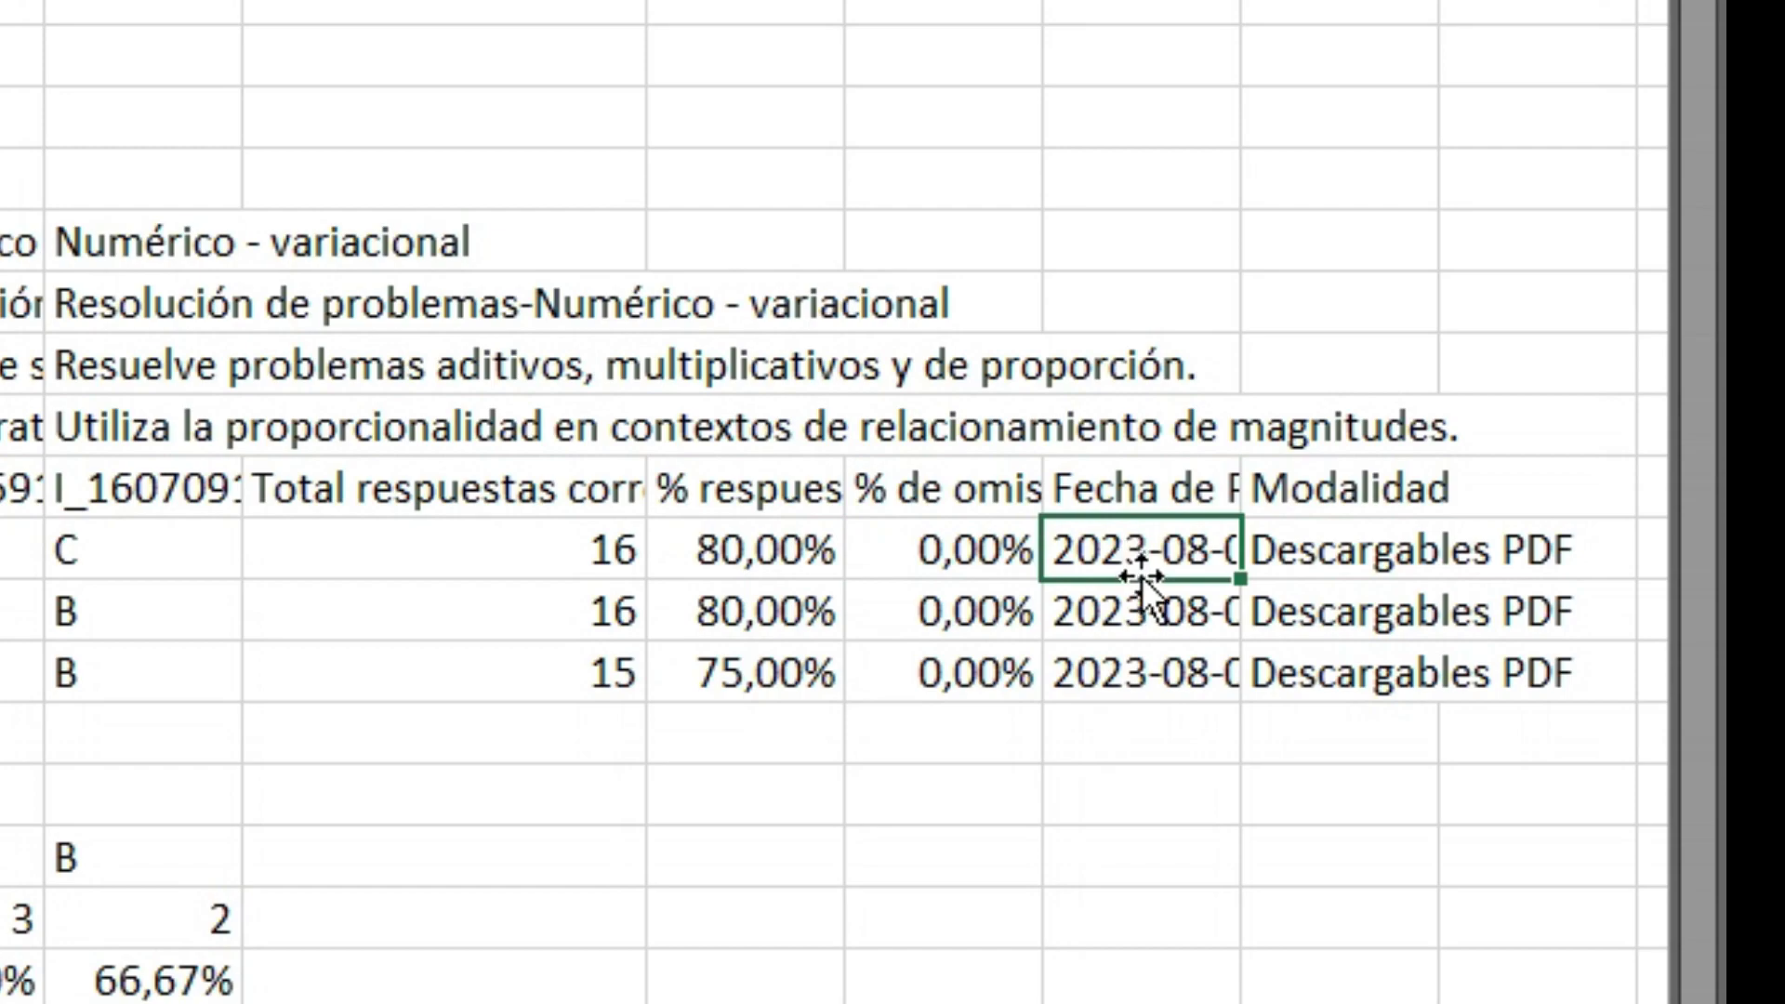
{"action": "left_click", "coordinate": [1159, 495]}
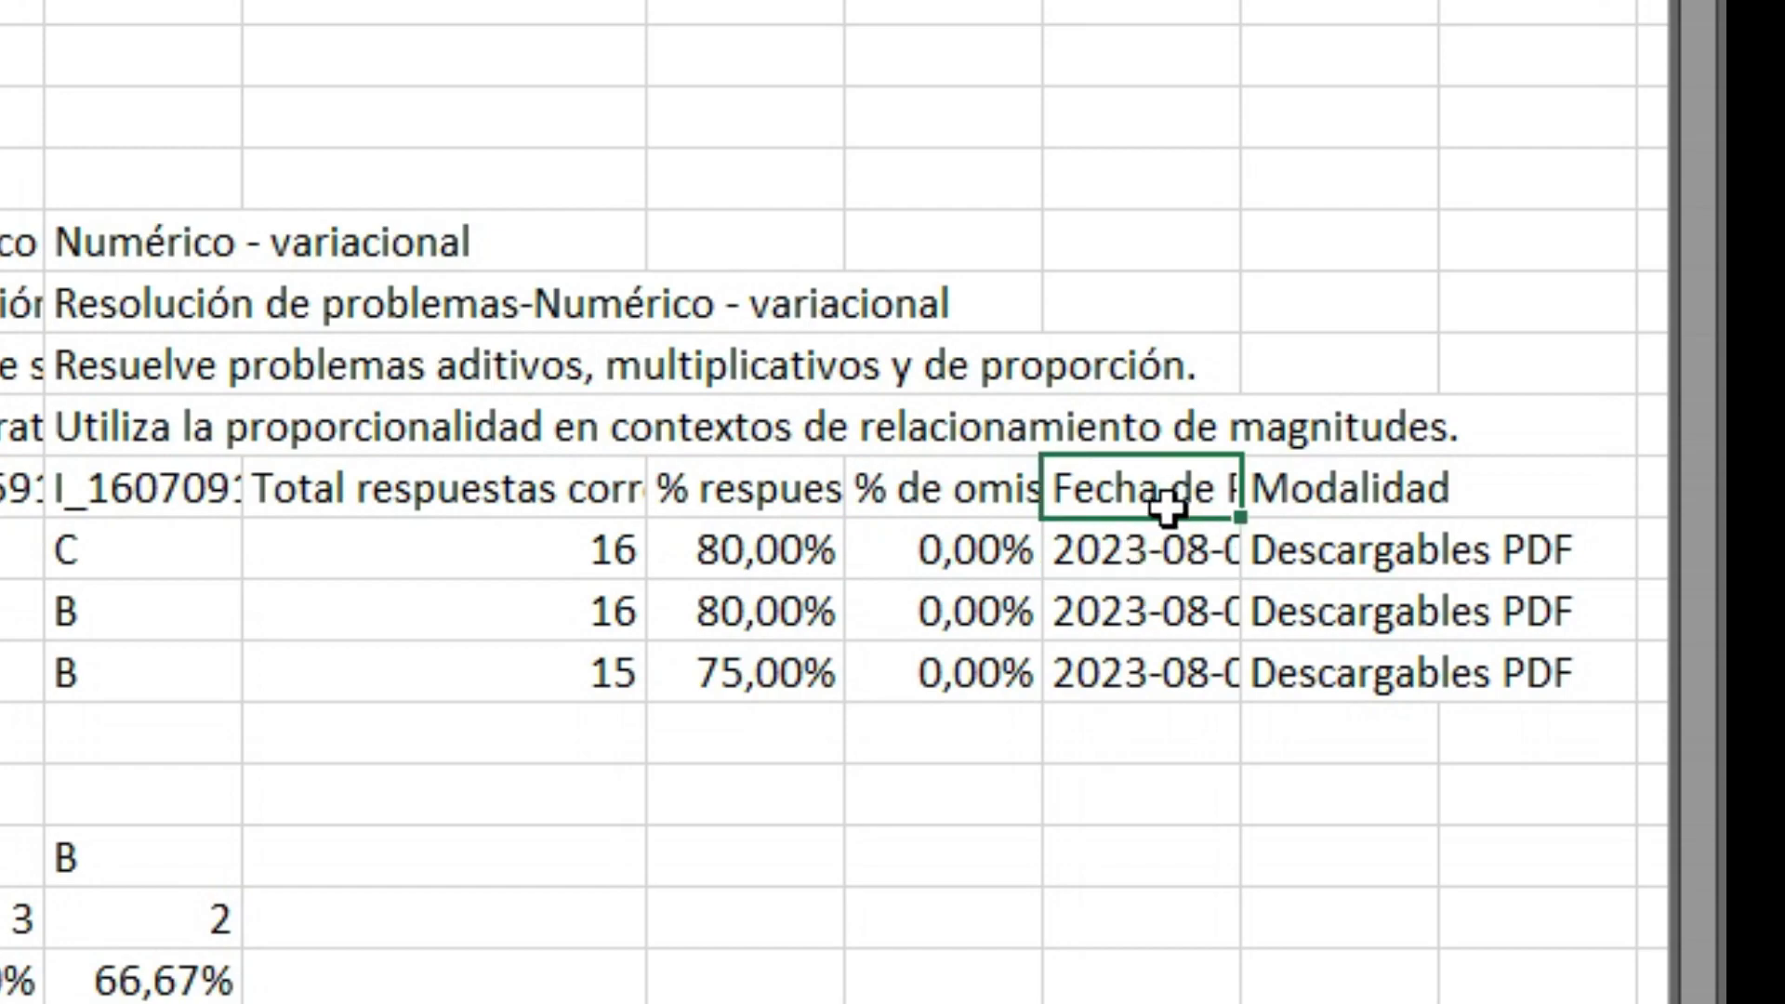
{"action": "left_click", "coordinate": [1325, 497]}
{"action": "left_click", "coordinate": [1344, 558]}
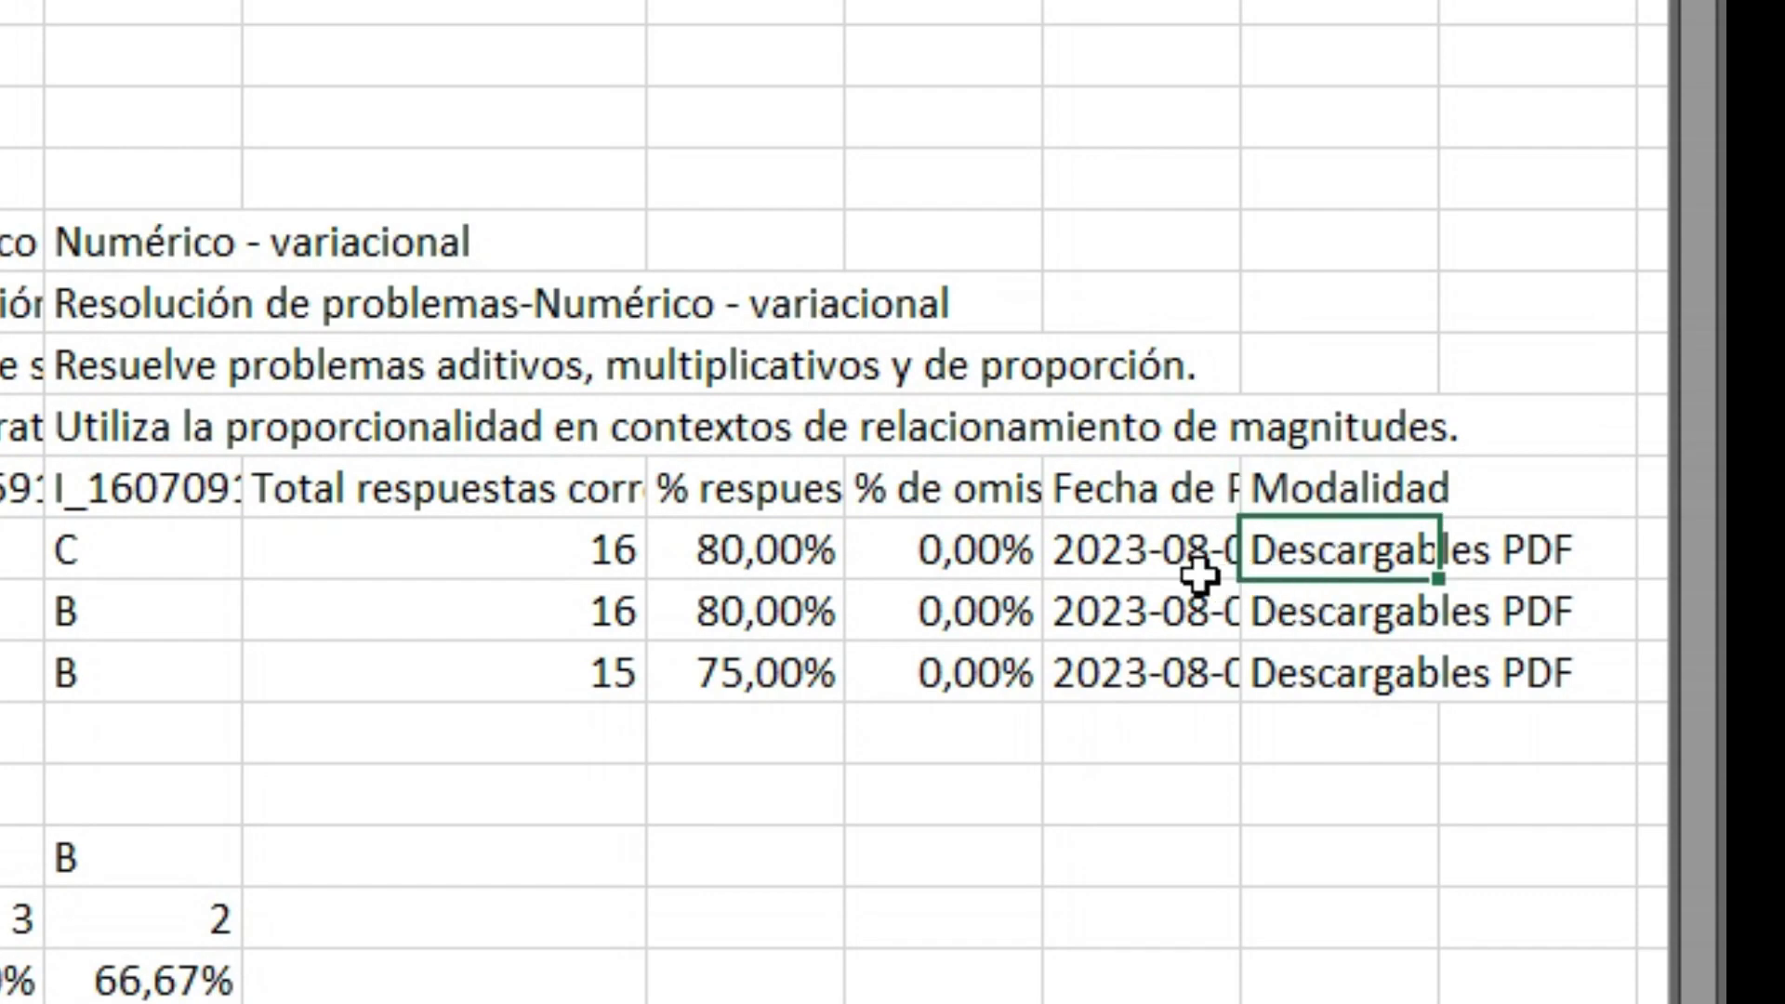
{"action": "left_click", "coordinate": [1152, 567]}
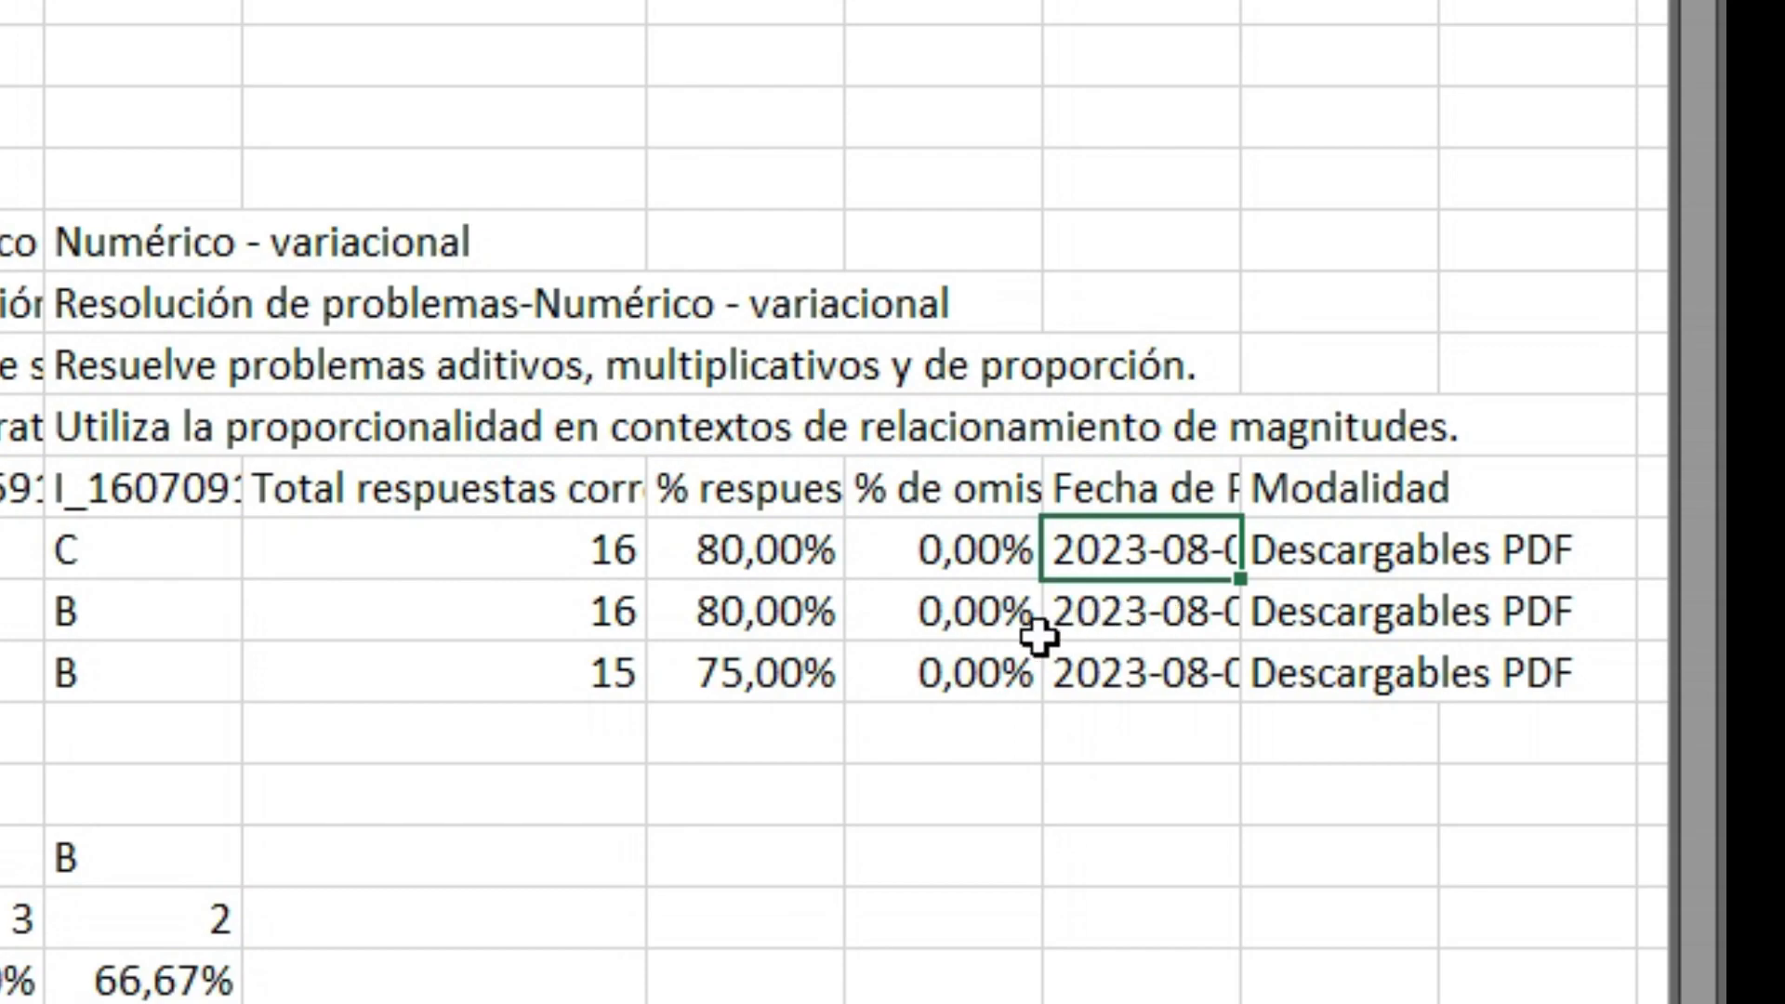
{"action": "left_click_drag", "start_coordinate": [401, 497], "coordinate": [1422, 685]}
{"action": "left_click", "coordinate": [1422, 685]}
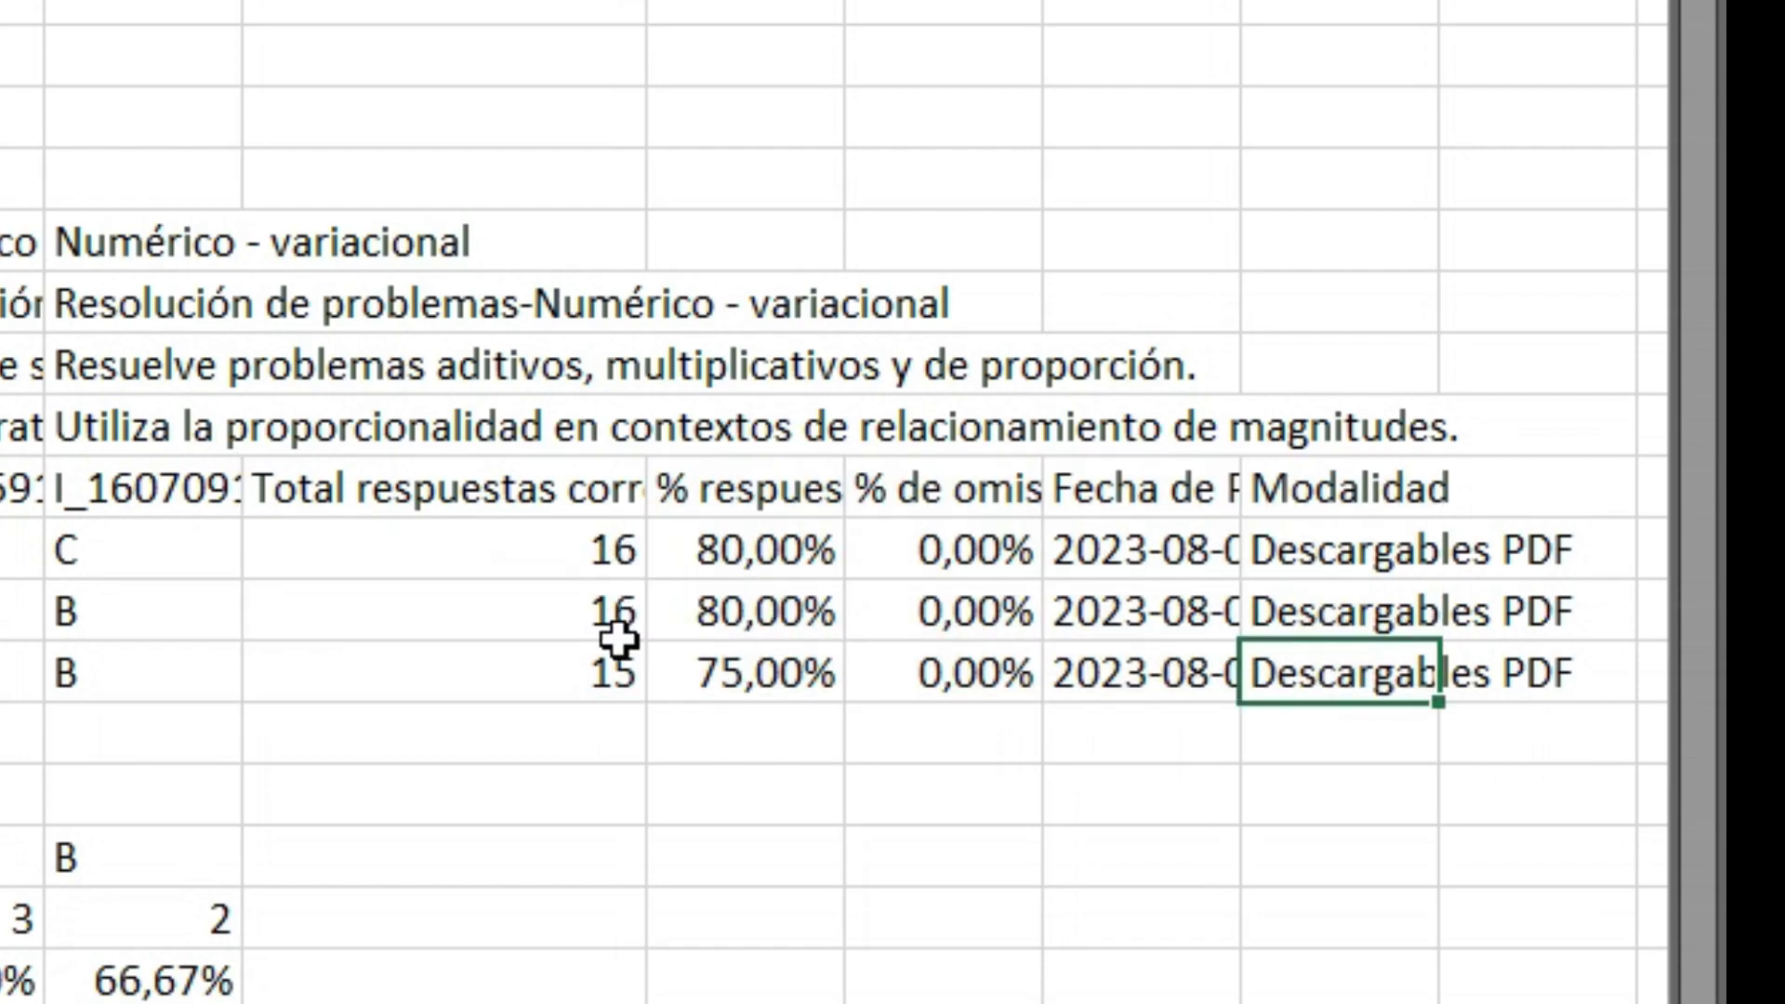
Step: Examine each of the three students' total correct answers and percentage of correct answers in turn
{"action": "left_click", "coordinate": [606, 553]}
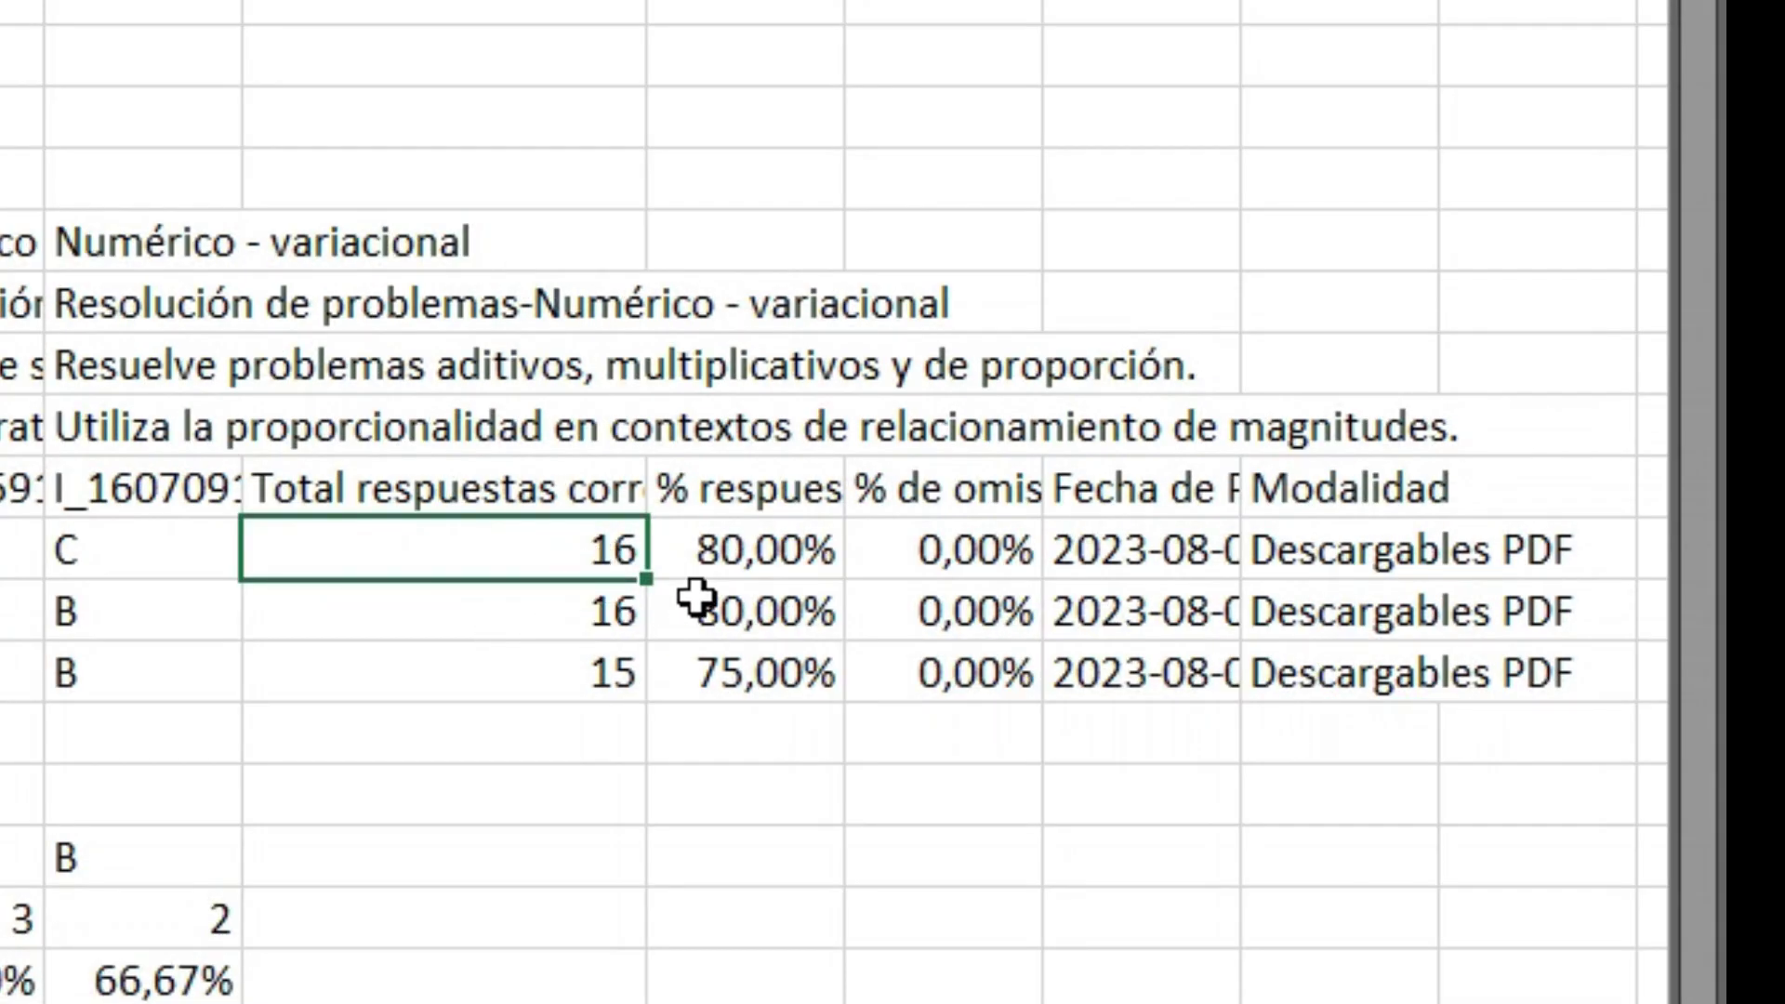
{"action": "left_click", "coordinate": [567, 615]}
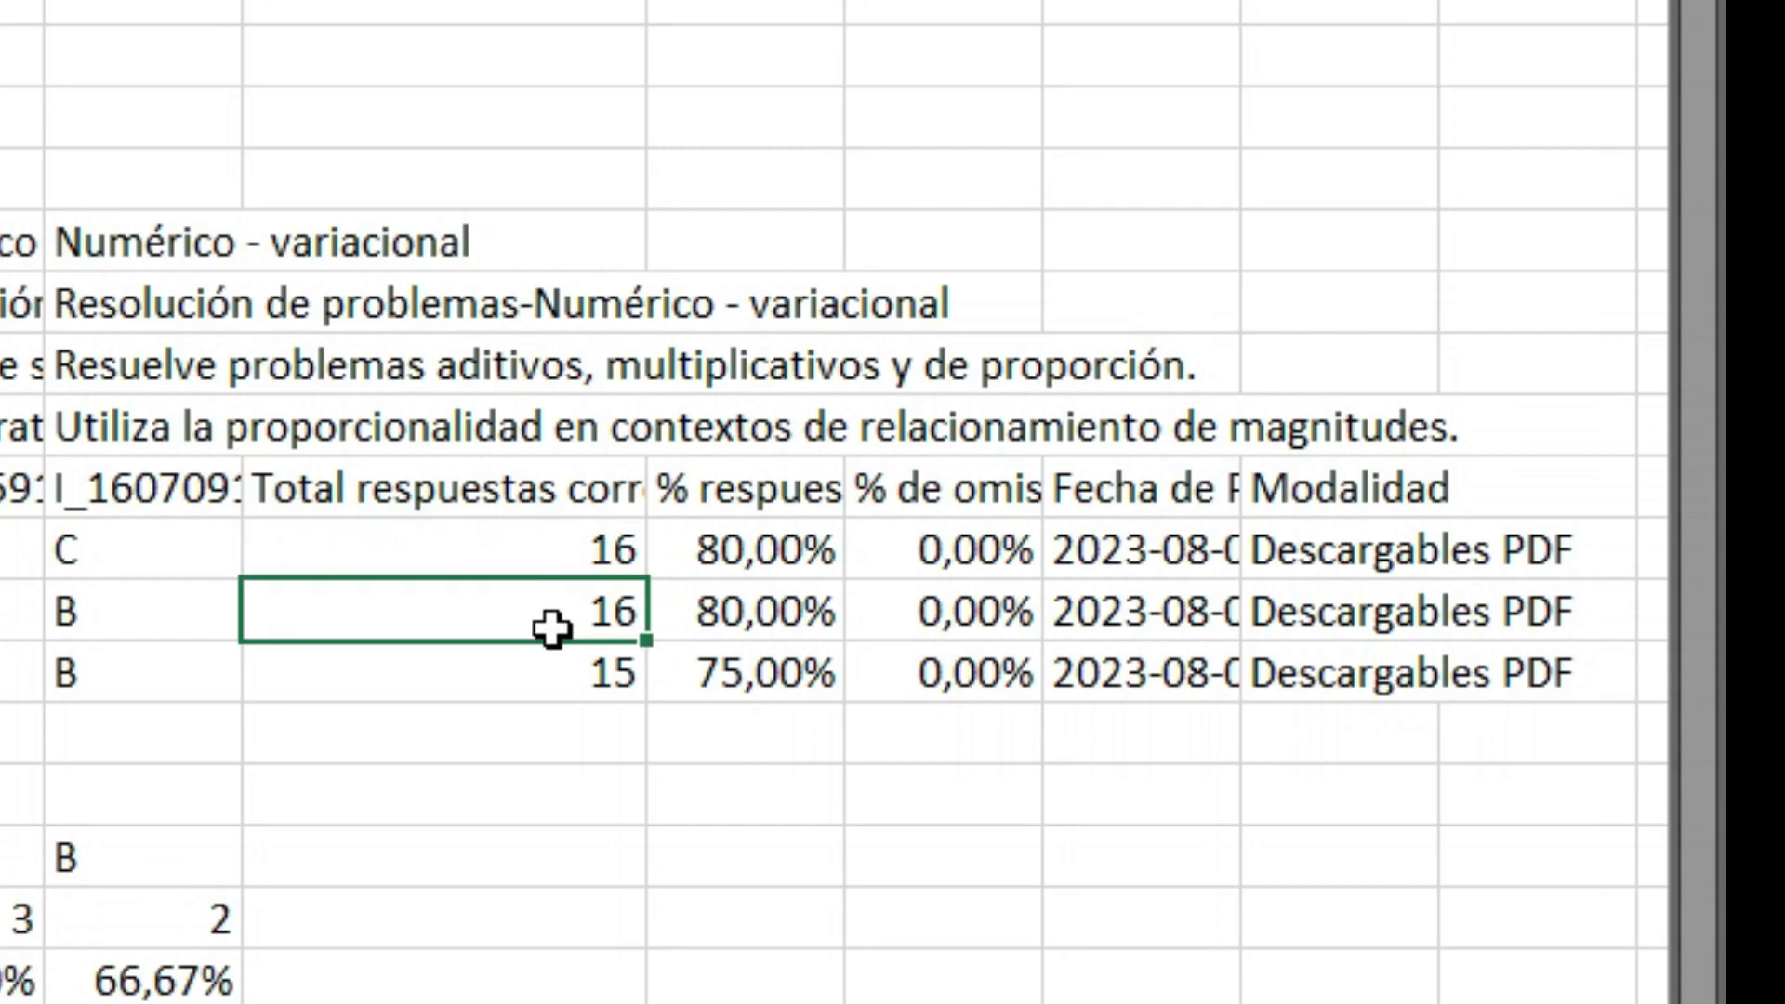
{"action": "left_click", "coordinate": [559, 677]}
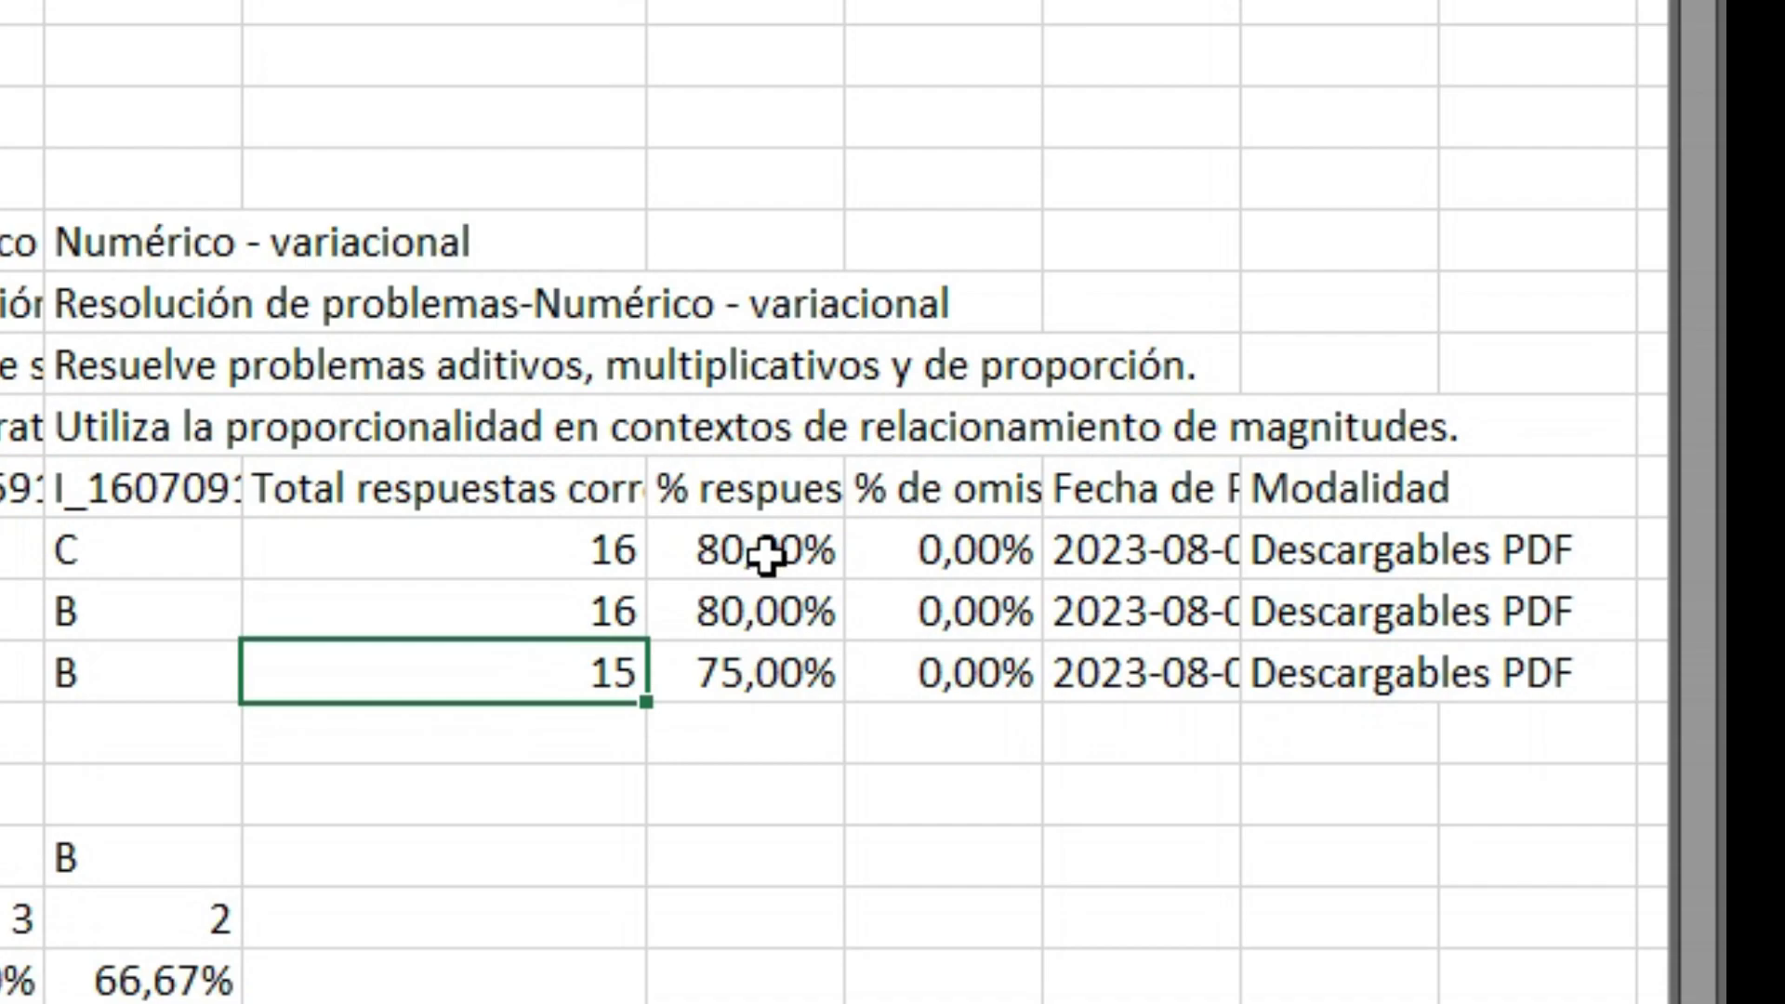
{"action": "left_click", "coordinate": [769, 500]}
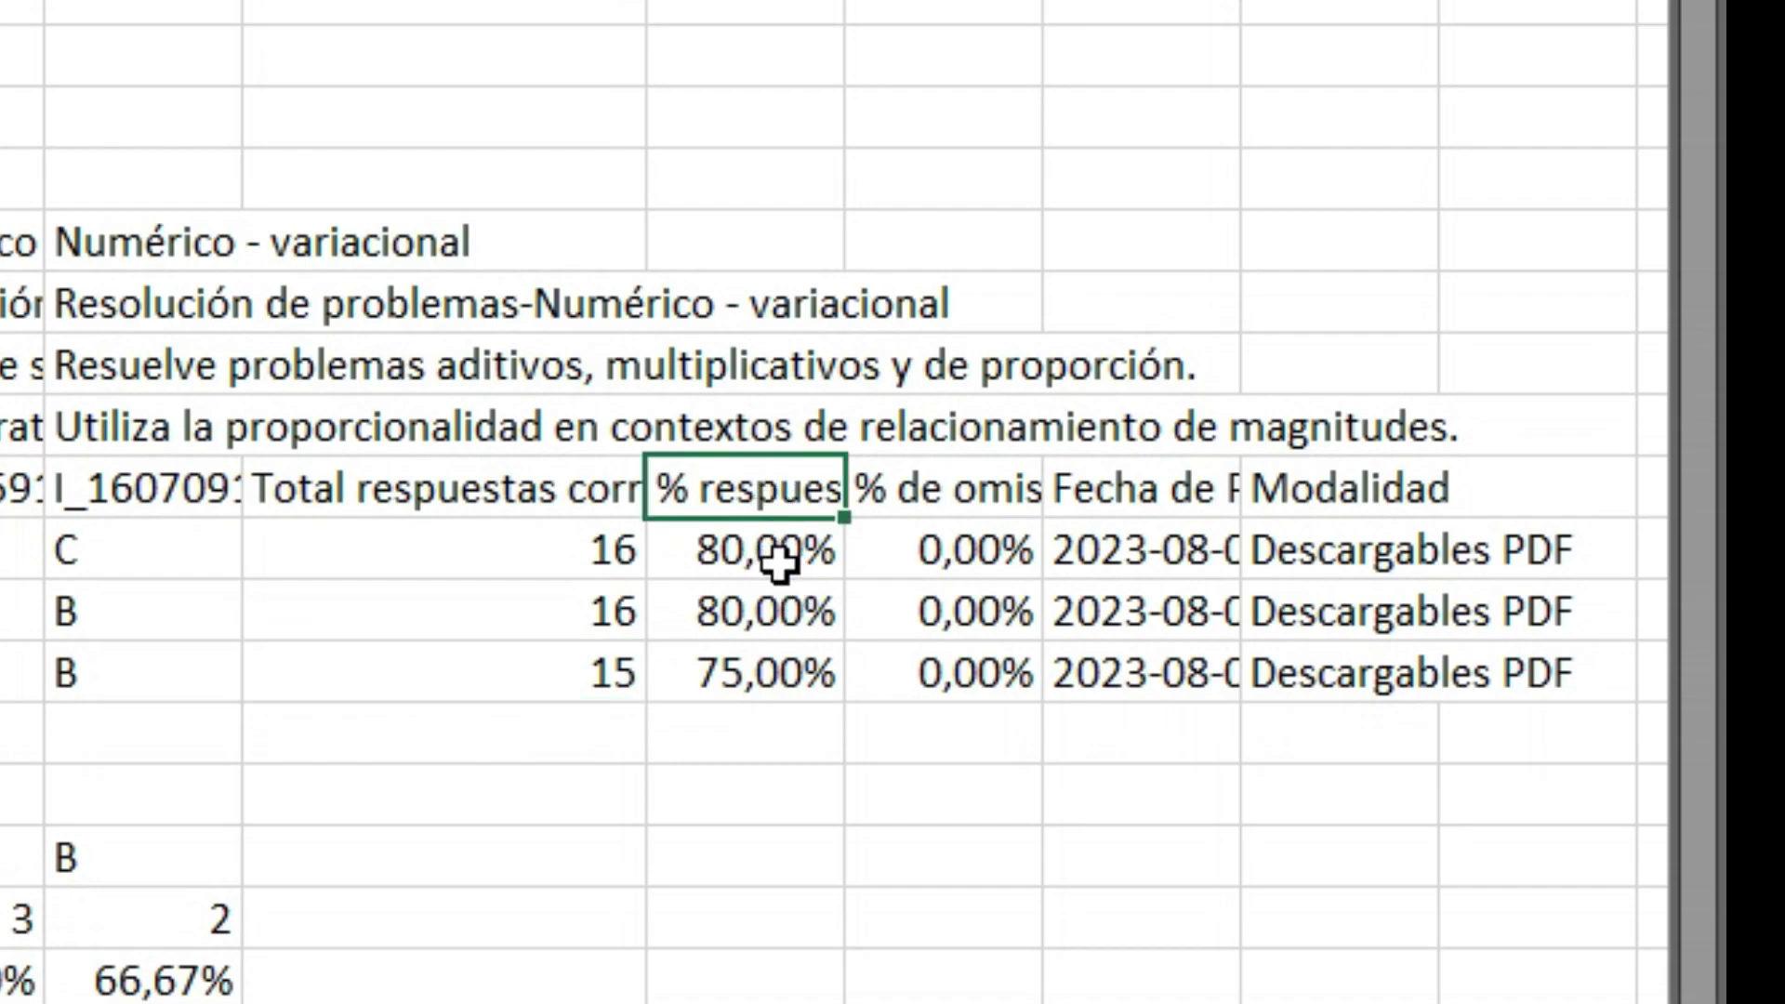
{"action": "left_click", "coordinate": [781, 559]}
{"action": "left_click", "coordinate": [771, 609]}
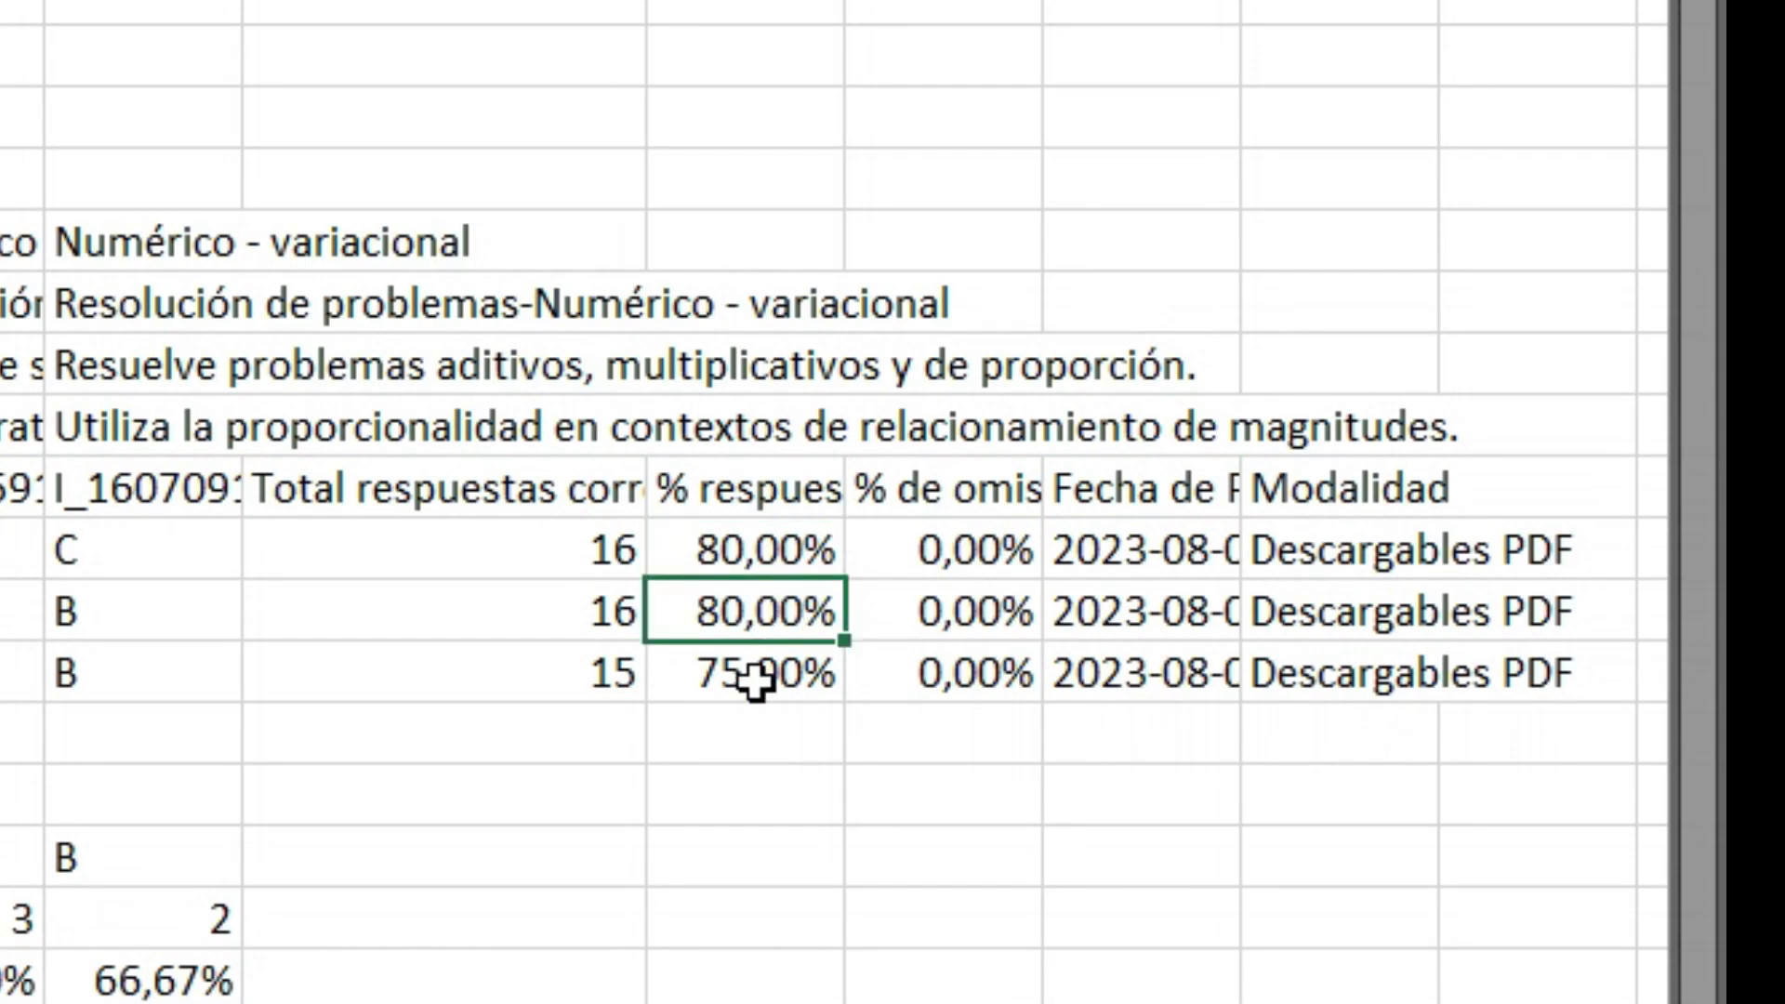
{"action": "left_click", "coordinate": [758, 680]}
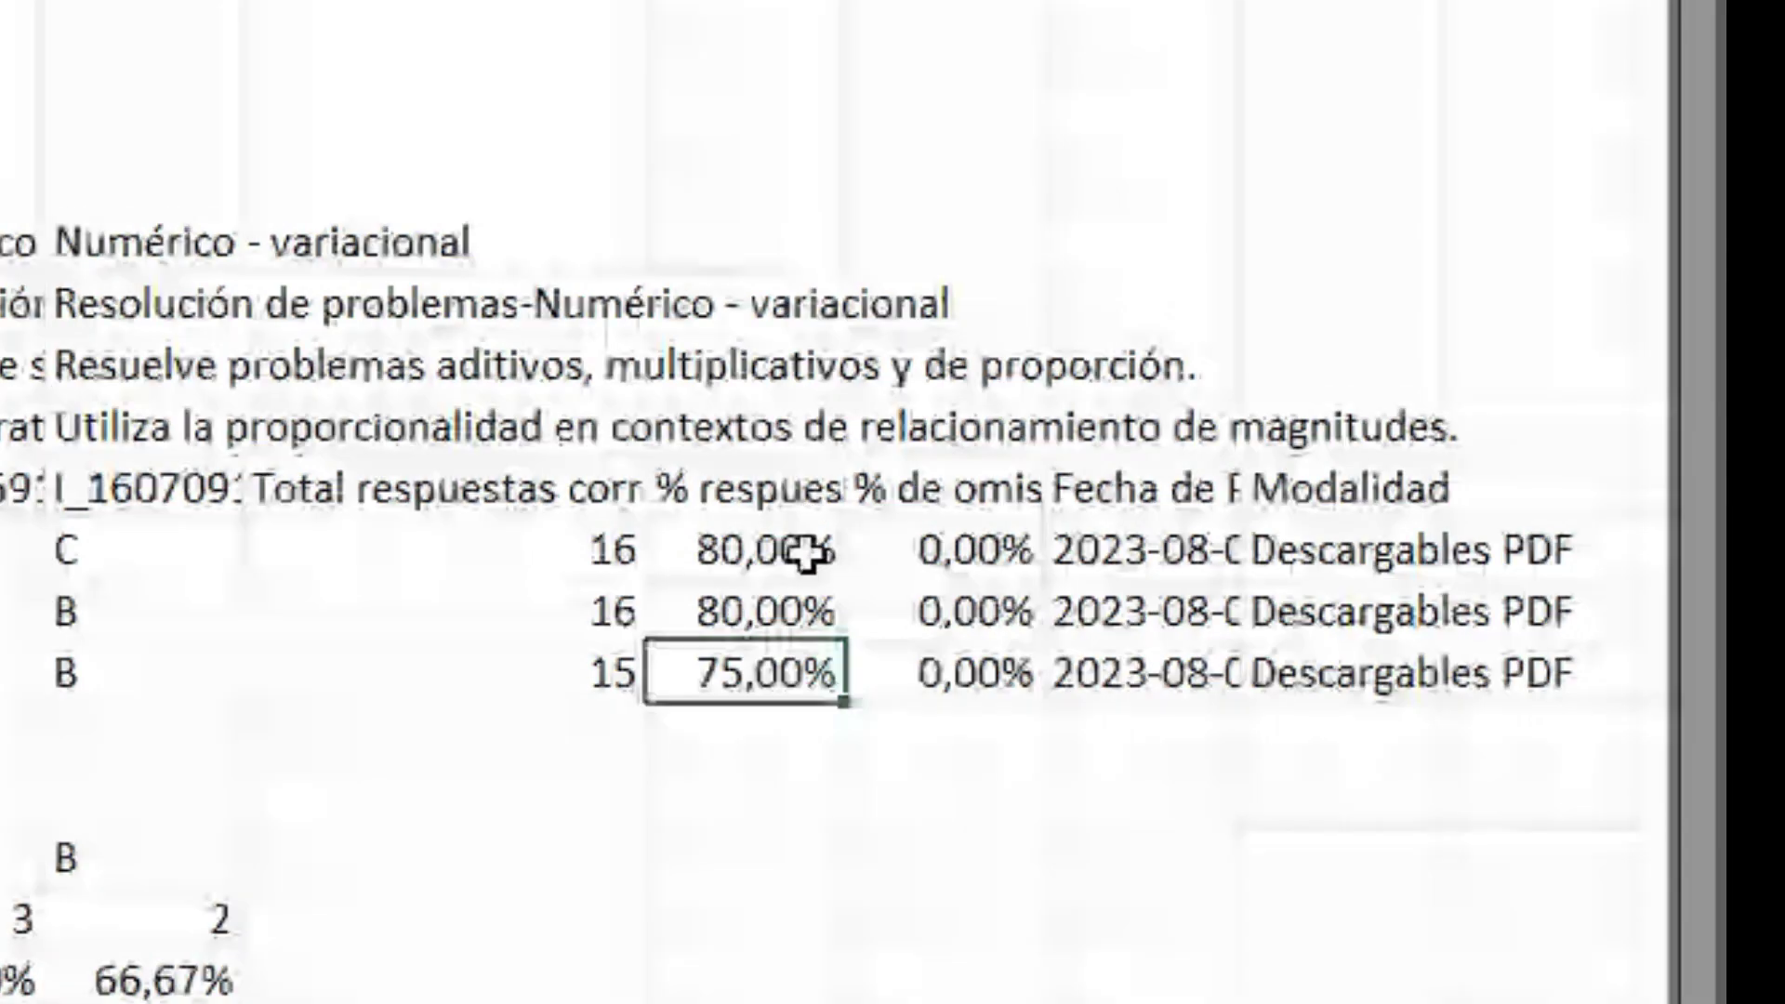
Step: Select the three students' totals and percentages of correct answers together, and compare the first two students' totals
{"action": "left_click_drag", "start_coordinate": [804, 555], "coordinate": [470, 677]}
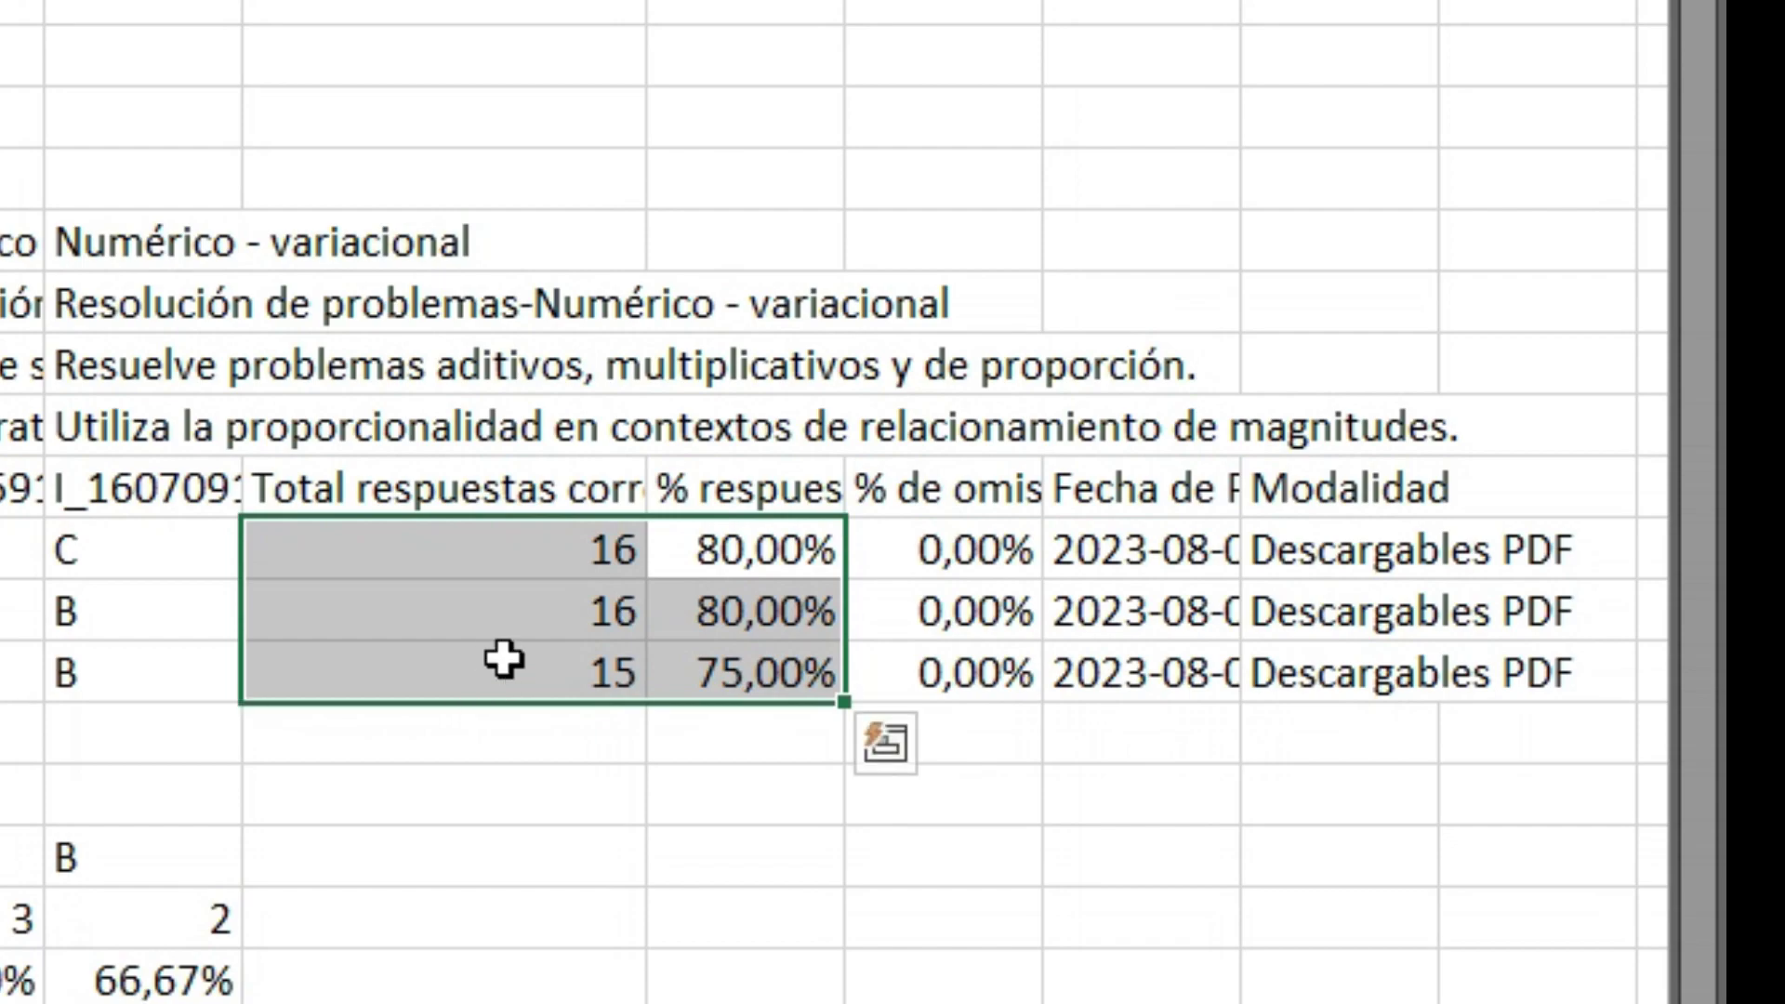
{"action": "left_click", "coordinate": [630, 562]}
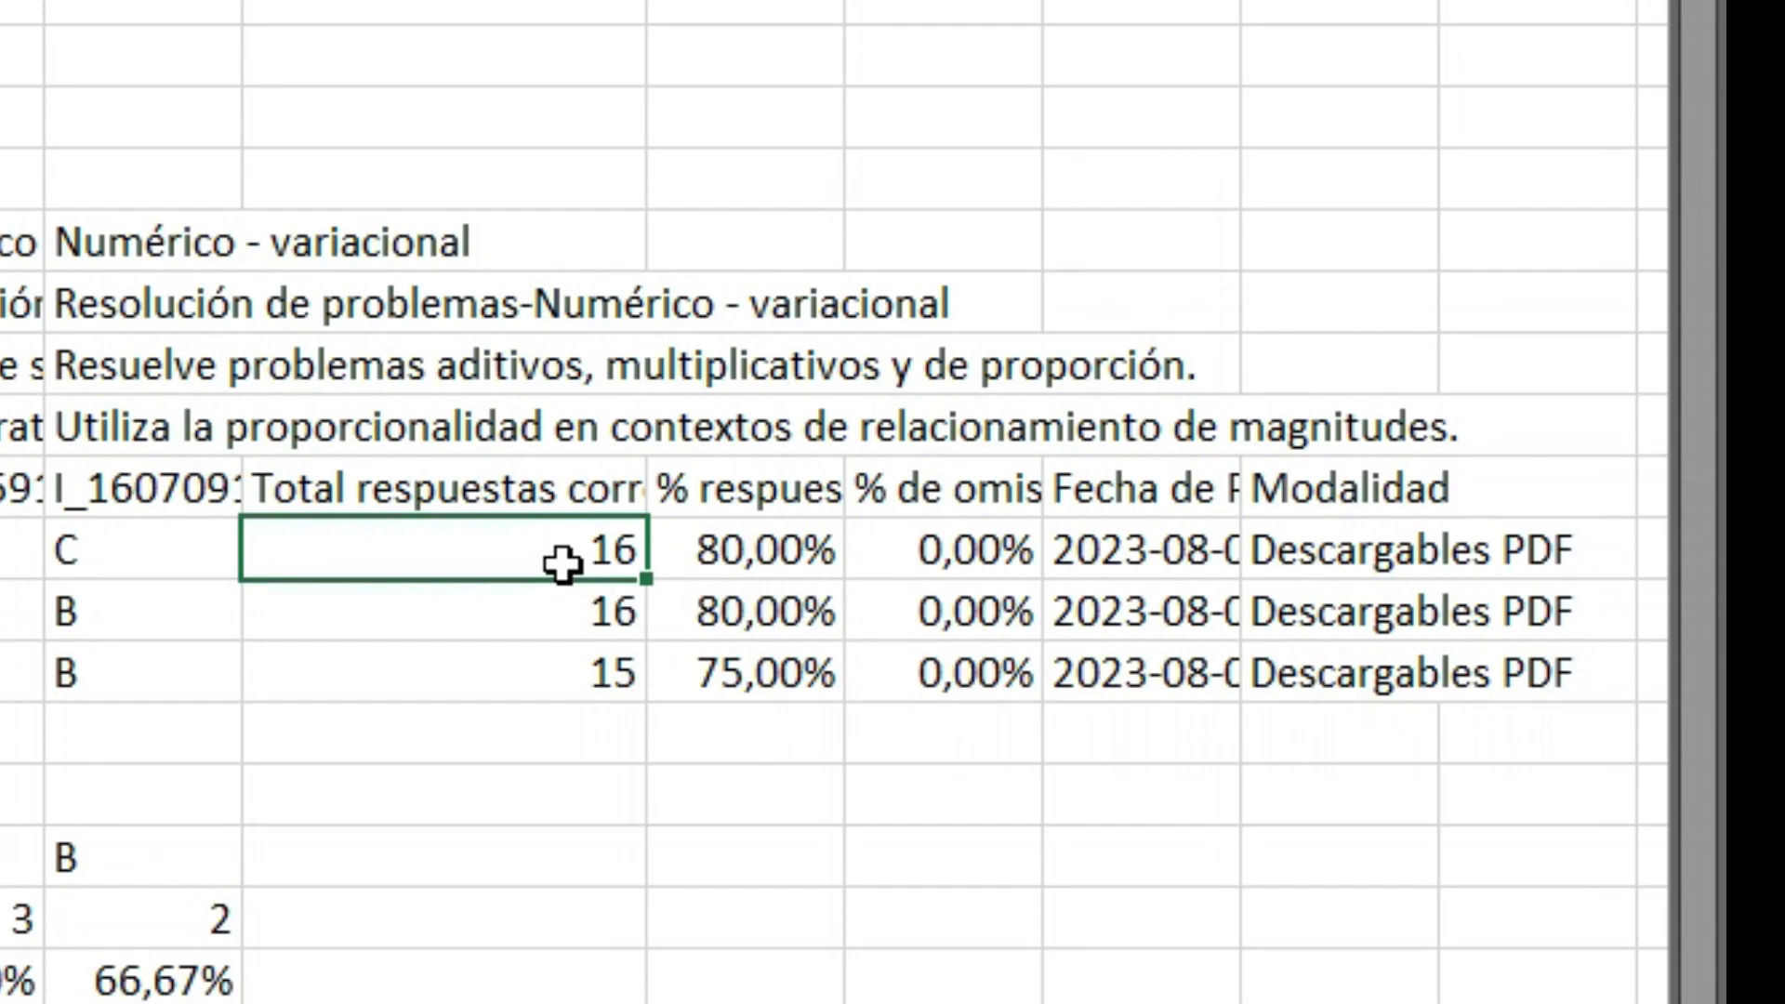
{"action": "left_click", "coordinate": [548, 617]}
{"action": "left_click", "coordinate": [561, 567]}
{"action": "left_click_drag", "start_coordinate": [595, 557], "coordinate": [781, 549]}
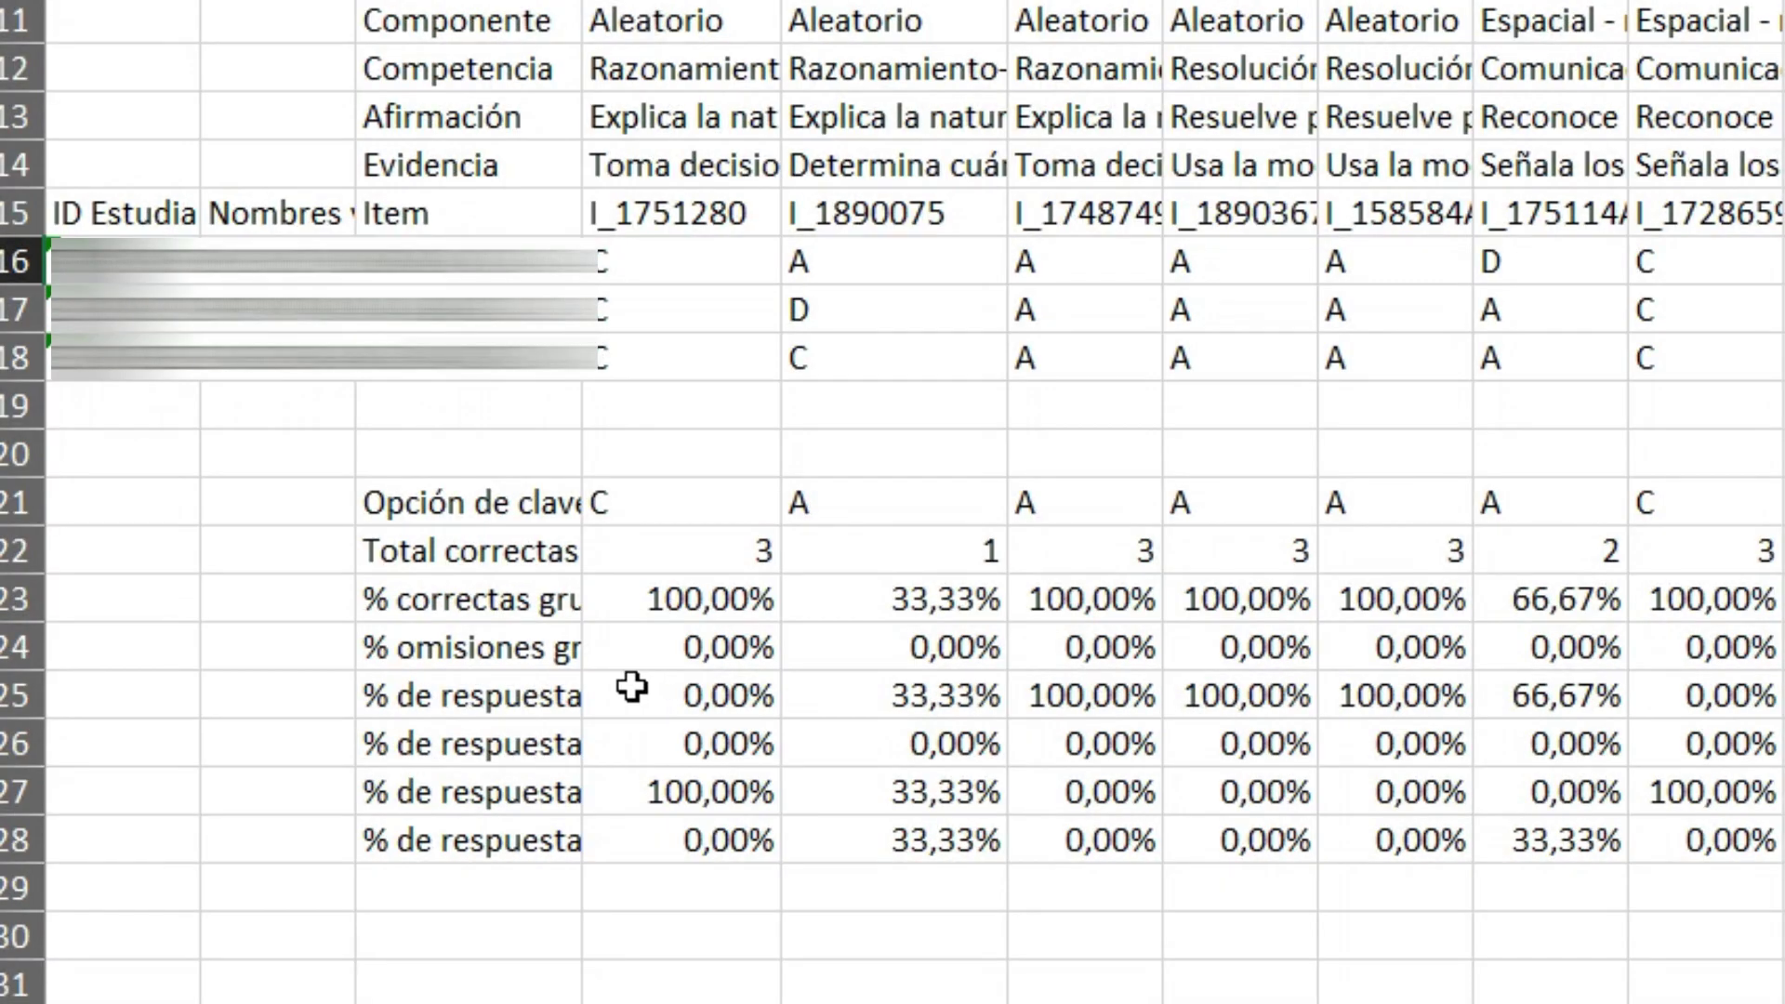
Step: Select the students' answer rows 16 to 18, and the group statistics block from the answer key in row 21 to row 28
{"action": "left_click_drag", "start_coordinate": [121, 262], "coordinate": [1780, 367]}
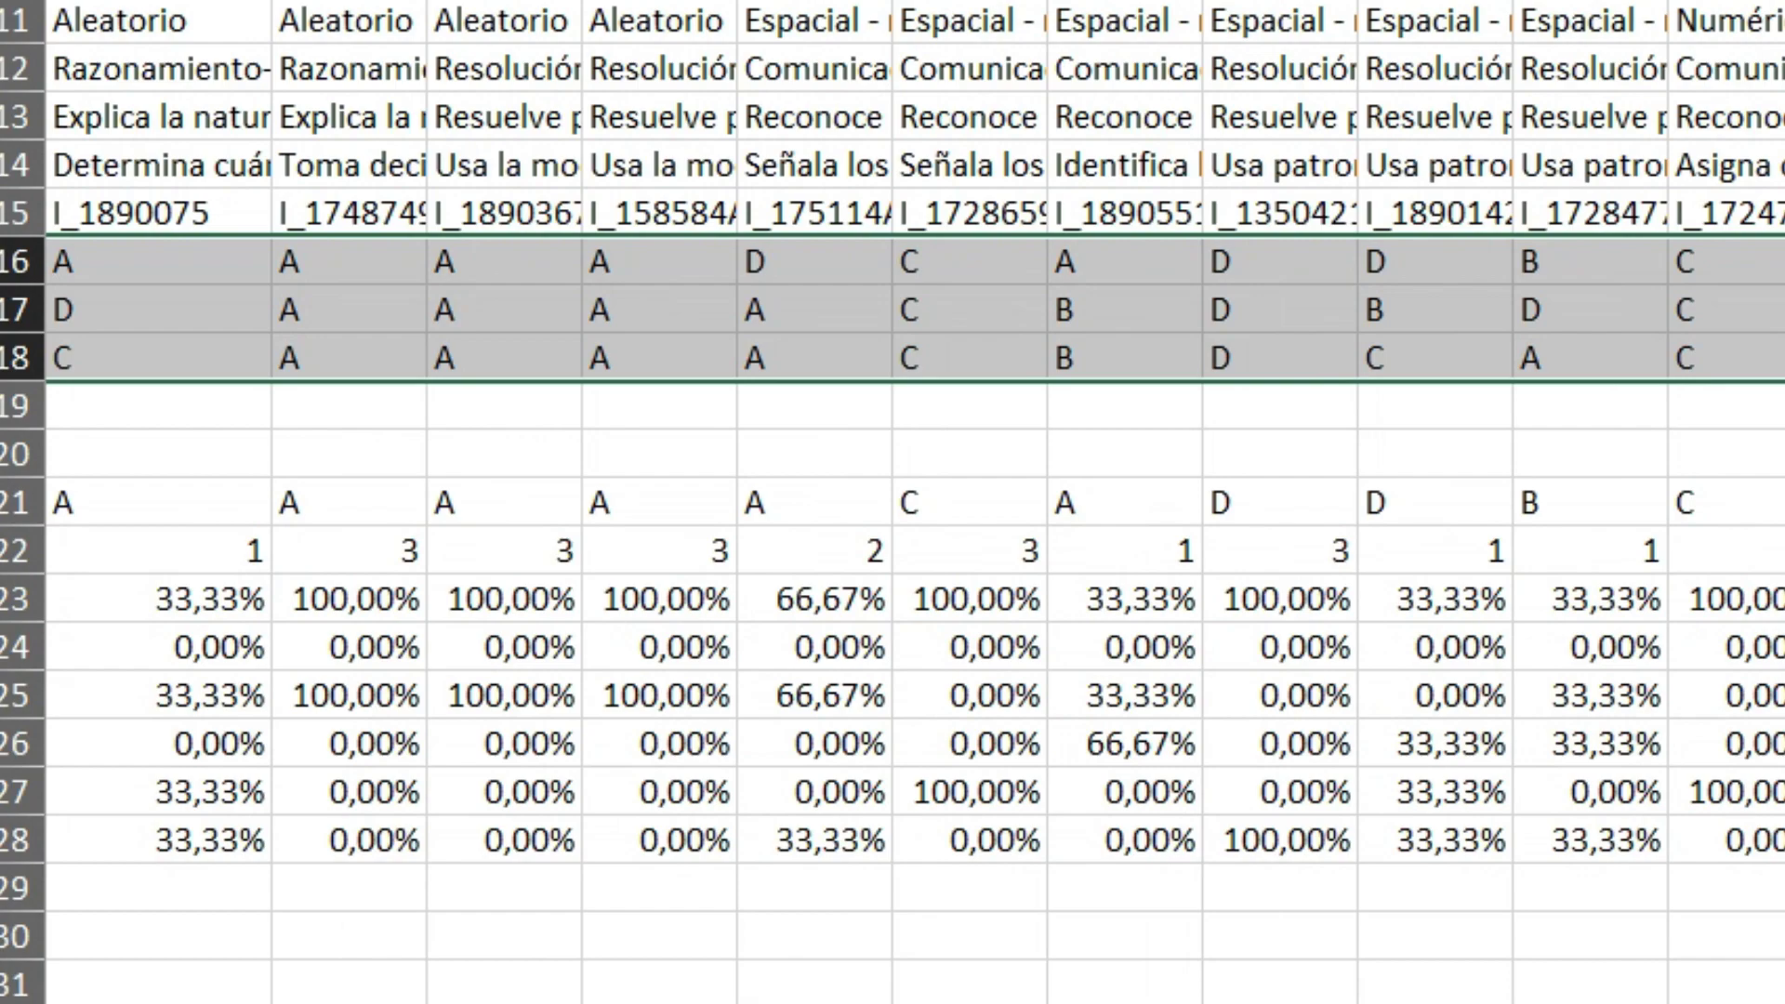
{"action": "scroll", "coordinate": [428, 474], "scroll_direction": "left", "scroll_amount": 4}
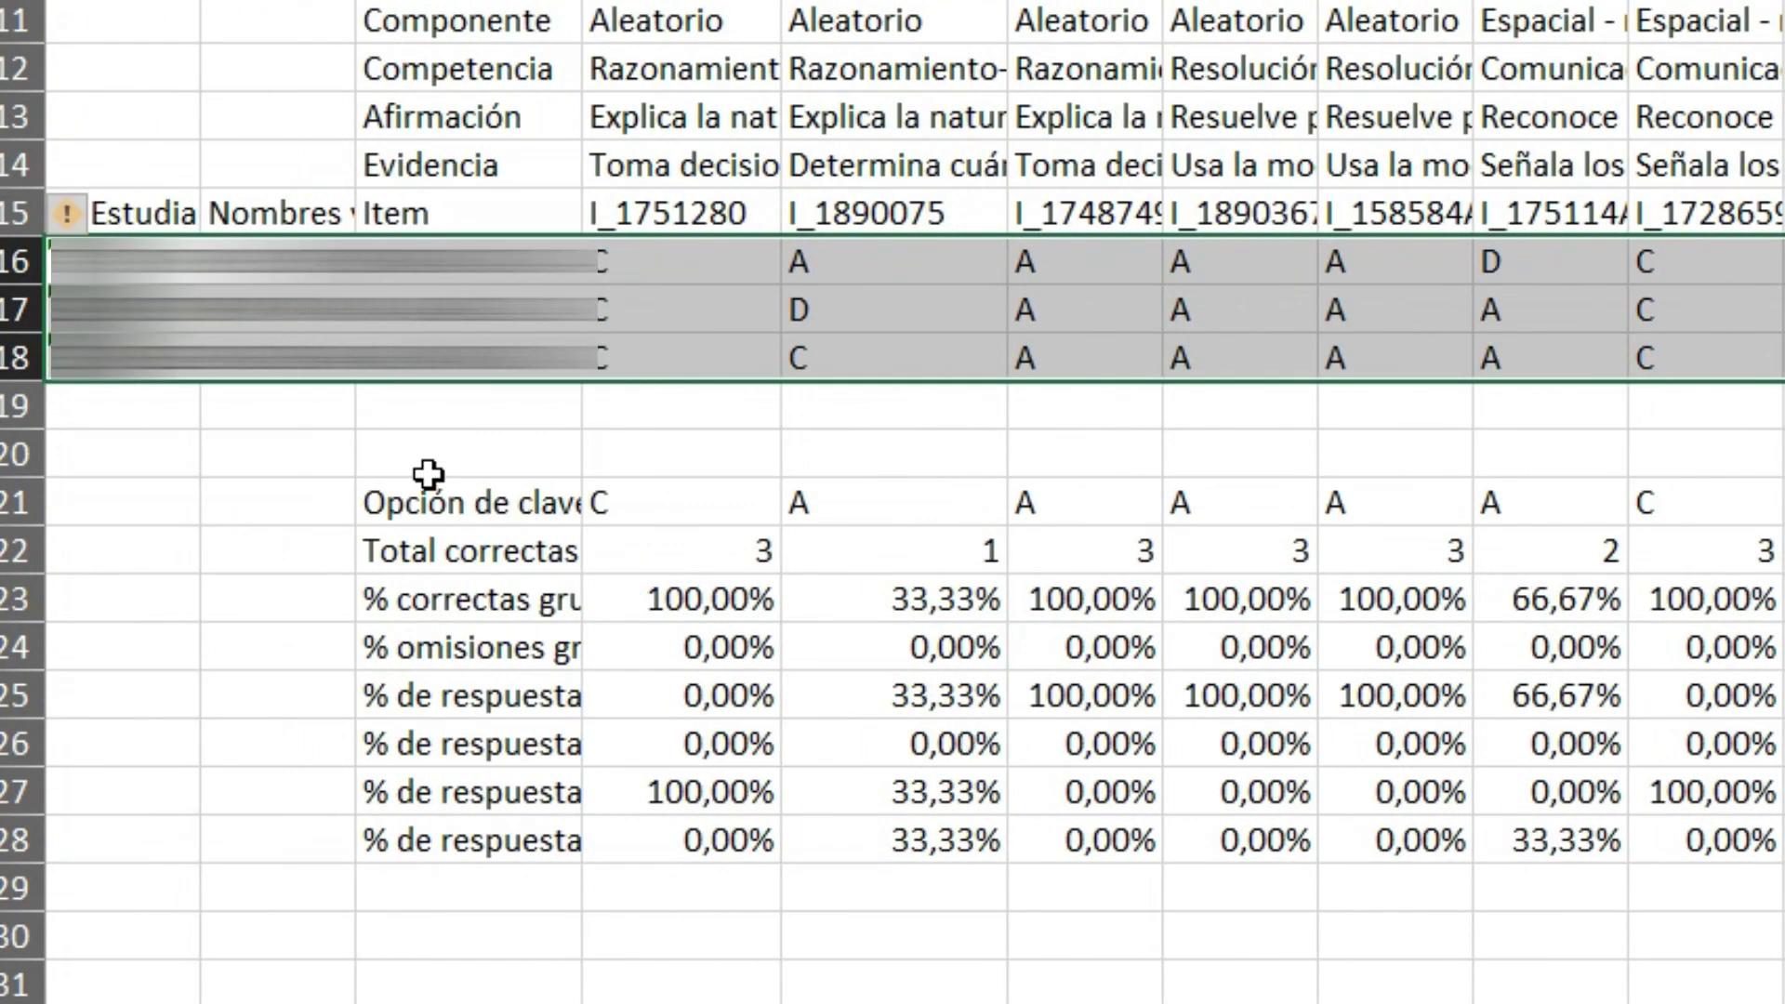
{"action": "left_click_drag", "start_coordinate": [450, 506], "coordinate": [1780, 841]}
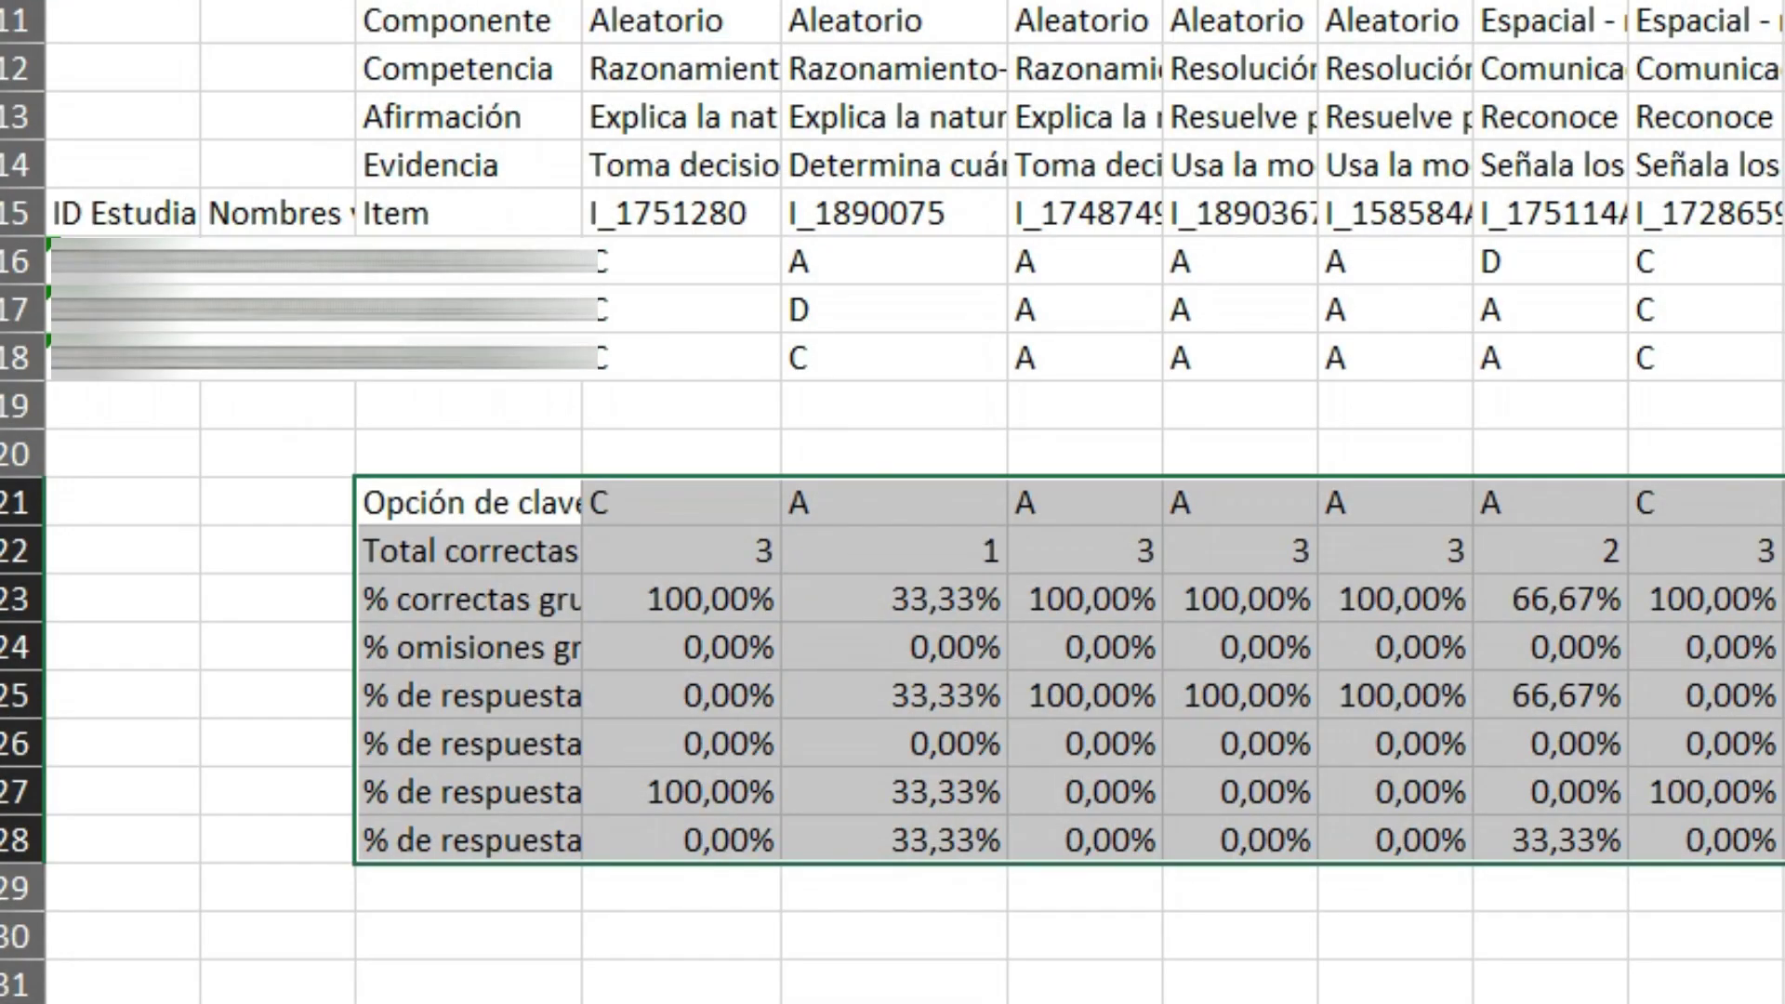
Step: Highlight the first question's item code, I_1751280, with a yellow fill
{"action": "left_click", "coordinate": [688, 593]}
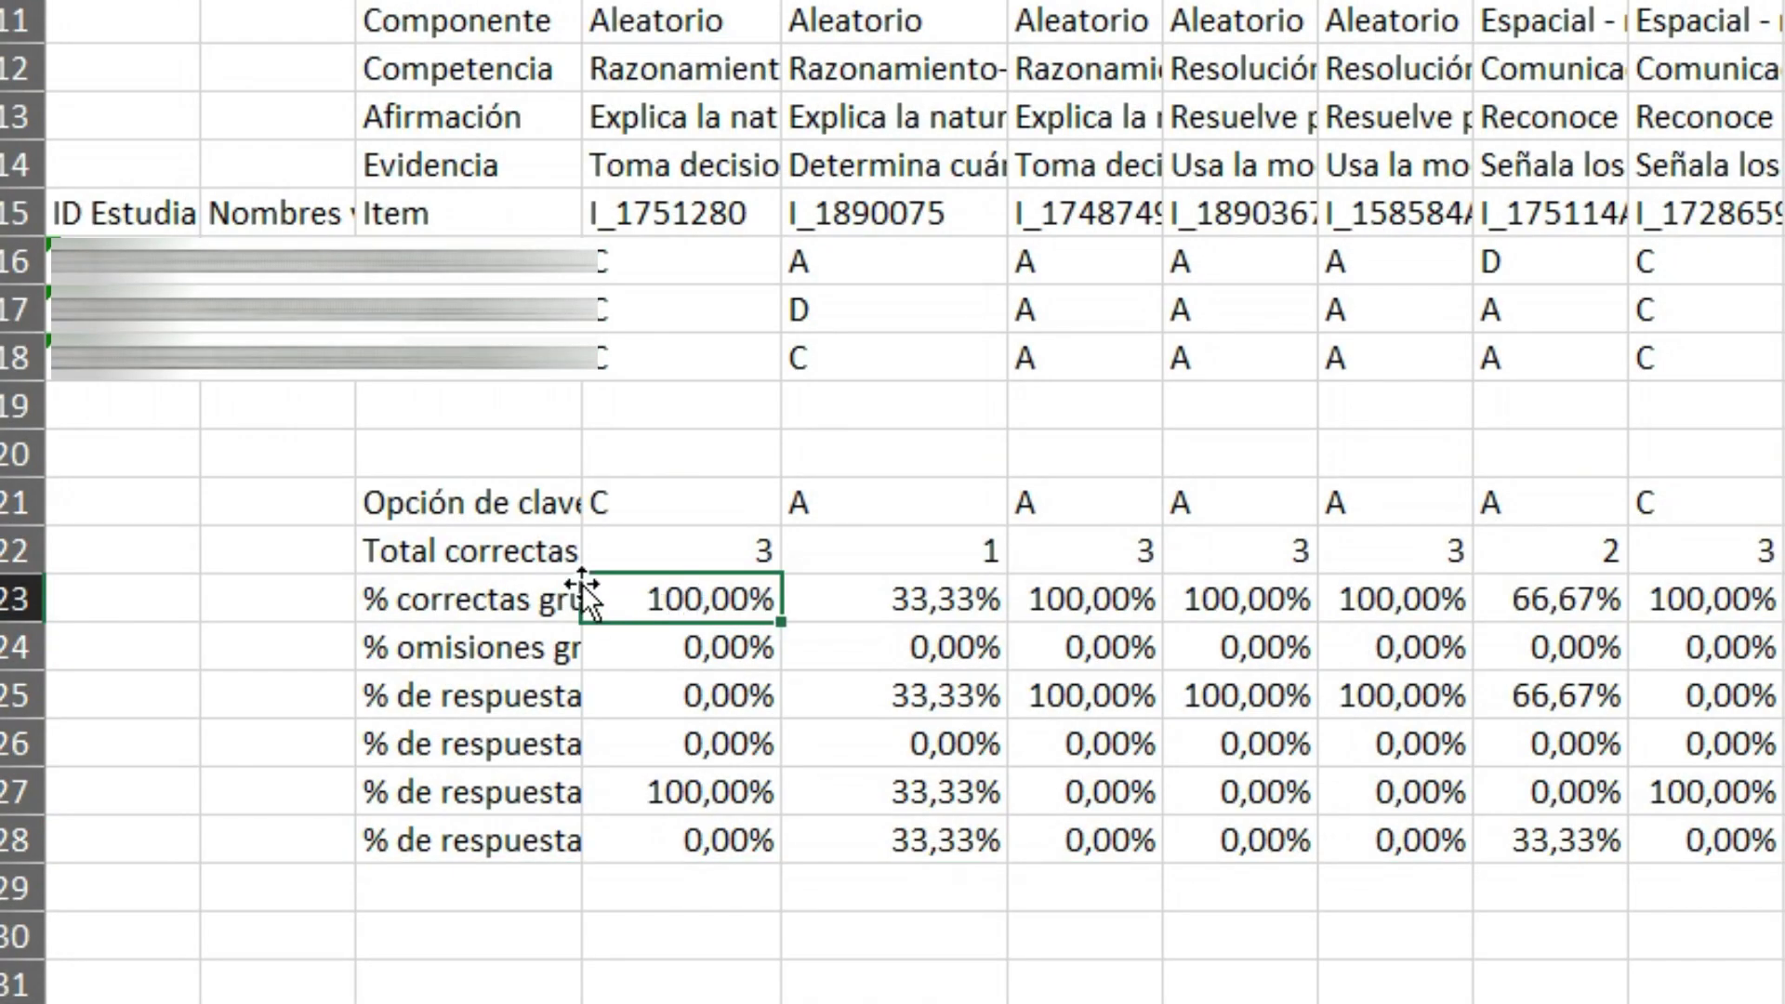
{"action": "left_click_drag", "start_coordinate": [697, 227], "coordinate": [632, 846]}
{"action": "left_click", "coordinate": [688, 218]}
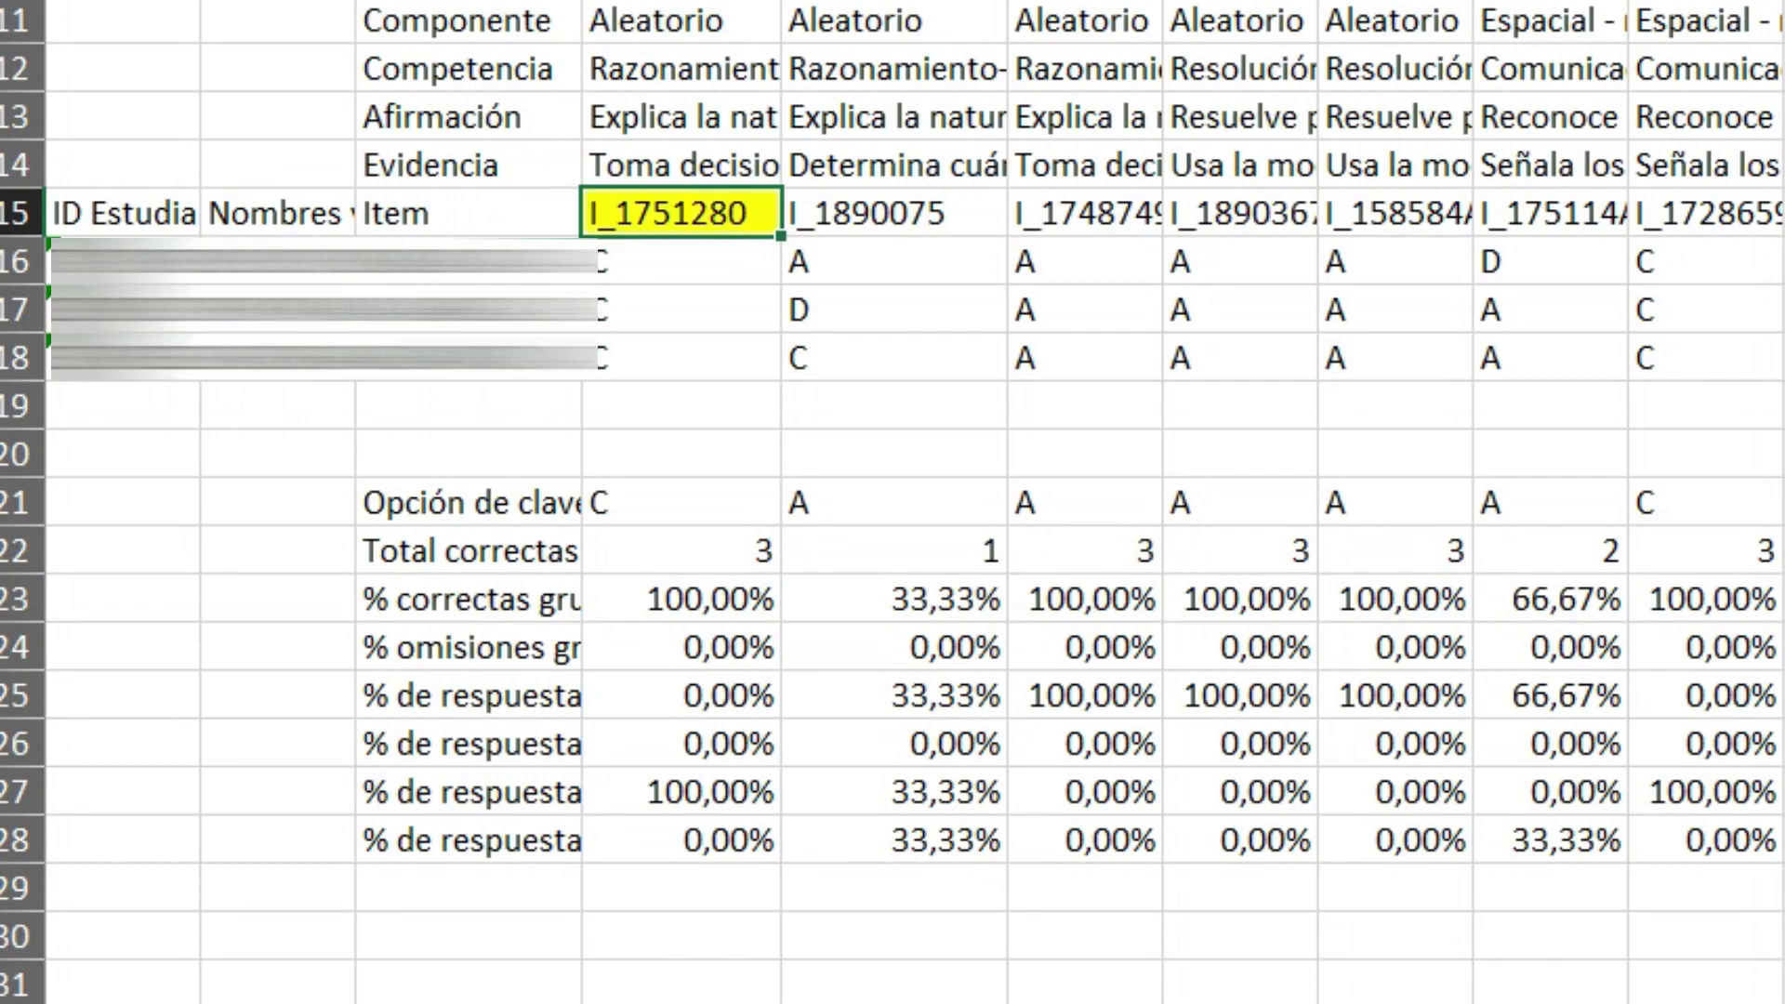
Step: Examine the total correct answers, group percentage of correct answers and Componente of item I_1751280
{"action": "left_click", "coordinate": [699, 554]}
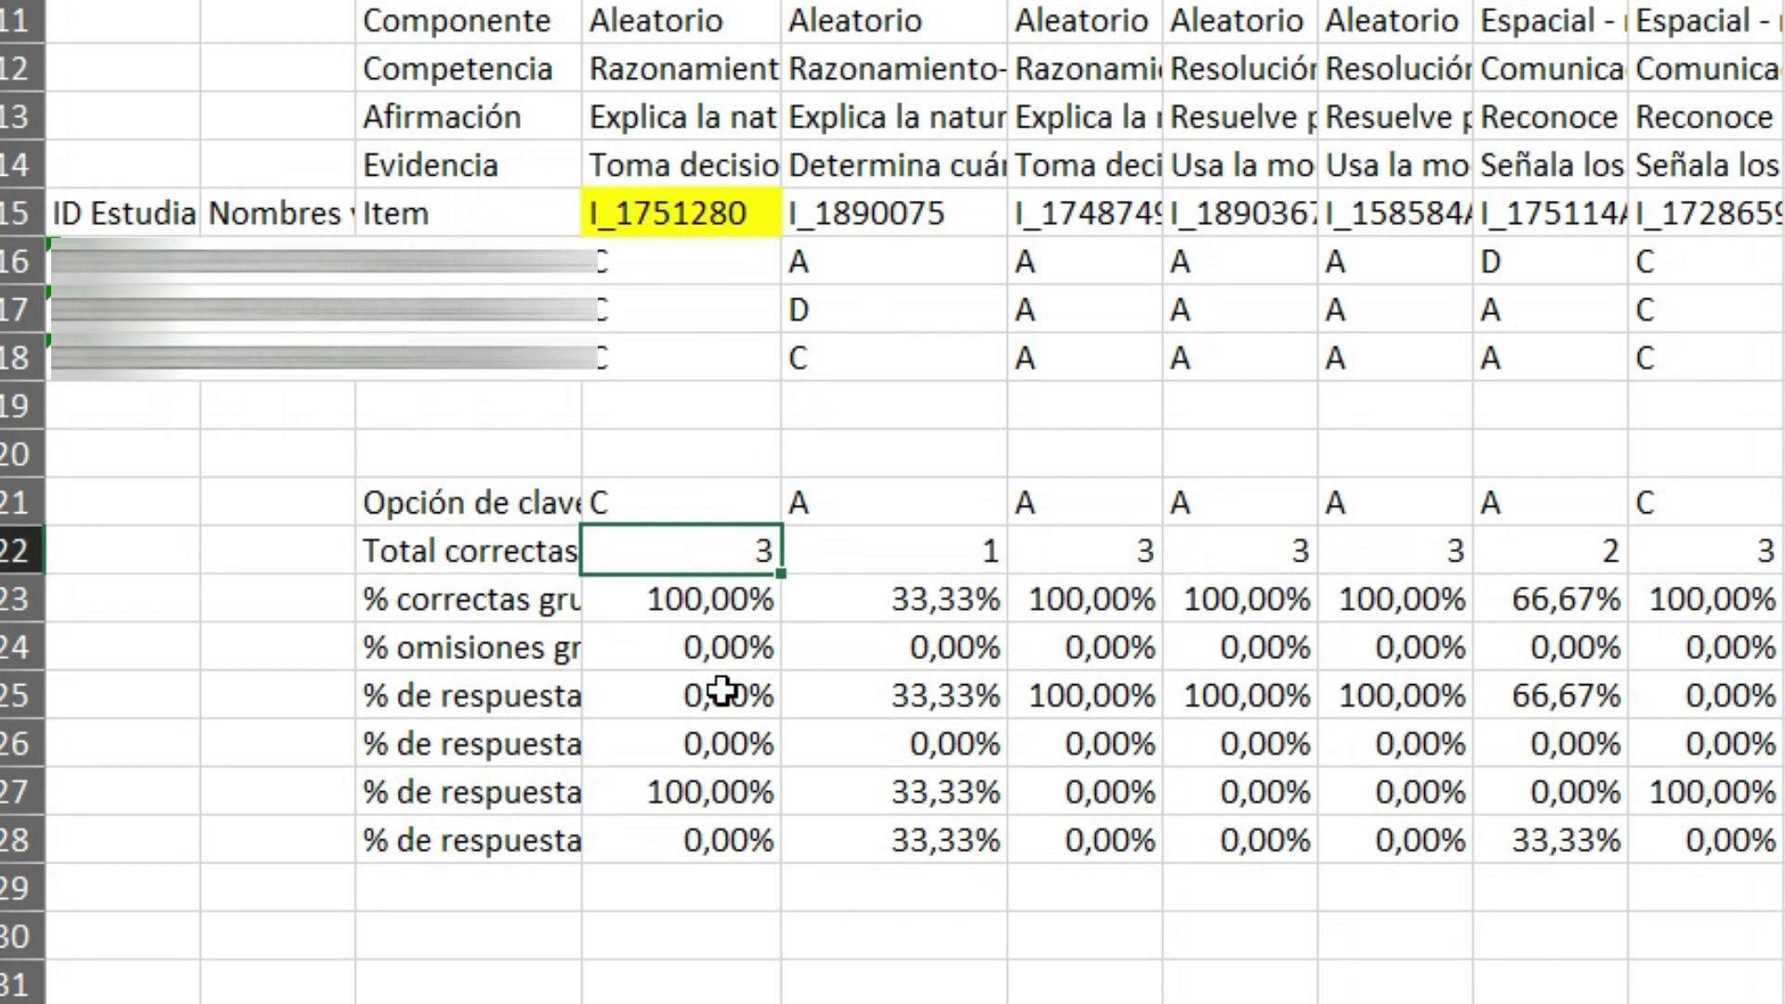
{"action": "left_click", "coordinate": [490, 614]}
{"action": "left_click", "coordinate": [662, 612]}
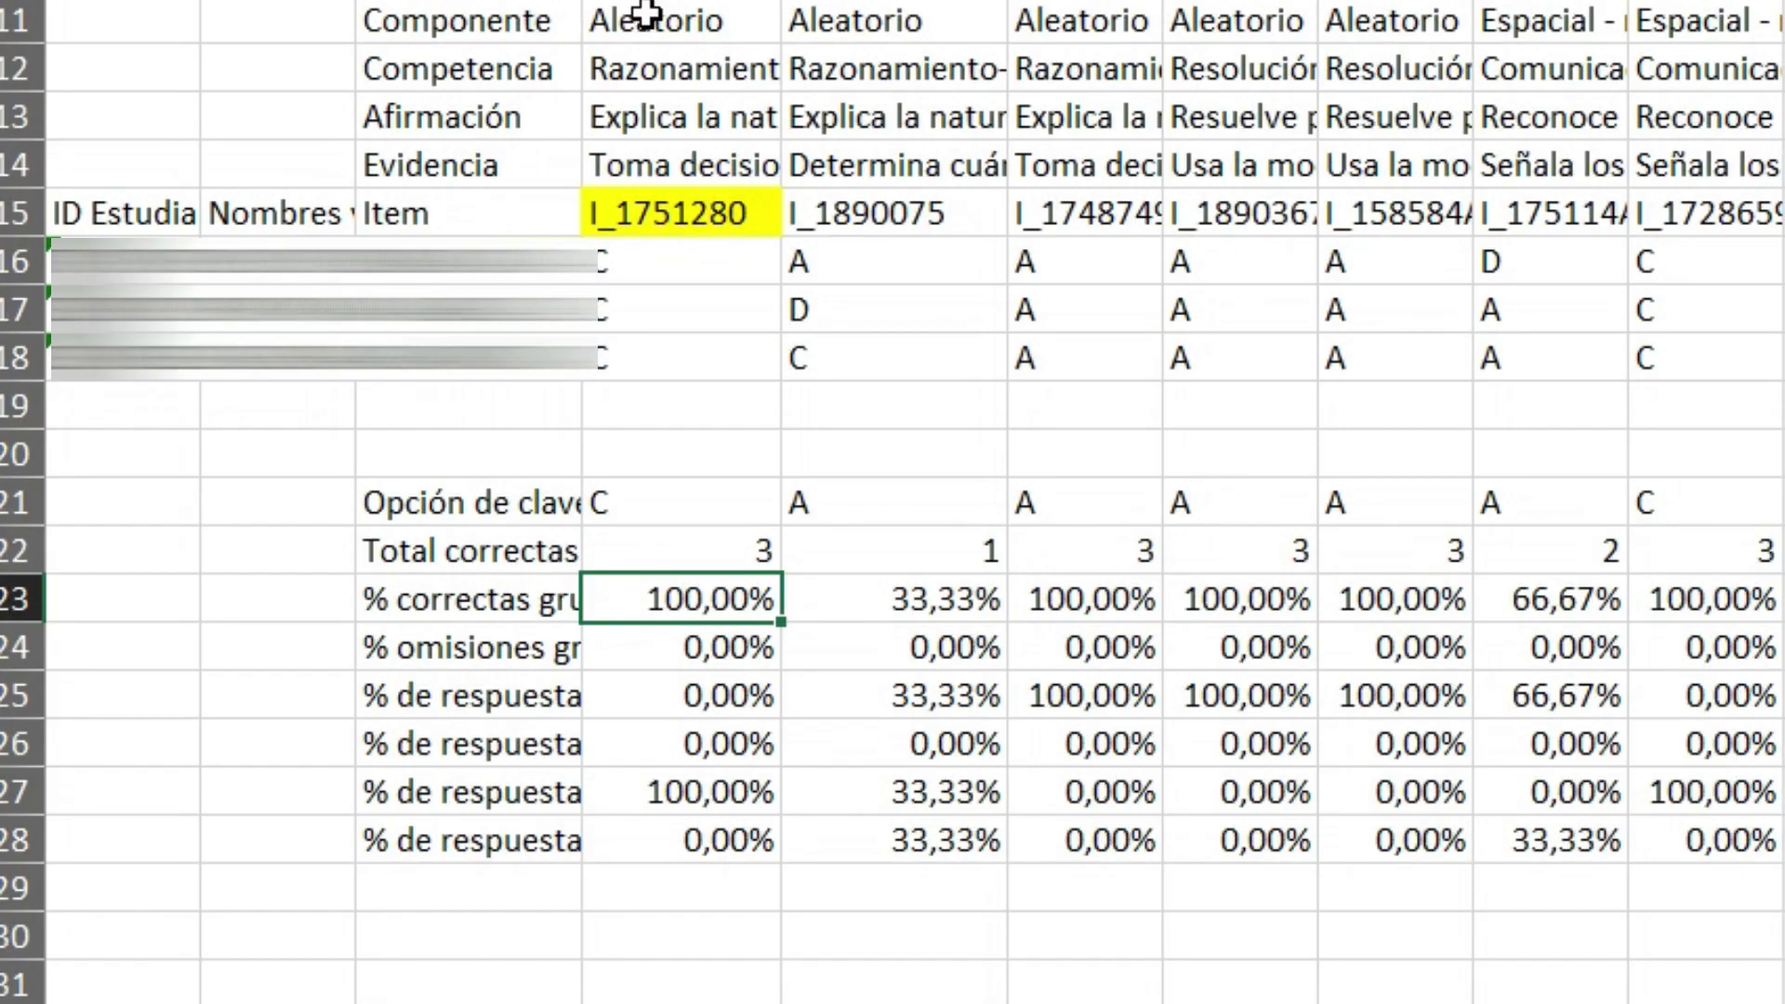
{"action": "left_click", "coordinate": [618, 21]}
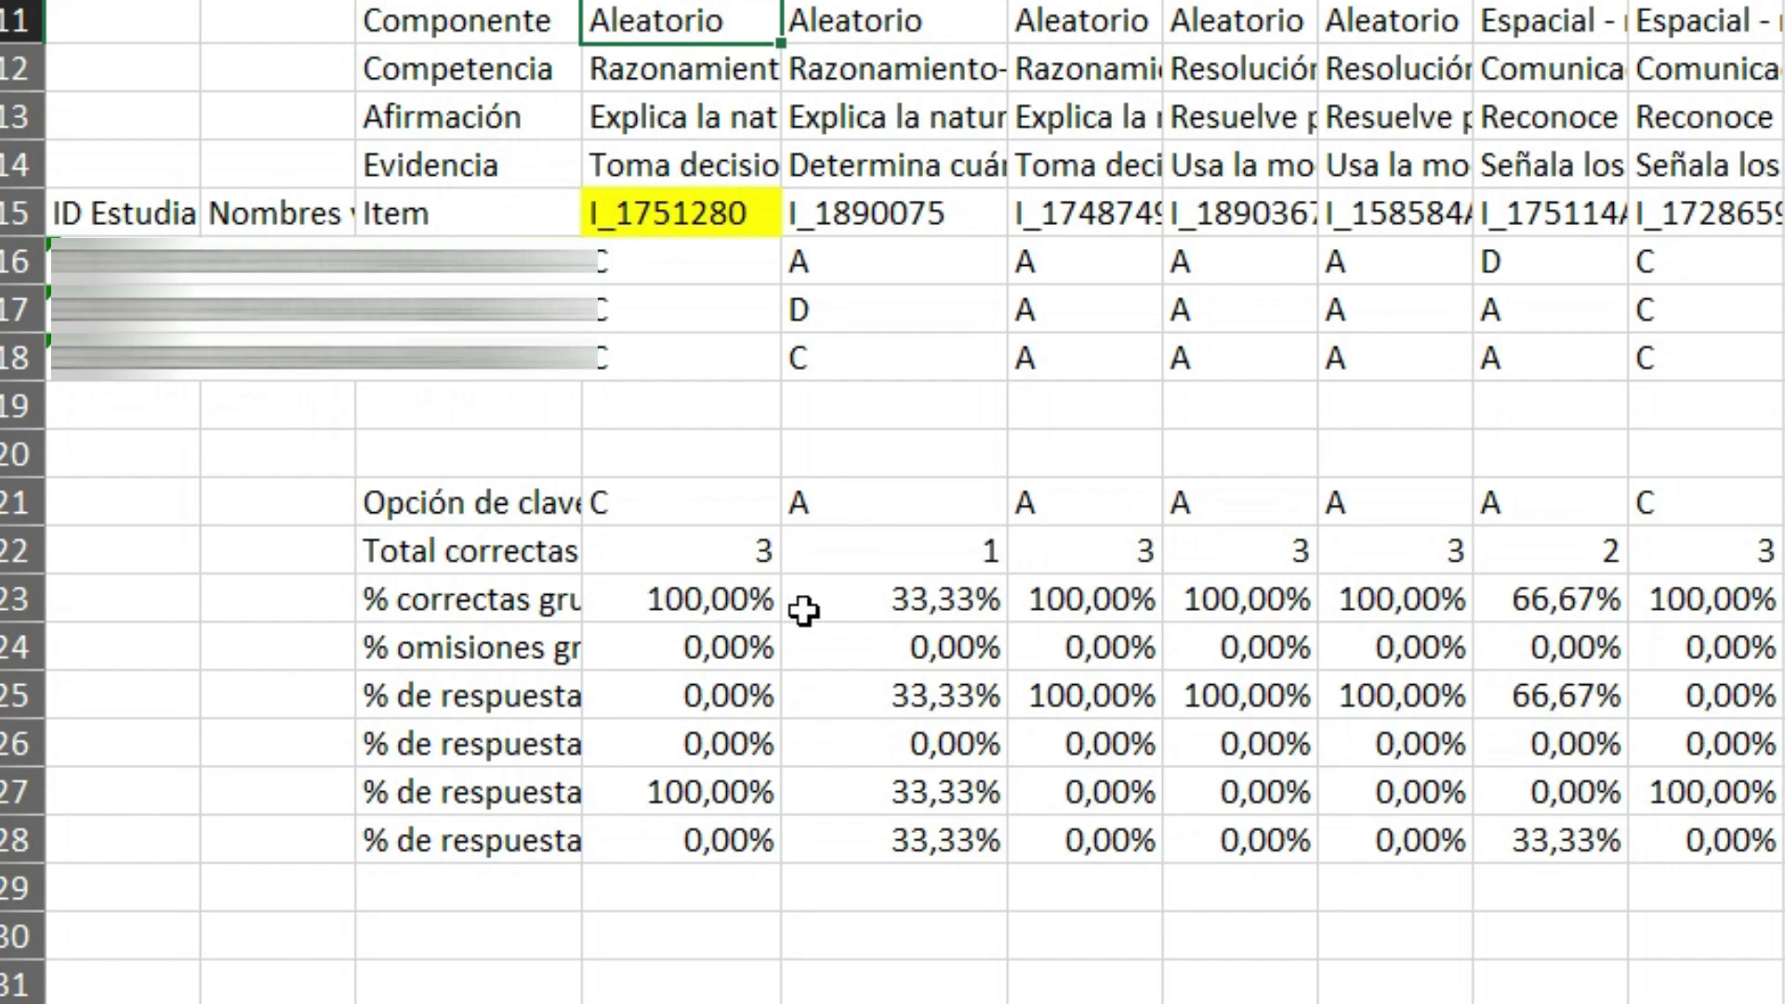
Step: Apply the same yellow fill to the second question's item code, I_1890075
{"action": "left_click", "coordinate": [882, 601]}
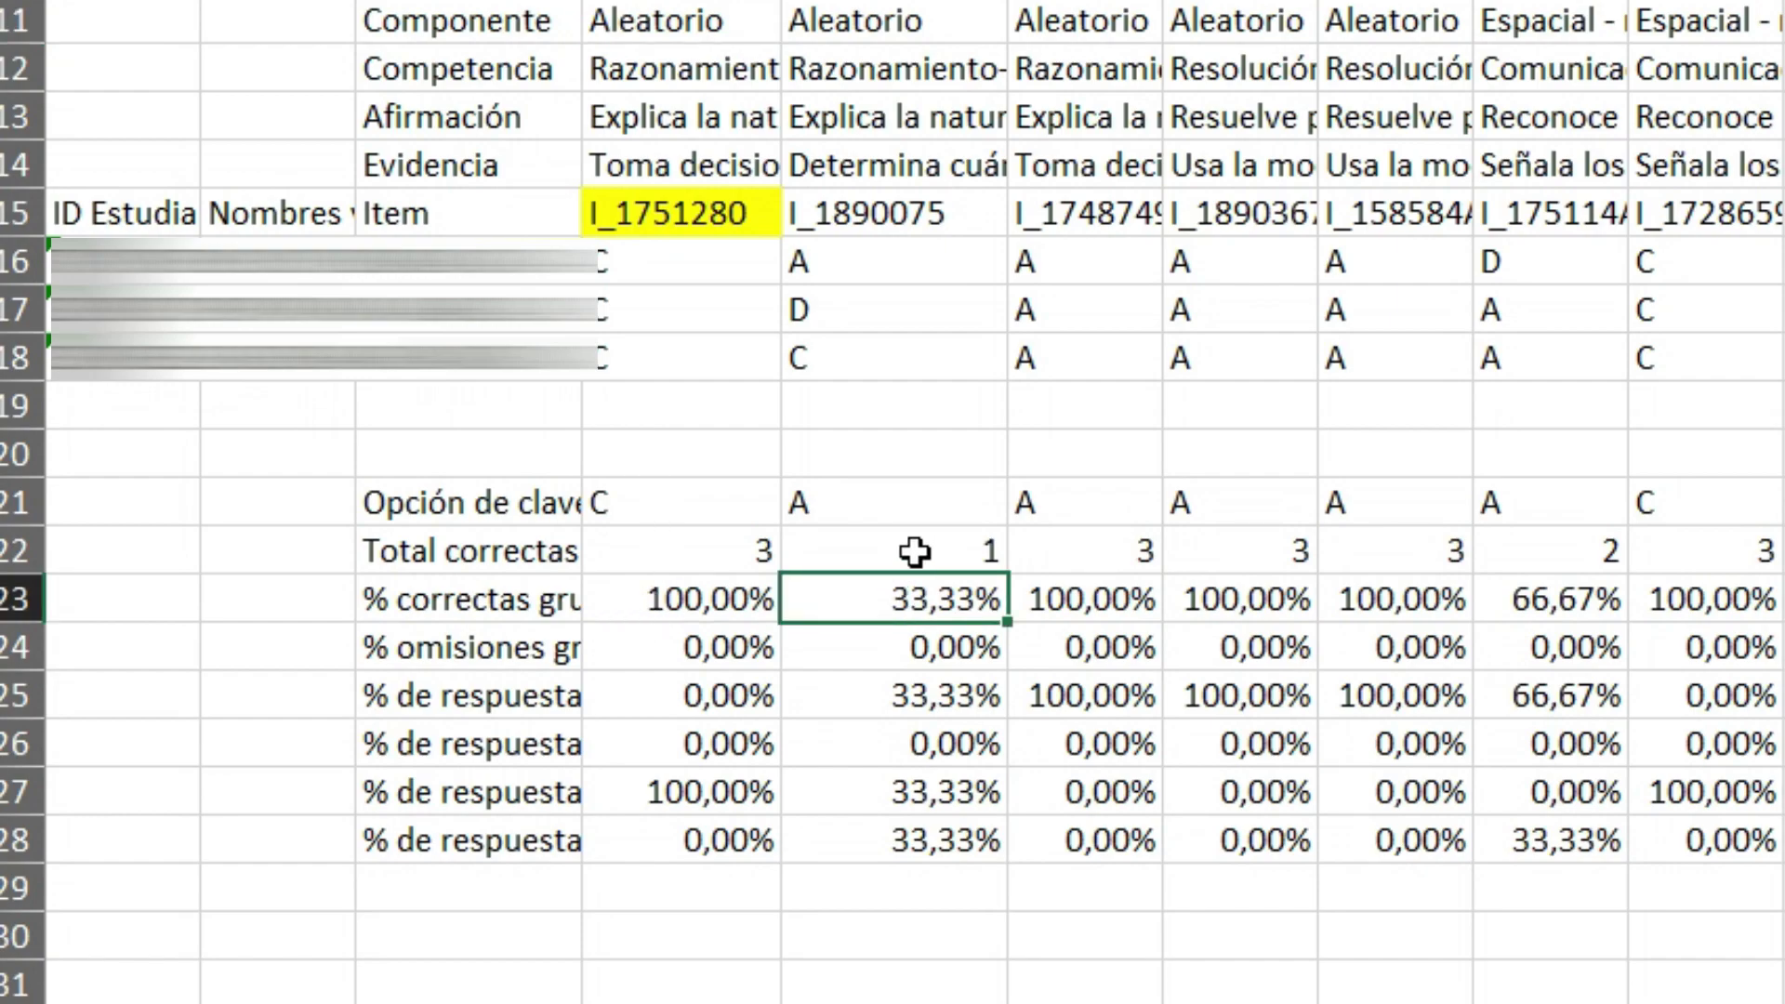
{"action": "left_click", "coordinate": [921, 212]}
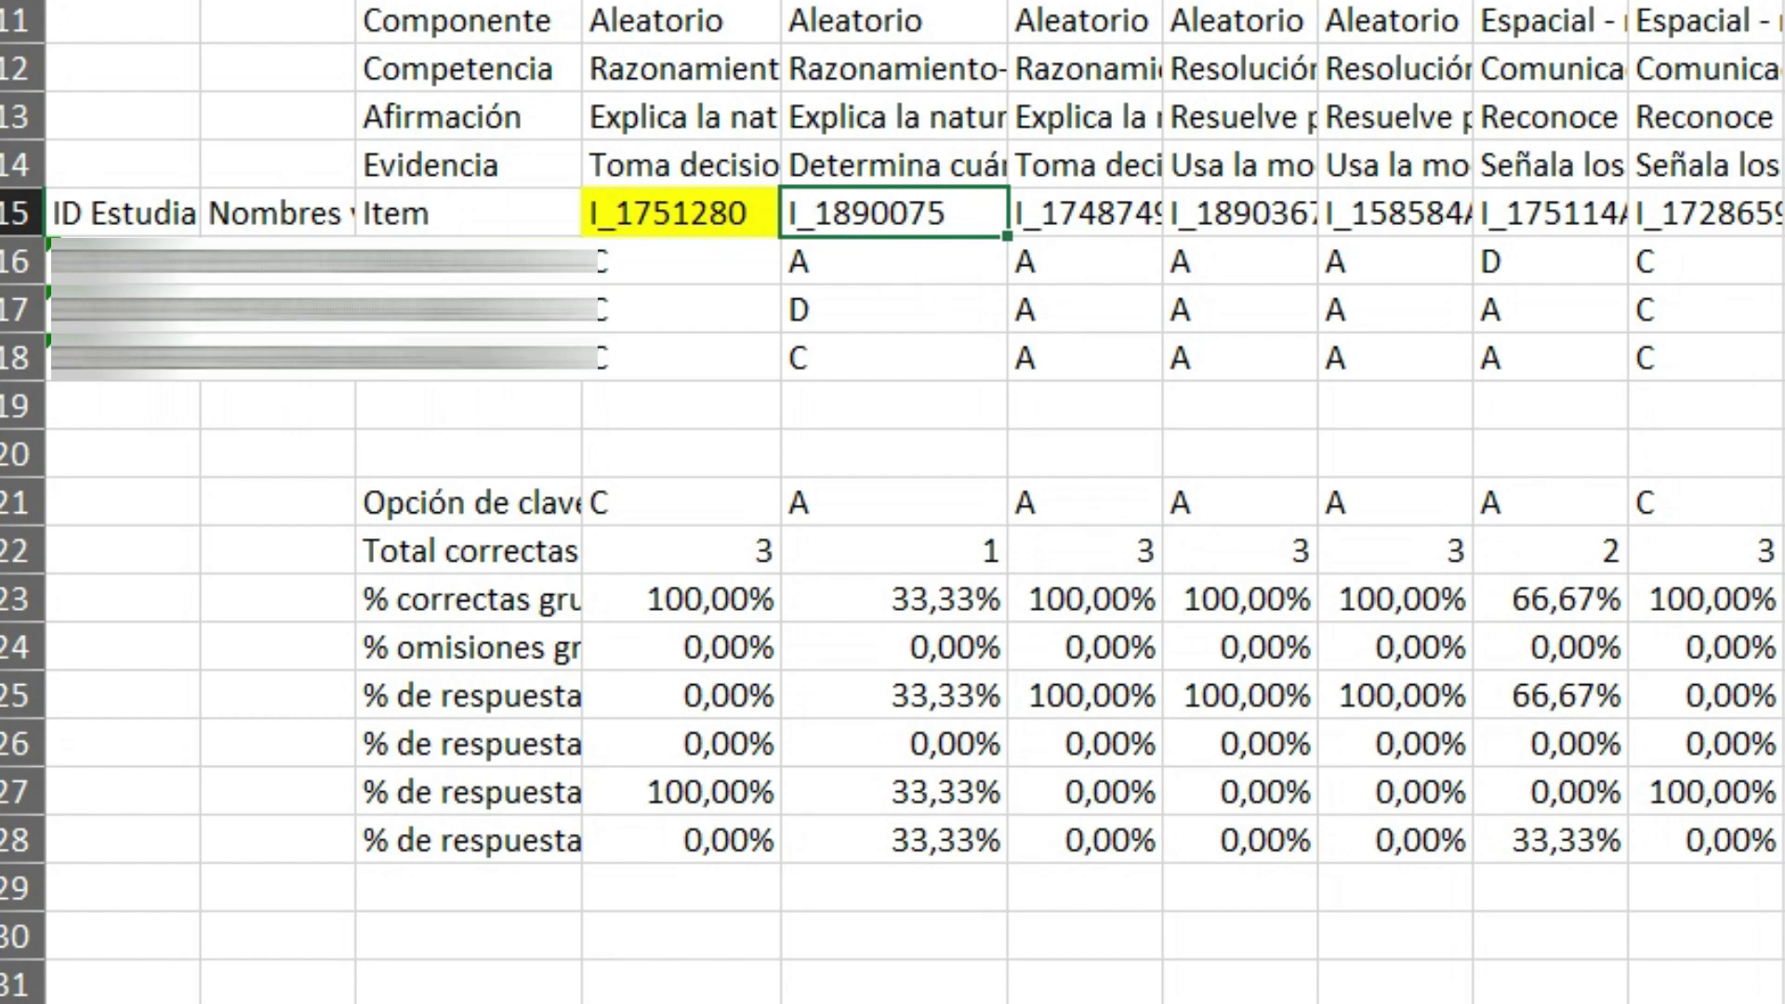
{"action": "key", "text": "F4"}
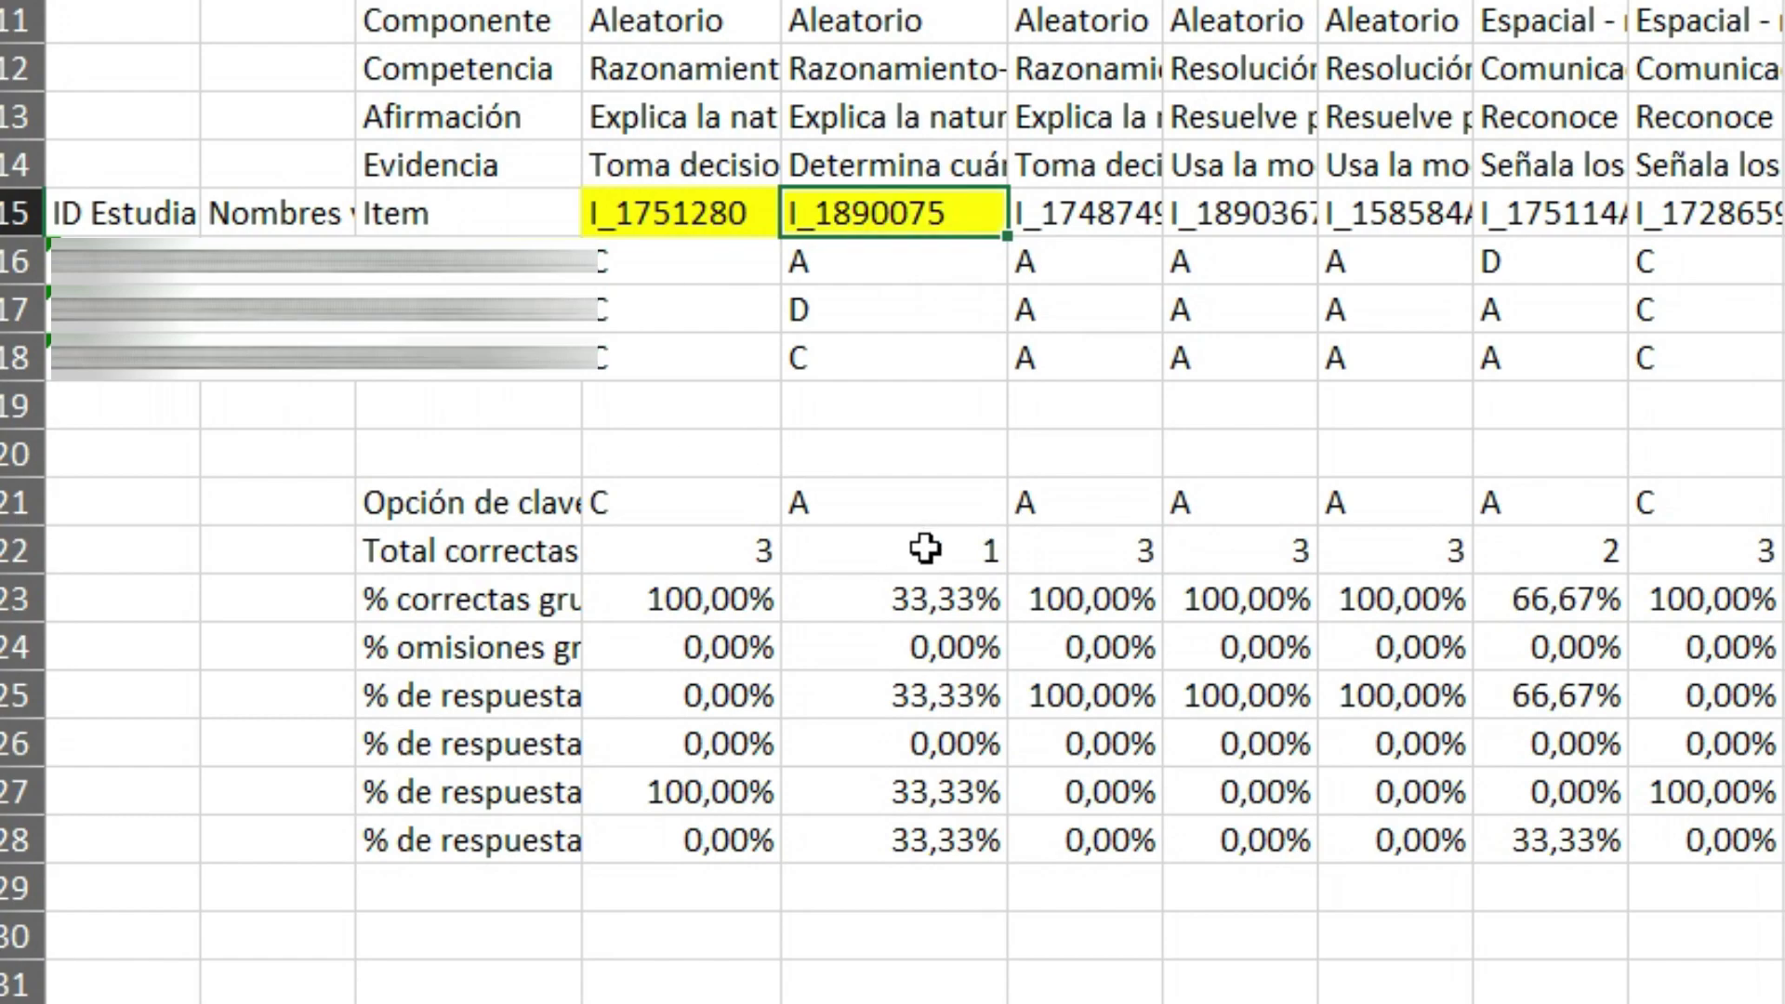
Step: Examine the total correct answers and group percentage of correct answers of item I_1890075
{"action": "left_click", "coordinate": [930, 550]}
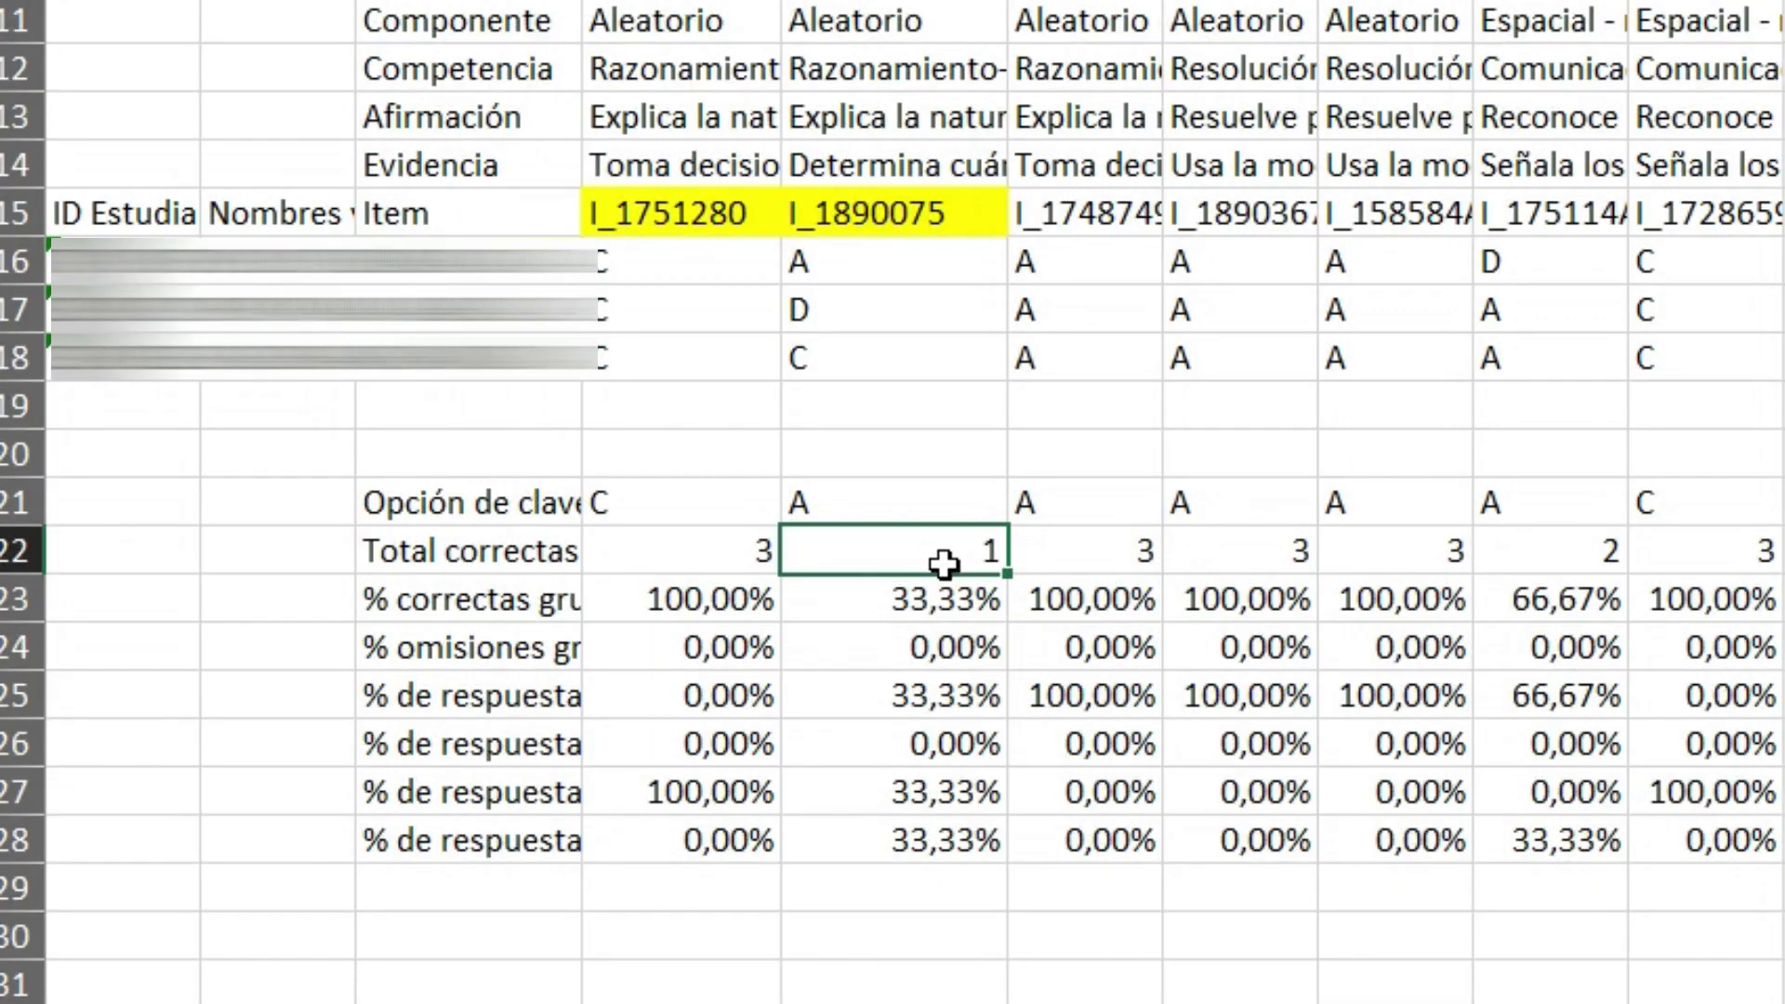
{"action": "left_click", "coordinate": [948, 605]}
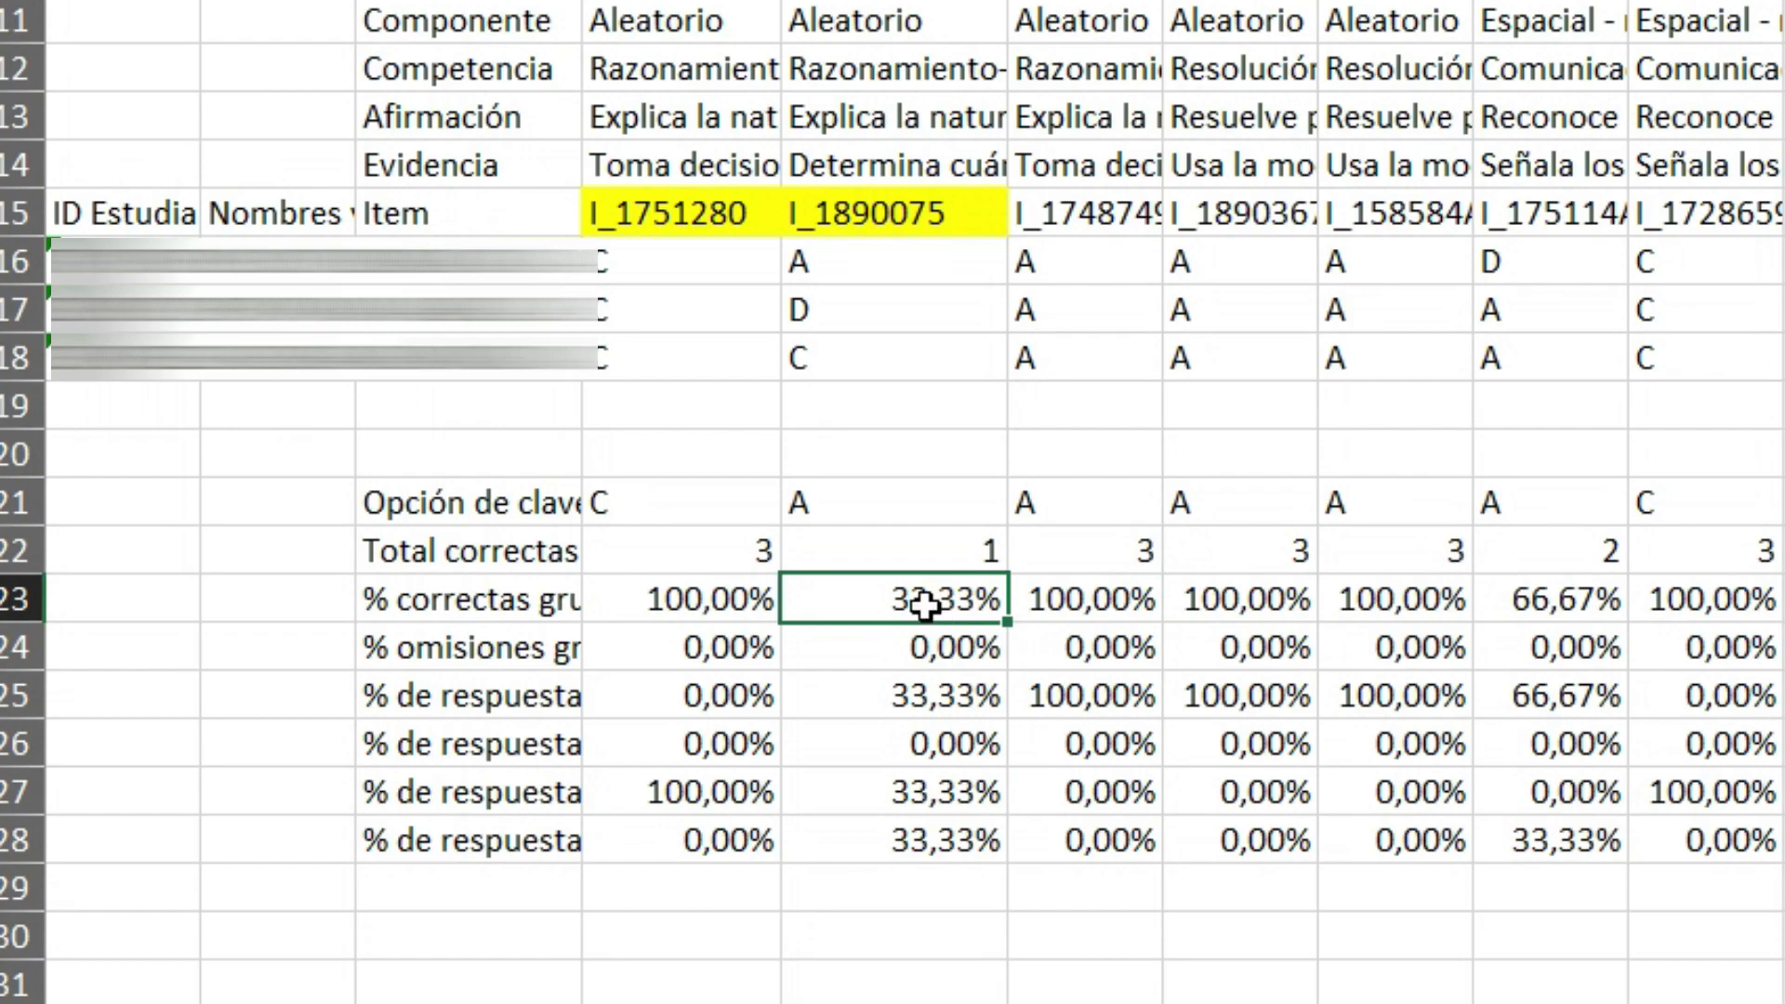
{"action": "left_click", "coordinate": [956, 220]}
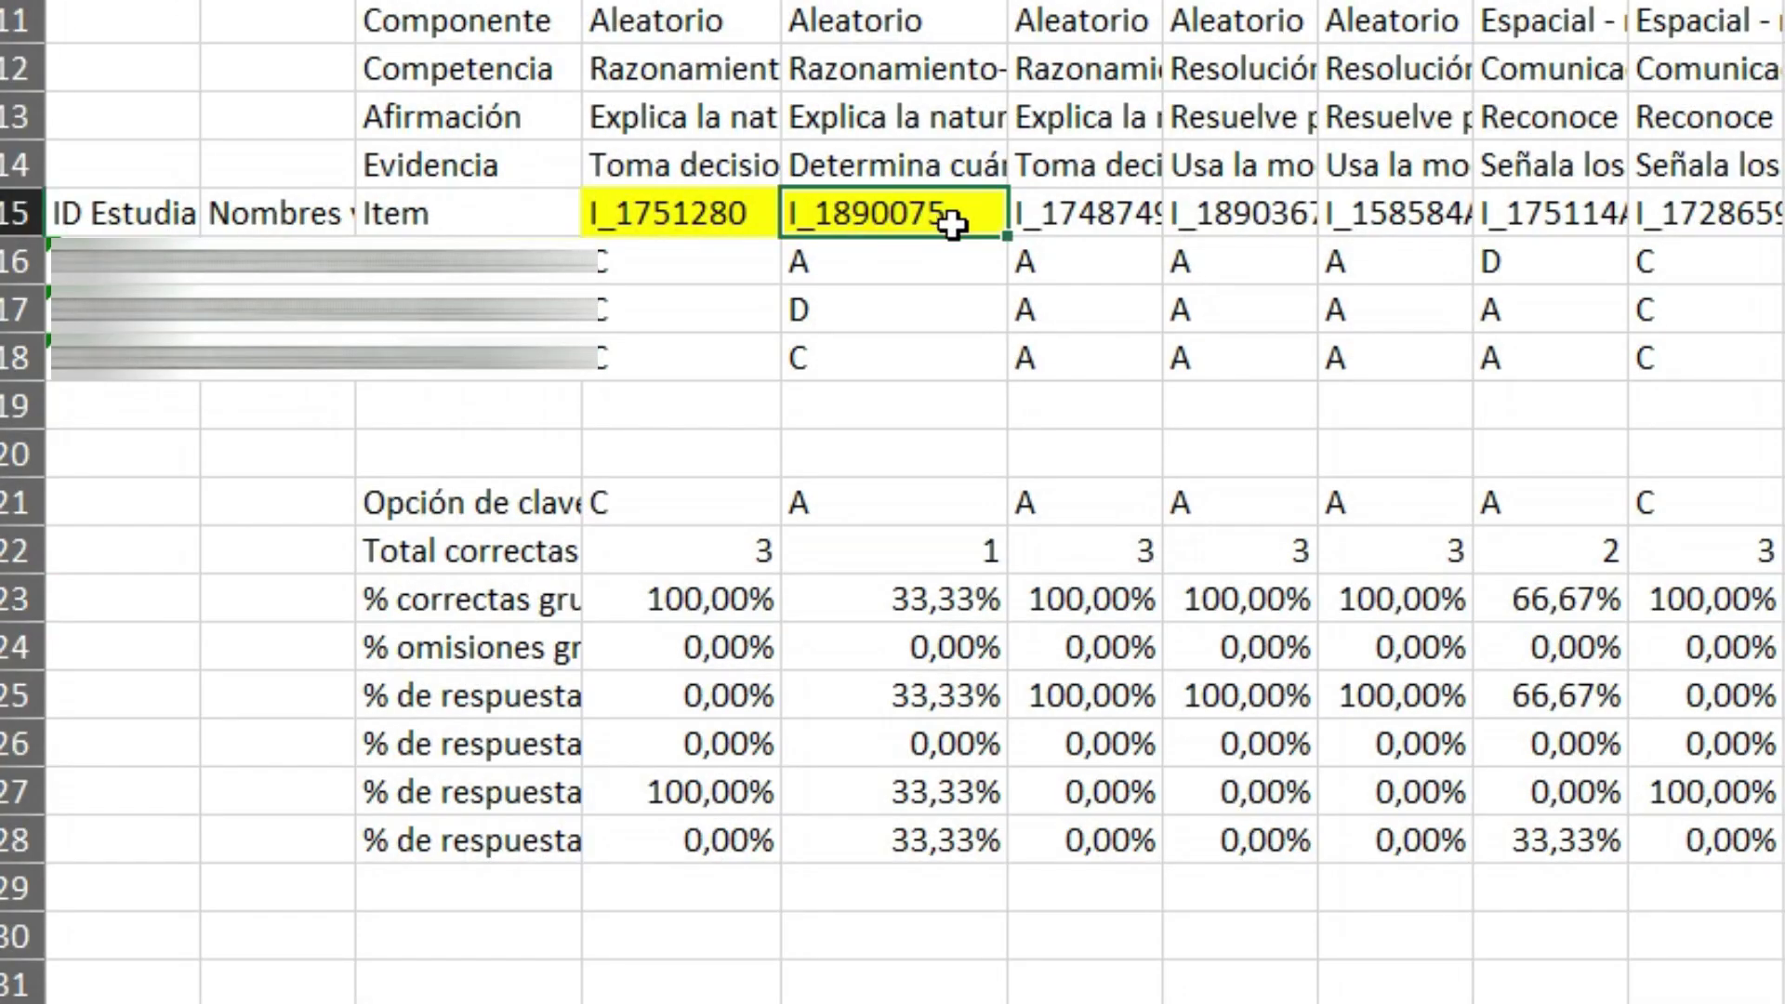
{"action": "left_click", "coordinate": [888, 604]}
{"action": "left_click", "coordinate": [966, 212]}
Step: Read item I_1890075's Componente, Competencia and full Afirmación and Evidencia texts, and relate them to its group percentage of correct answers
{"action": "left_click", "coordinate": [935, 23]}
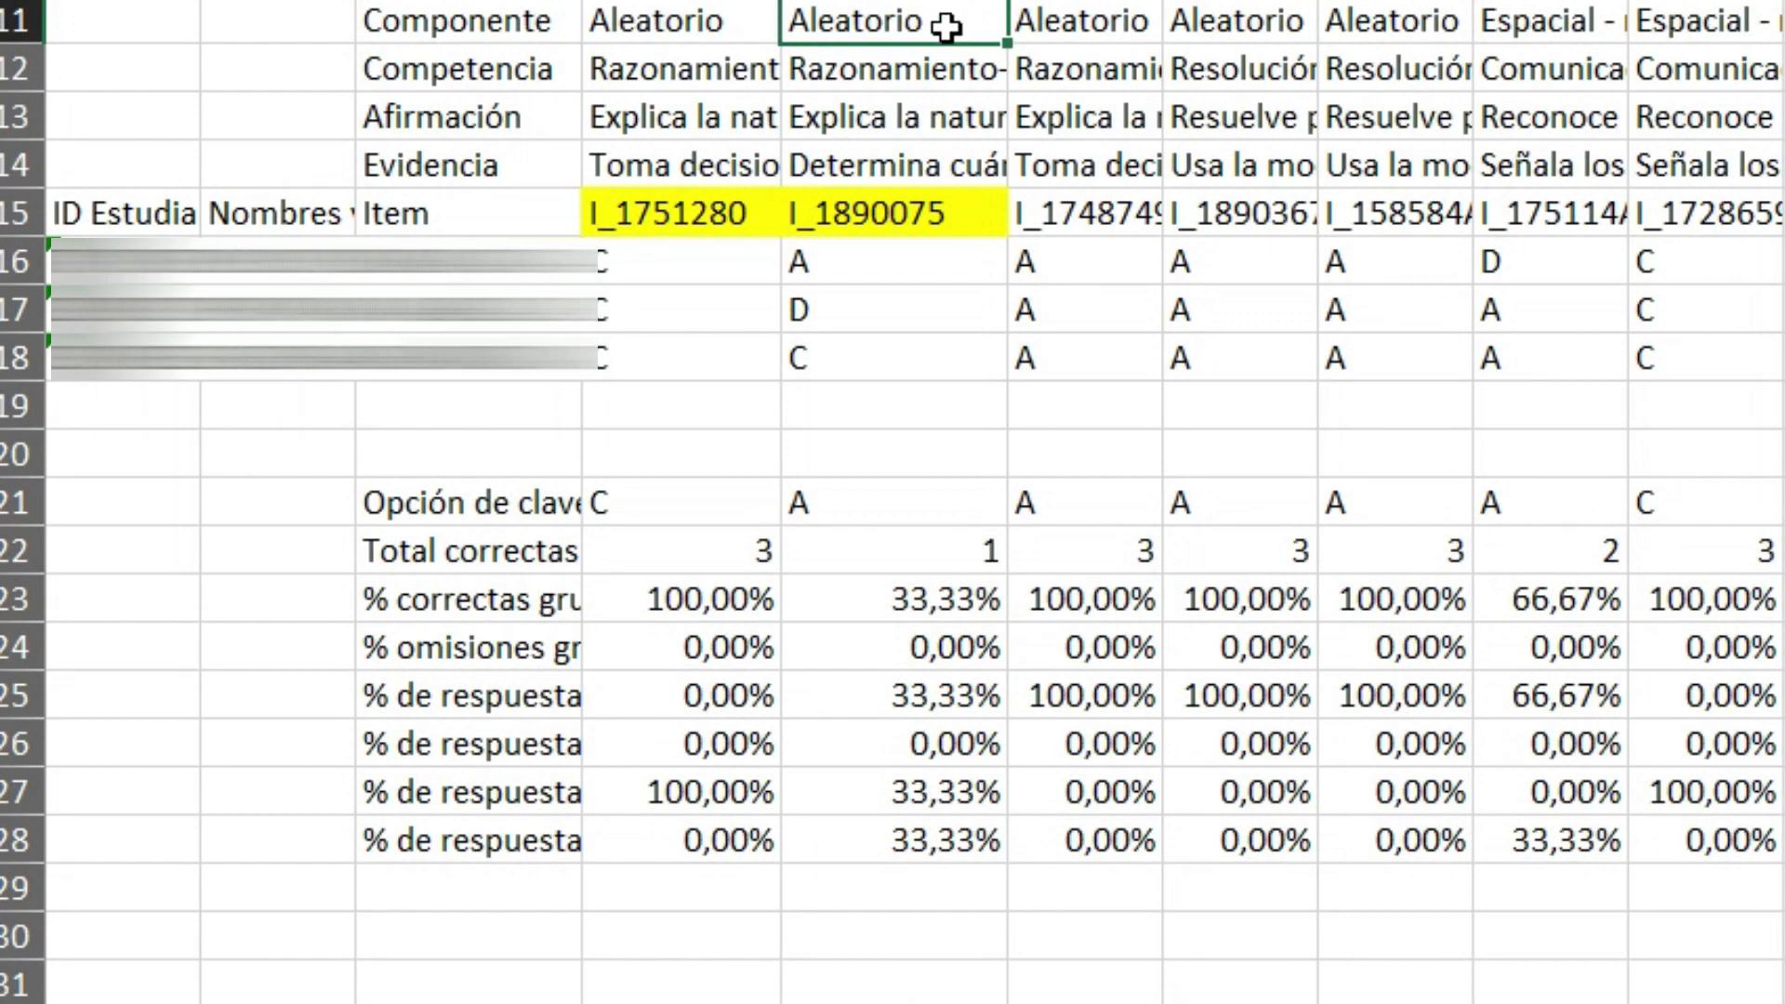
{"action": "left_click", "coordinate": [921, 74]}
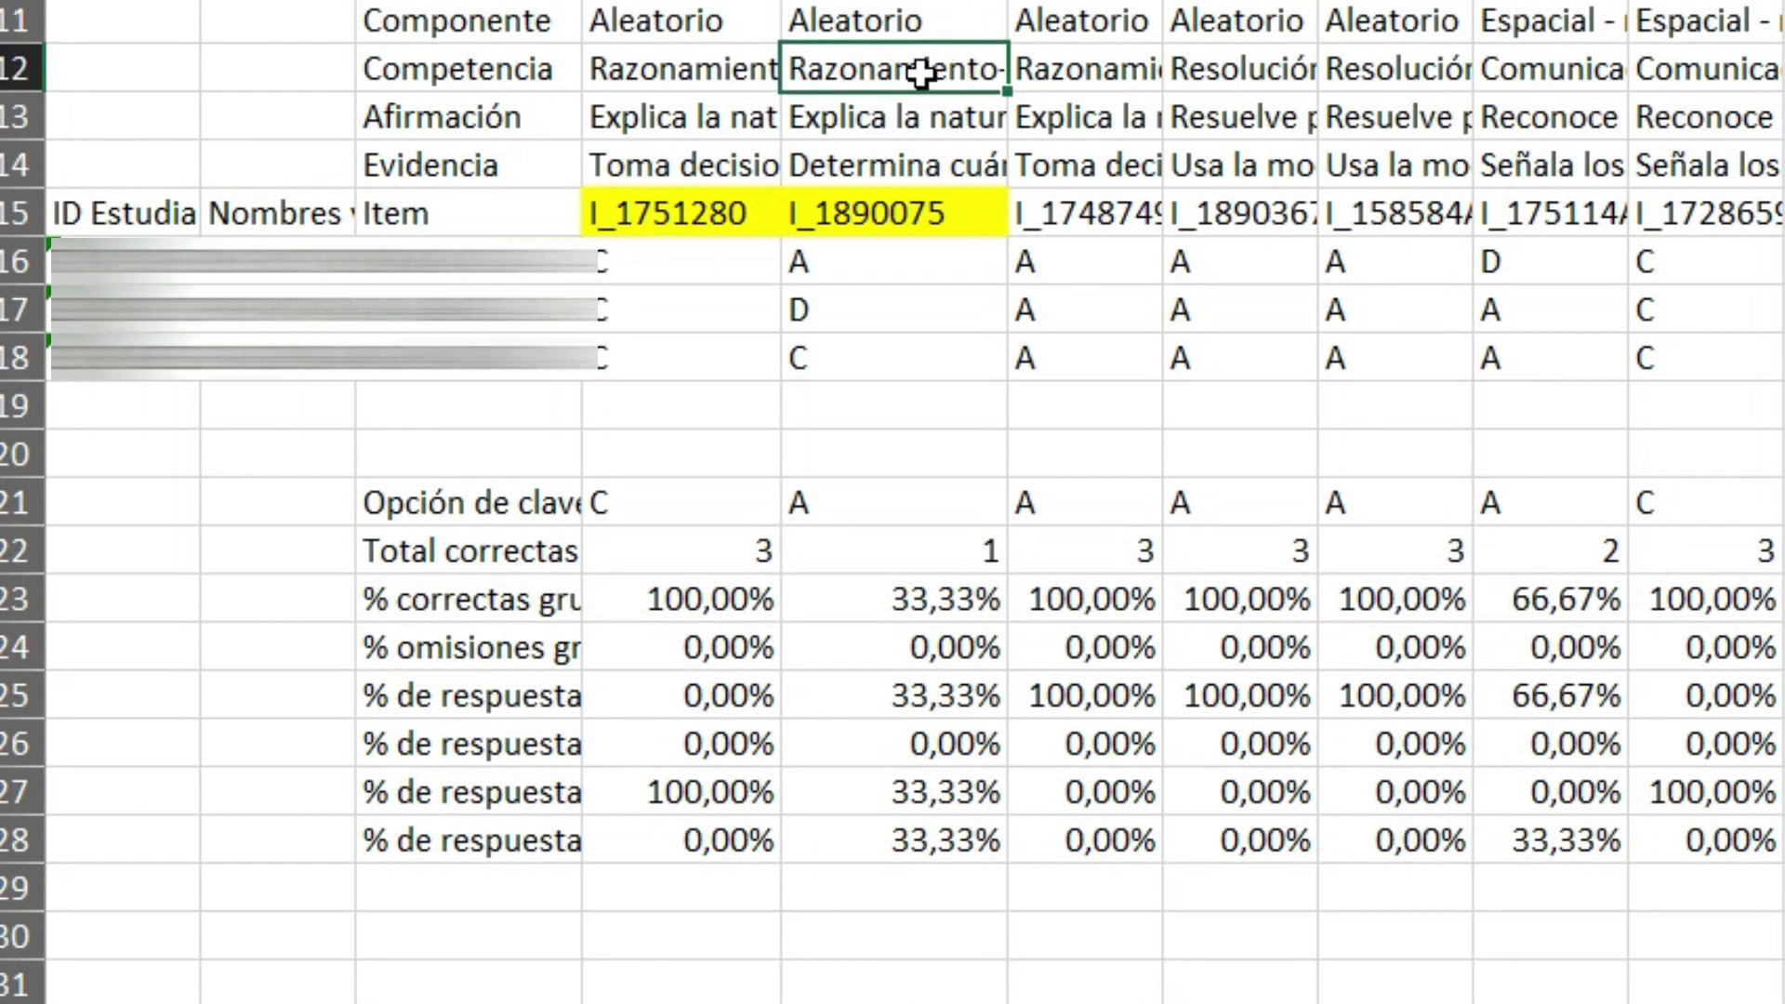
{"action": "left_click", "coordinate": [915, 125]}
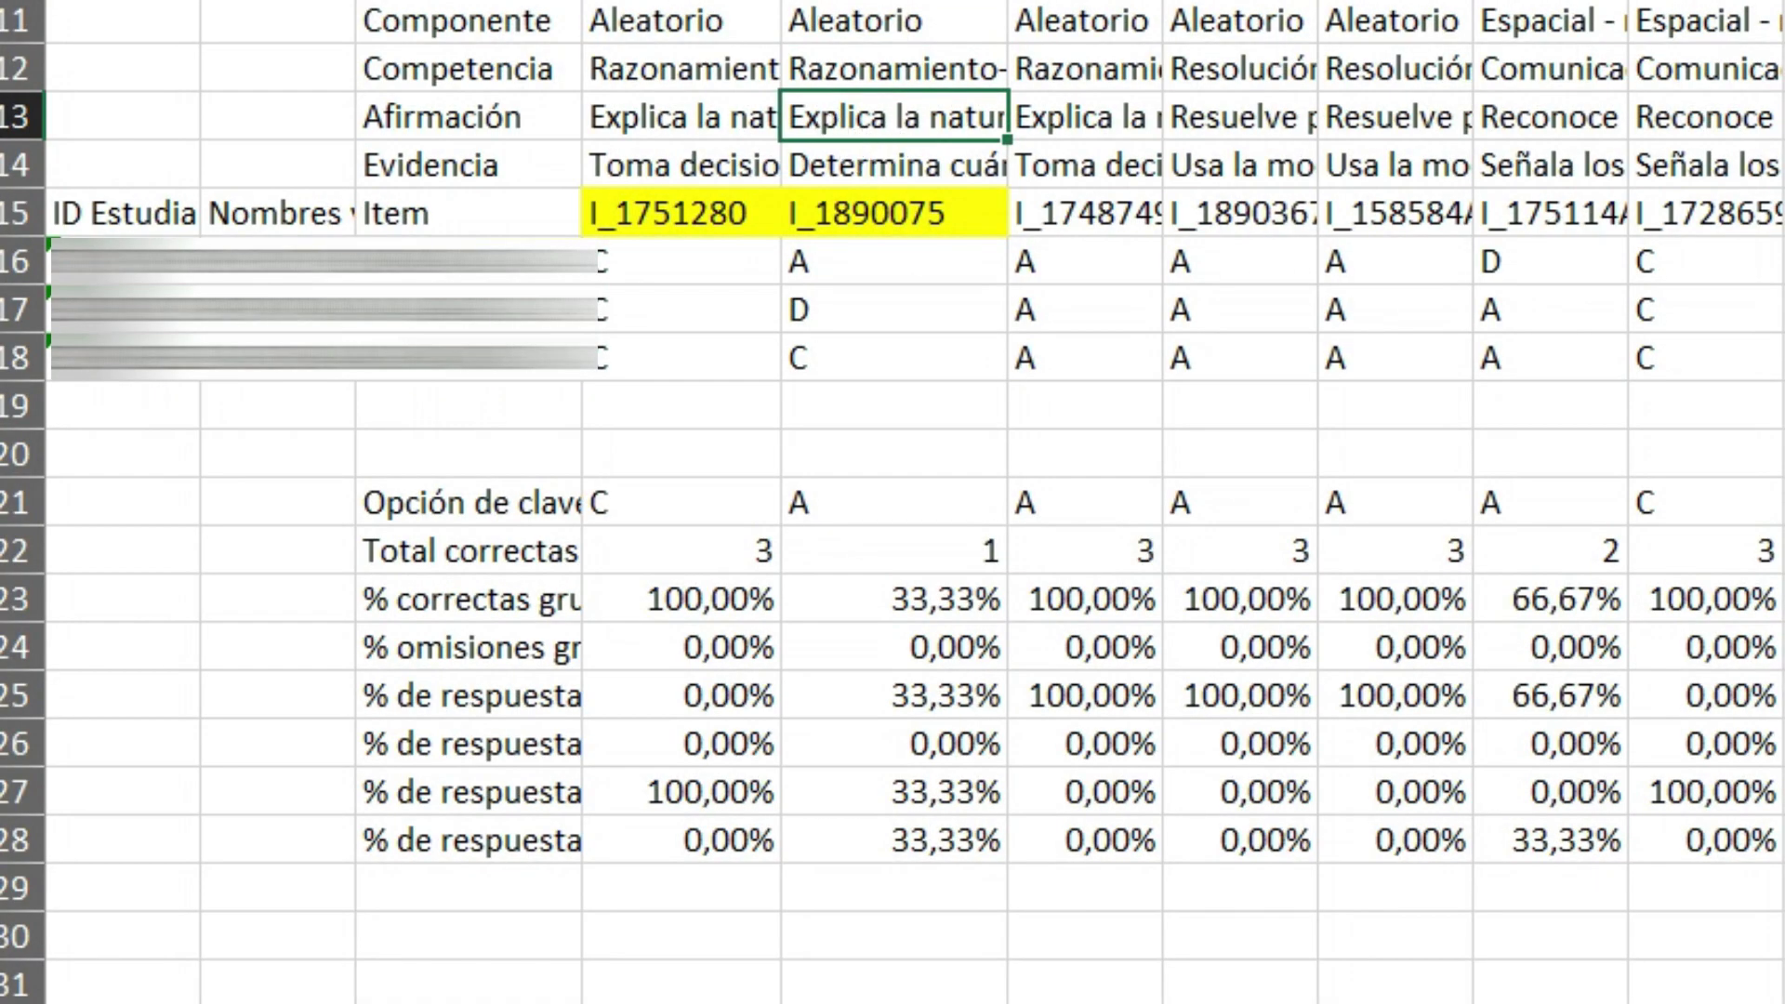
{"action": "key", "text": "F2"}
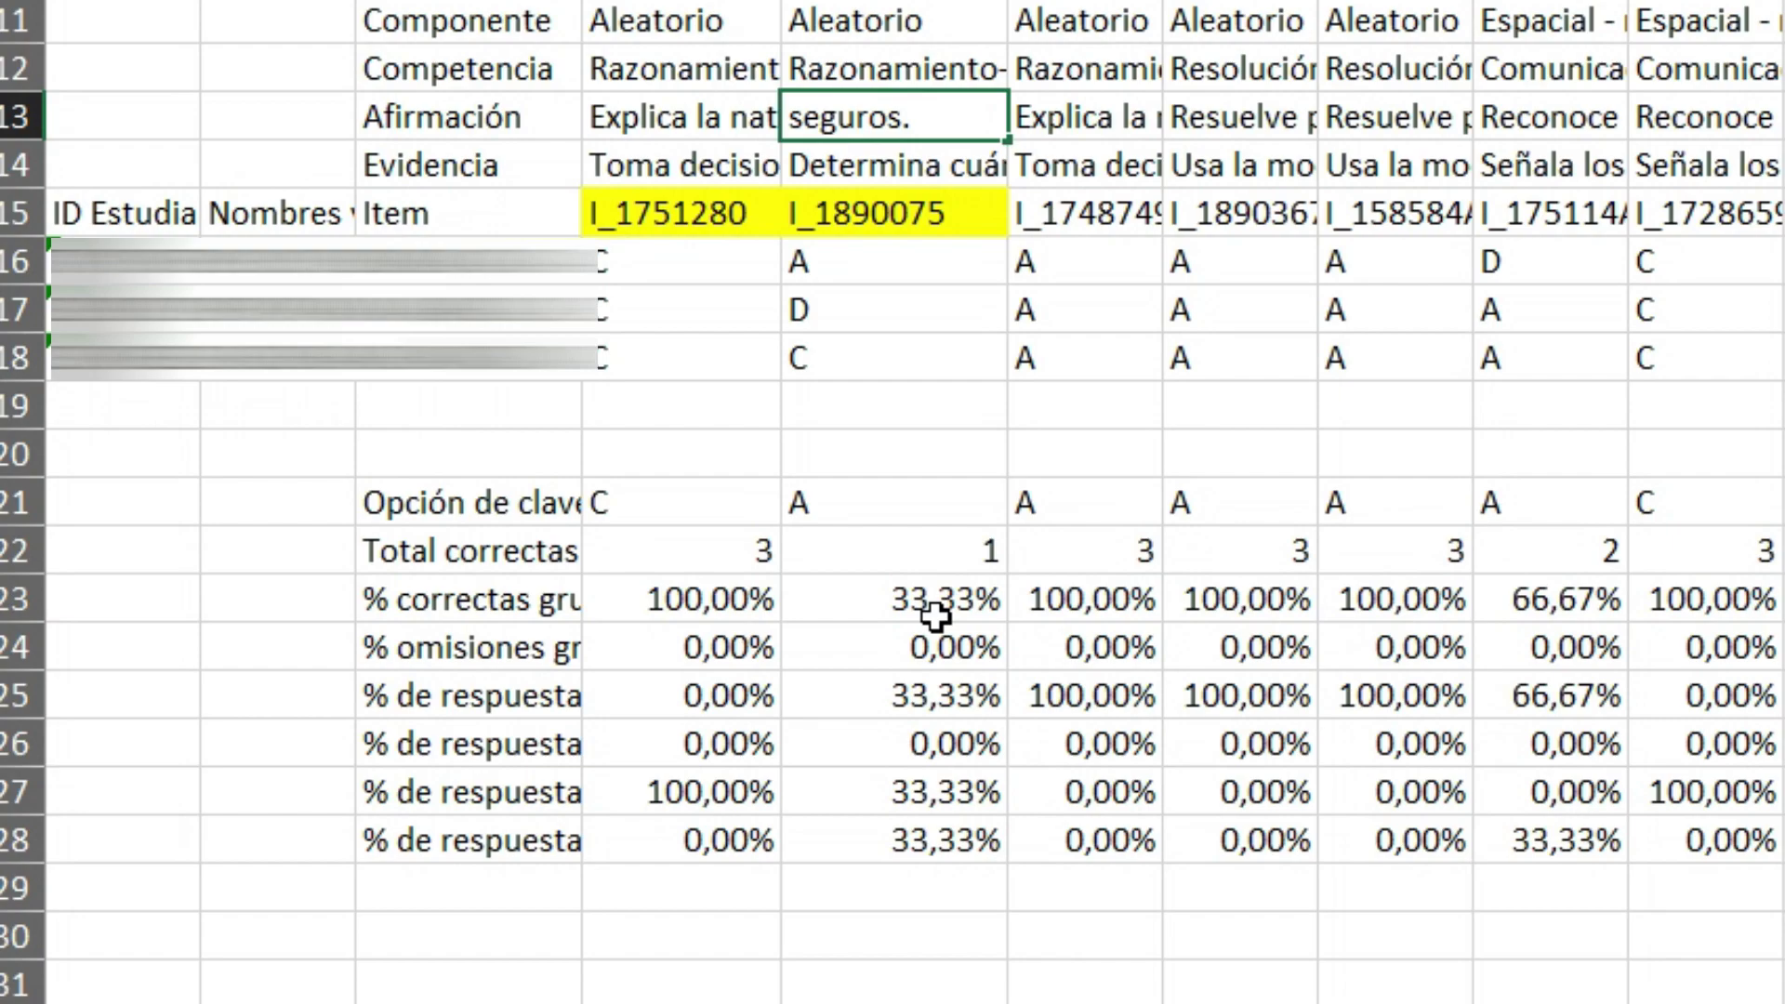
{"action": "left_click", "coordinate": [872, 170]}
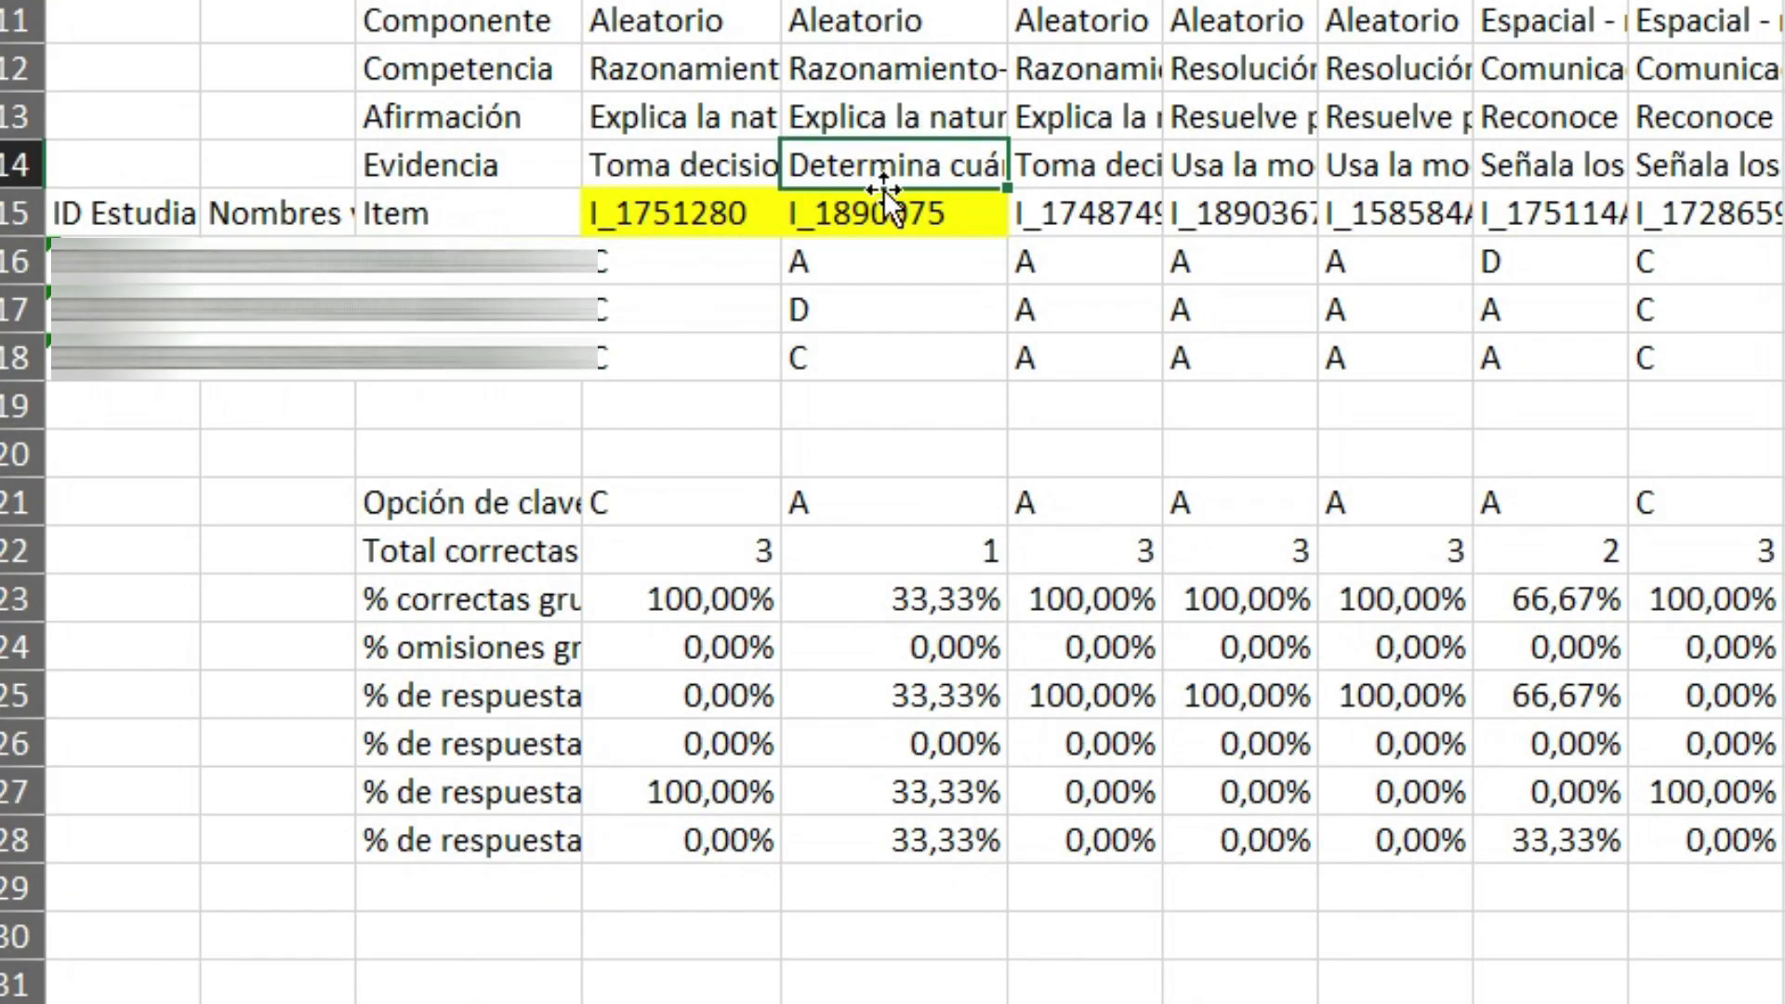
{"action": "key", "text": "F2"}
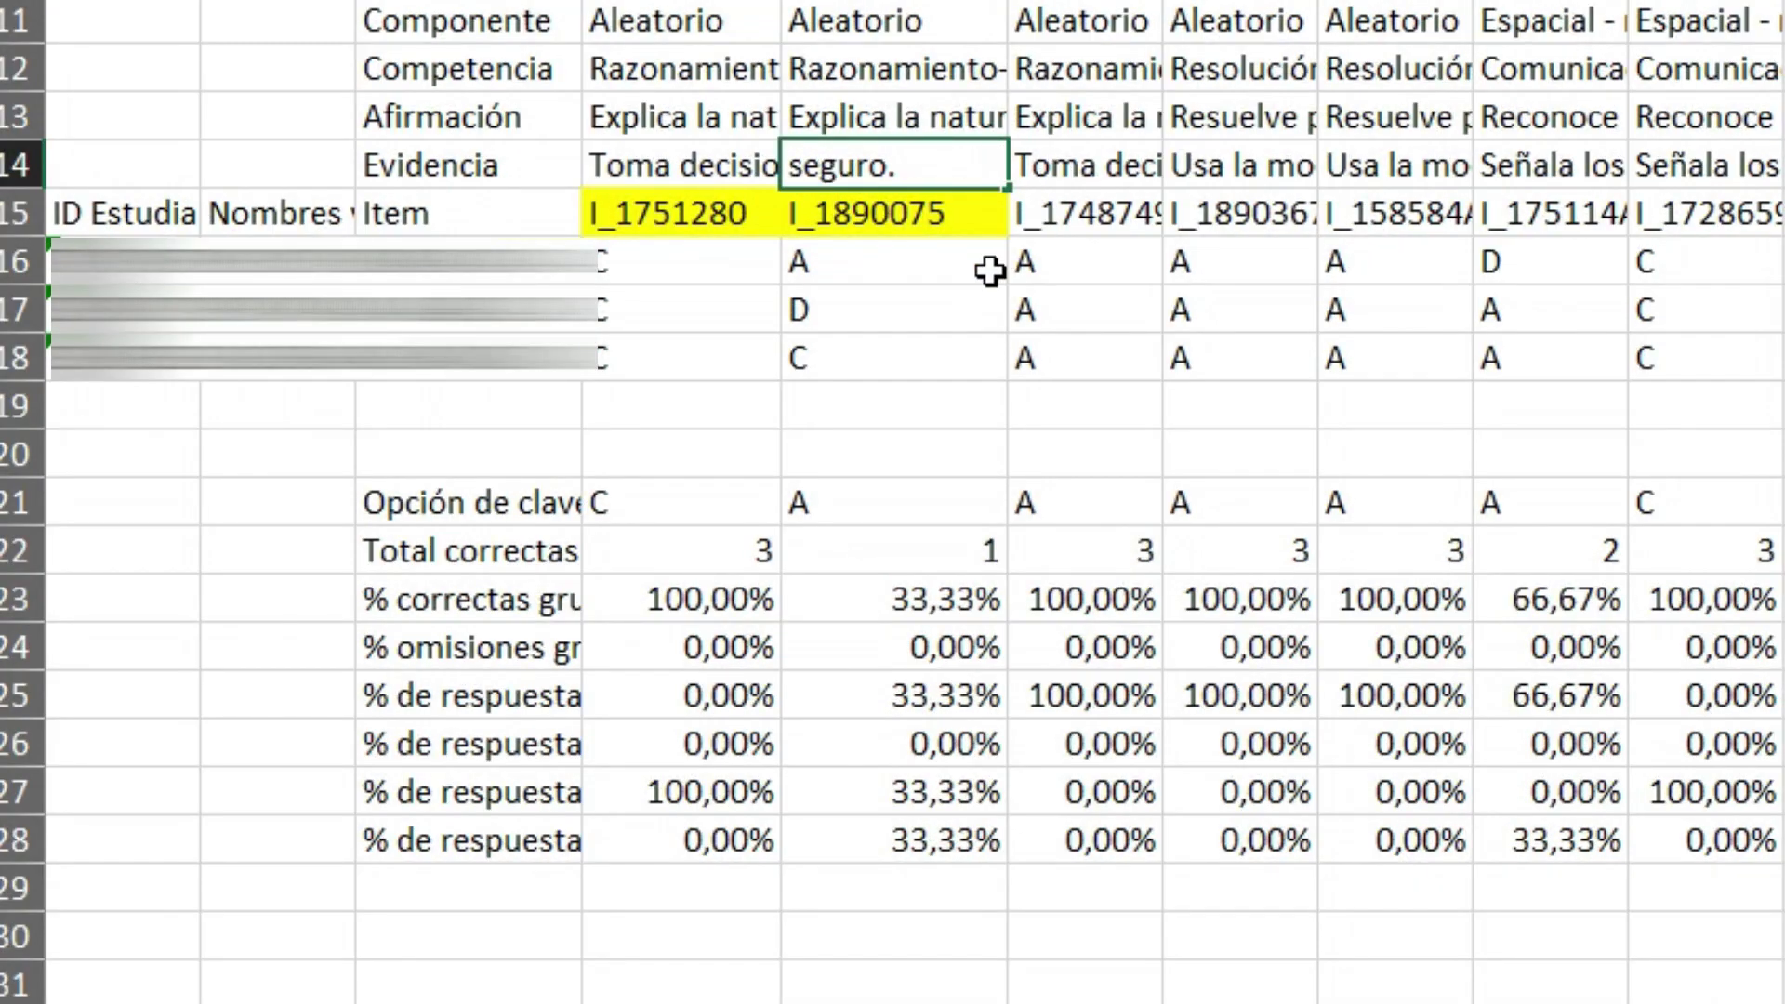
{"action": "left_click", "coordinate": [912, 605]}
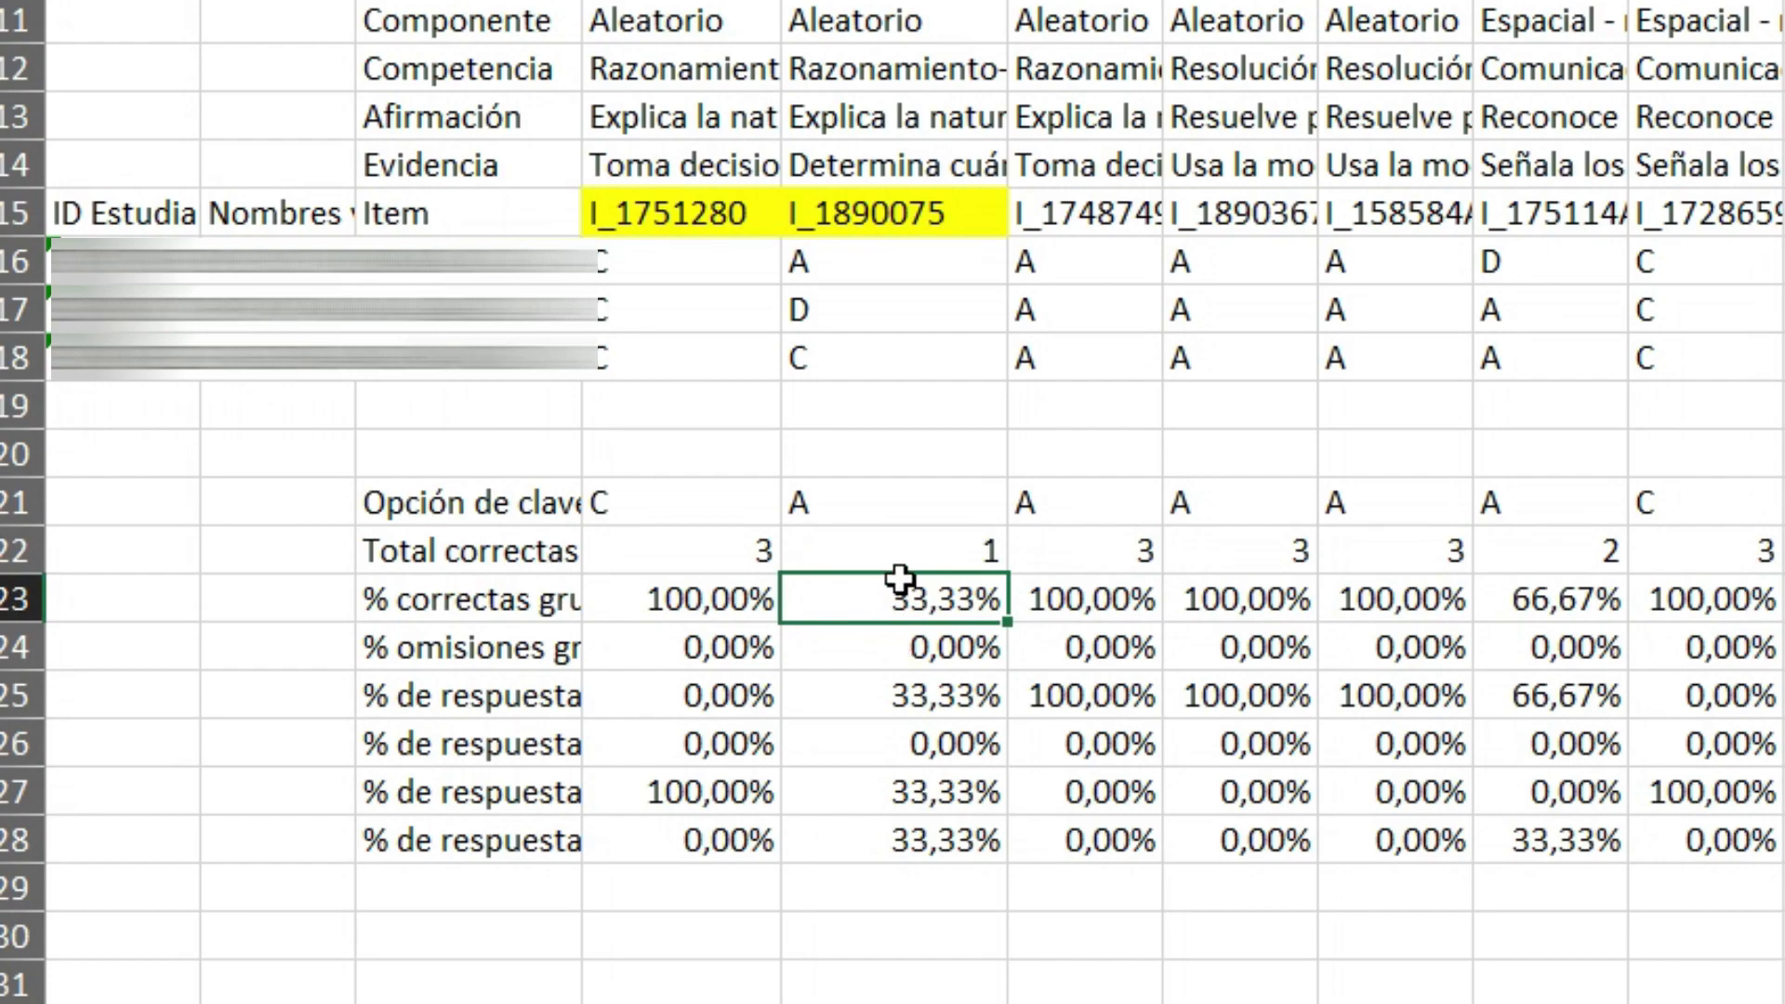
Step: Compare the total correct answers of the third to sixth questions and examine item I_175114A's group percentage and answer key
{"action": "left_click", "coordinate": [1143, 559]}
{"action": "left_click", "coordinate": [1236, 562]}
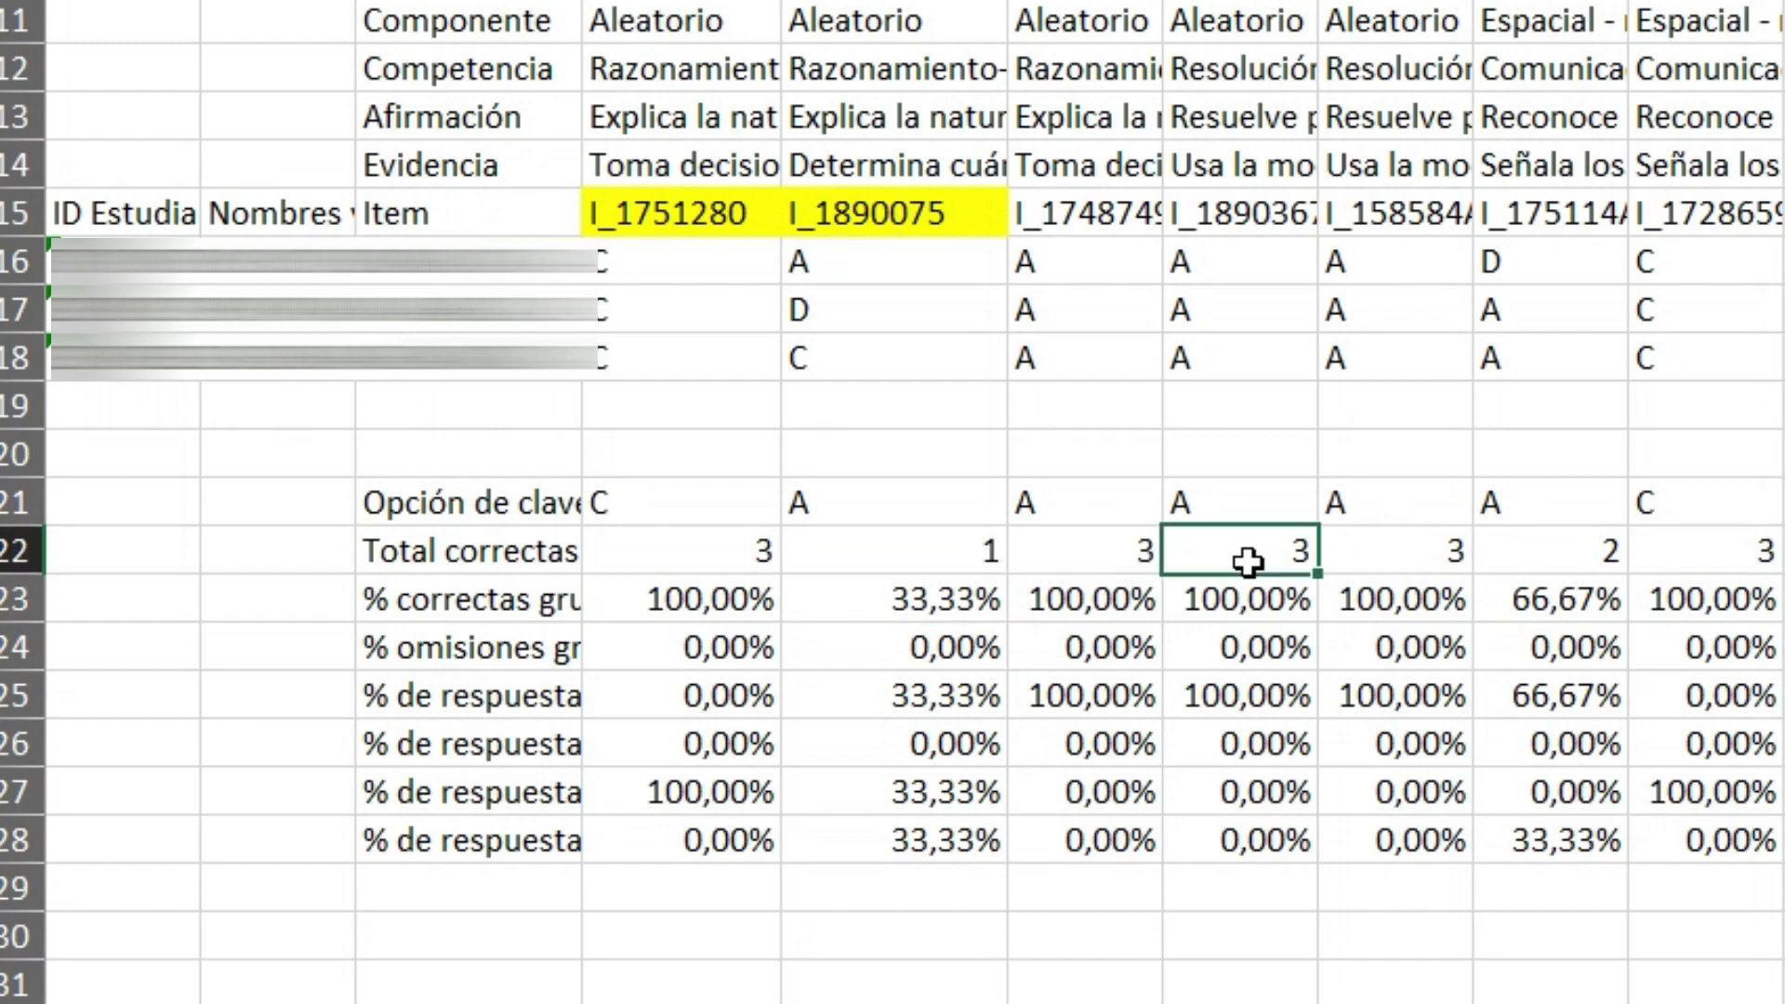
{"action": "left_click", "coordinate": [1383, 554]}
{"action": "left_click", "coordinate": [1571, 556]}
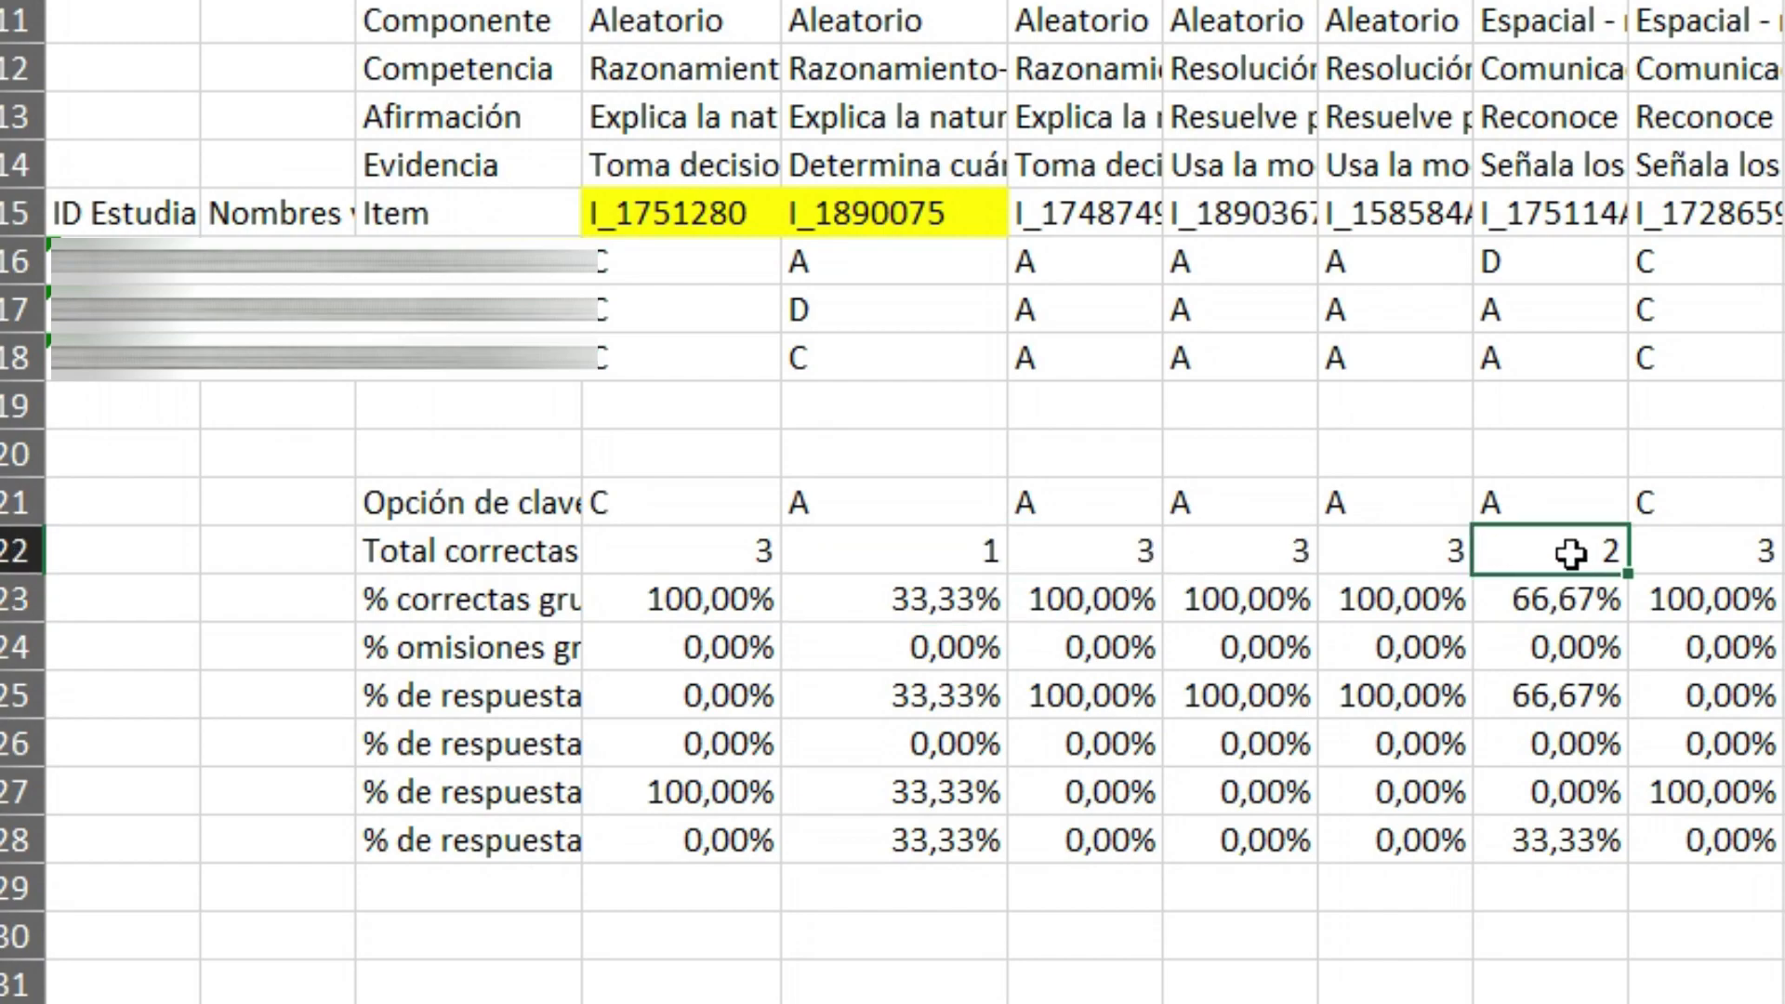
{"action": "left_click", "coordinate": [1567, 602]}
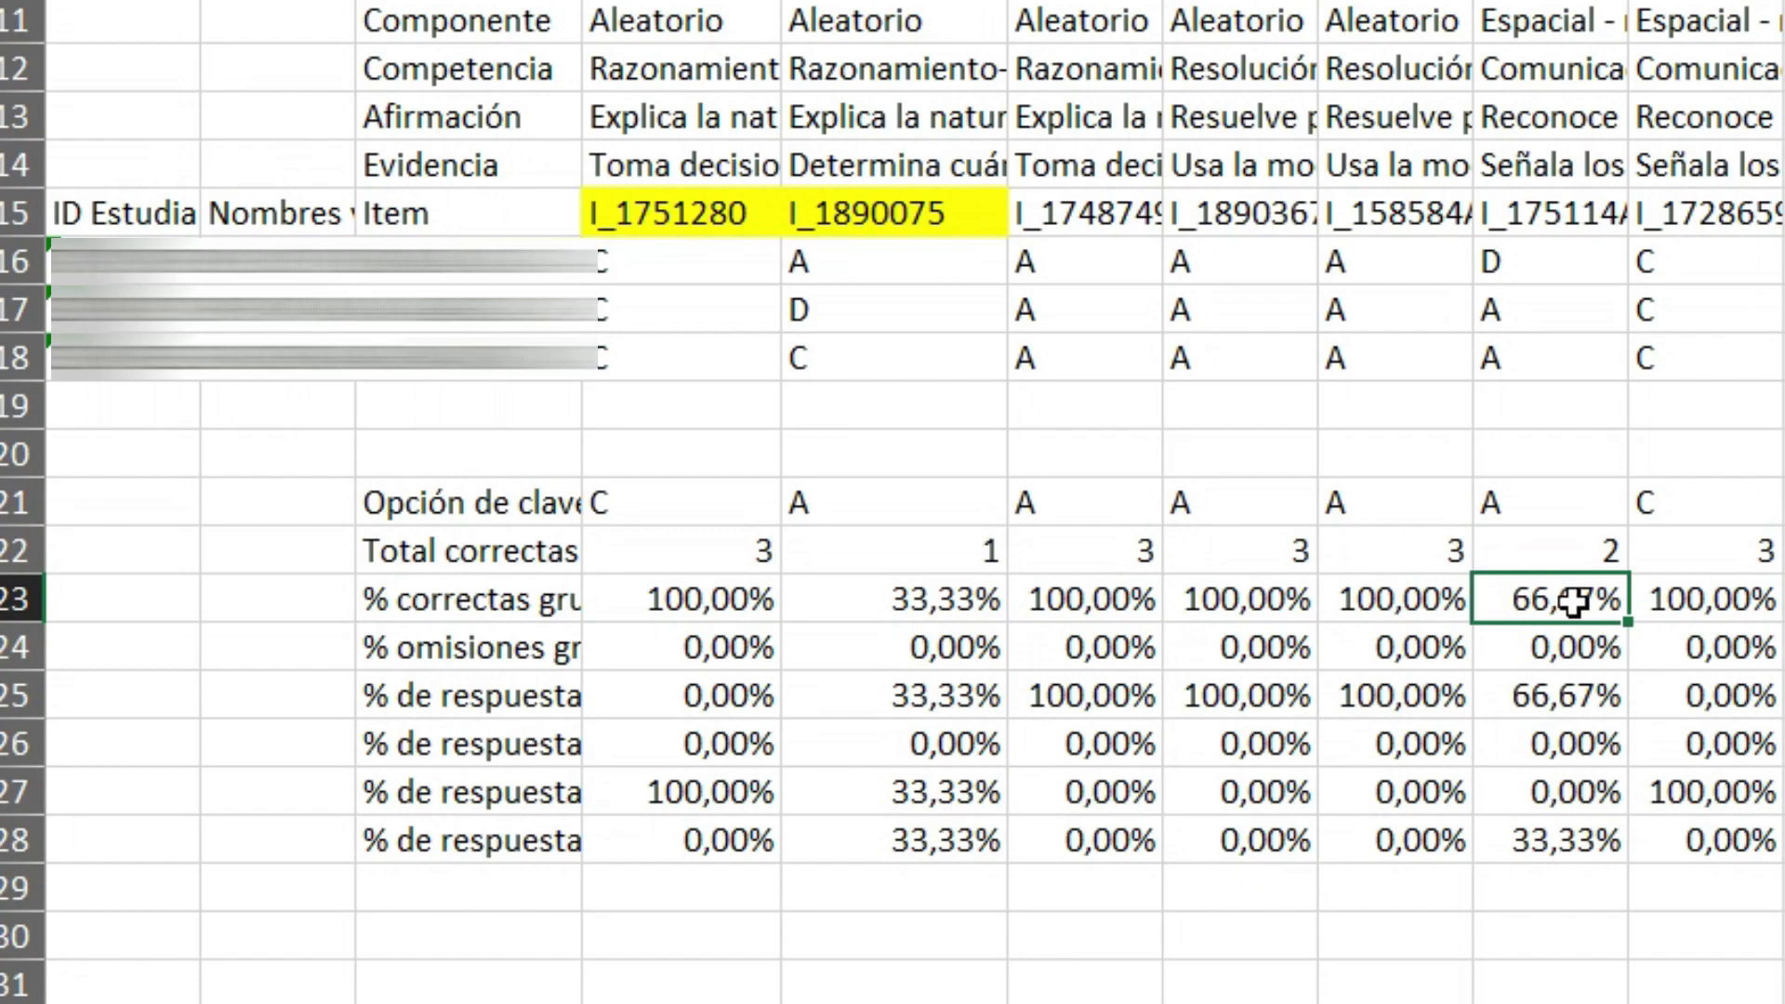
{"action": "left_click", "coordinate": [1579, 507]}
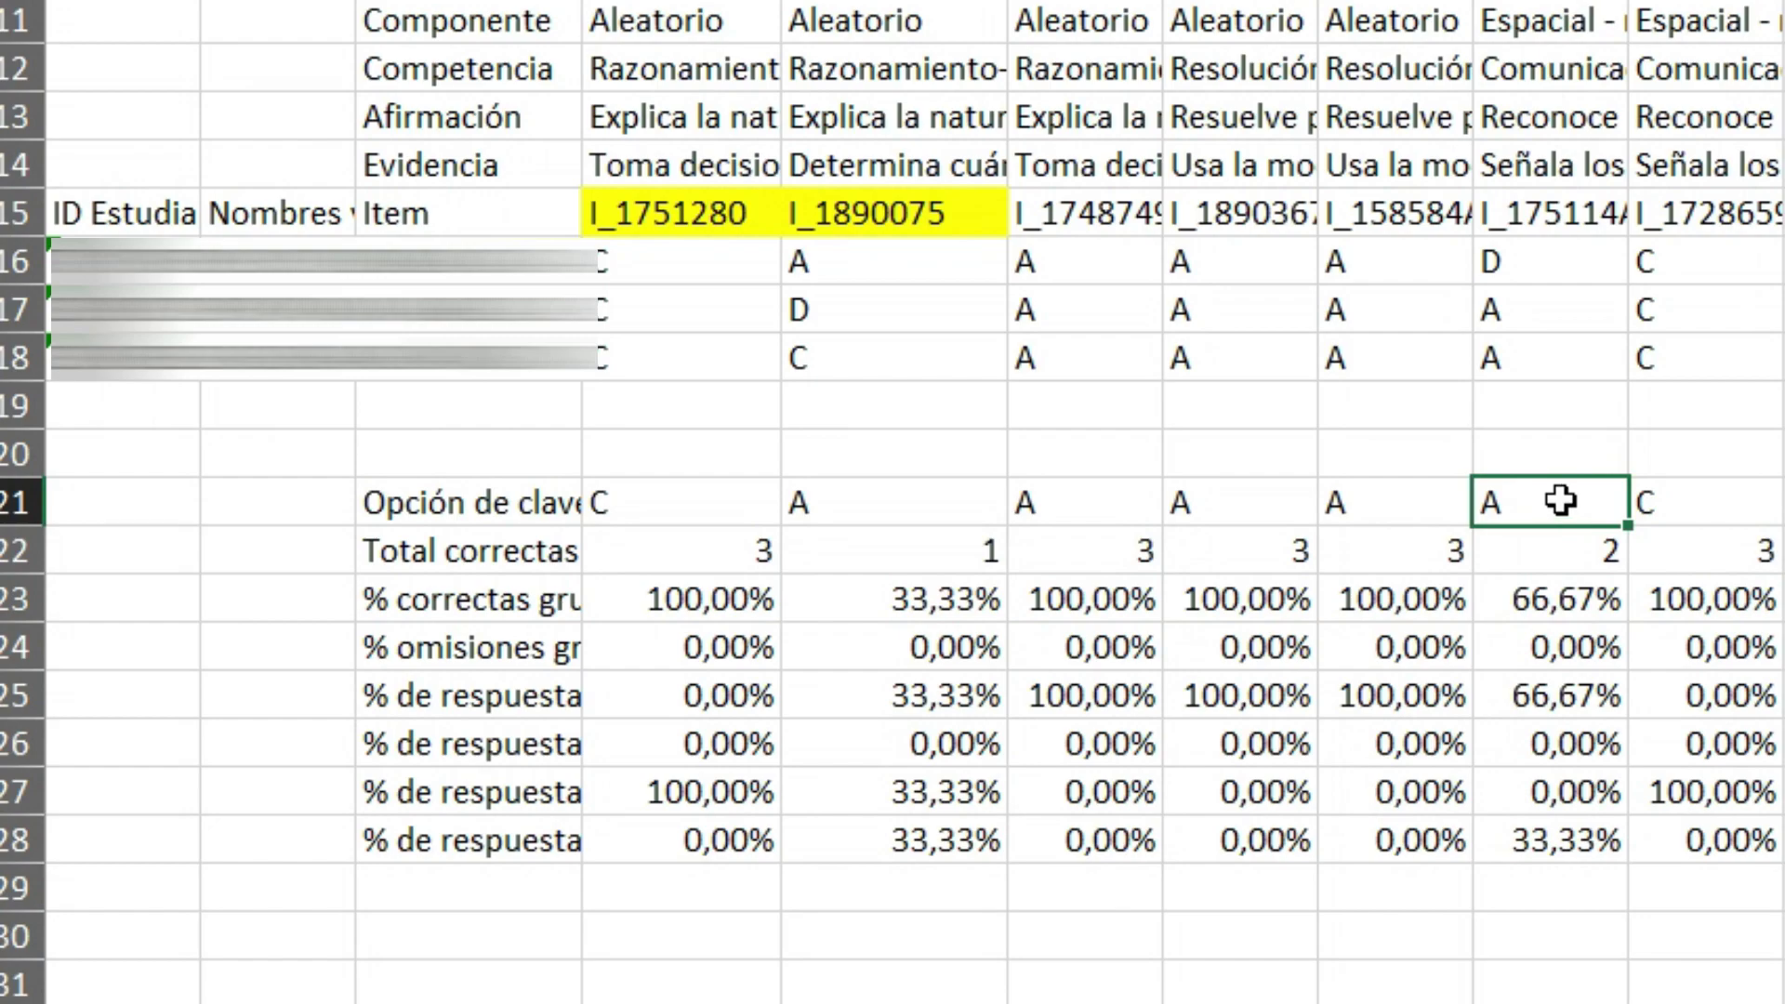
{"action": "left_click", "coordinate": [465, 516]}
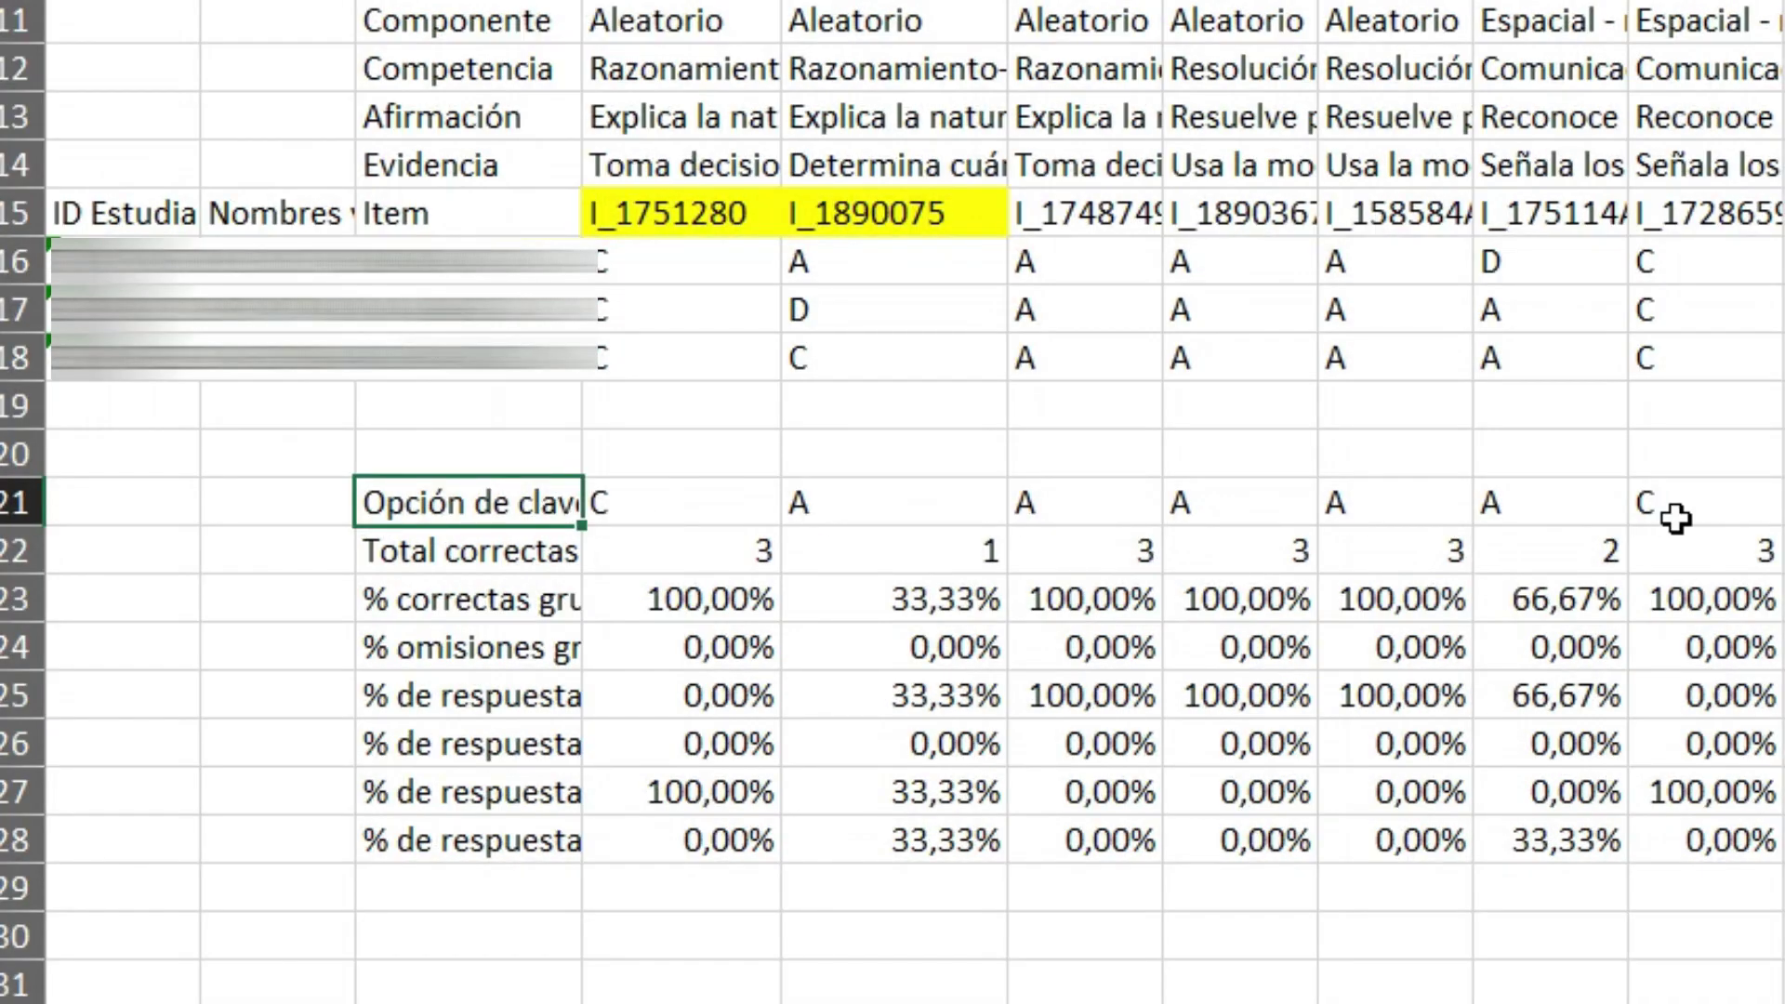
Step: Examine the answer keys and total correct answers of items I_1728659, I_1890551 and I_1350421
{"action": "left_click", "coordinate": [1781, 506]}
{"action": "left_click", "coordinate": [1717, 502]}
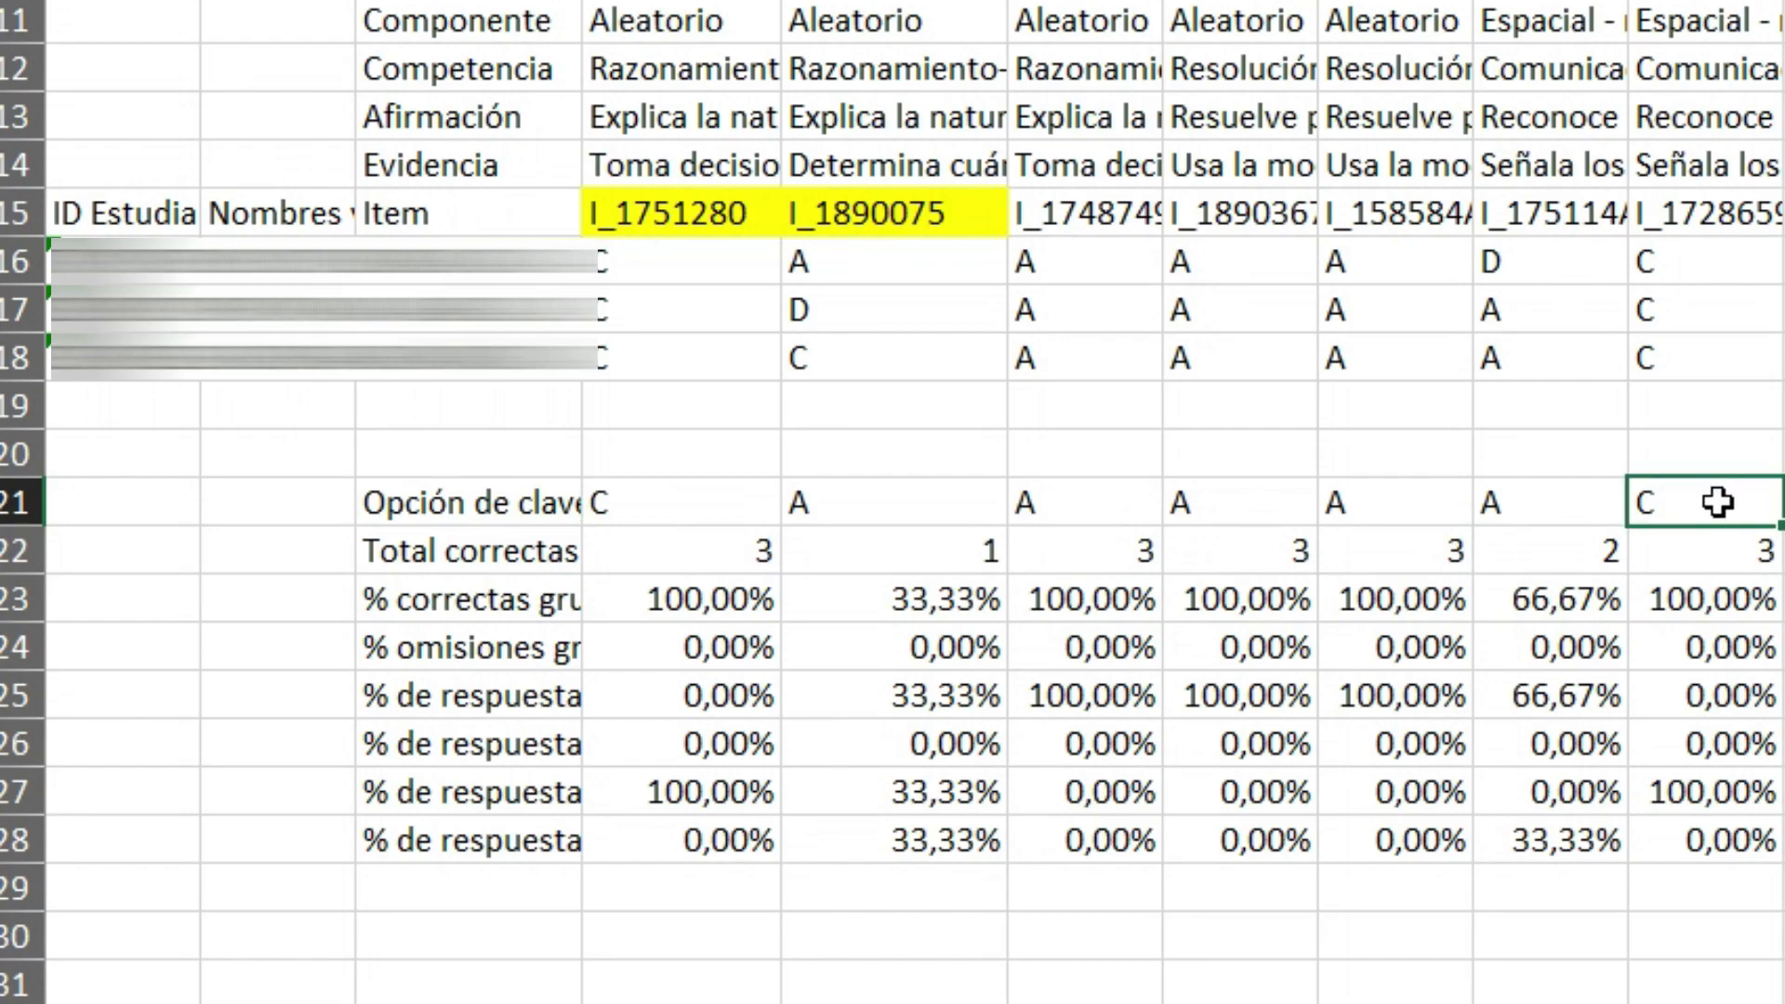
{"action": "left_click", "coordinate": [1691, 561]}
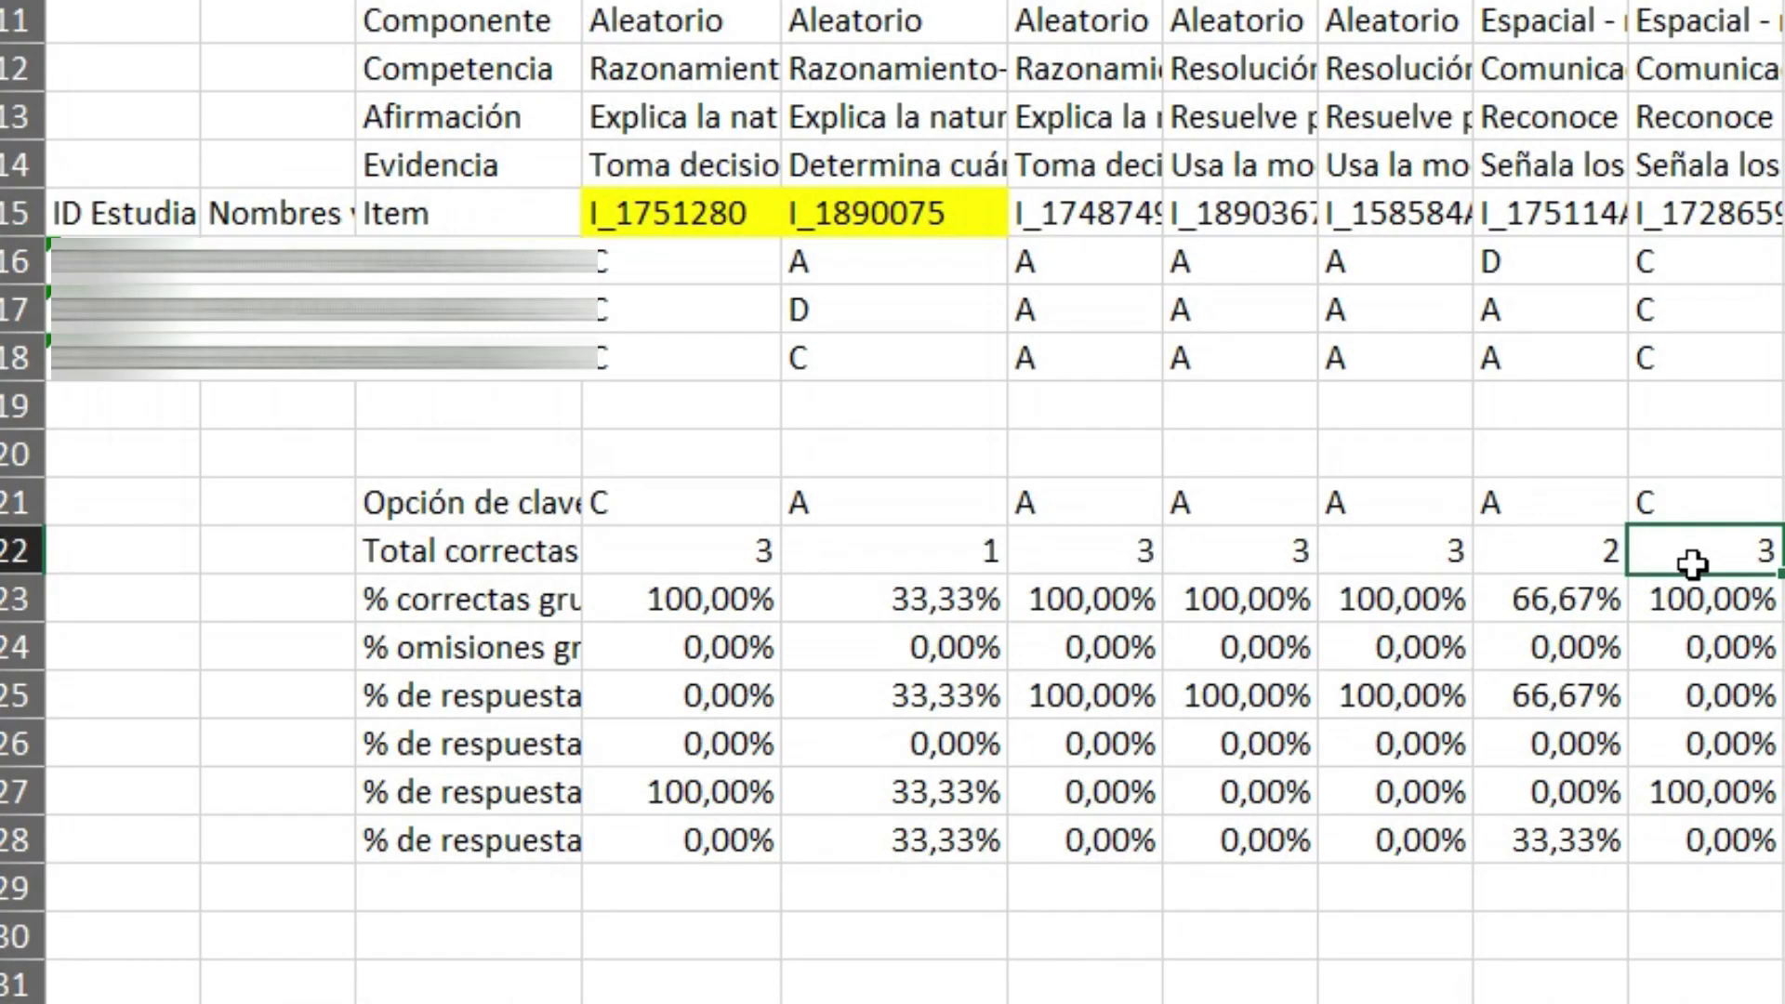
{"action": "left_click", "coordinate": [1782, 503]}
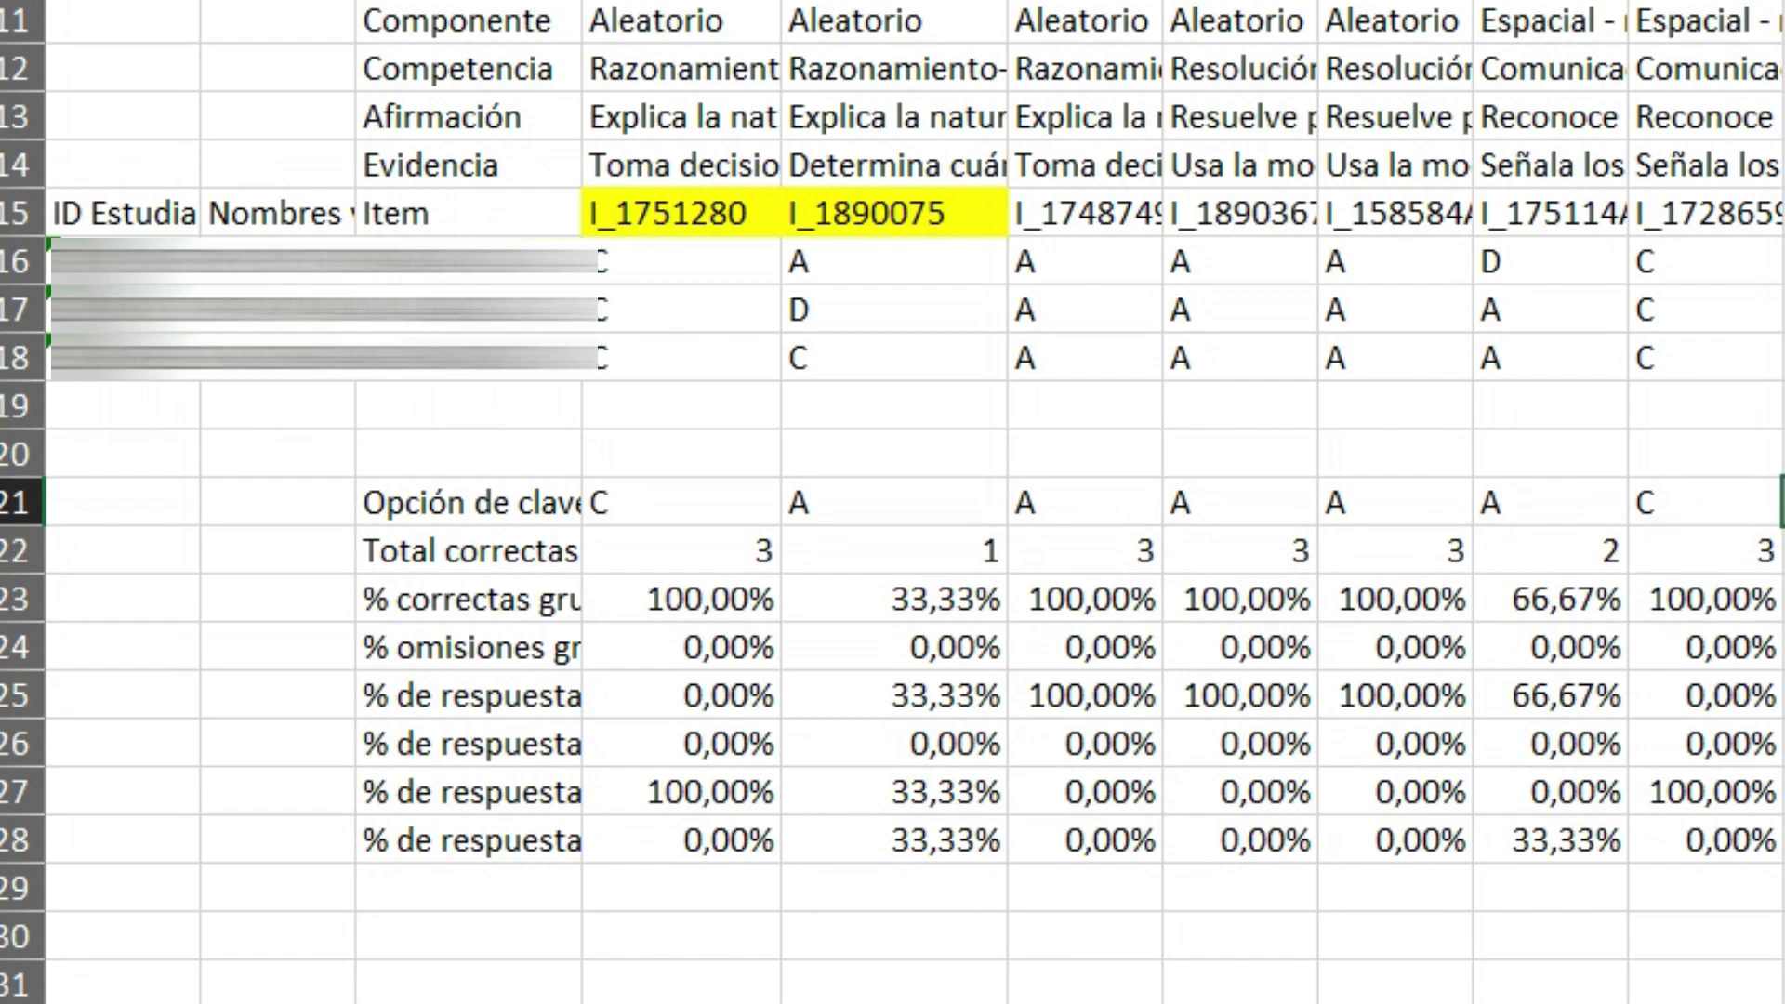
{"action": "left_click", "coordinate": [1782, 552]}
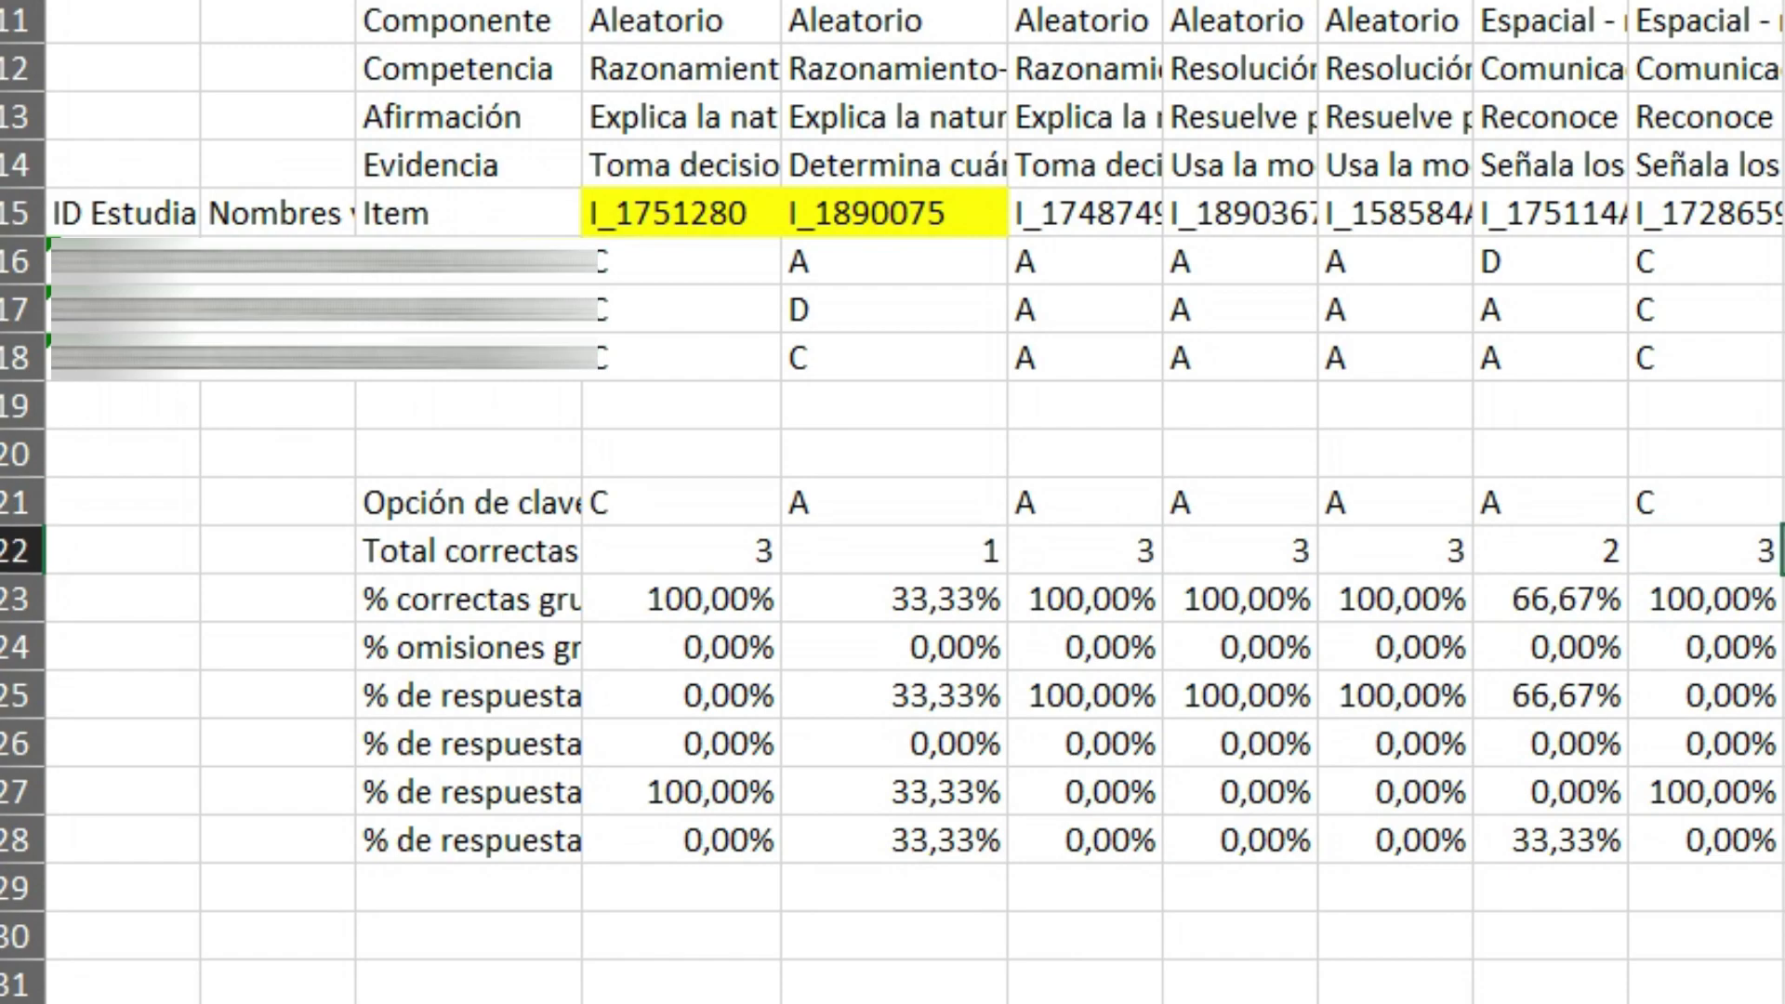
{"action": "scroll", "coordinate": [1183, 478], "scroll_direction": "right", "scroll_amount": 5}
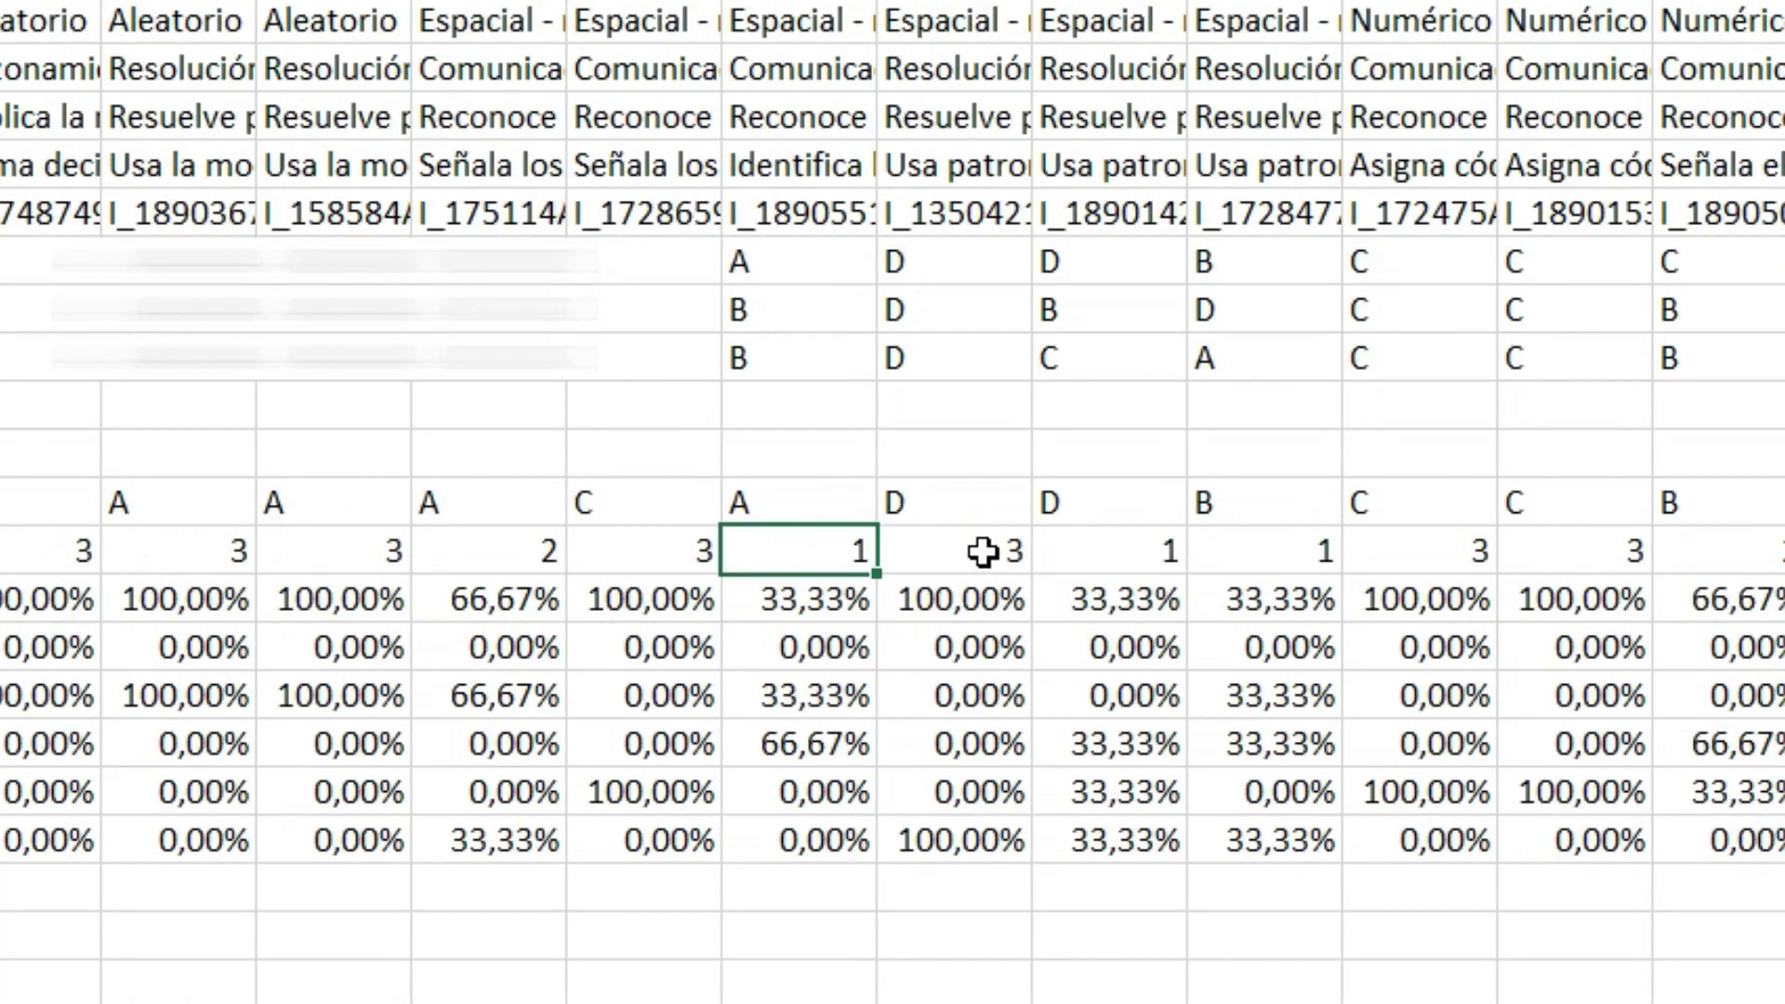
{"action": "left_click", "coordinate": [995, 555]}
{"action": "left_click", "coordinate": [976, 505]}
{"action": "left_click", "coordinate": [965, 568]}
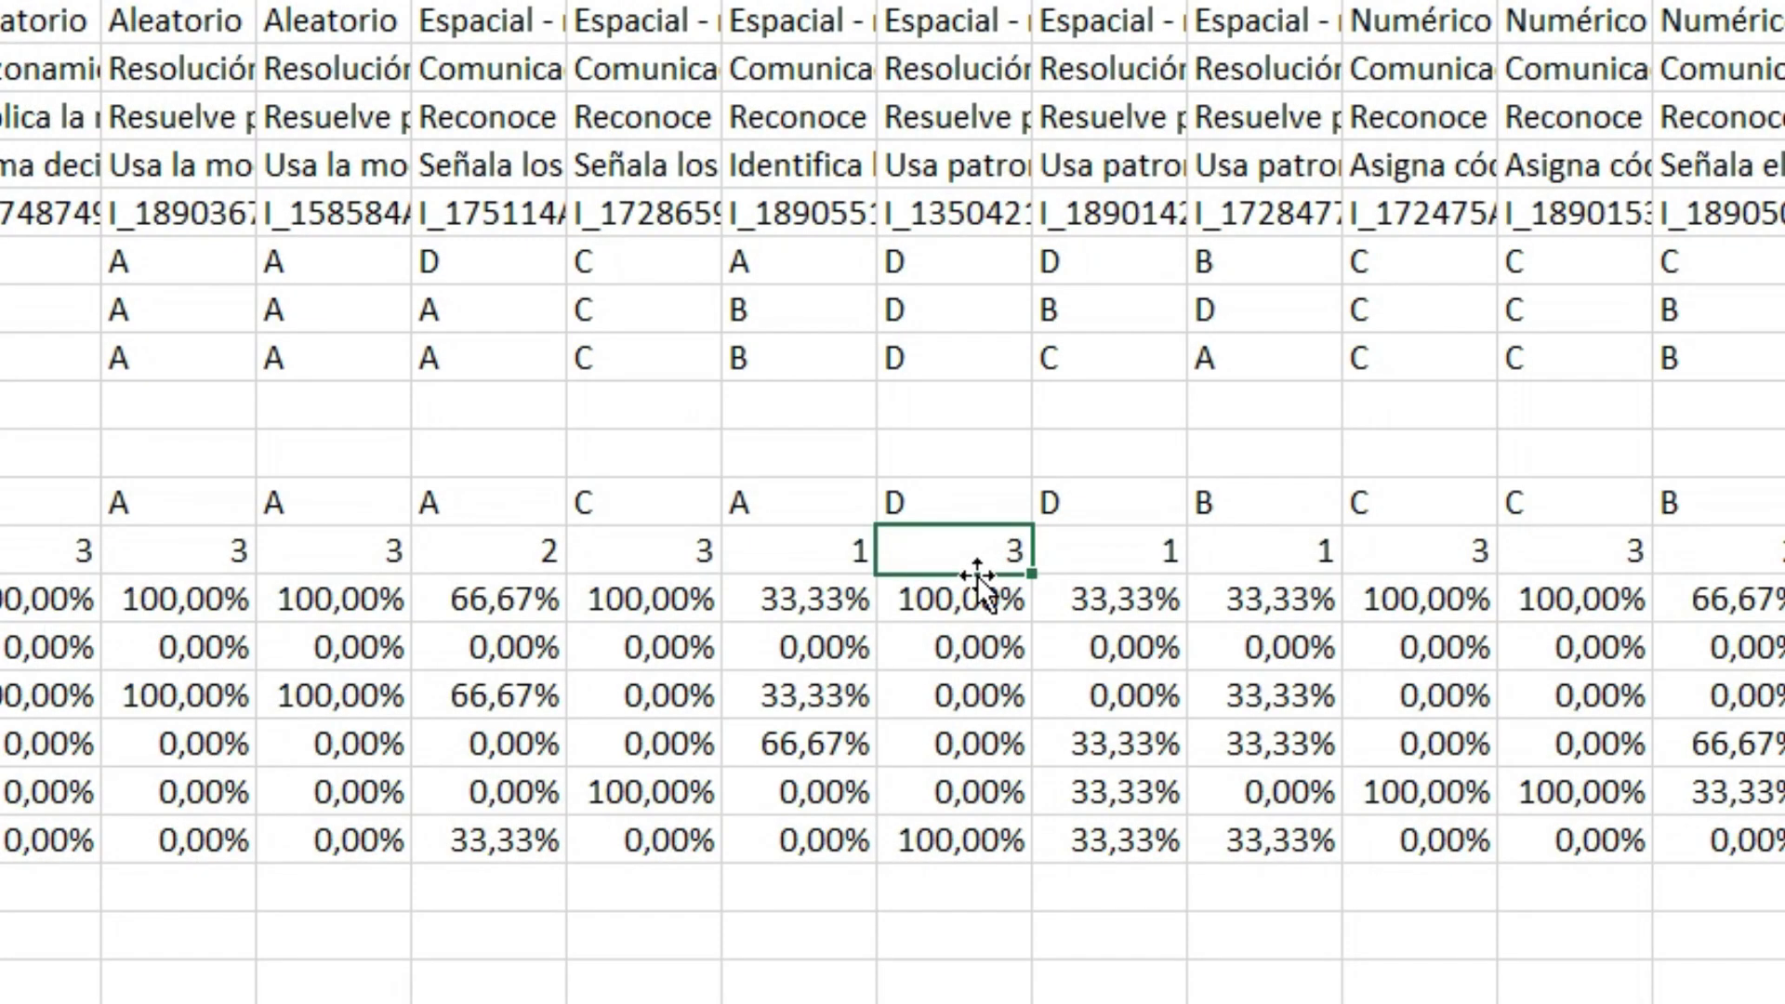
Step: Fill the item code I_1890551 in yellow and widen its column to fit the full code
{"action": "left_click", "coordinate": [817, 554]}
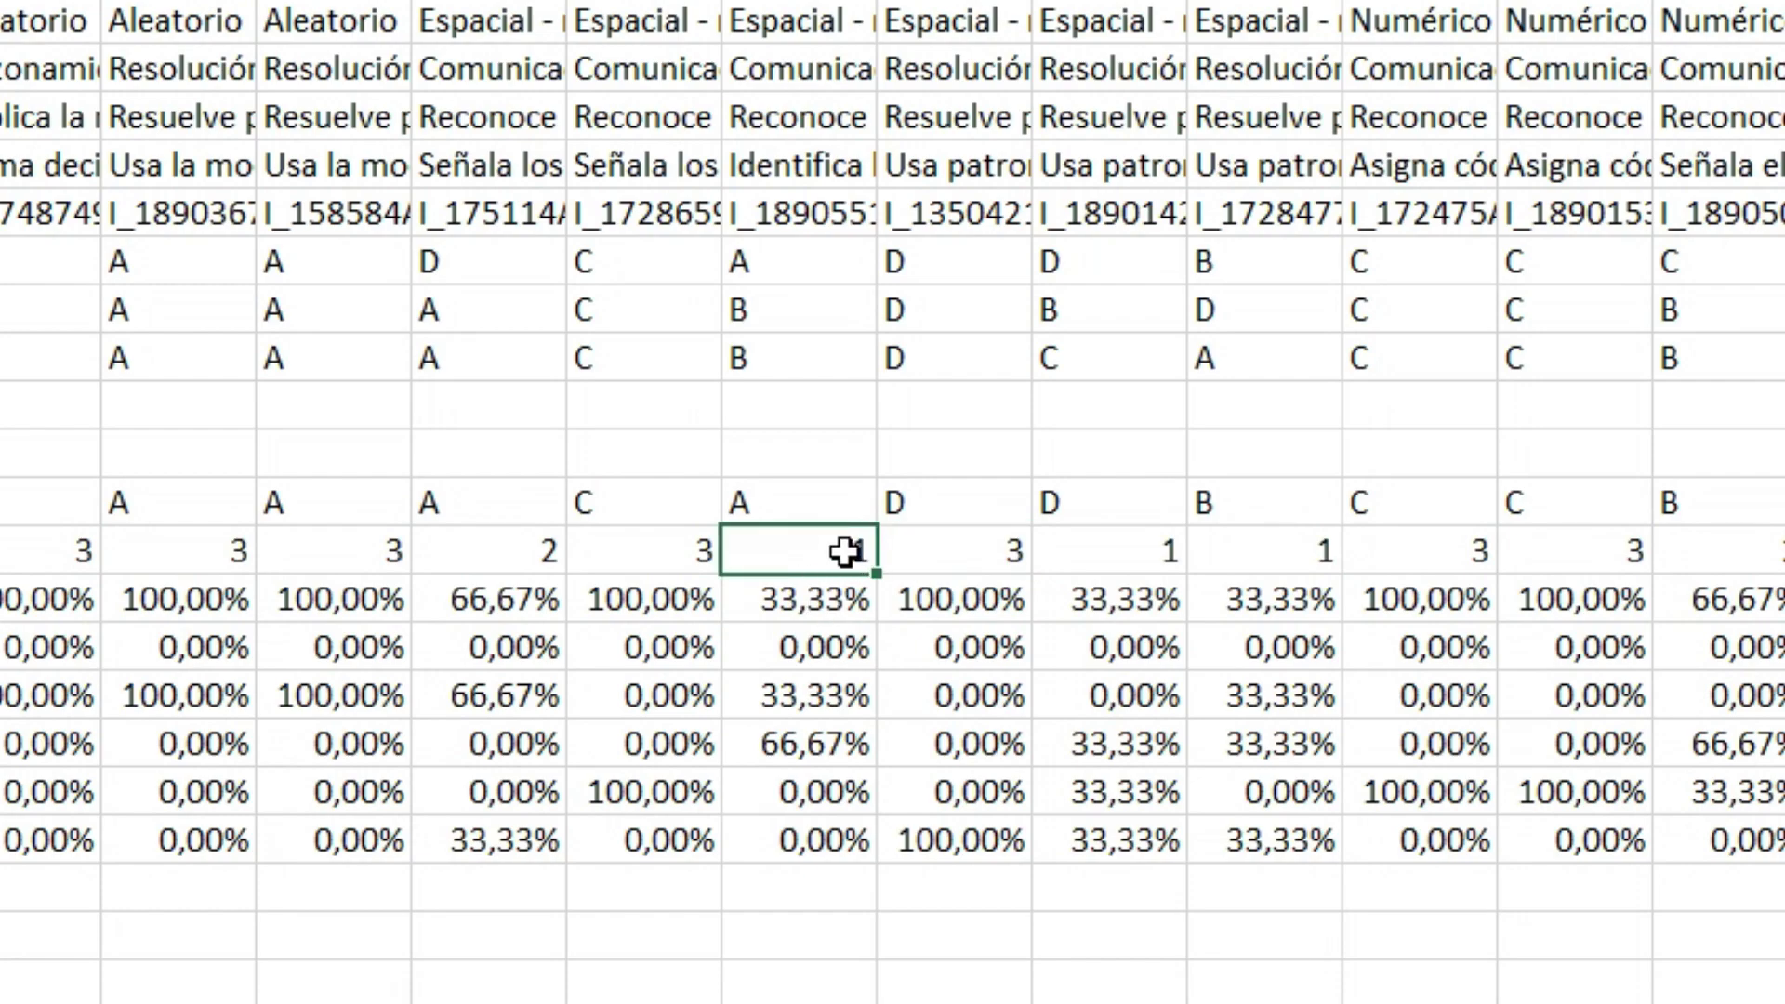
{"action": "left_click", "coordinate": [802, 222]}
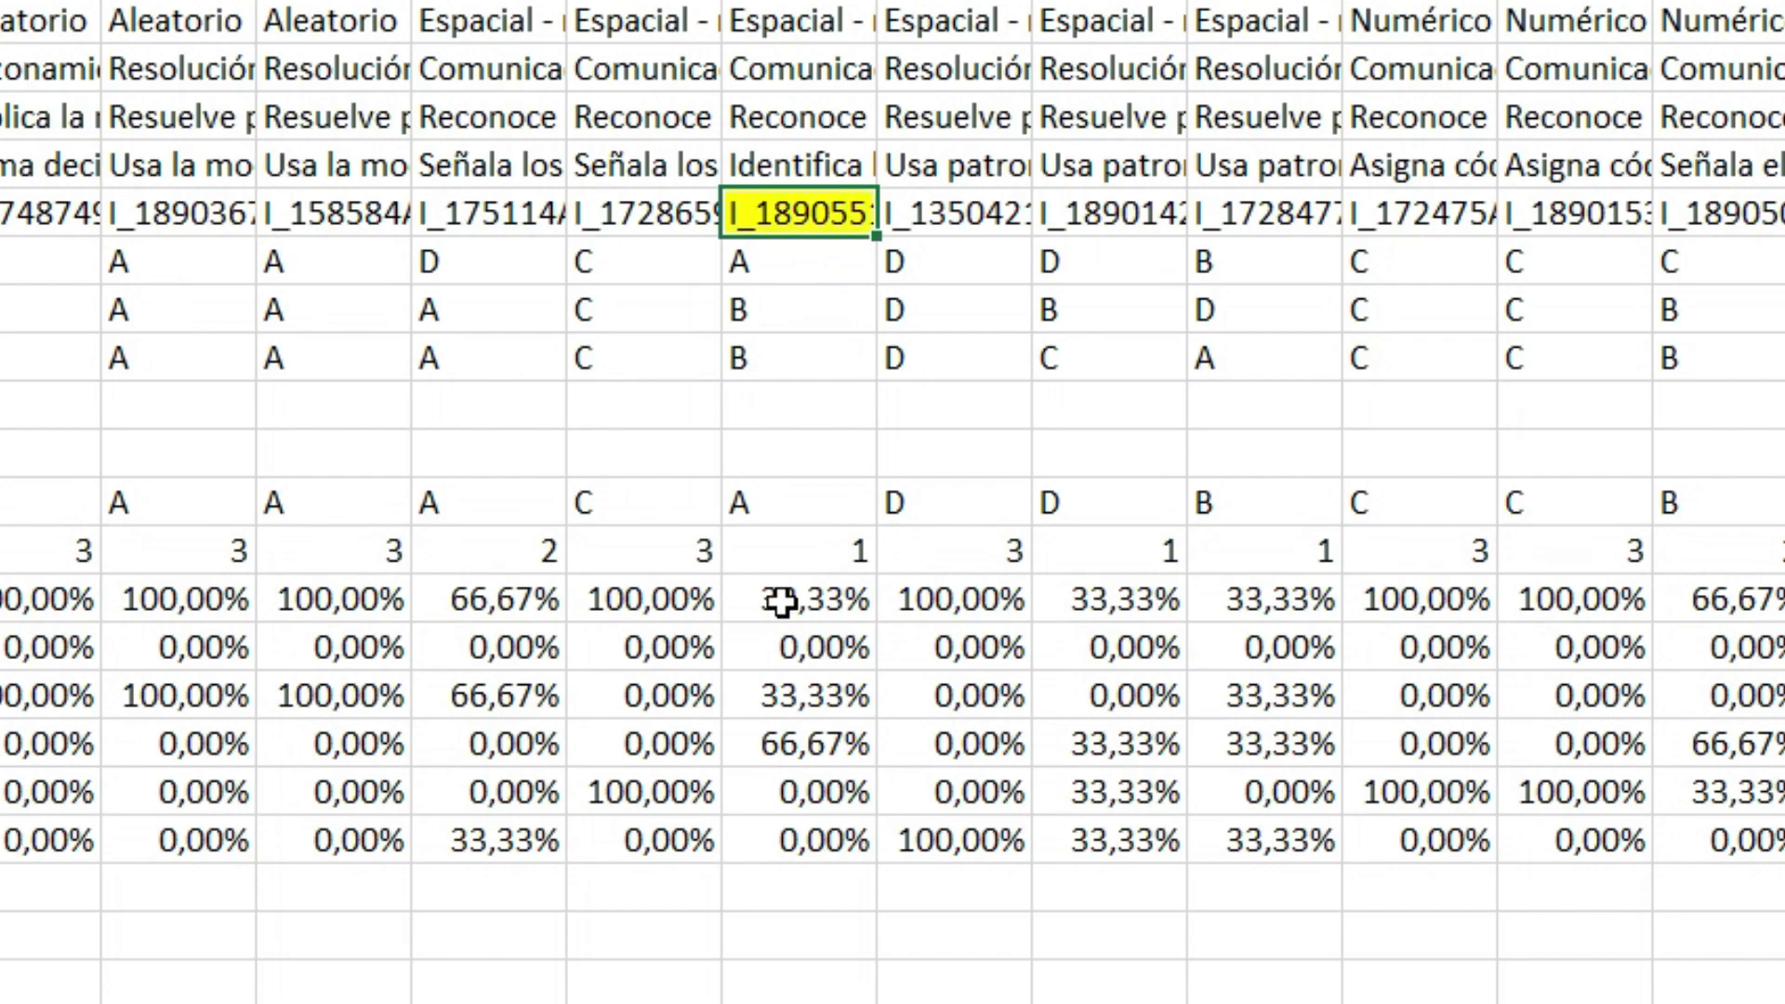
{"action": "left_click", "coordinate": [859, 608]}
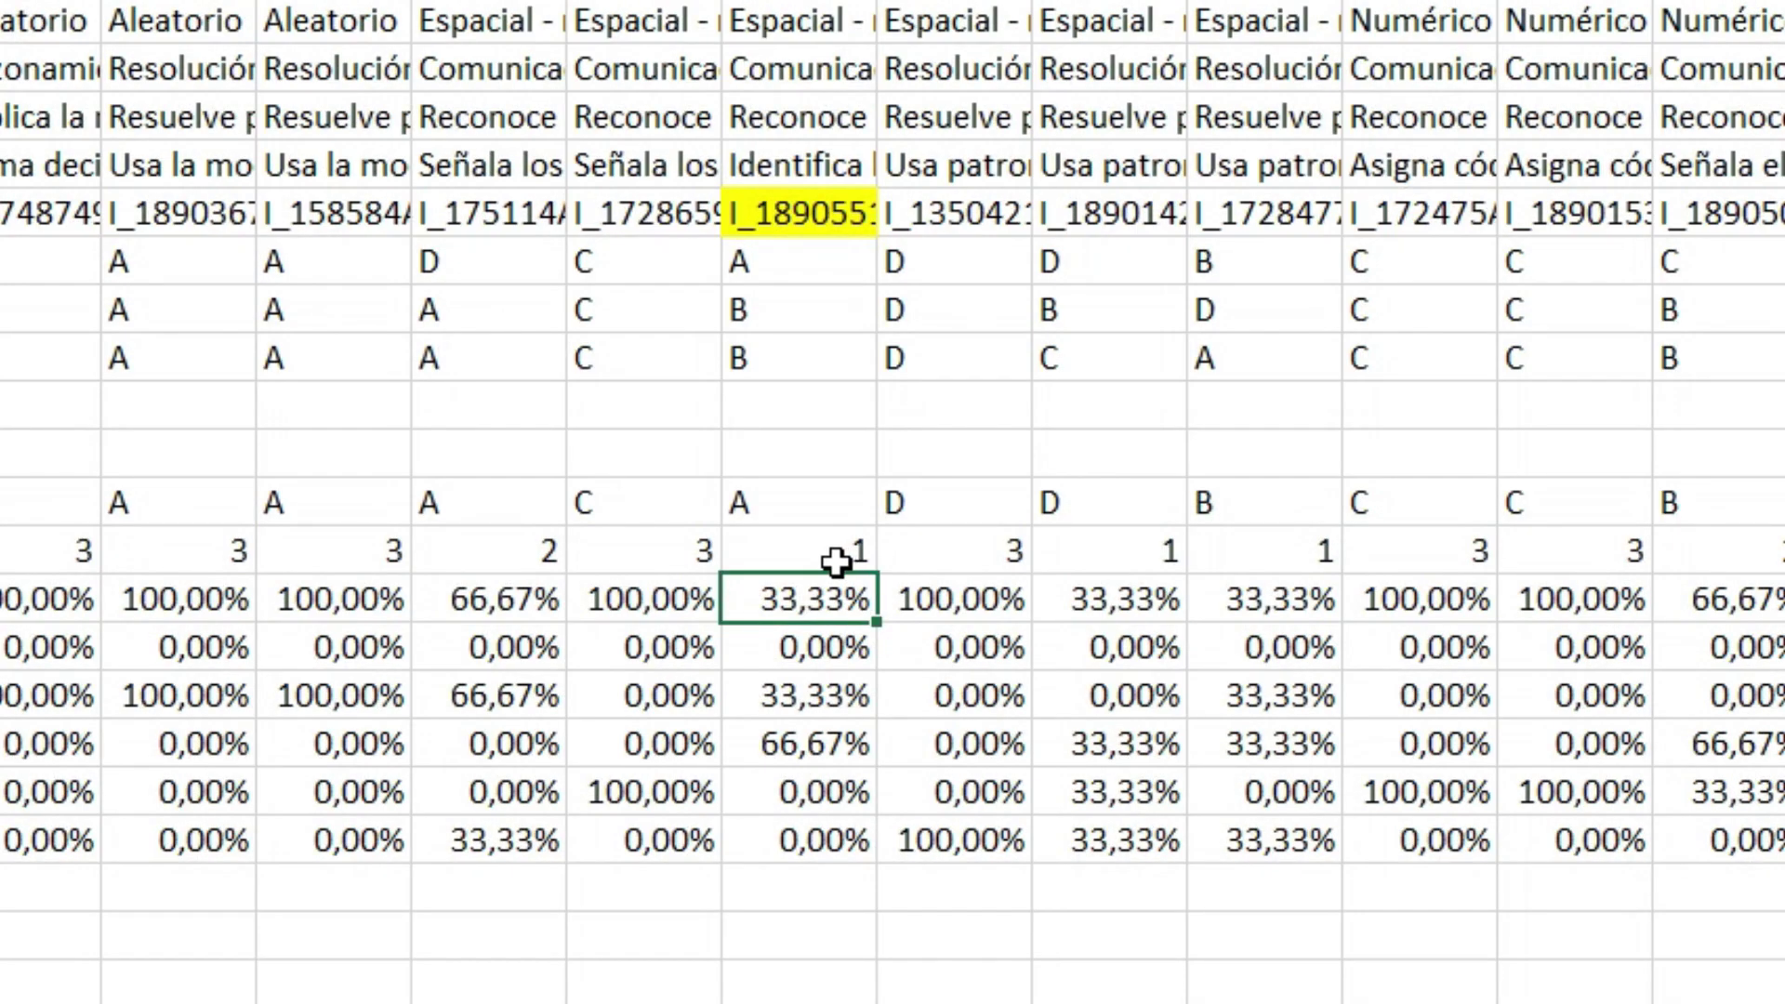
{"action": "left_click", "coordinate": [809, 21]}
{"action": "left_click", "coordinate": [815, 219]}
{"action": "left_click", "coordinate": [824, 554]}
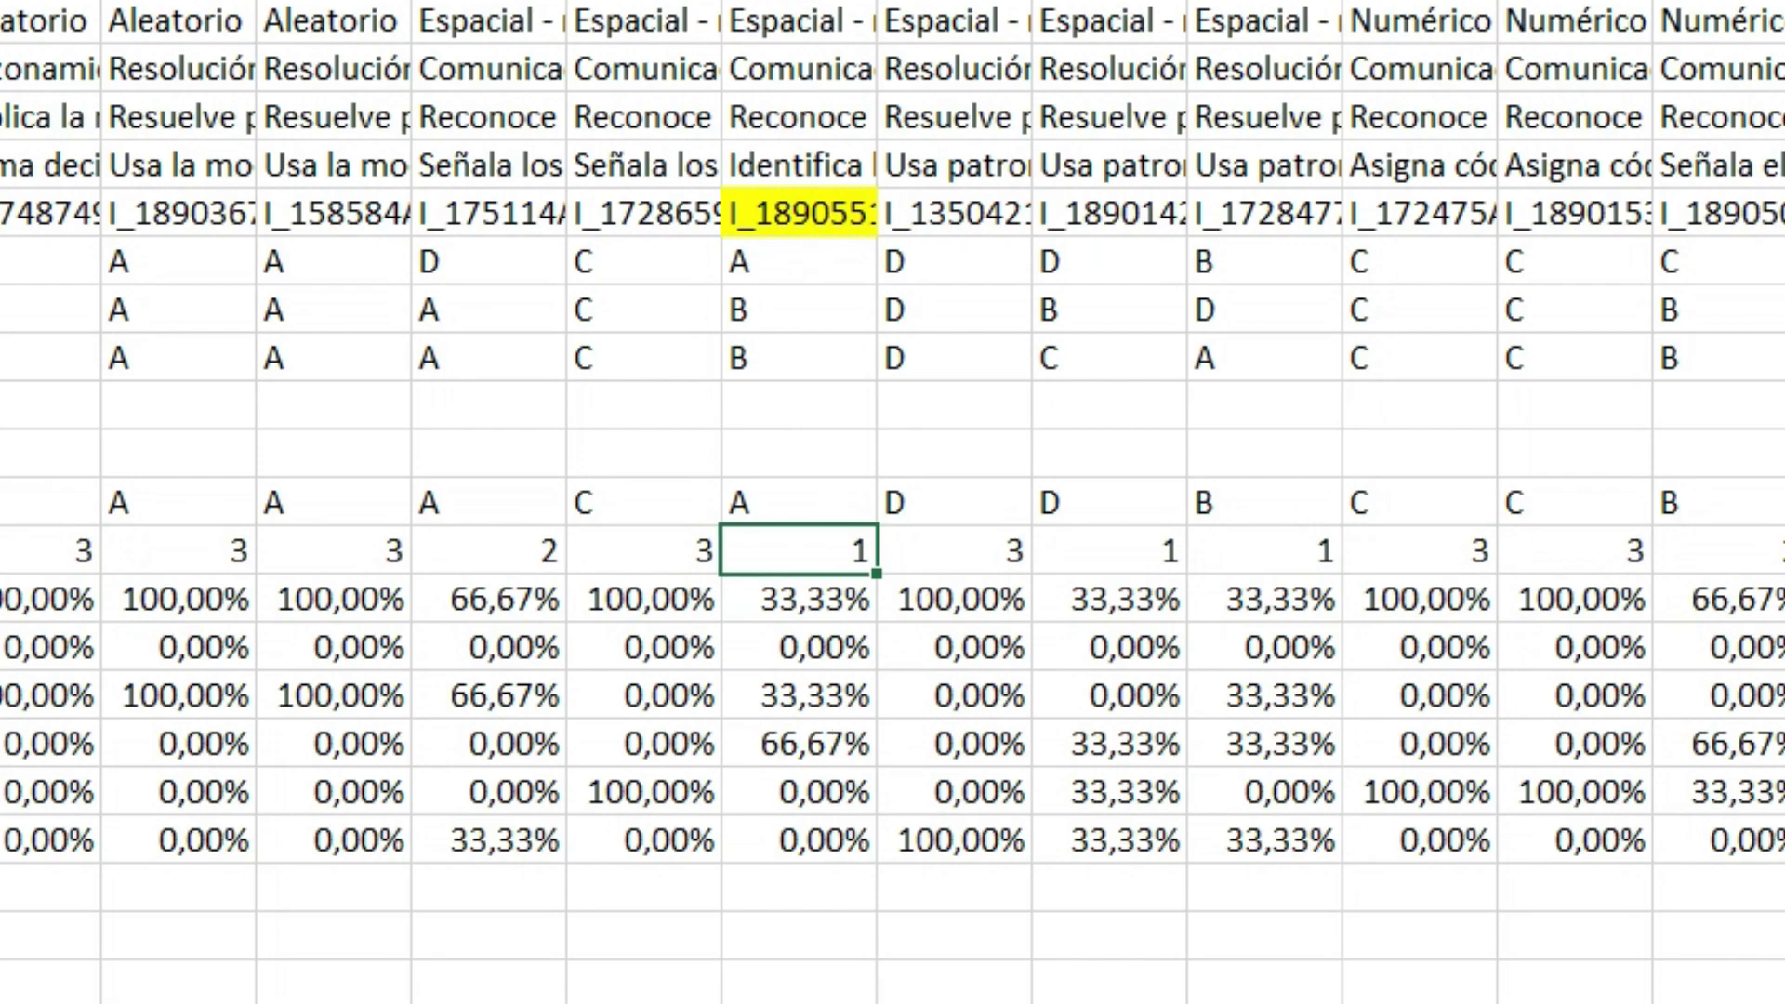
{"action": "left_click_drag", "start_coordinate": [877, 0], "coordinate": [917, 0]}
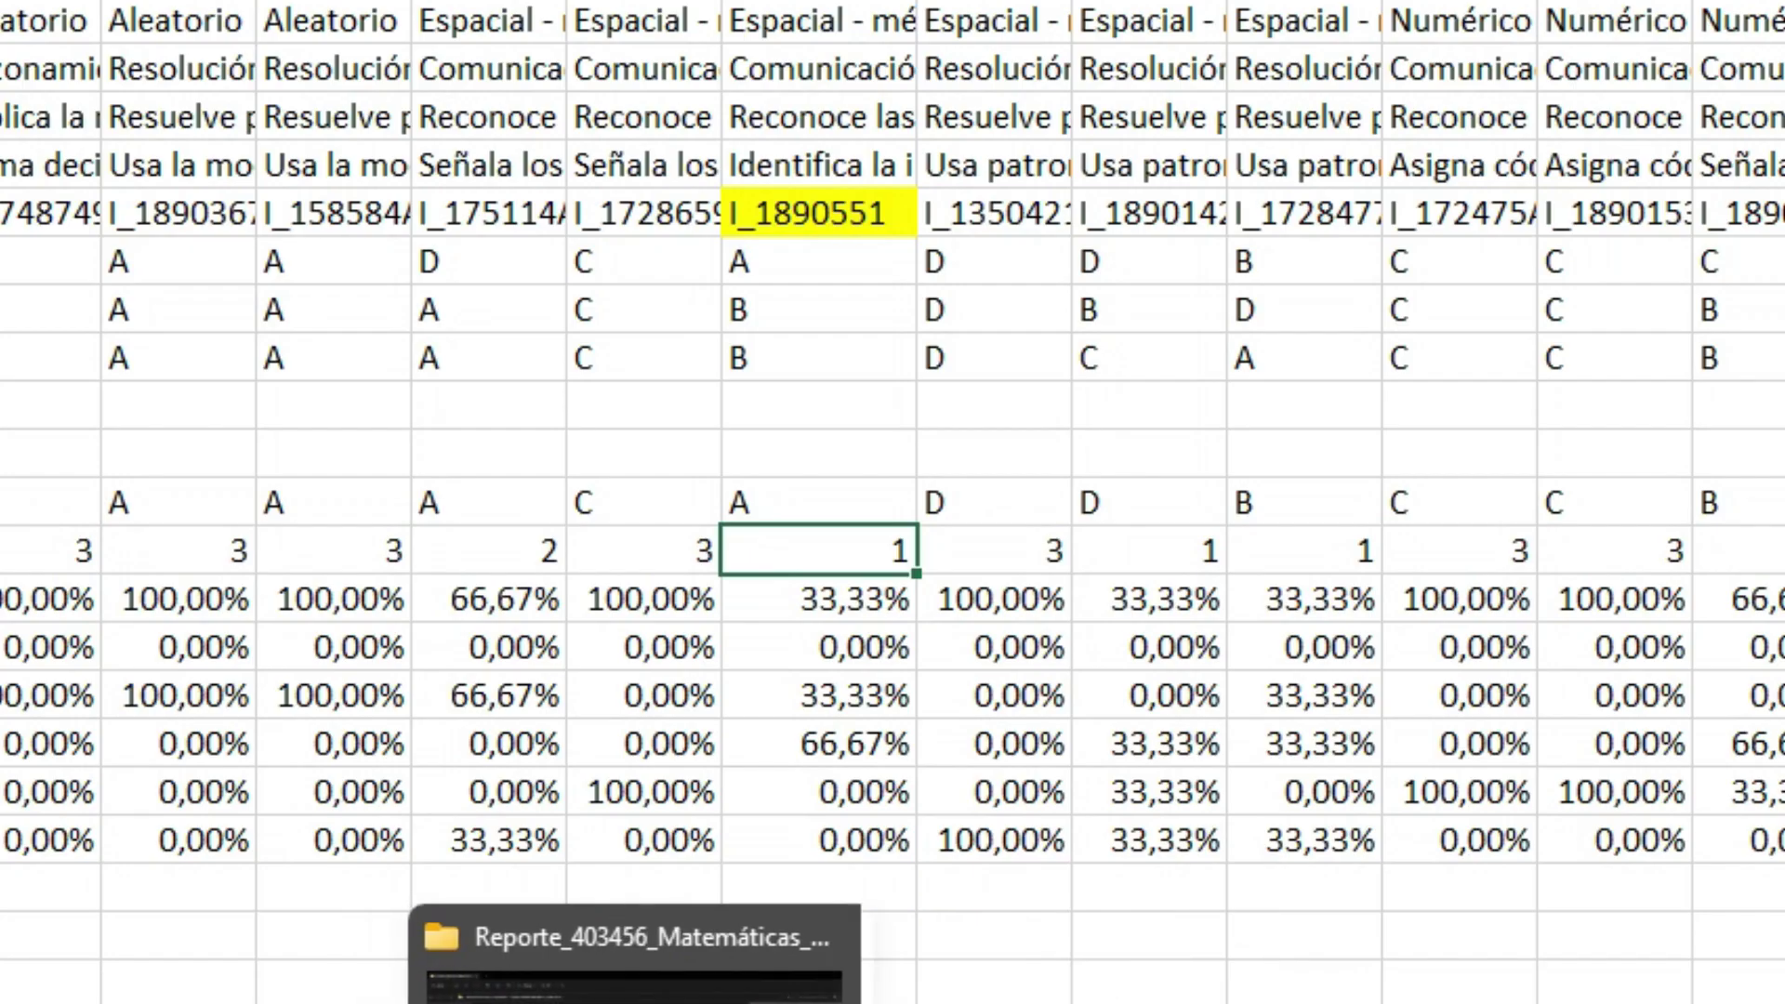
Step: Open Reporte.xlsx from the Matemáticas report folder and enable editing
{"action": "left_click", "coordinate": [634, 985]}
{"action": "left_click", "coordinate": [358, 516]}
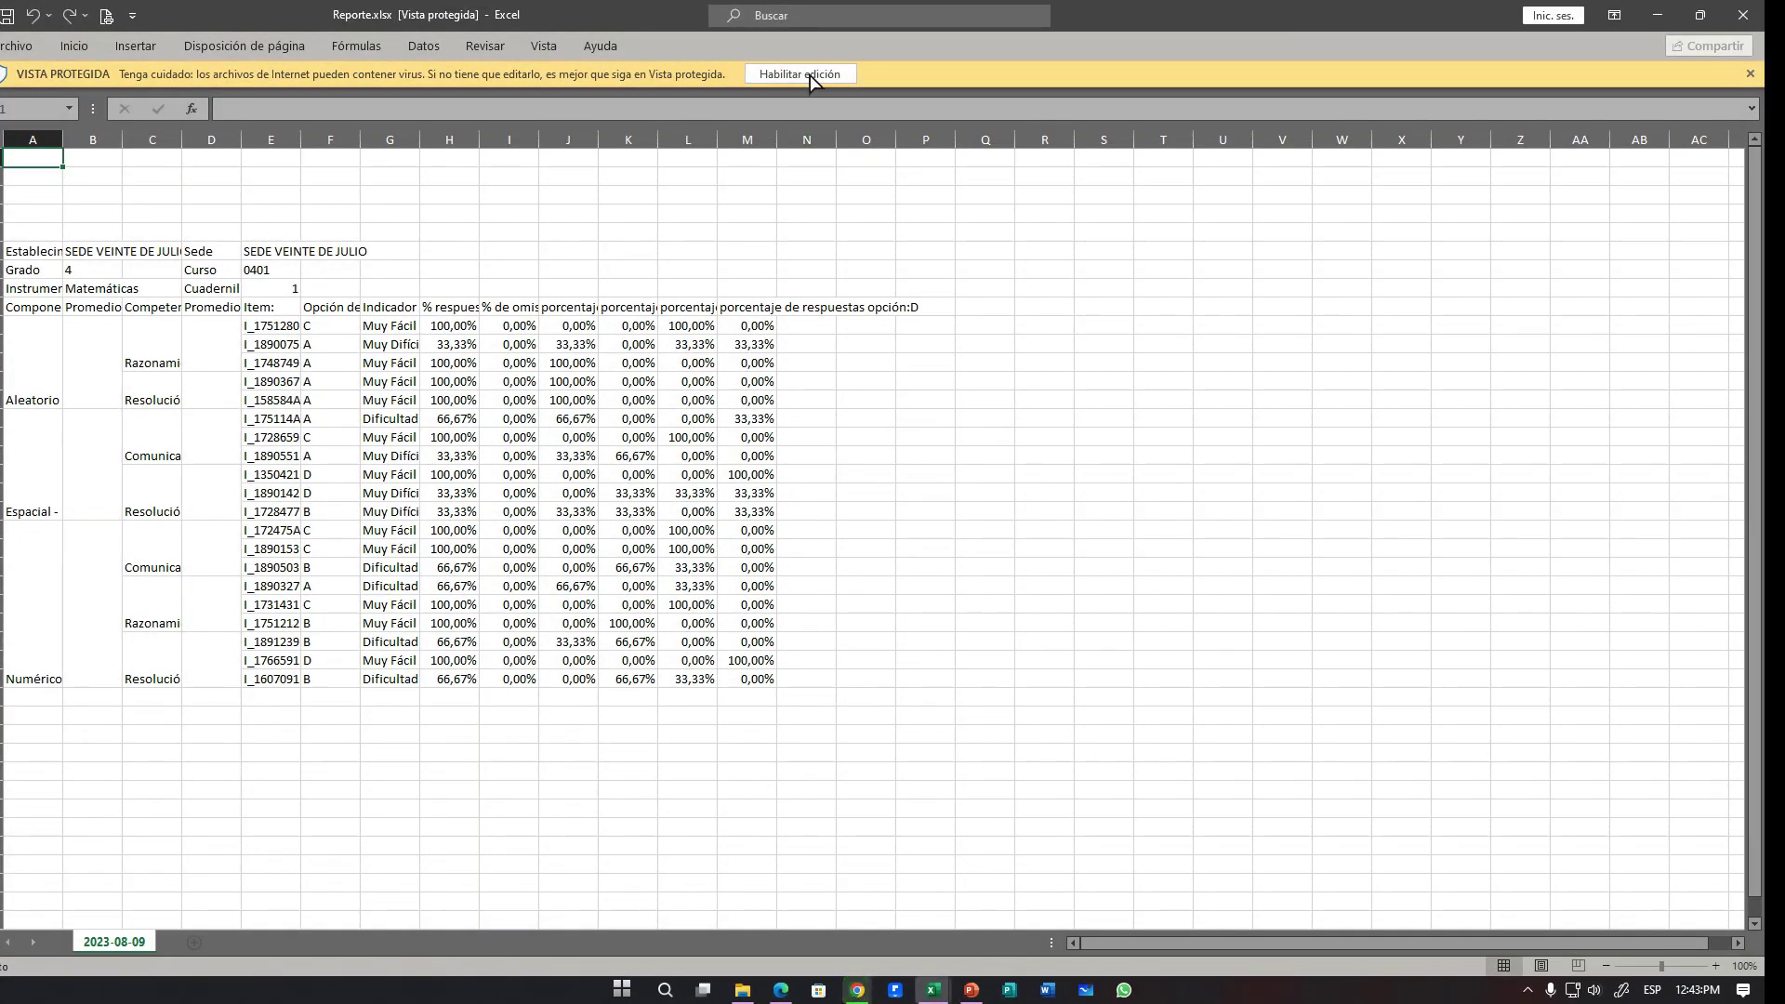
{"action": "left_click", "coordinate": [807, 74]}
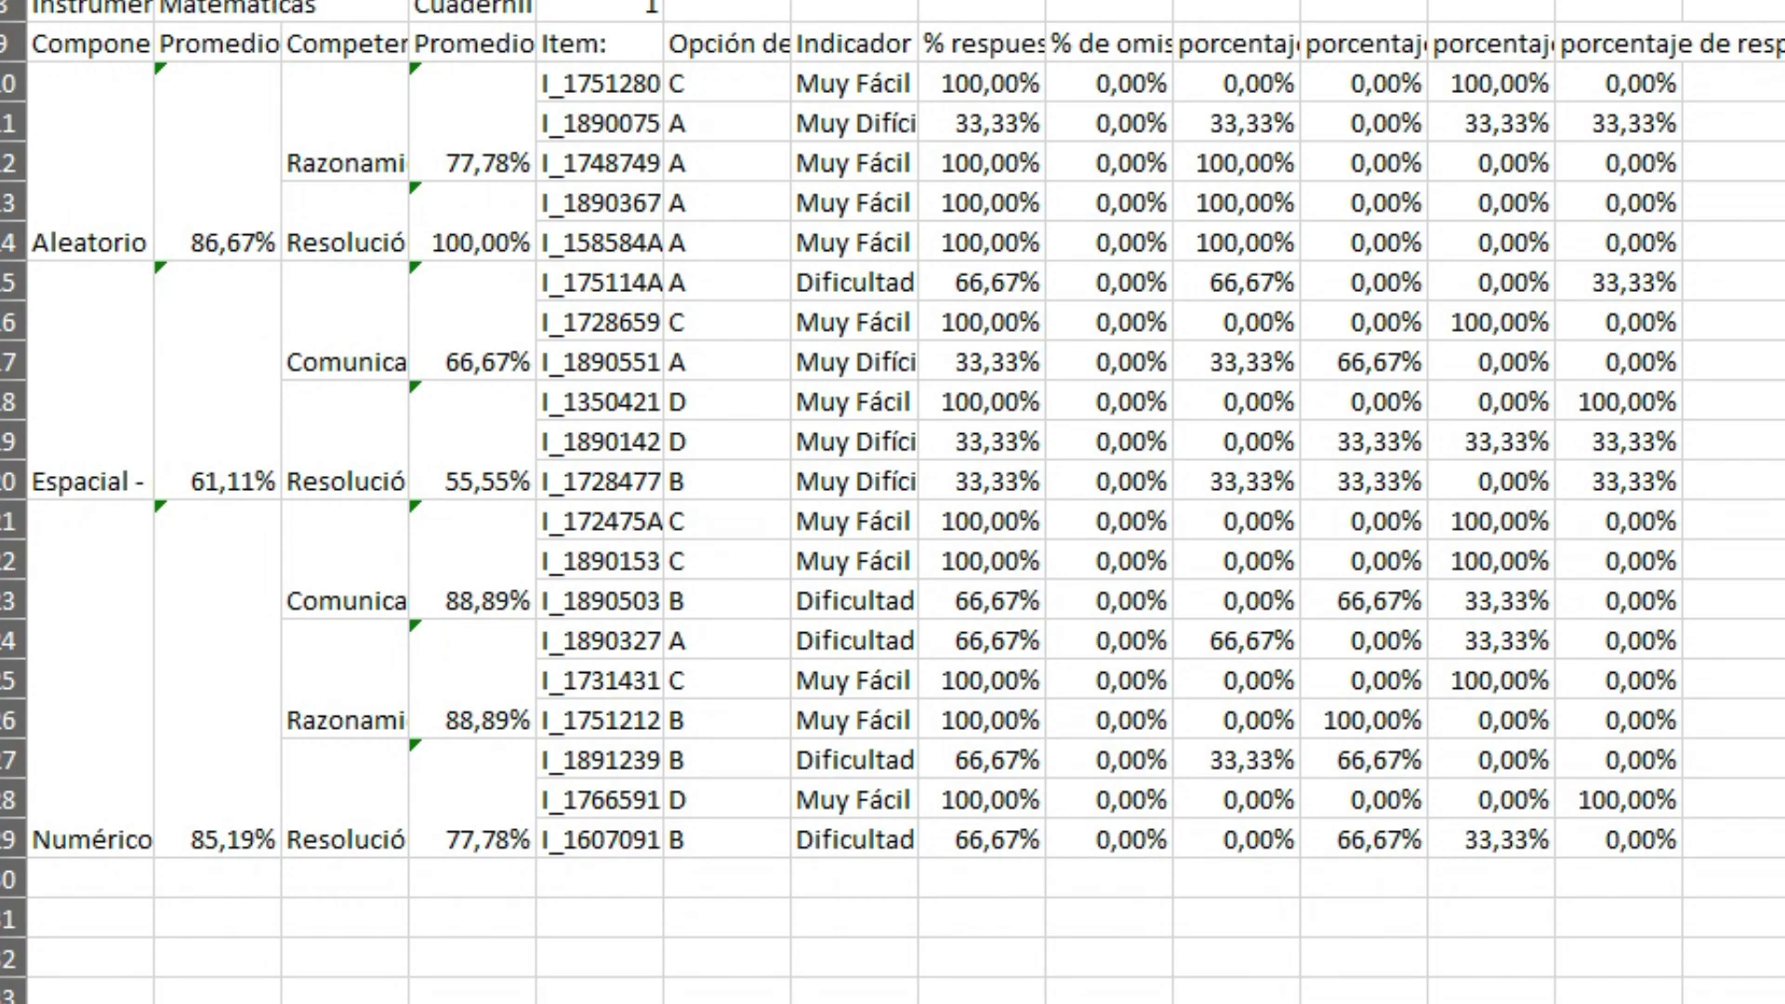
Step: Examine the report's Instrumento and Cuadernillo row and the Aleatorio and Espacial component blocks
{"action": "left_click_drag", "start_coordinate": [84, 5], "coordinate": [664, 3]}
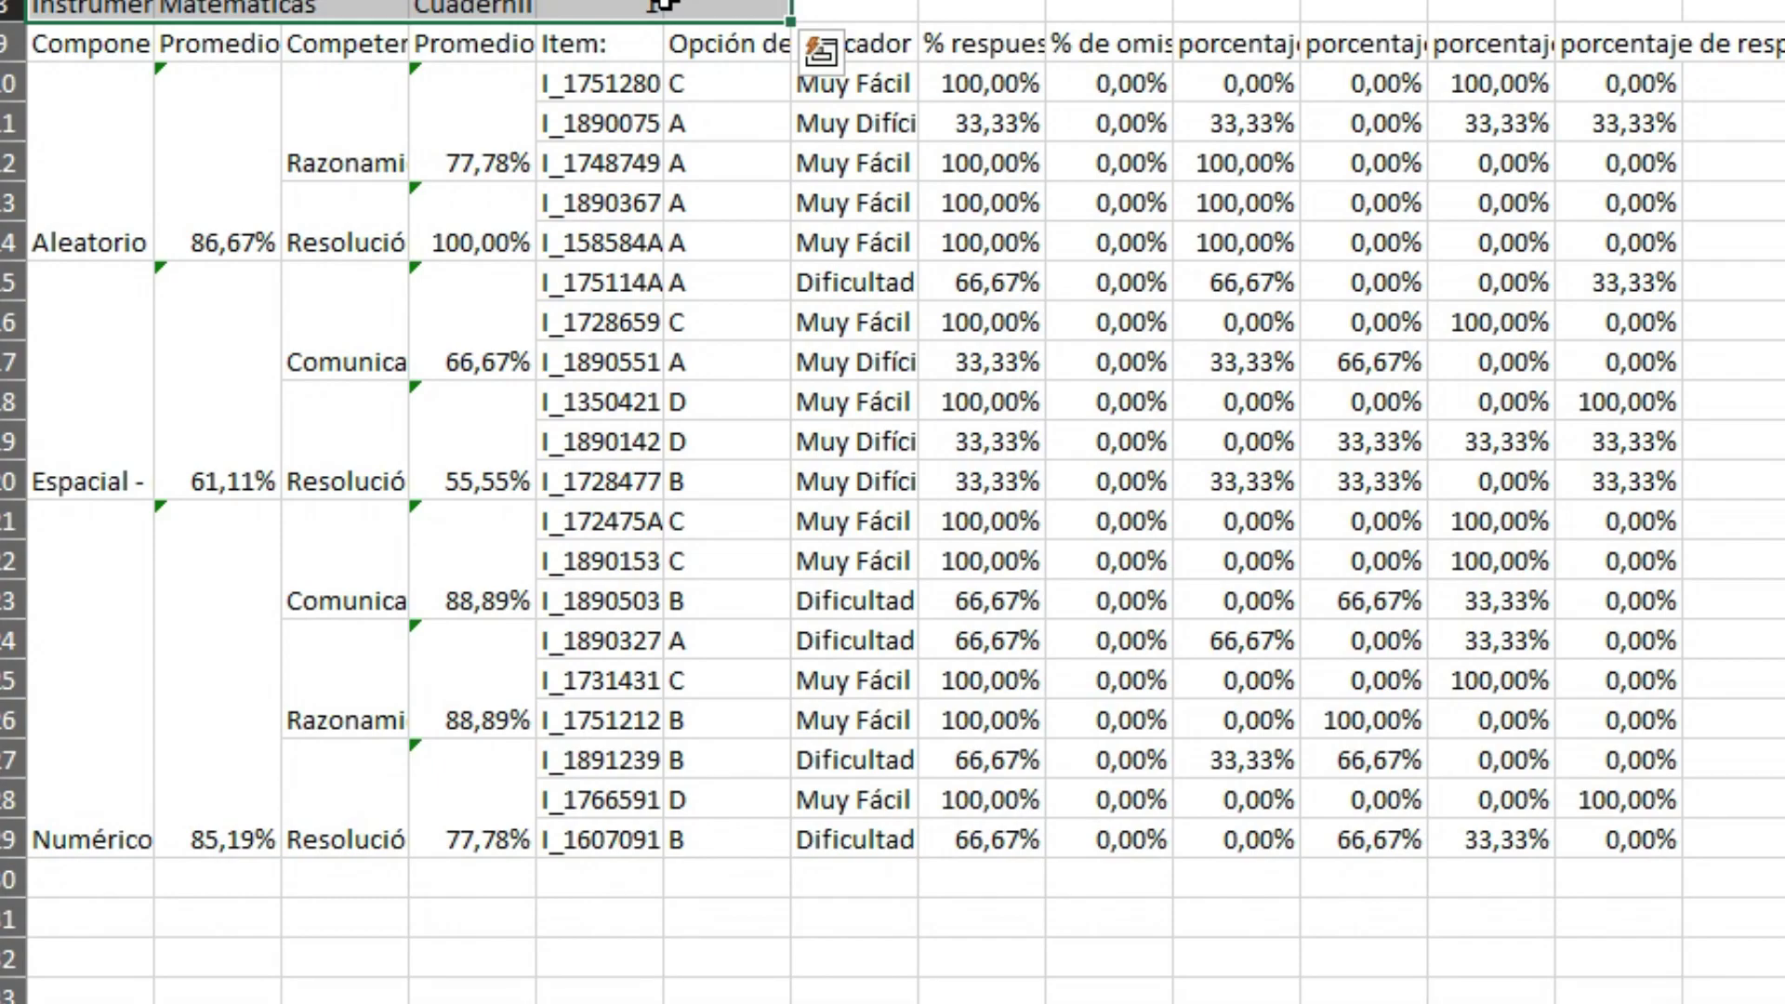
{"action": "left_click", "coordinate": [1383, 312]}
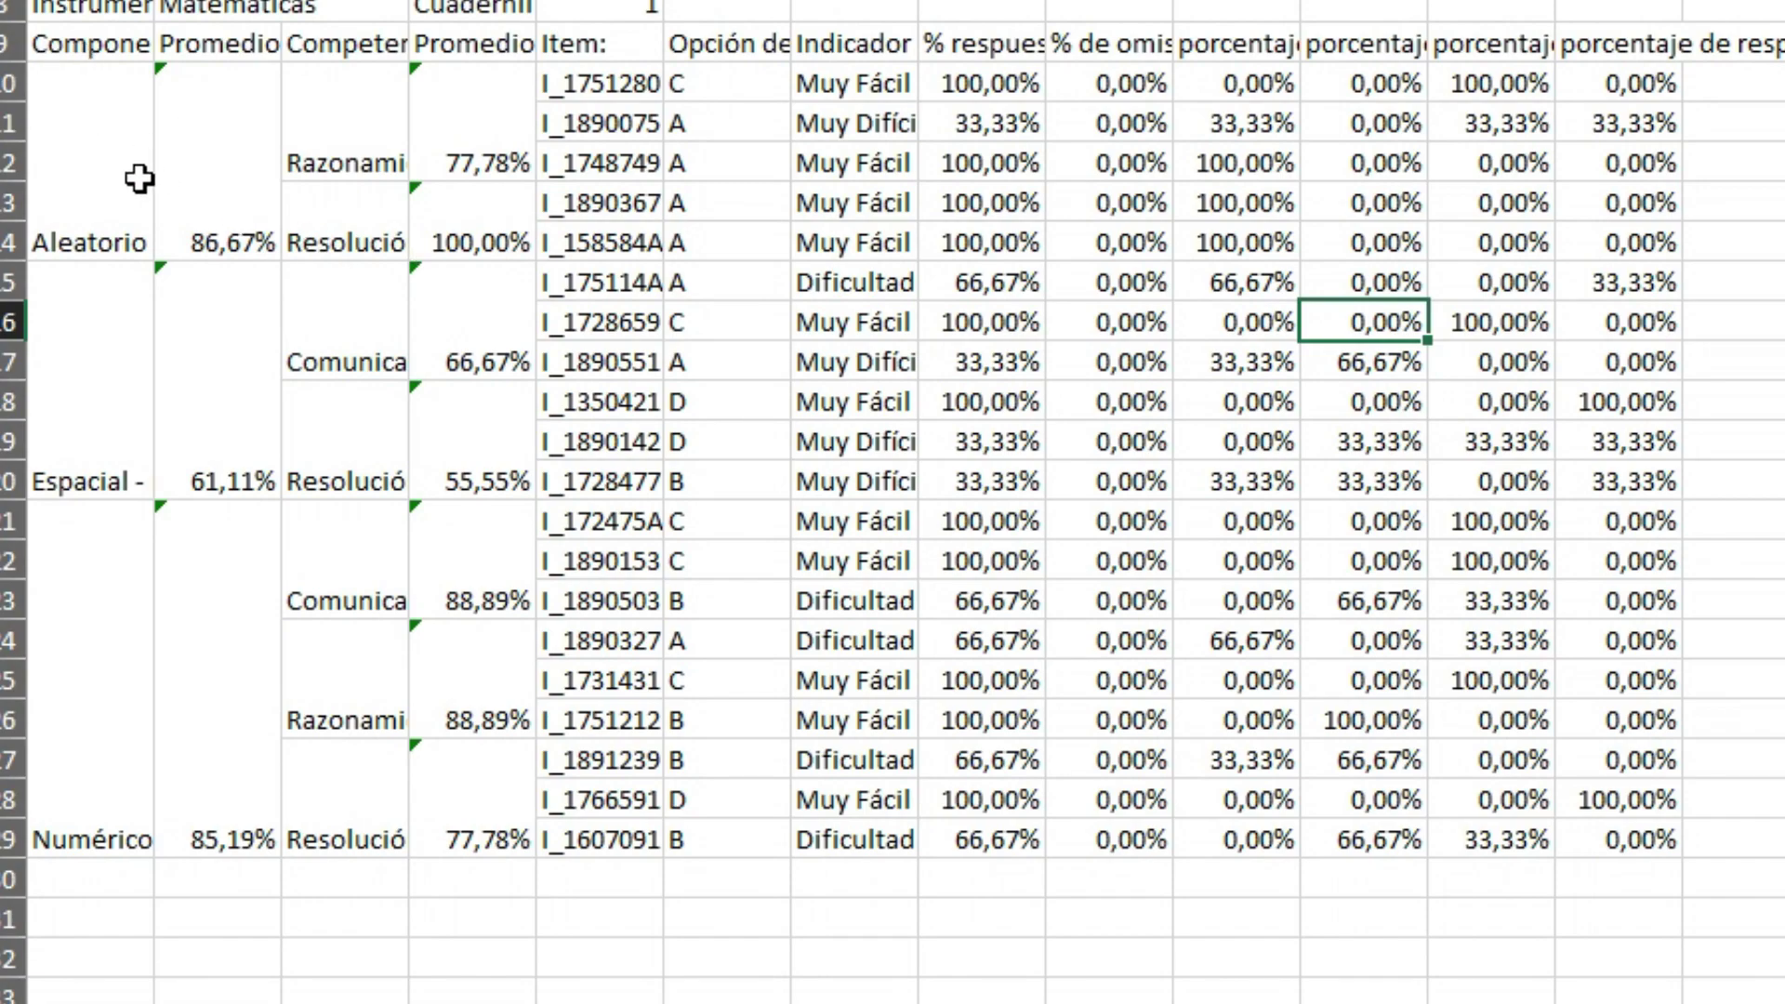
{"action": "scroll", "coordinate": [130, 221], "scroll_direction": "up", "scroll_amount": 2, "text": "ctrl"}
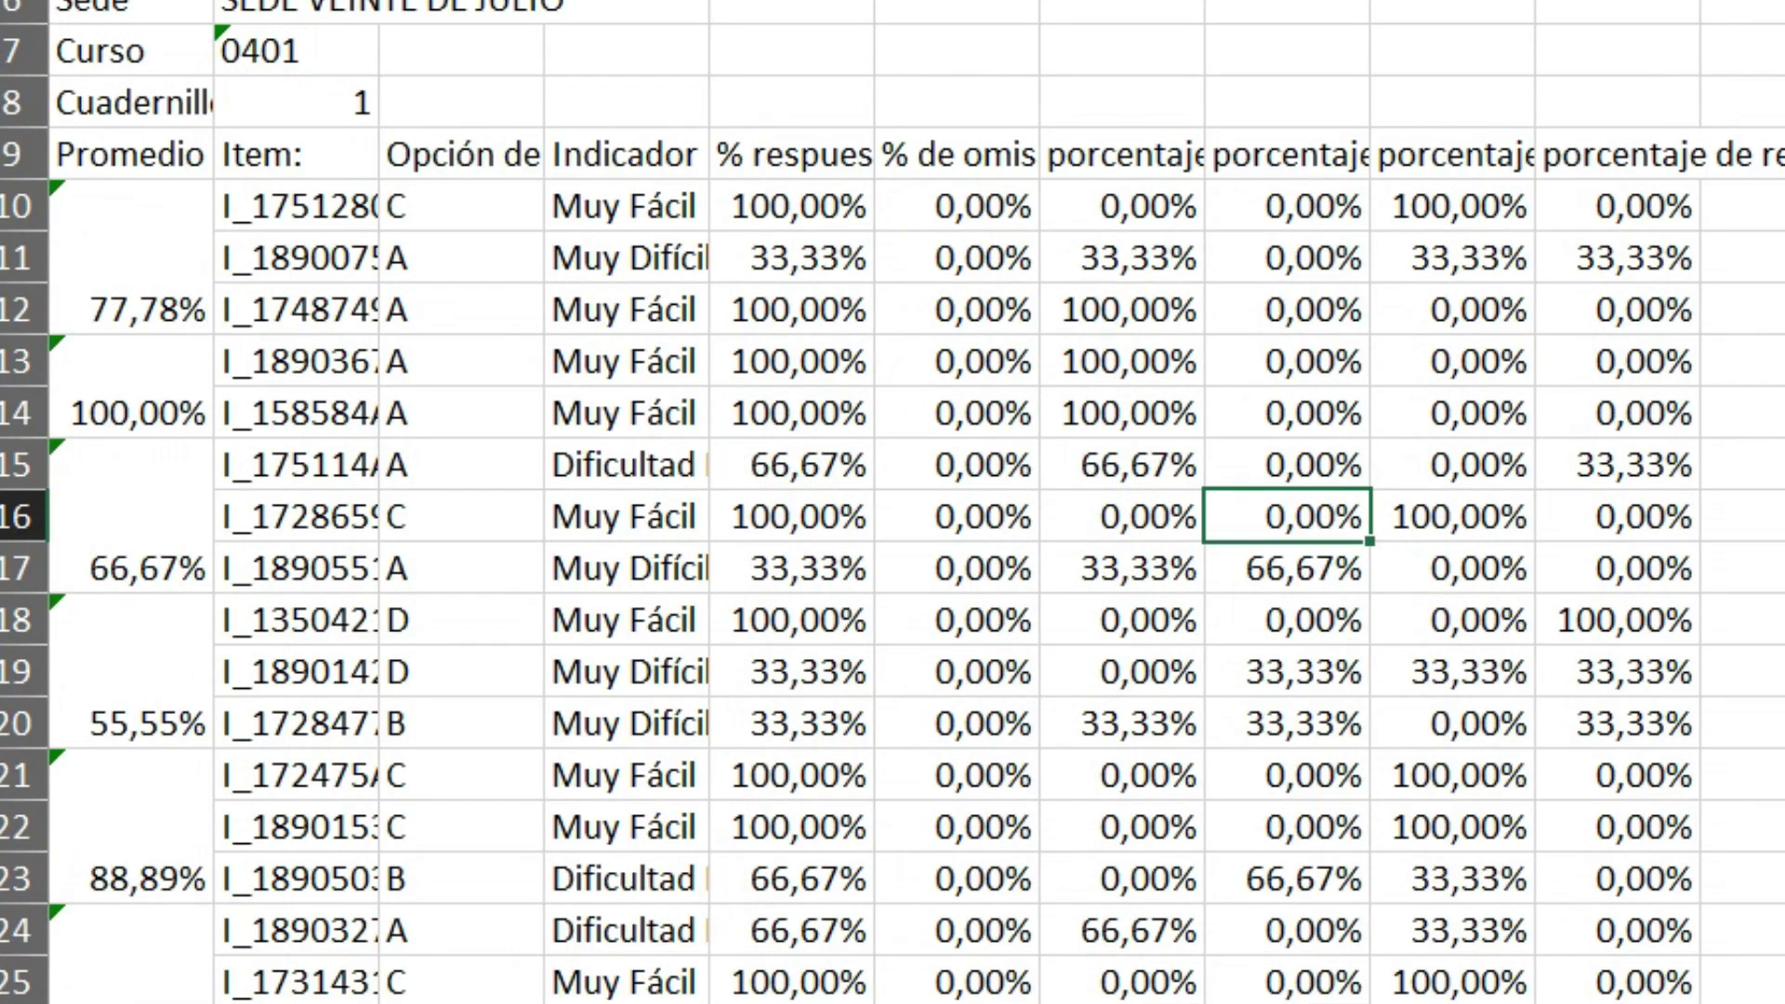
{"action": "scroll", "coordinate": [892, 502], "scroll_direction": "left", "scroll_amount": 3}
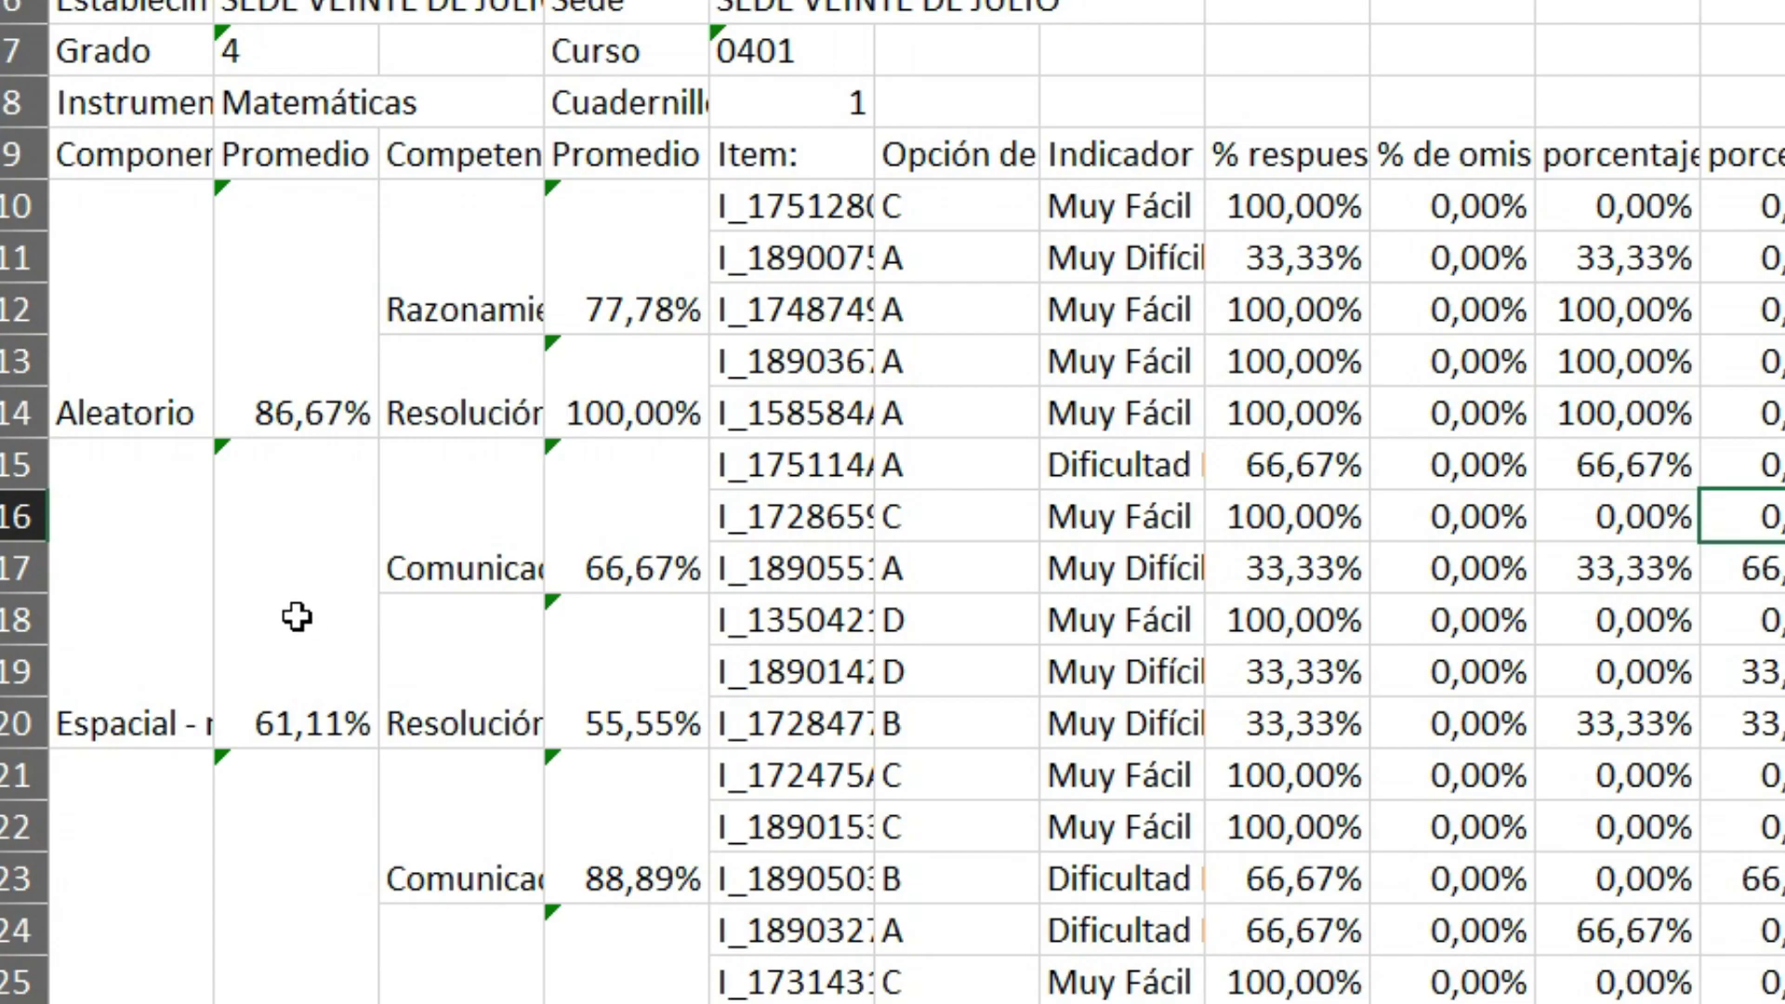
{"action": "left_click", "coordinate": [120, 356]}
{"action": "scroll", "coordinate": [140, 356], "scroll_direction": "down", "scroll_amount": 1}
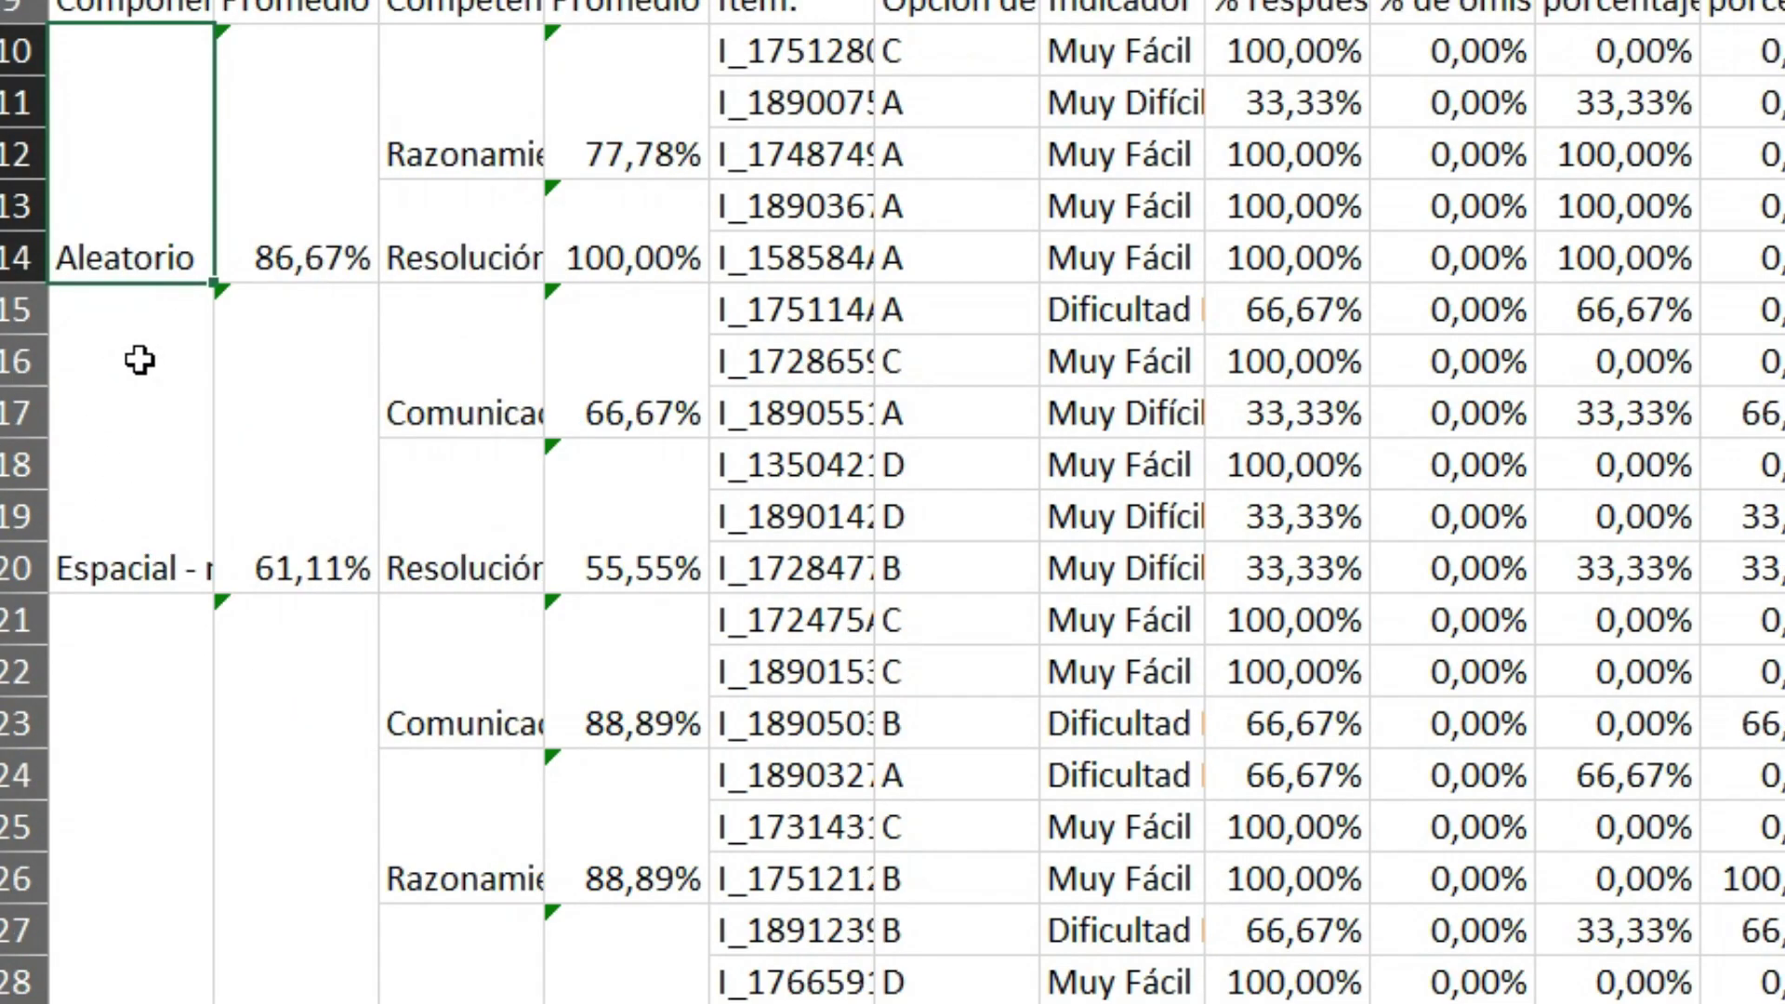
{"action": "left_click", "coordinate": [150, 446]}
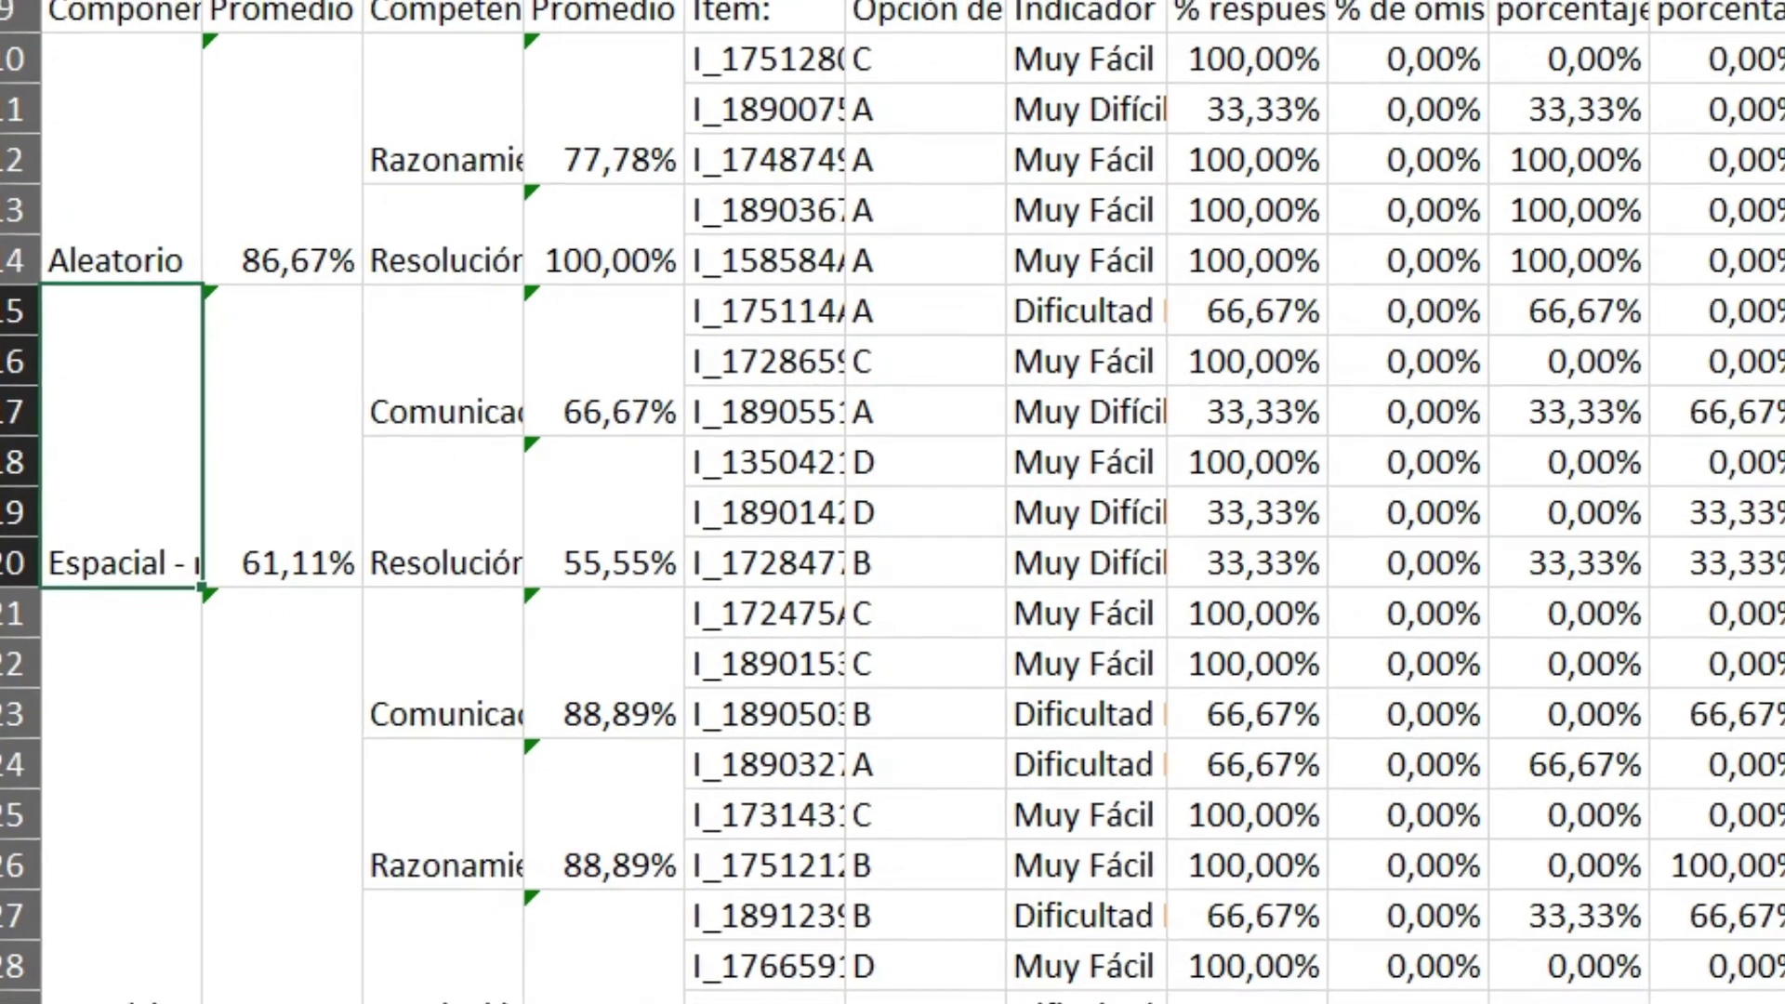
Step: Try to wrap the text in the Numérico - variacional component cell
{"action": "key", "text": "alt+h"}
{"action": "key", "text": "w"}
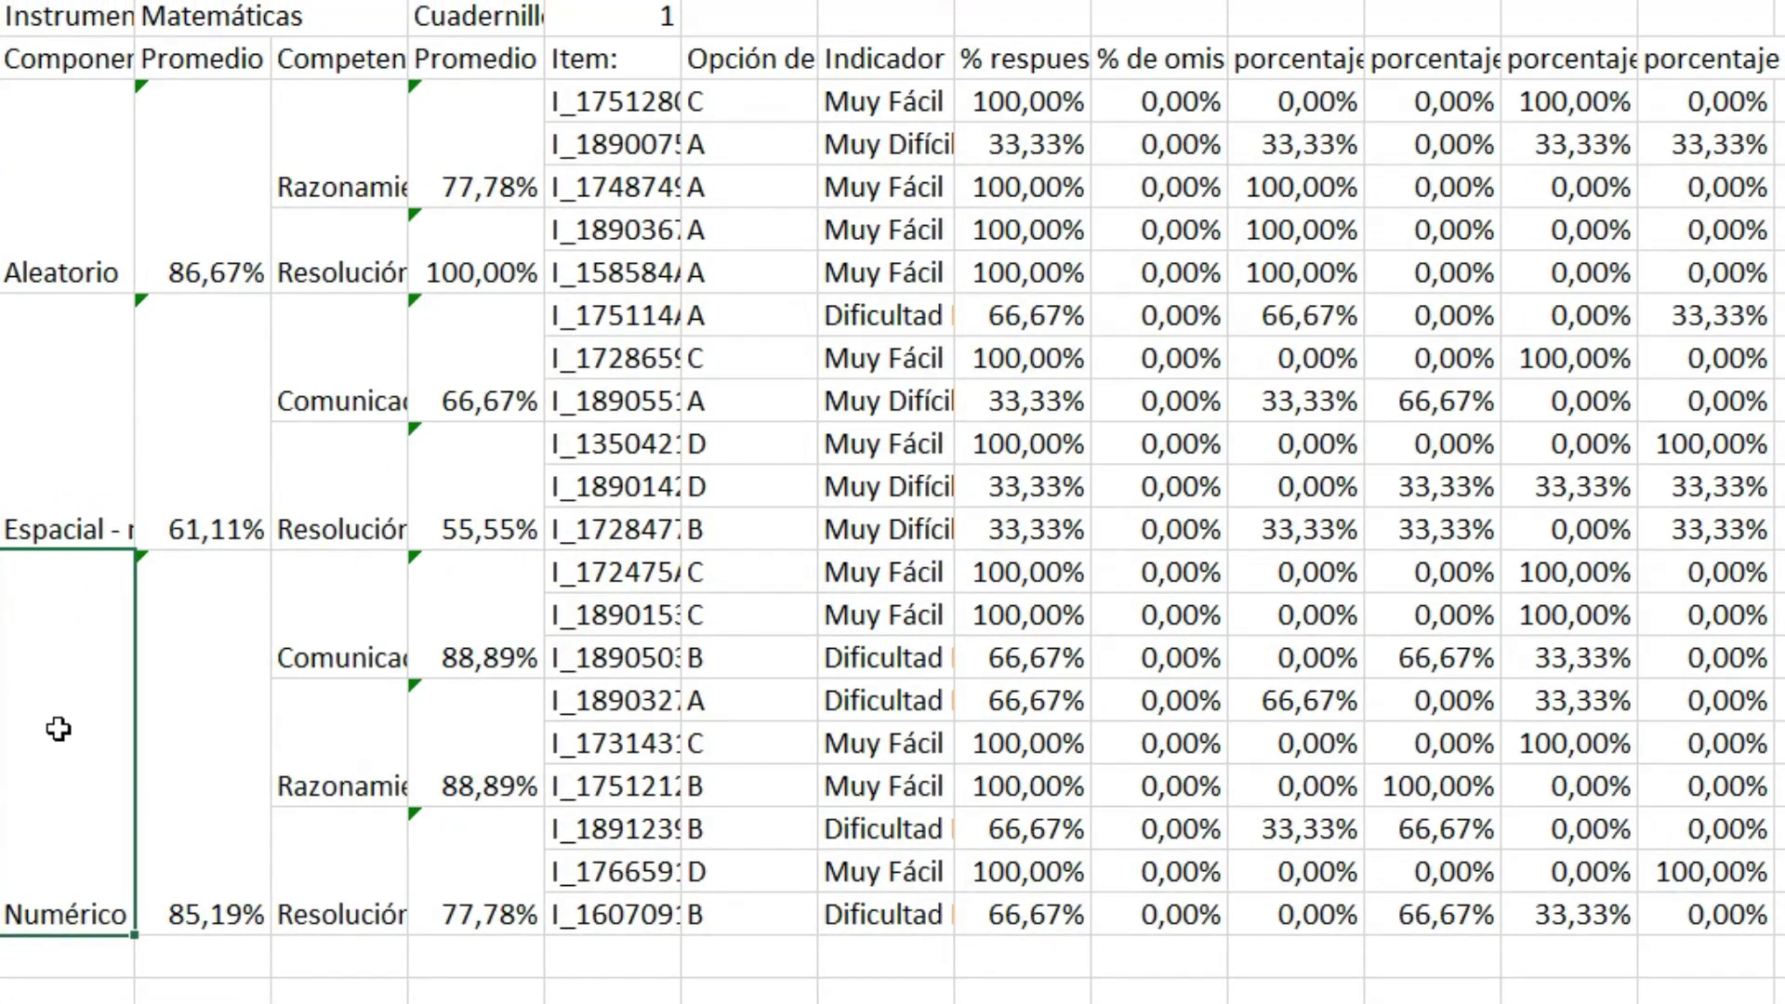
{"action": "left_click", "coordinate": [46, 692]}
{"action": "key", "text": "alt+h"}
{"action": "key", "text": "w"}
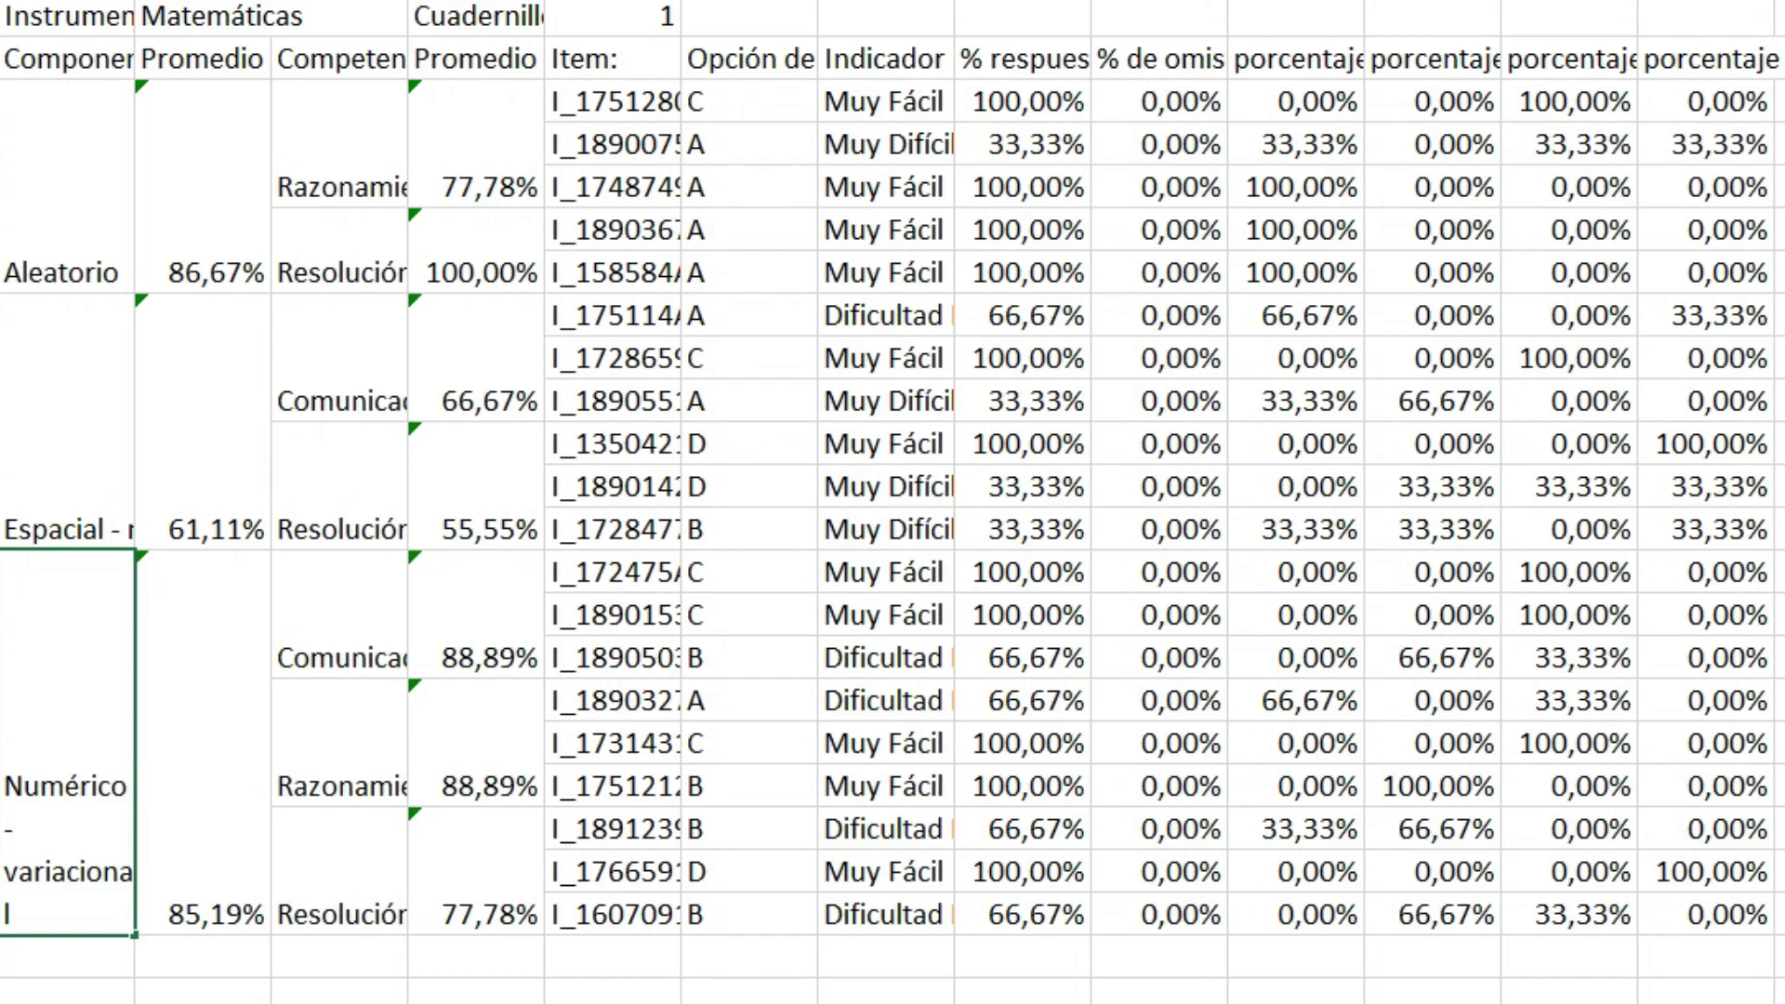
{"action": "key", "text": "ctrl+z"}
Step: Review the three Componente blocks and examine the Promedio of the Aleatorio component
{"action": "left_click", "coordinate": [65, 181]}
{"action": "left_click", "coordinate": [33, 479]}
{"action": "left_click", "coordinate": [82, 797]}
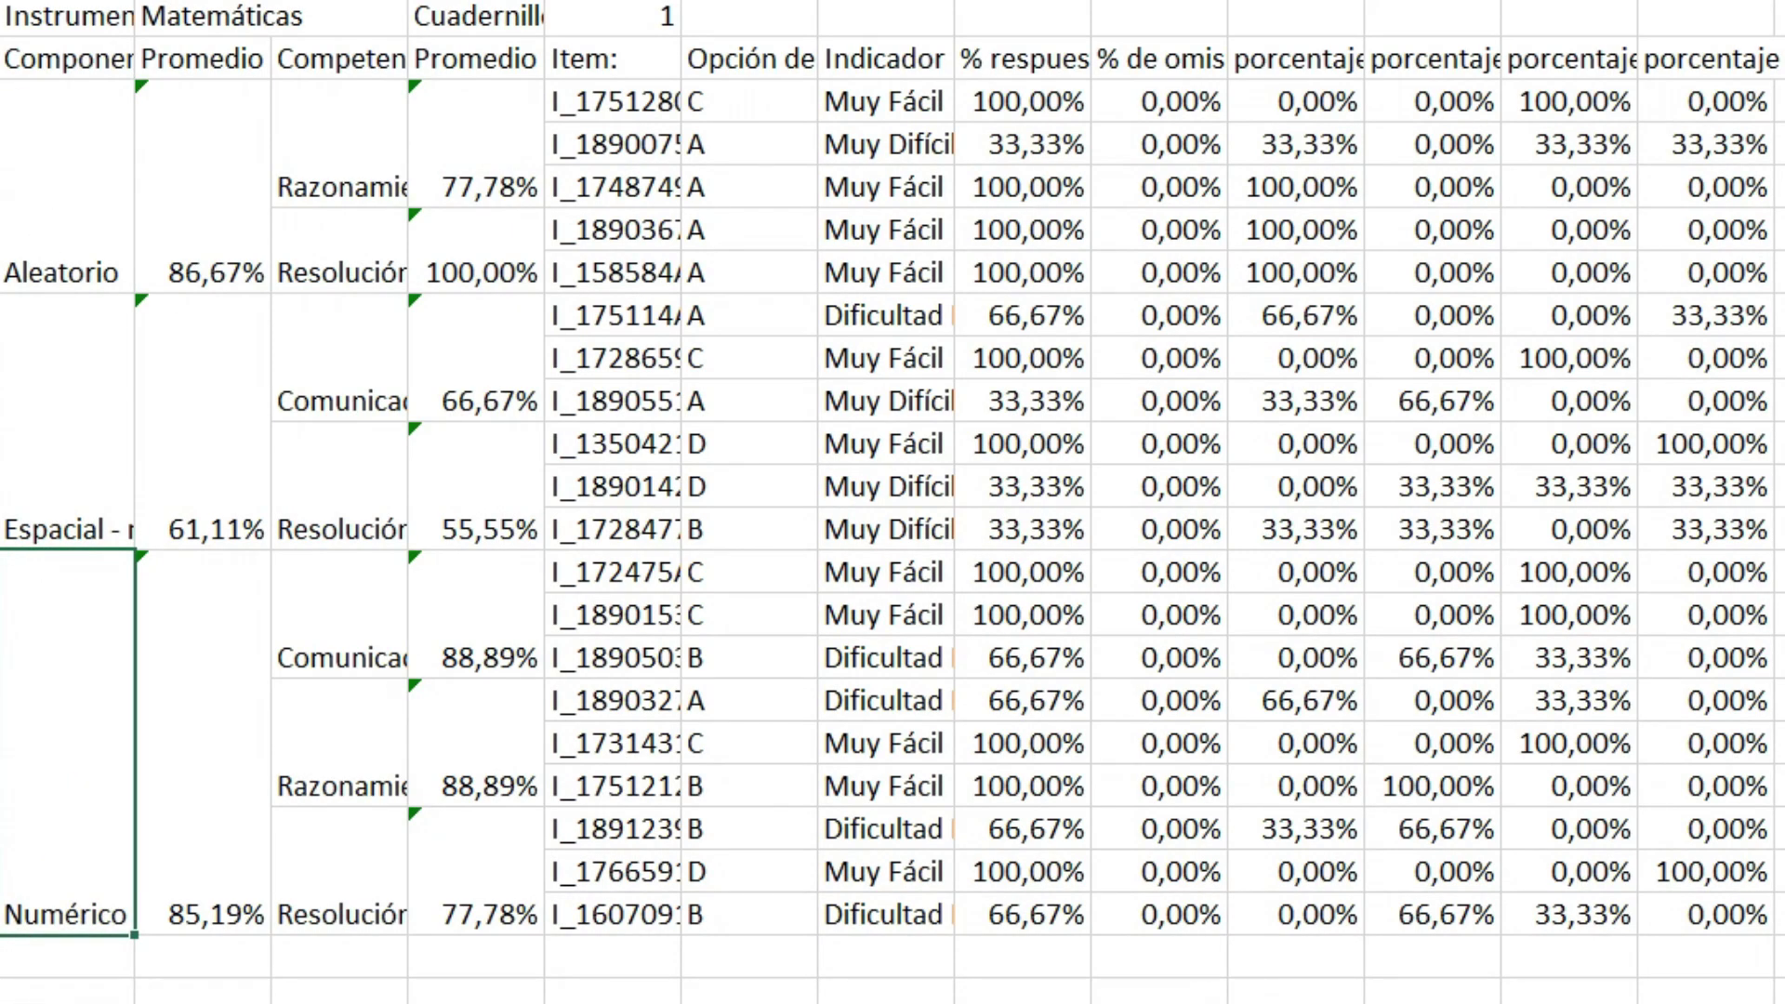
{"action": "left_click", "coordinate": [64, 176]}
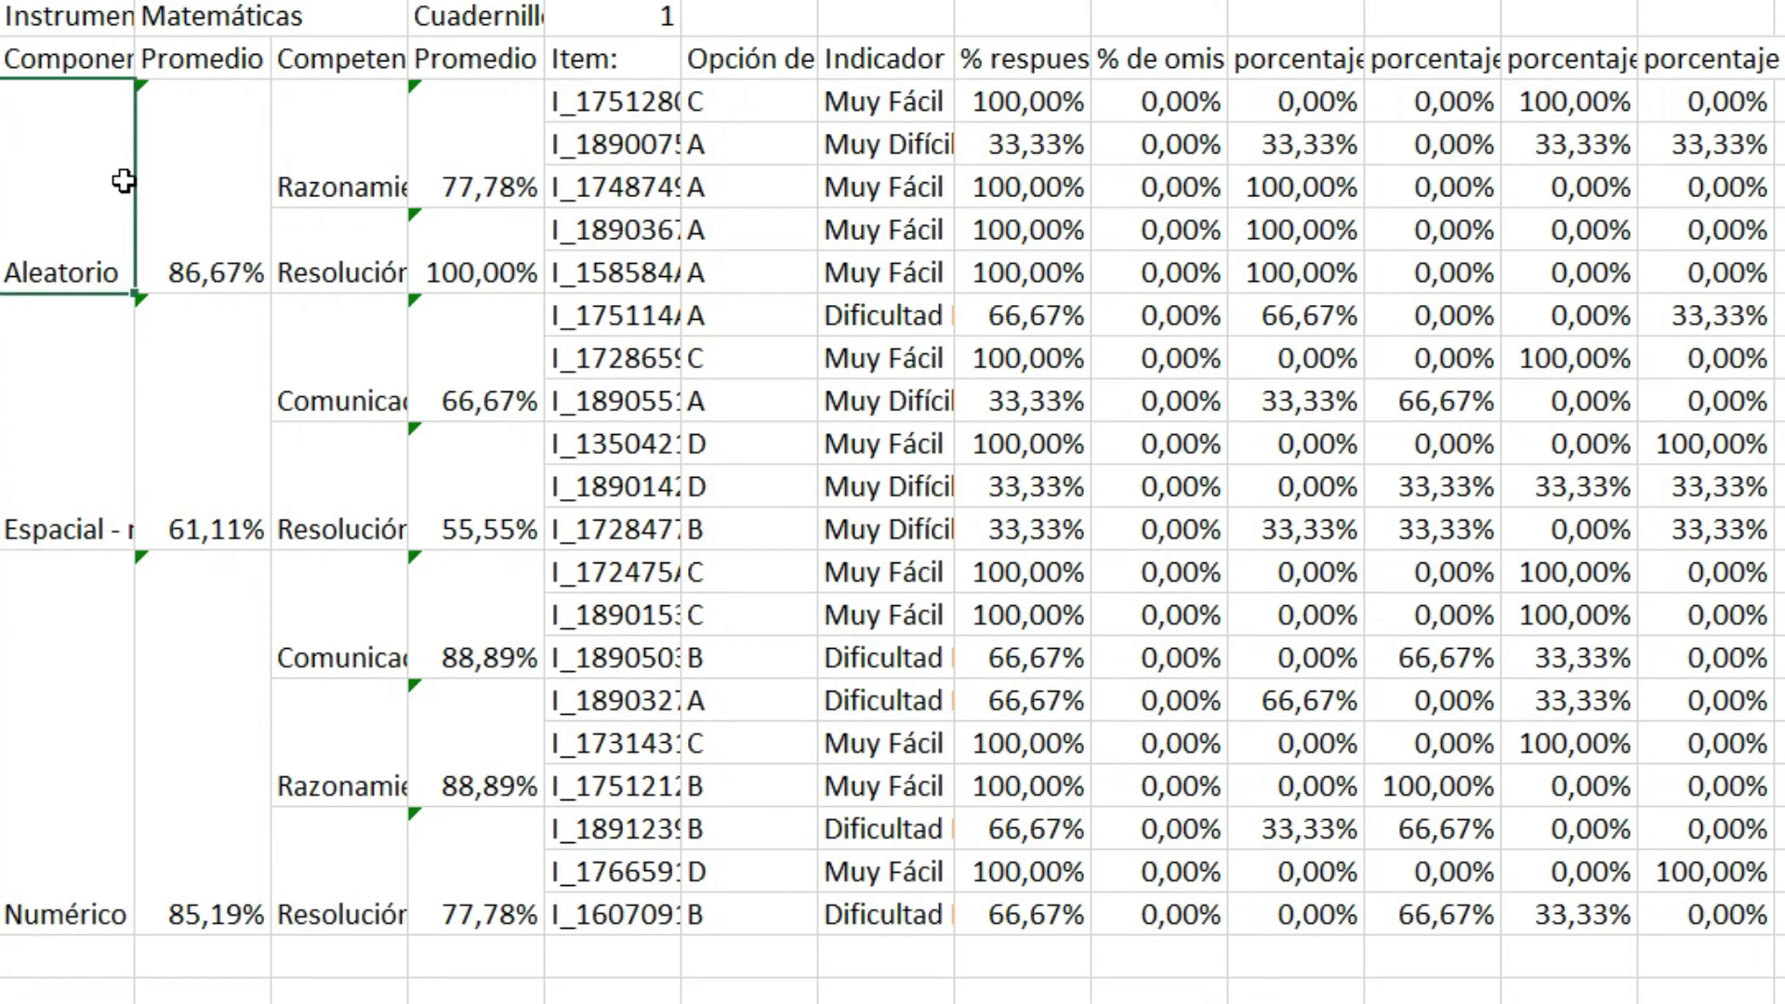
{"action": "left_click", "coordinate": [216, 213]}
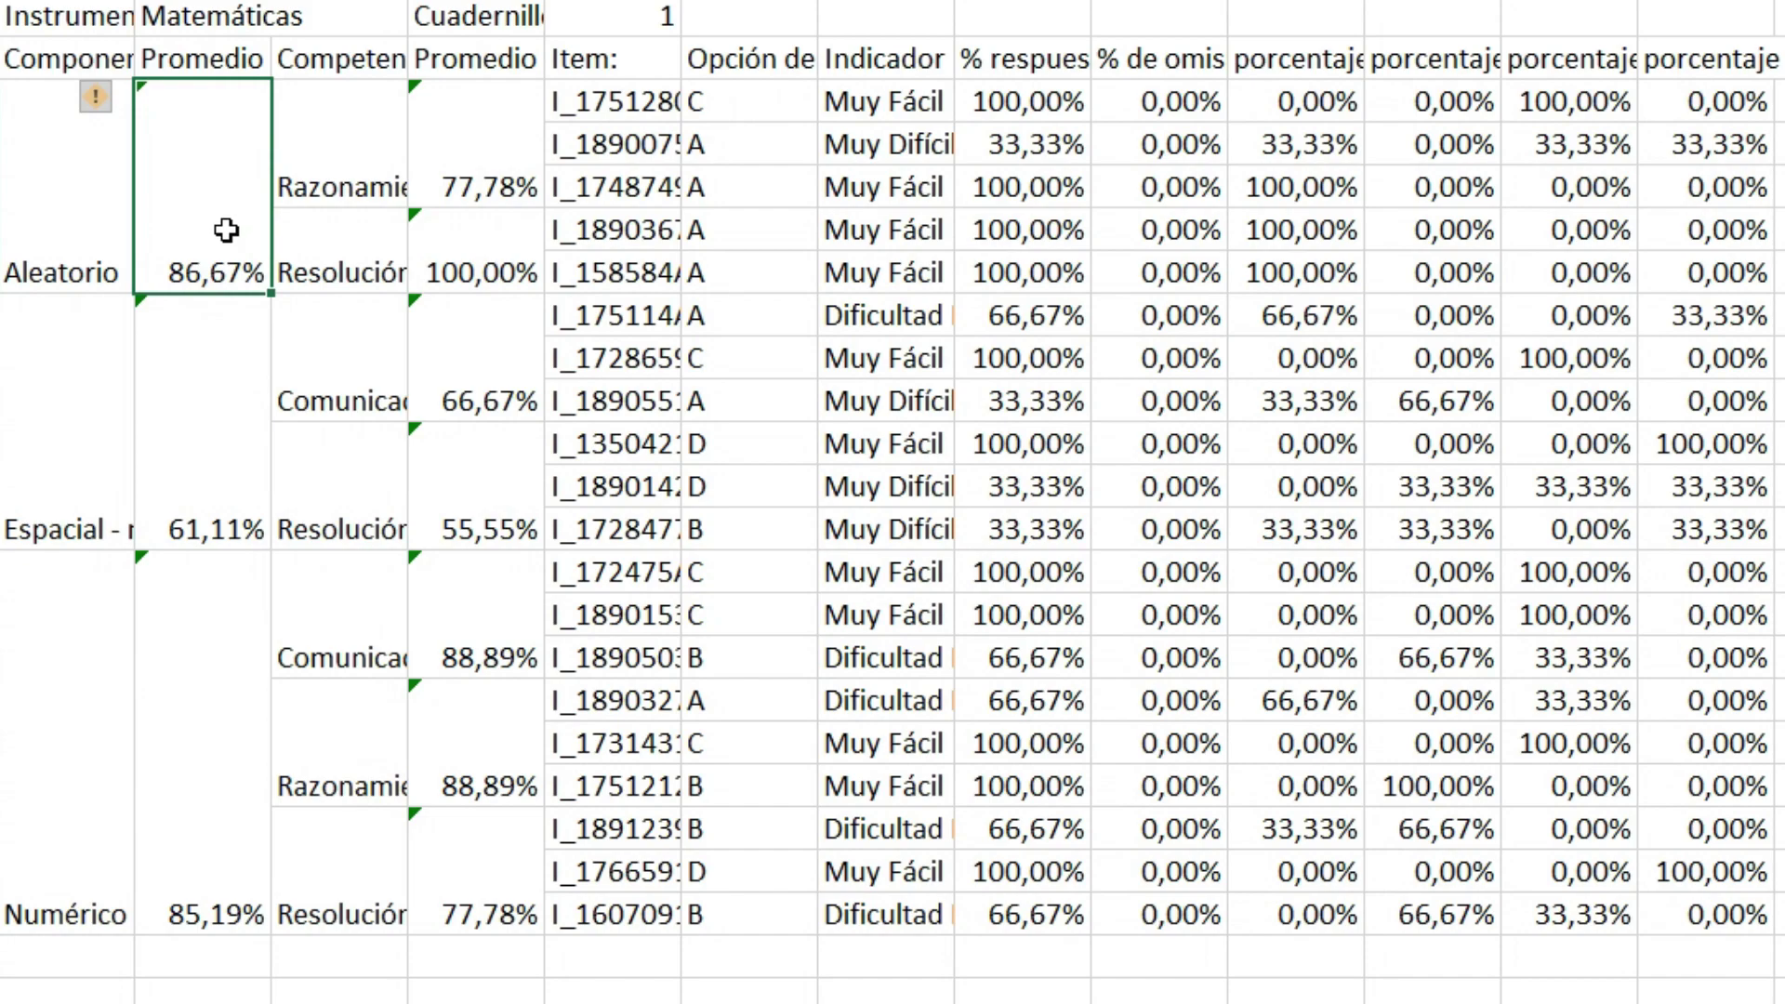
Step: Fill the Aleatorio component cell and its Promedio with light green
{"action": "left_click_drag", "start_coordinate": [55, 199], "coordinate": [174, 193]}
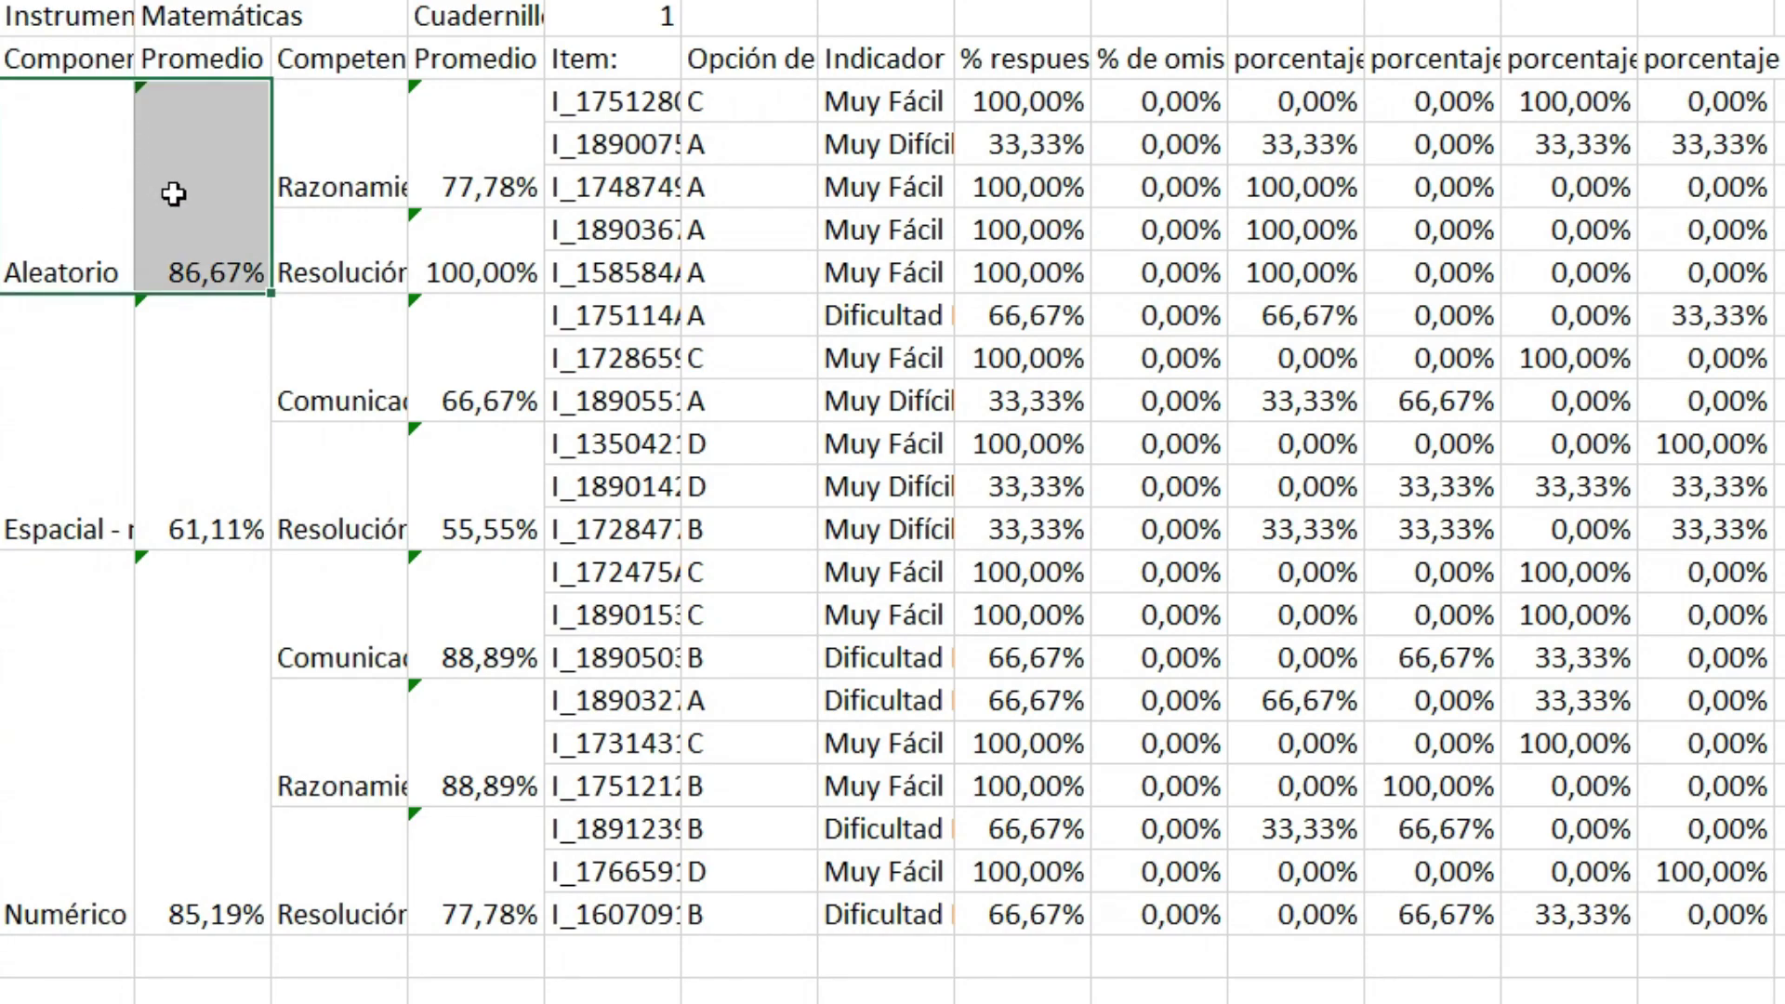
{"action": "key", "text": "alt+h"}
{"action": "key", "text": "h"}
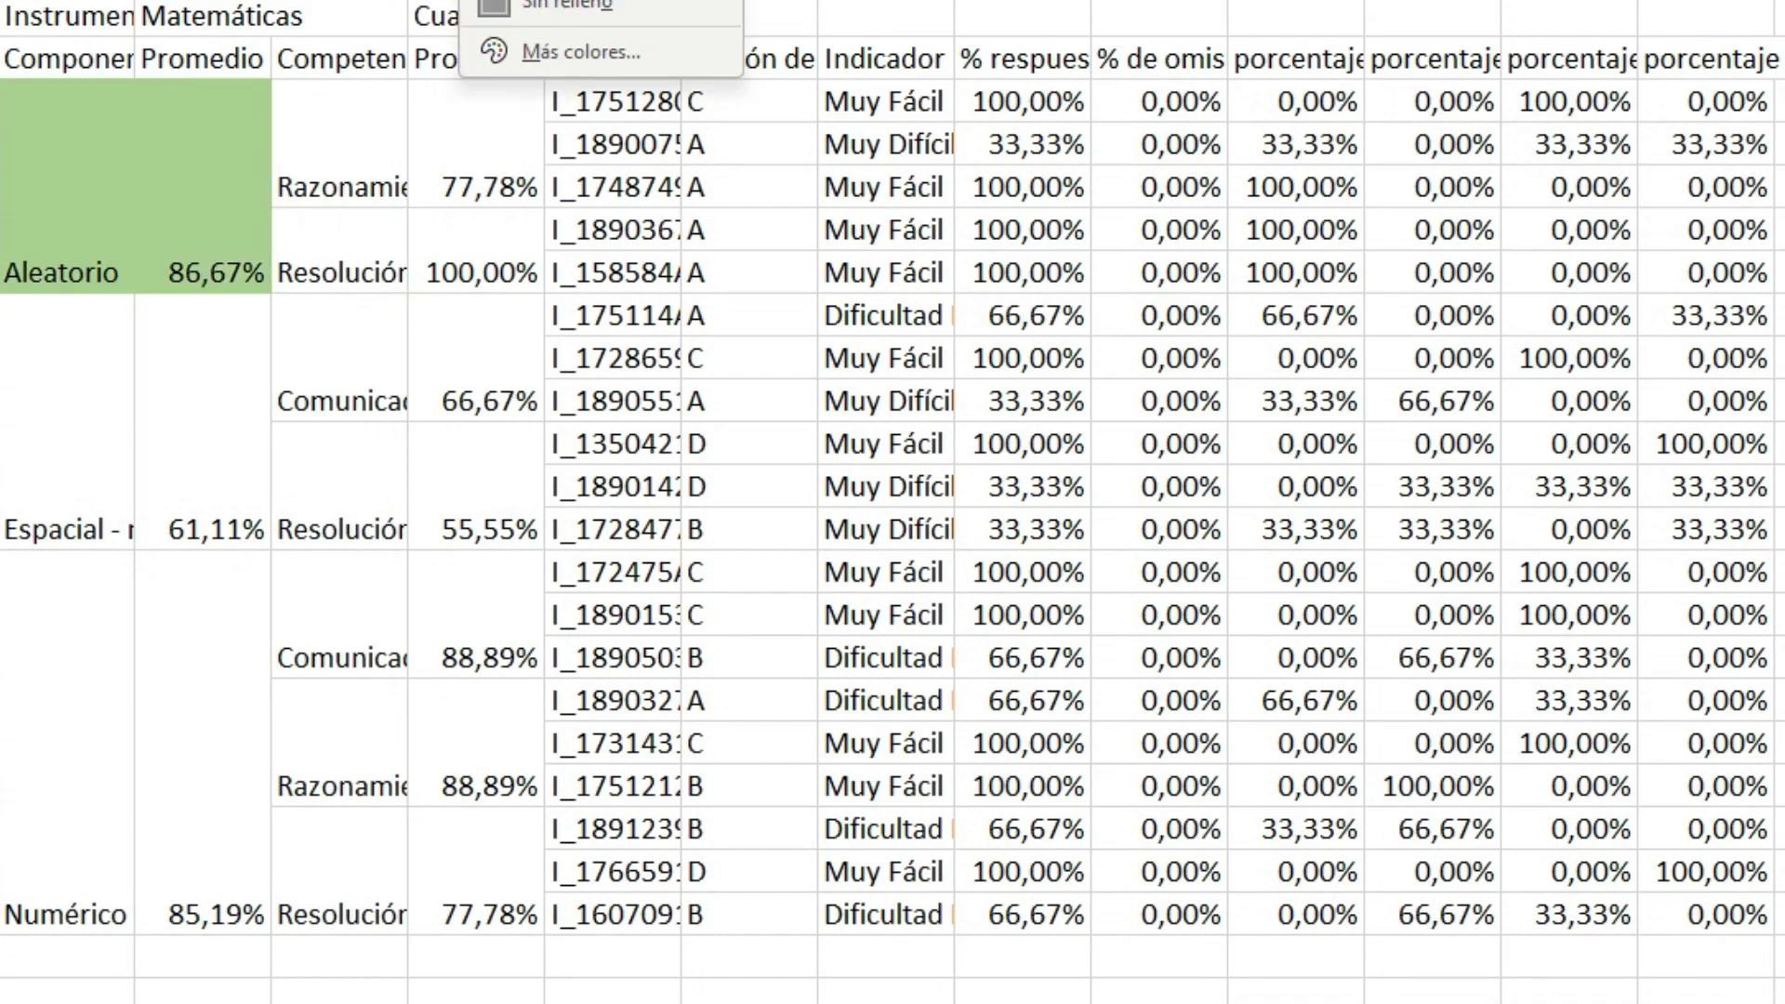
{"action": "key", "text": "Return"}
{"action": "left_click", "coordinate": [152, 178]}
{"action": "left_click", "coordinate": [64, 223]}
{"action": "left_click_drag", "start_coordinate": [139, 217], "coordinate": [197, 223]}
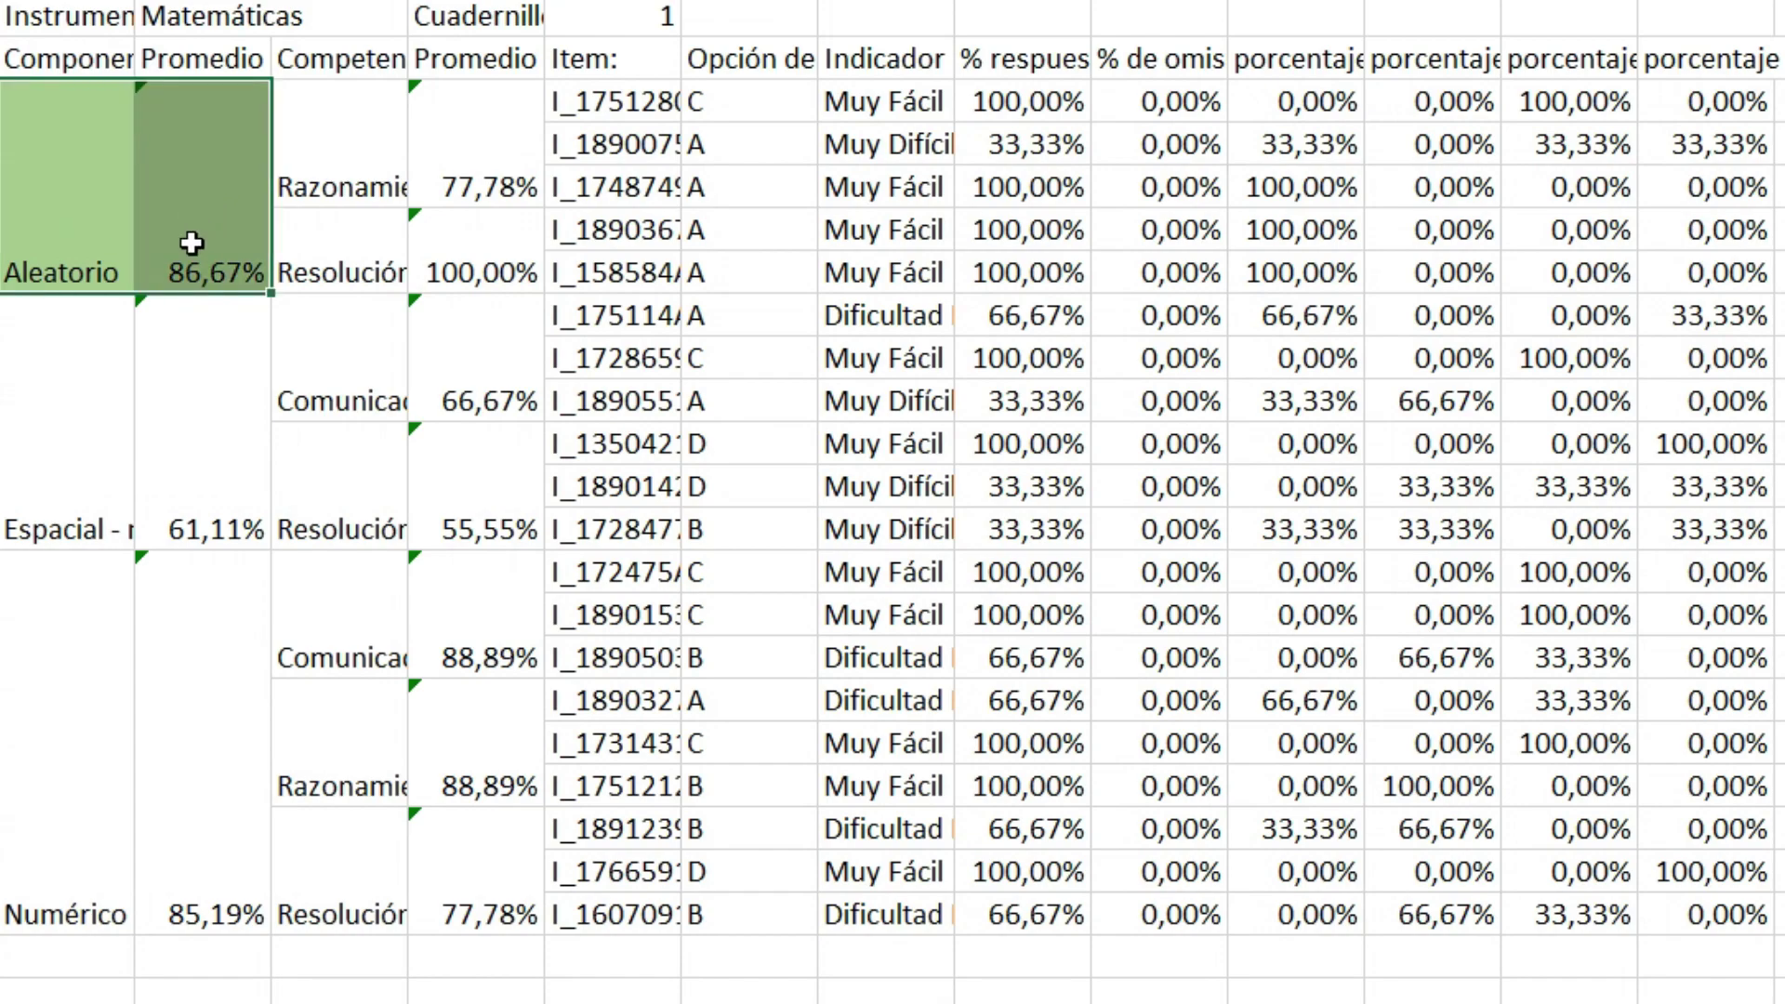
Step: Fill the Espacial component cell and its Promedio with yellow
{"action": "left_click", "coordinate": [68, 474]}
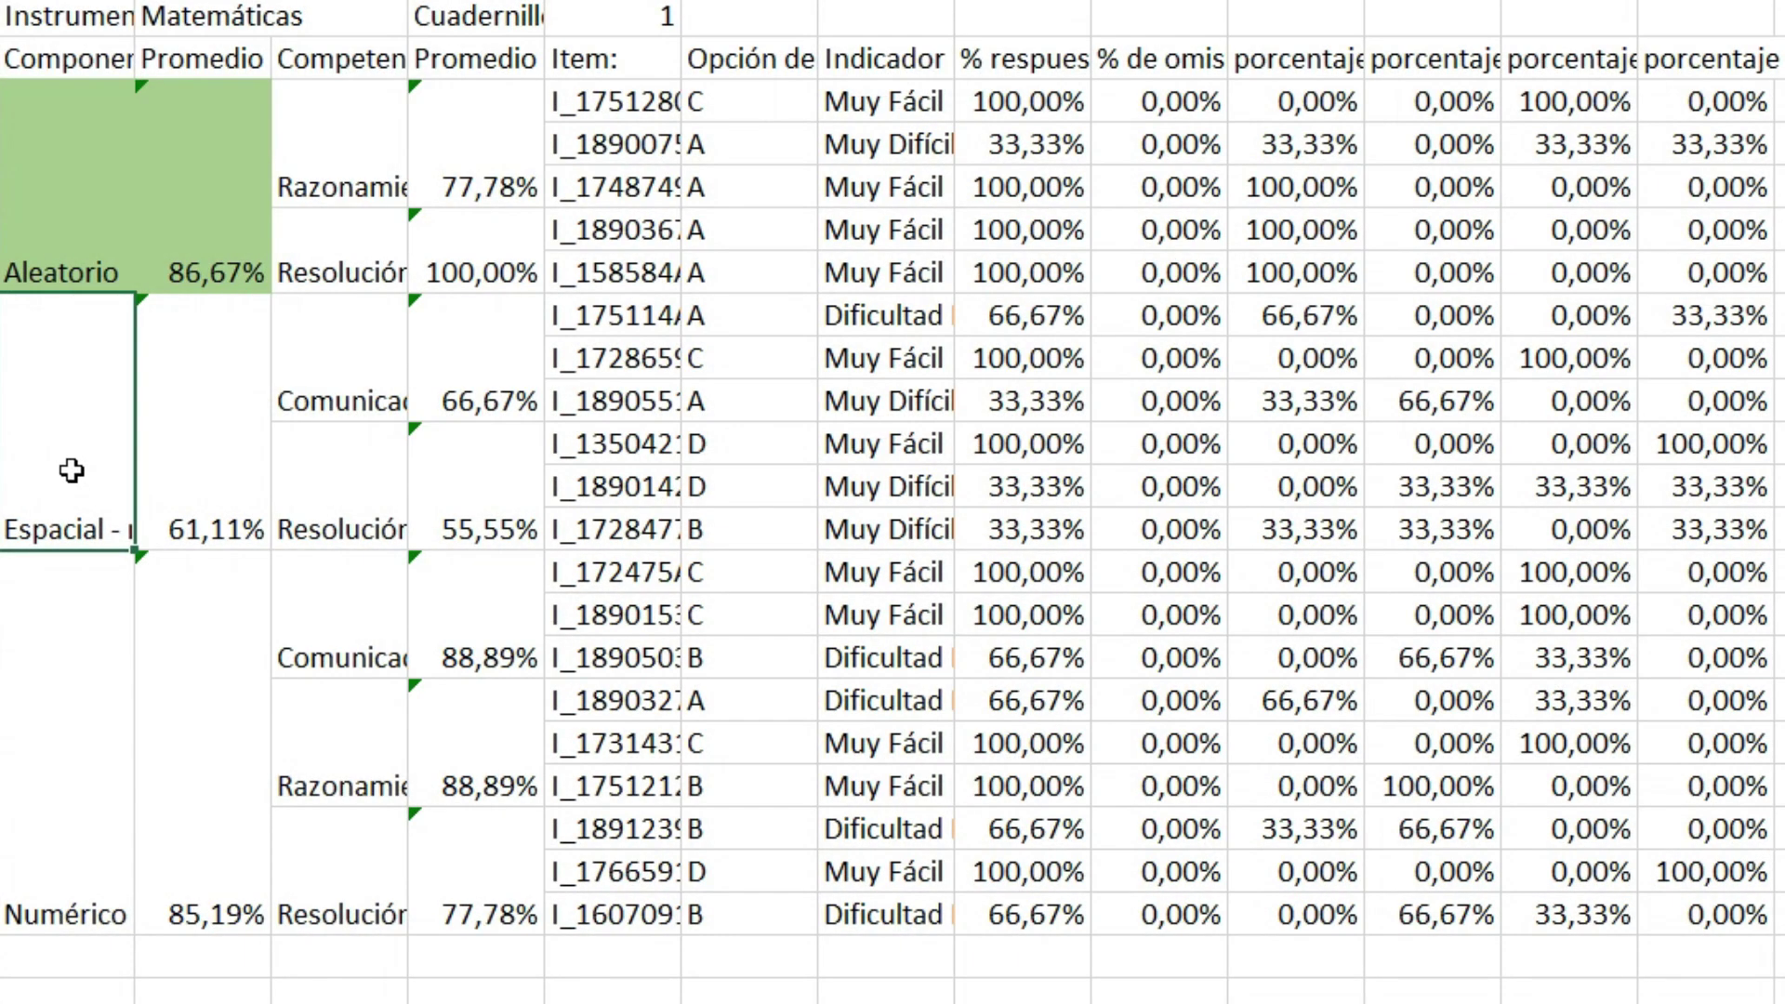
{"action": "left_click_drag", "start_coordinate": [83, 446], "coordinate": [168, 444]}
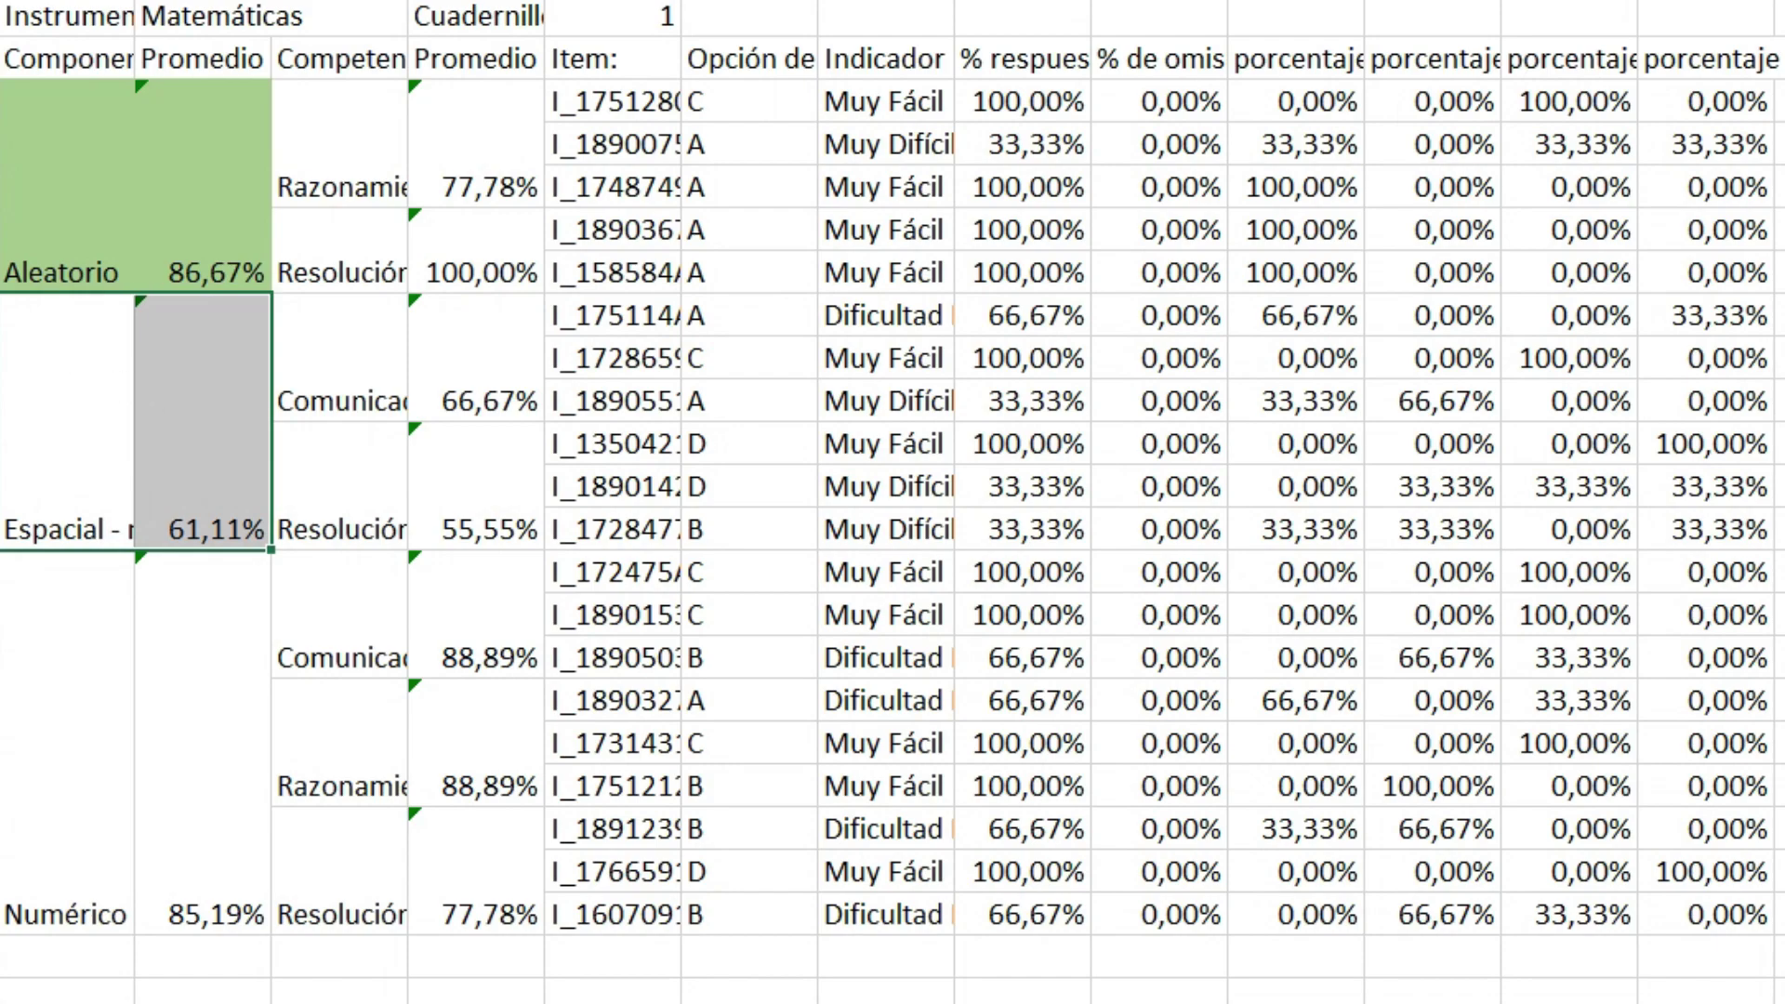
{"action": "key", "text": "alt+h"}
{"action": "key", "text": "h"}
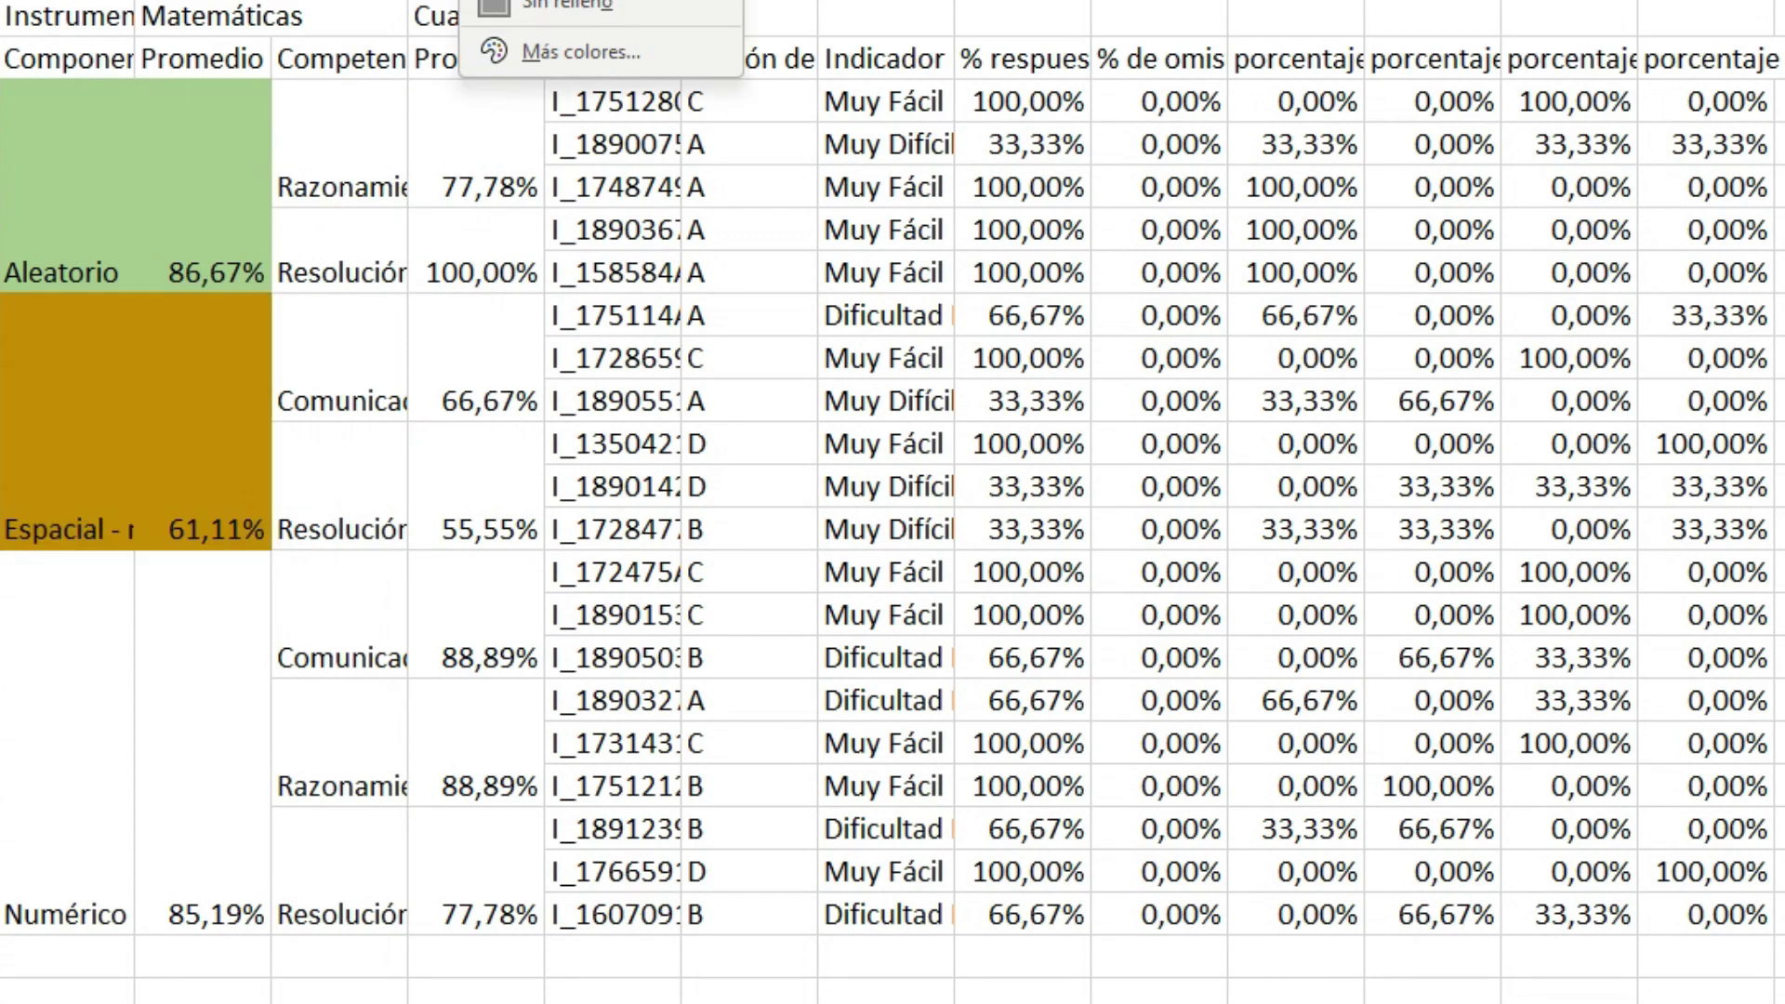
{"action": "key", "text": "Return"}
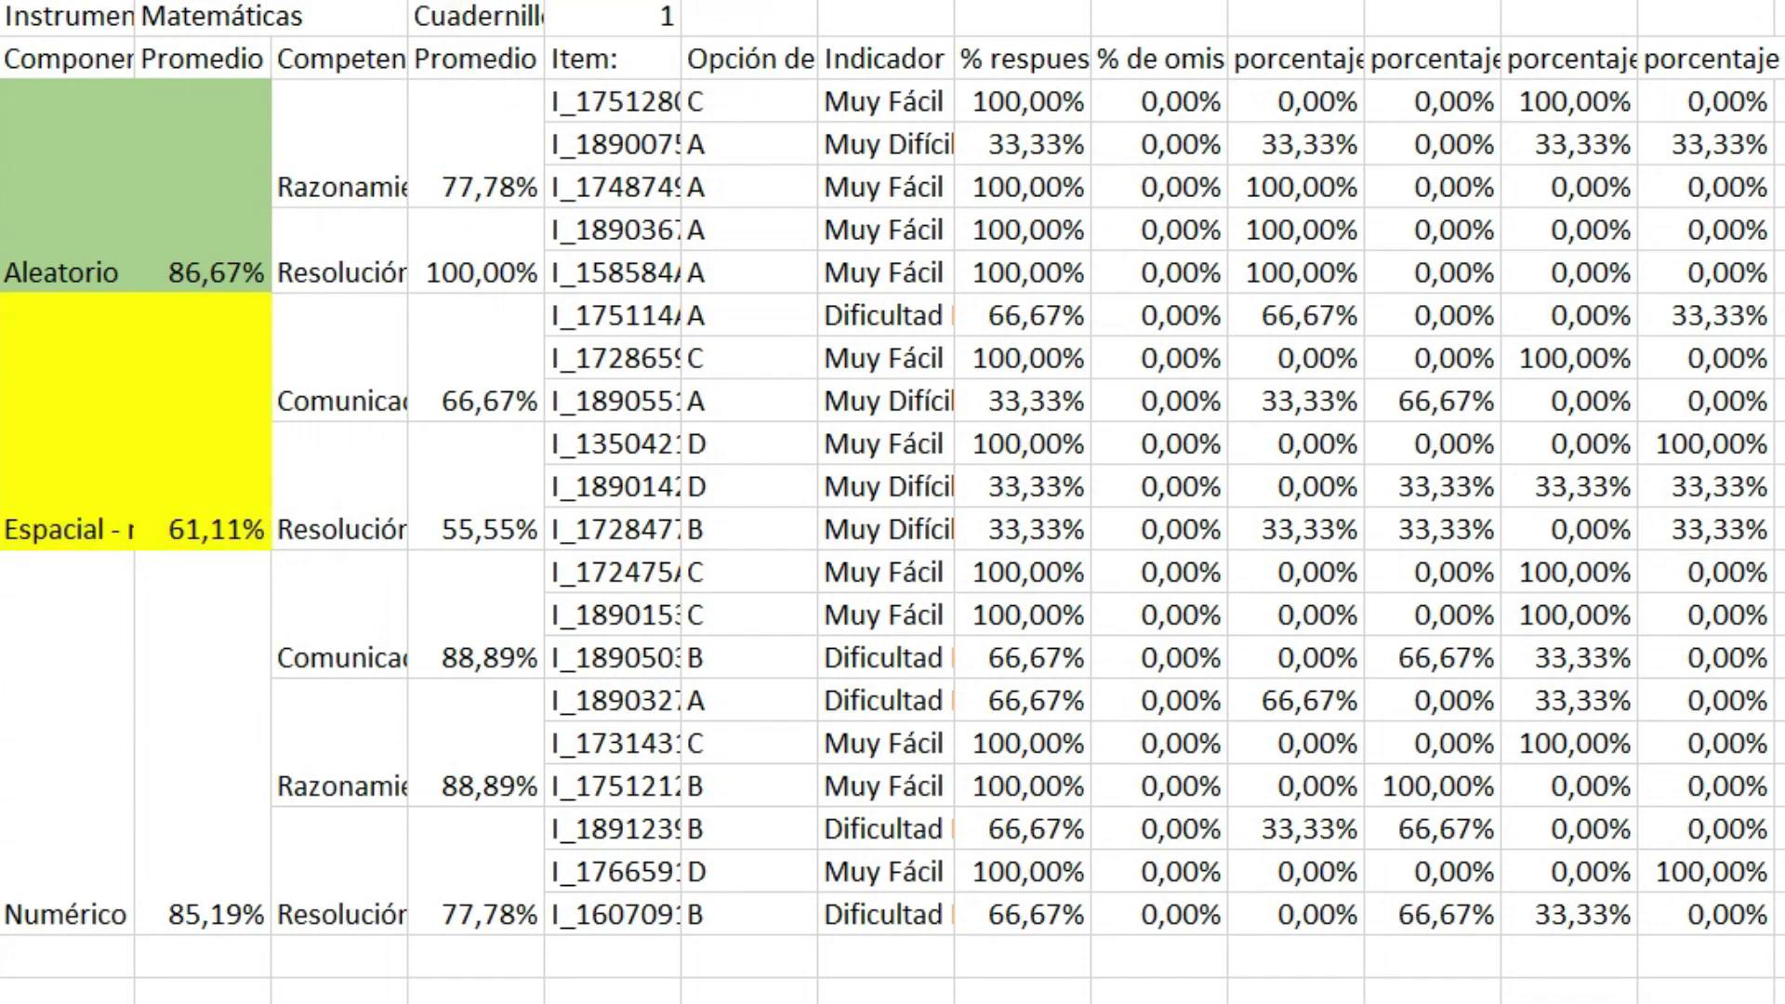
{"action": "left_click", "coordinate": [172, 437]}
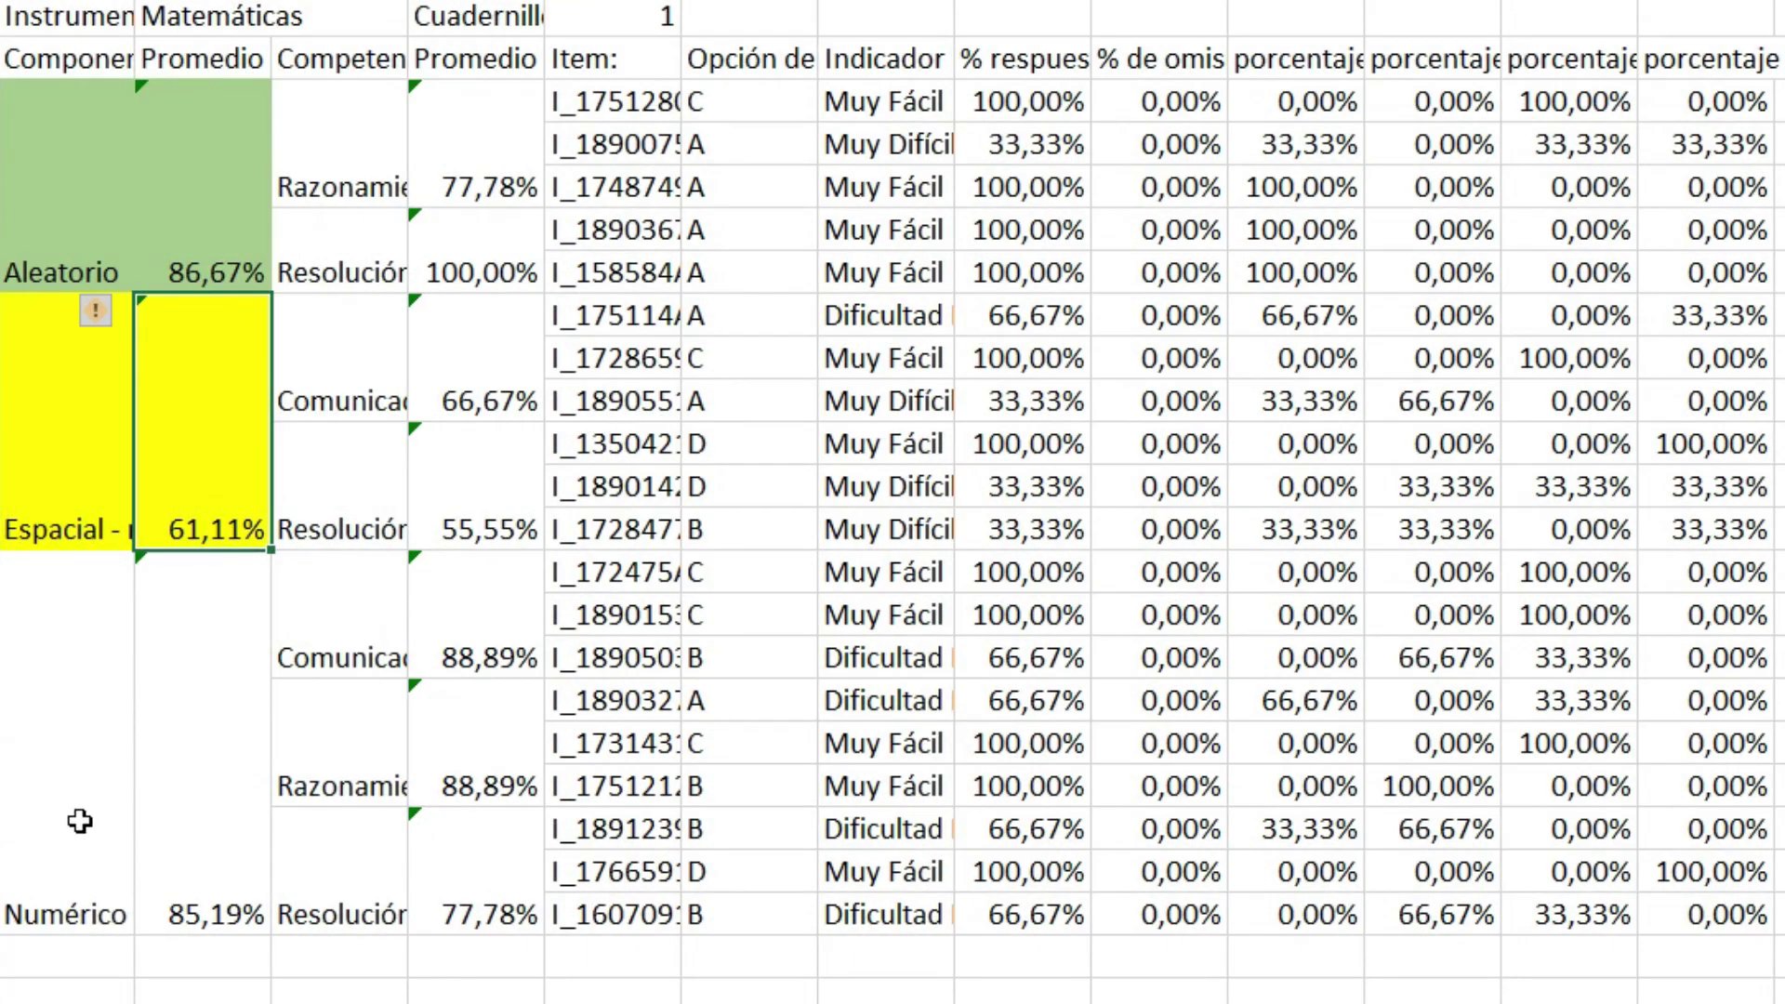
Step: Fill the Numérico component cell and its Promedio with a darker green than the Aleatorio block
{"action": "left_click", "coordinate": [79, 887]}
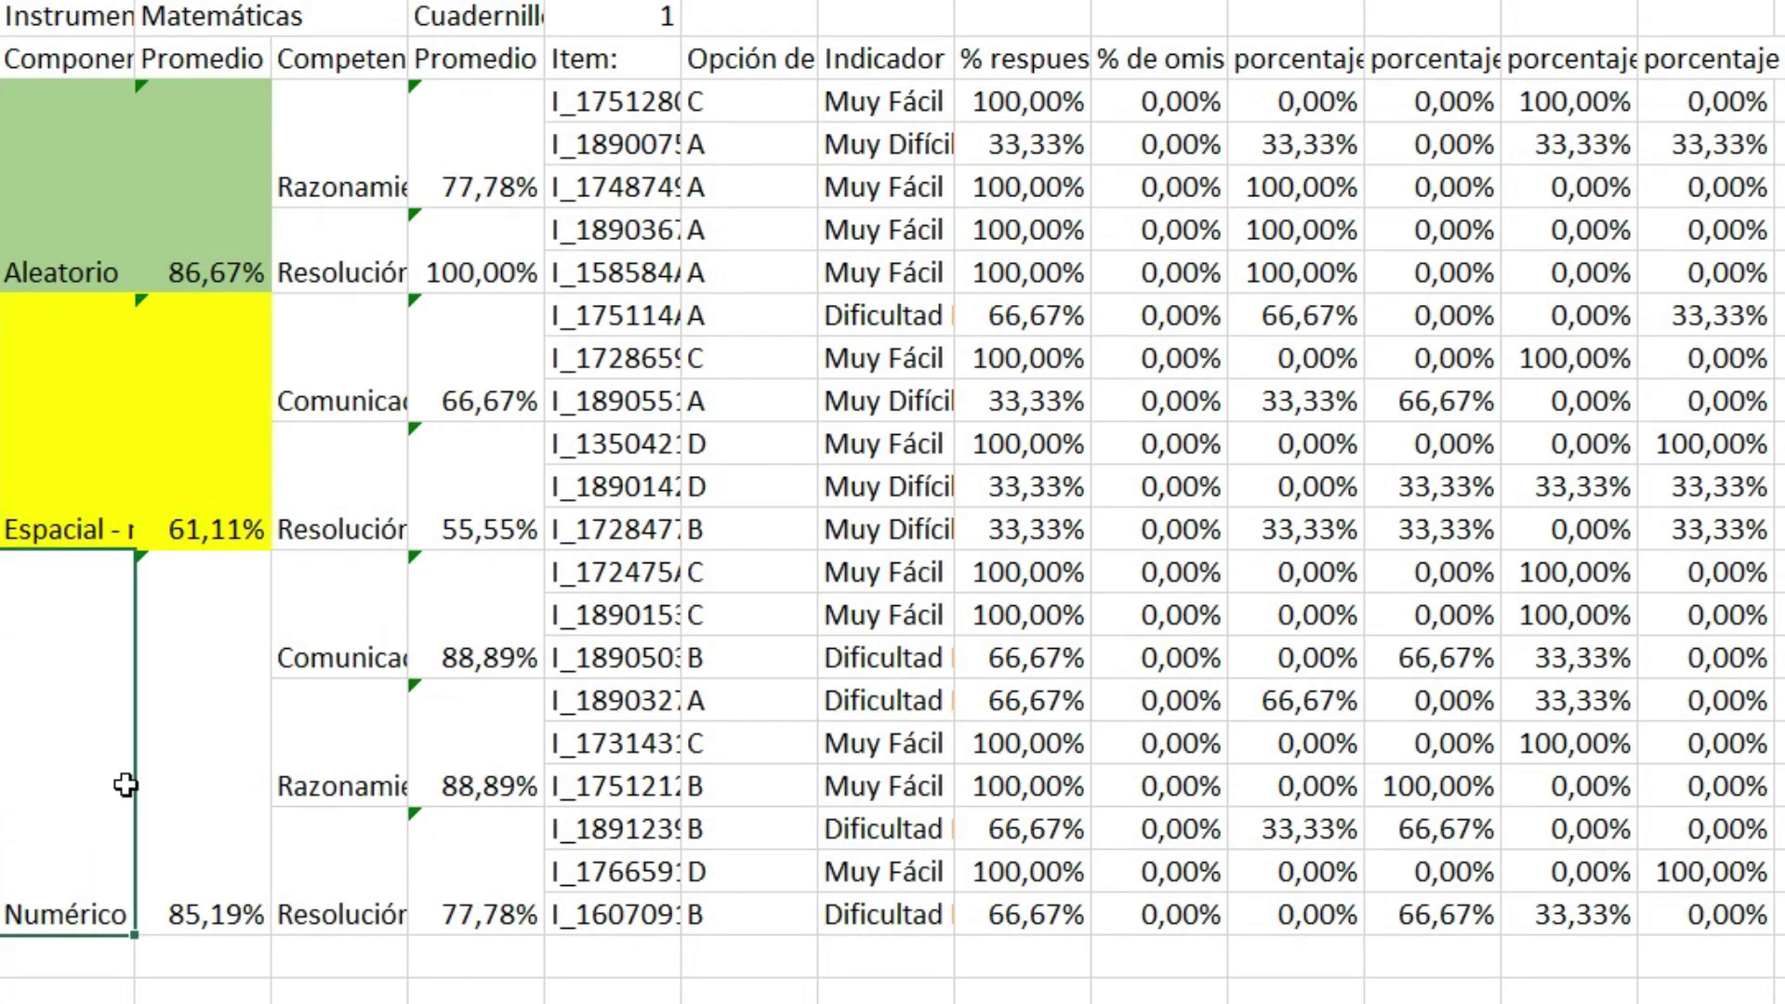
{"action": "left_click_drag", "start_coordinate": [72, 778], "coordinate": [176, 793]}
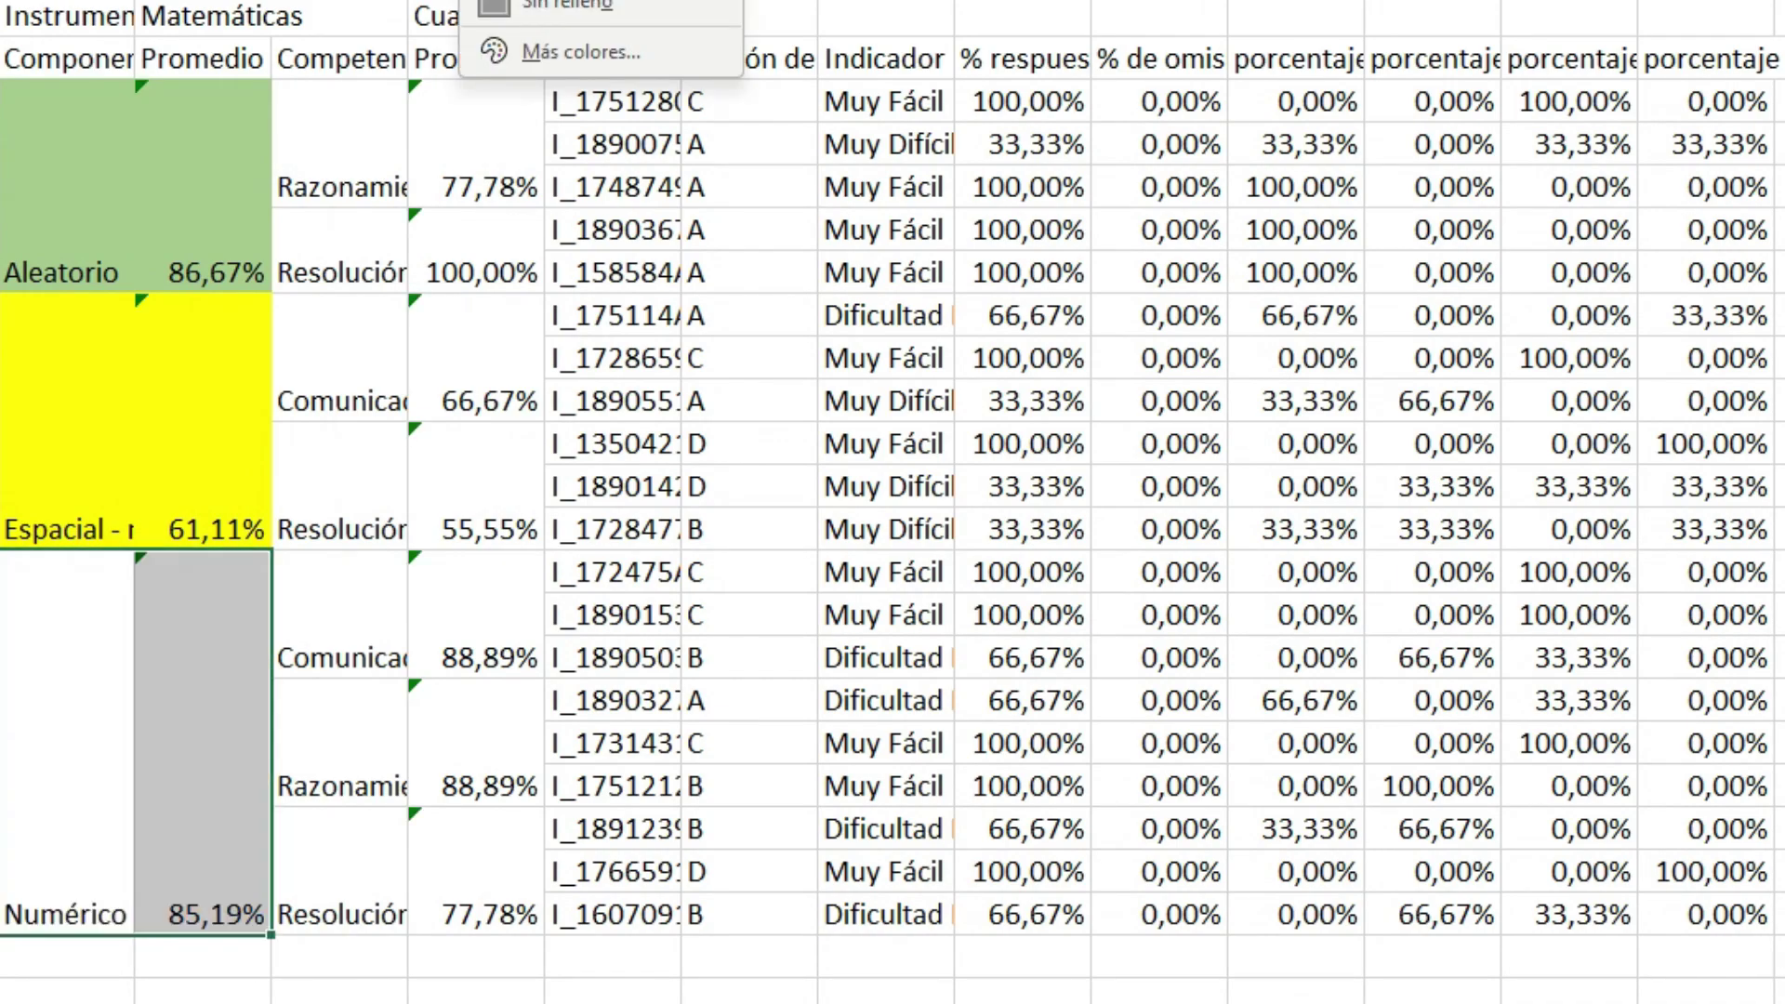
{"action": "left_click", "coordinate": [502, 9]}
{"action": "left_click", "coordinate": [326, 488]}
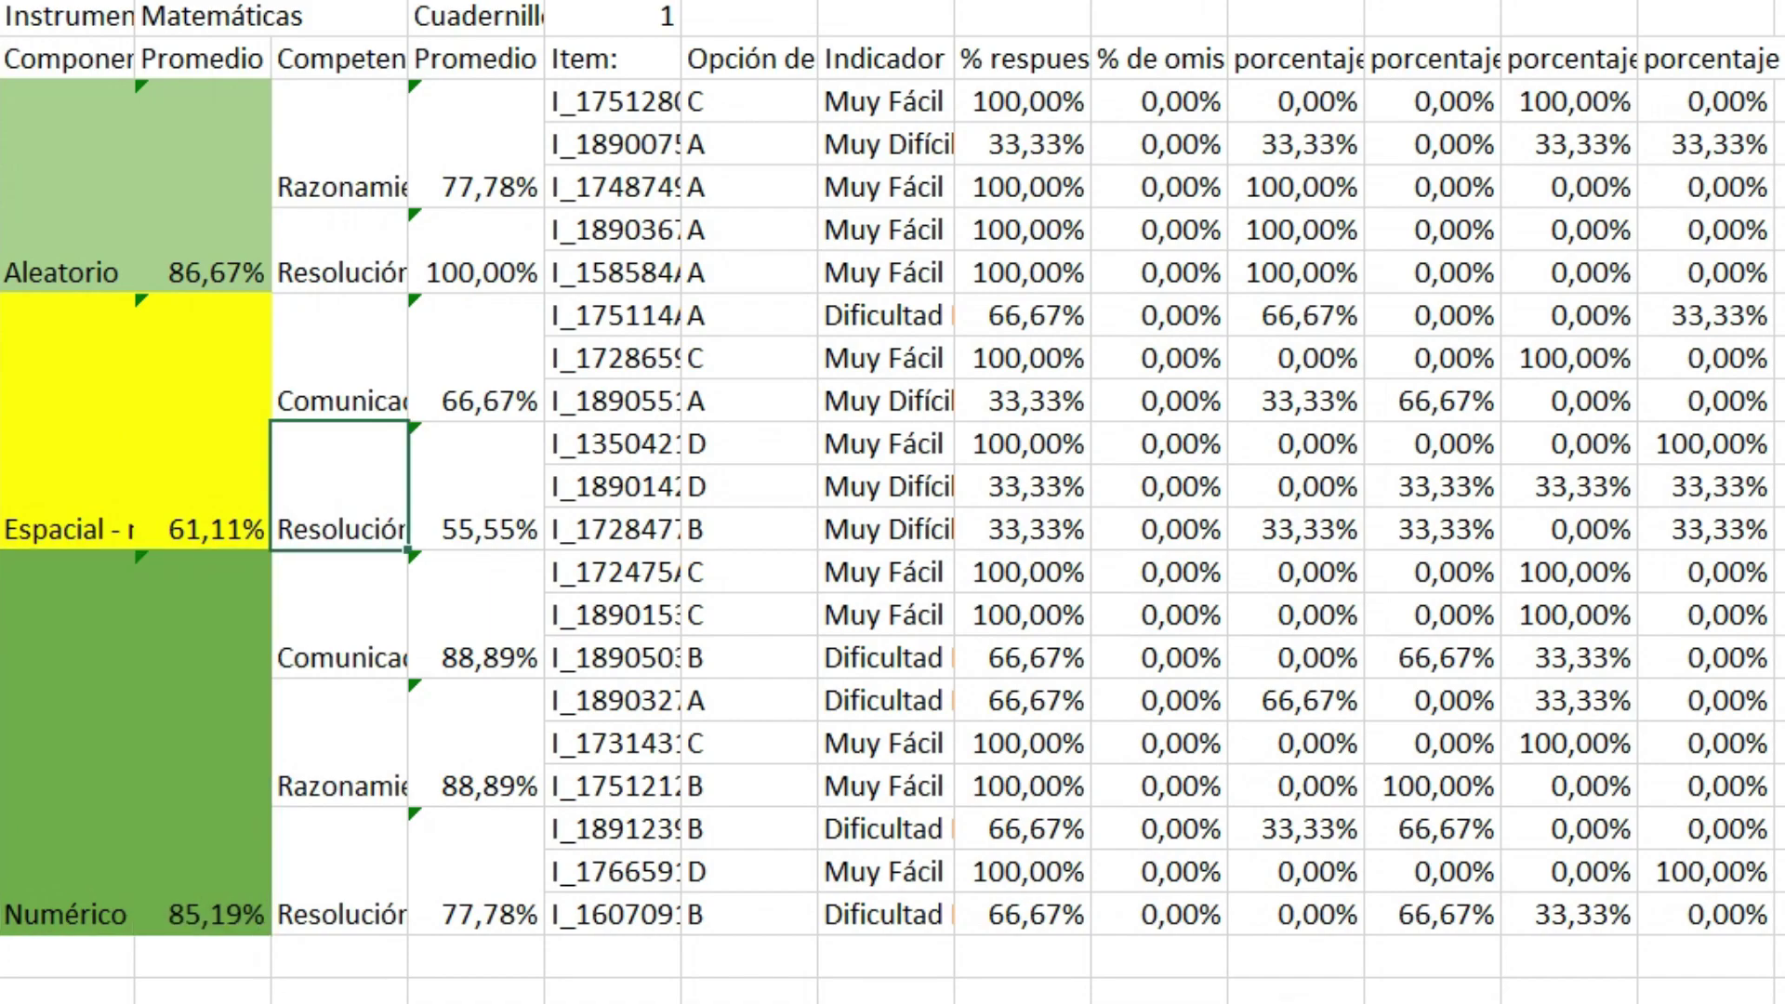
Step: Compare the Promedio of the Aleatorio, Espacial and Numérico components, focusing on the Espacial block
{"action": "left_click", "coordinate": [197, 205]}
{"action": "left_click", "coordinate": [162, 711]}
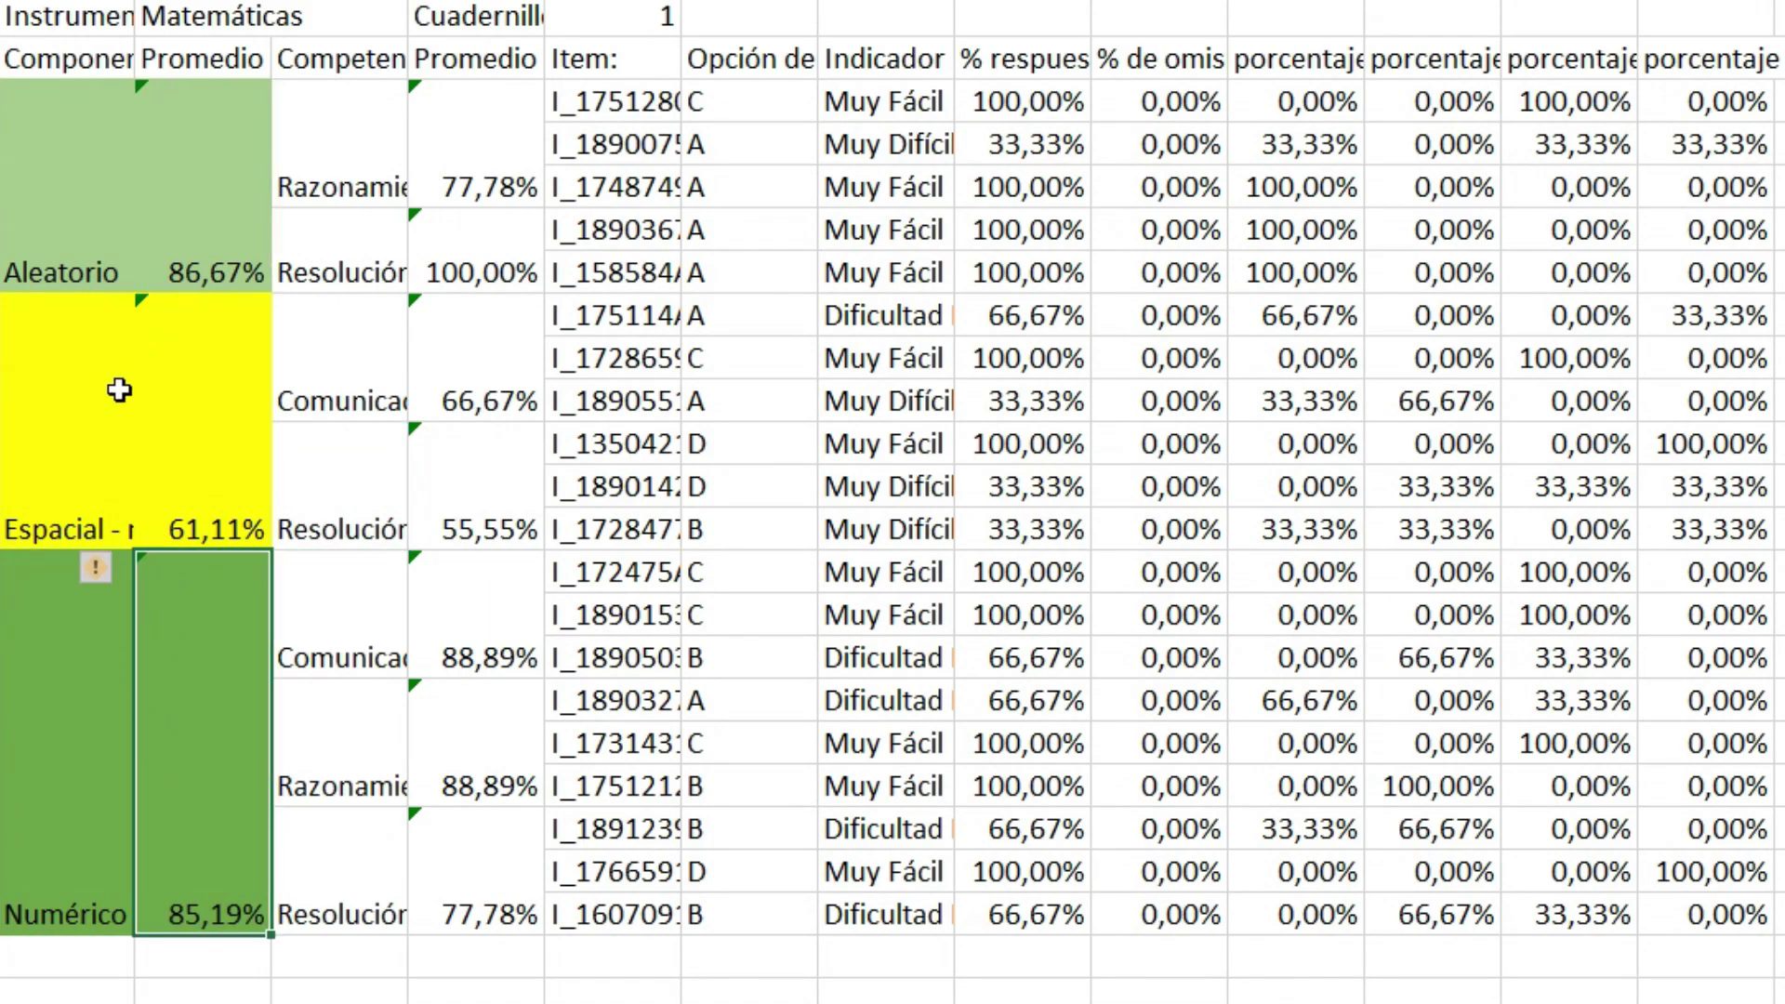
{"action": "left_click", "coordinate": [90, 380]}
{"action": "left_click_drag", "start_coordinate": [89, 379], "coordinate": [184, 388]}
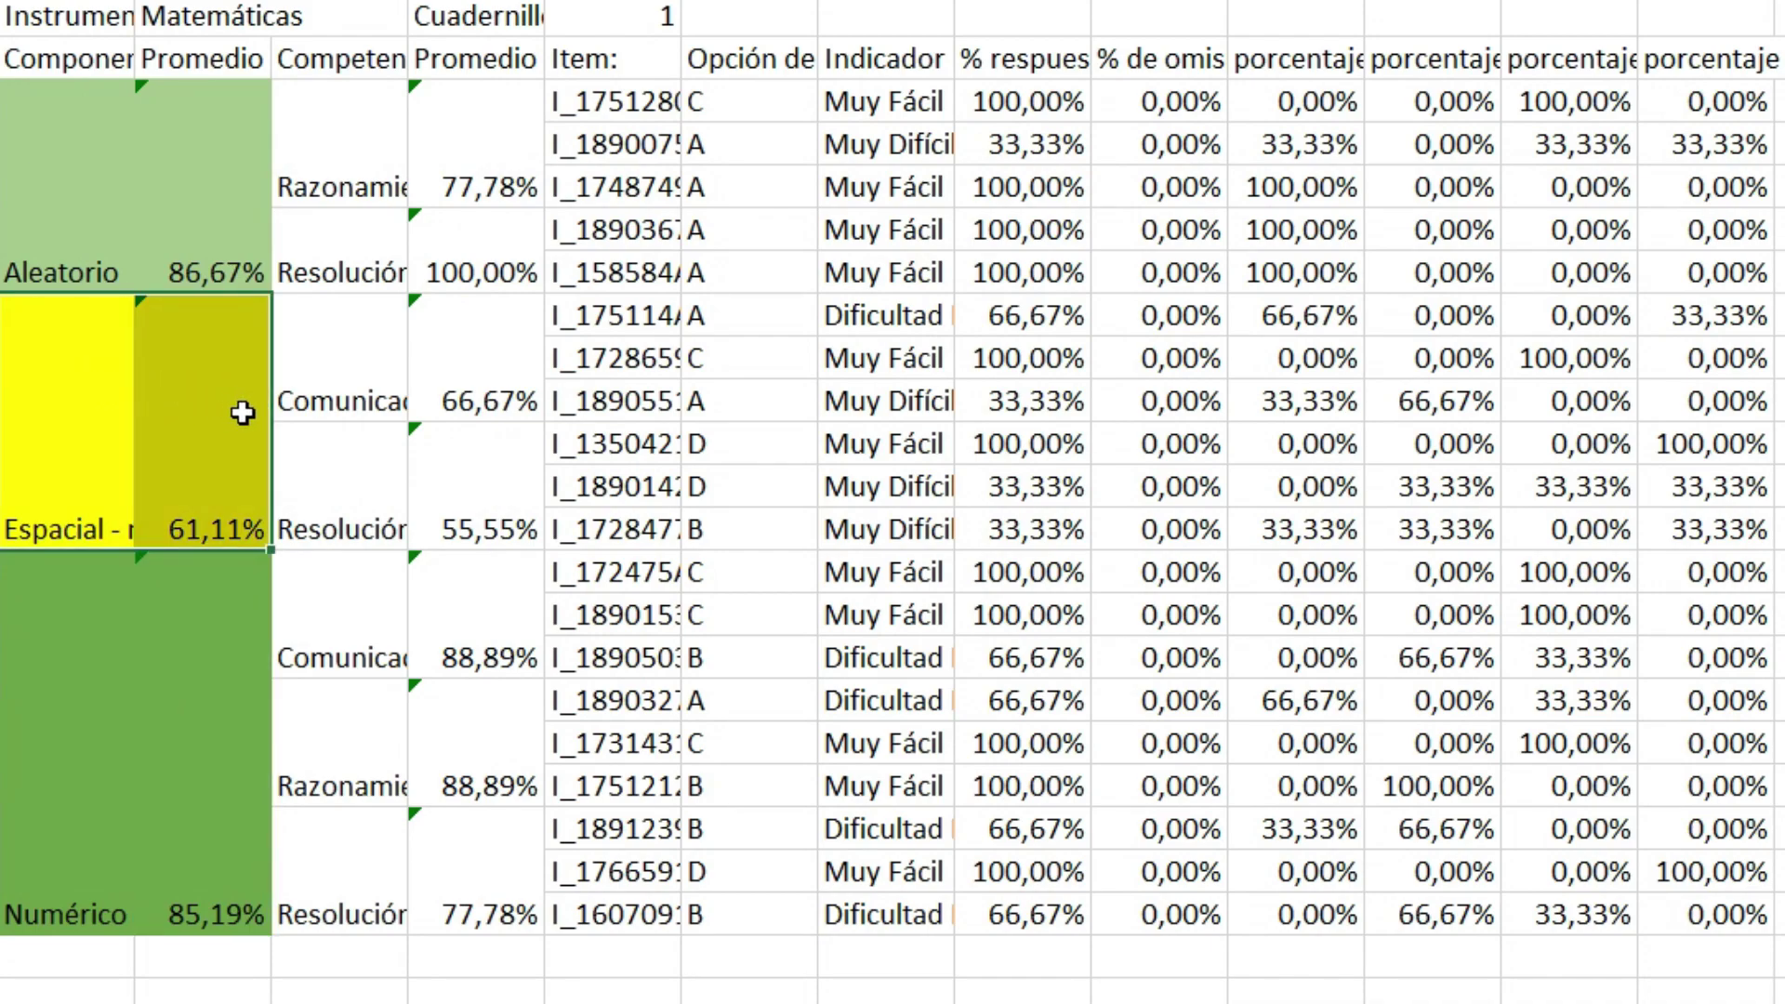
{"action": "left_click", "coordinate": [80, 215]}
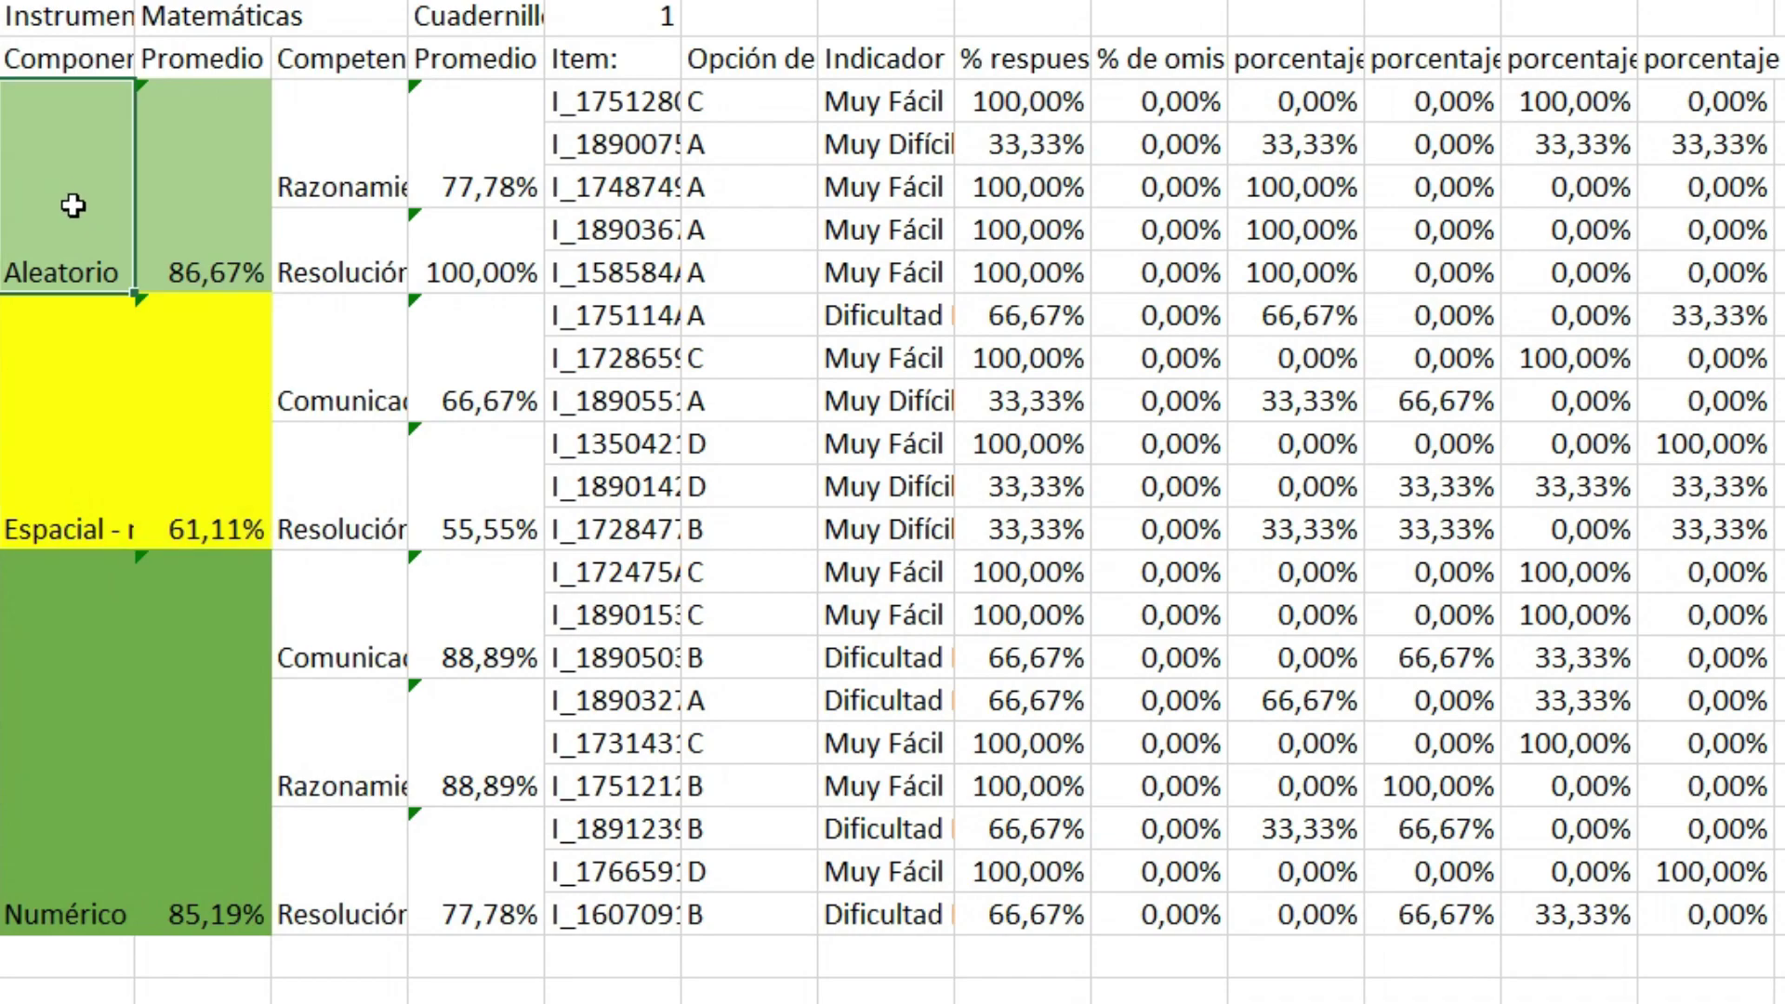
{"action": "left_click", "coordinate": [54, 742]}
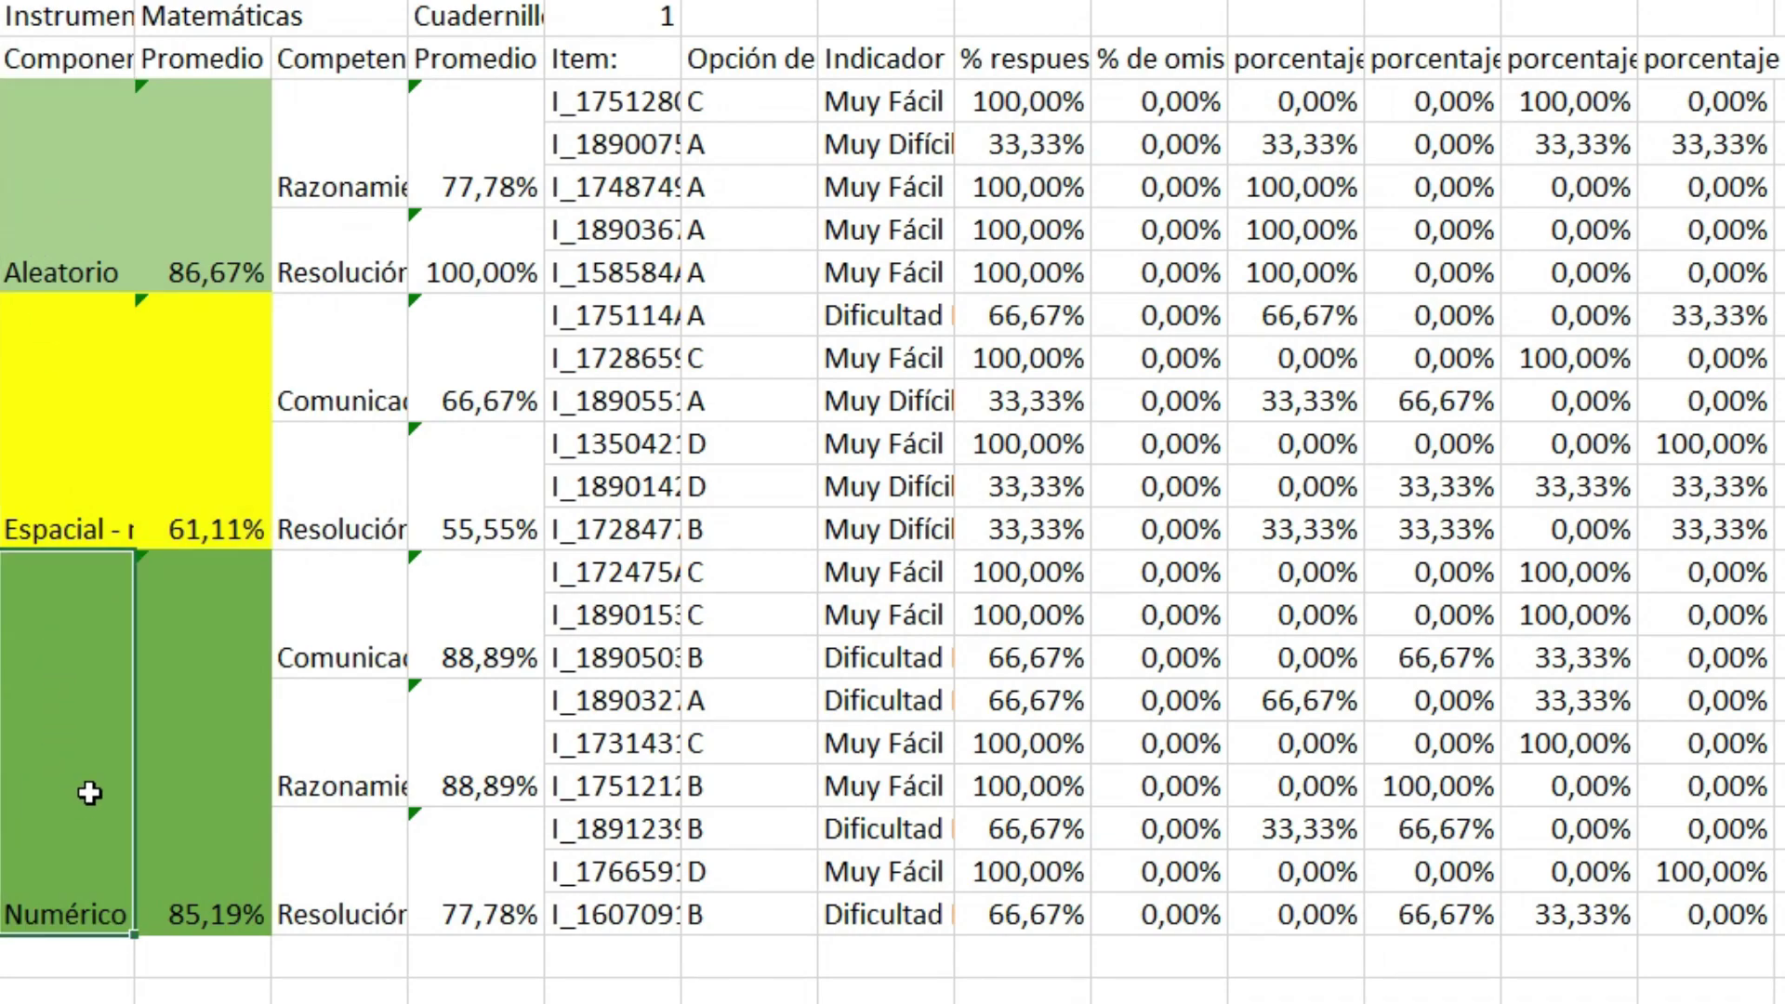
{"action": "left_click", "coordinate": [89, 443]}
{"action": "left_click_drag", "start_coordinate": [98, 443], "coordinate": [192, 451]}
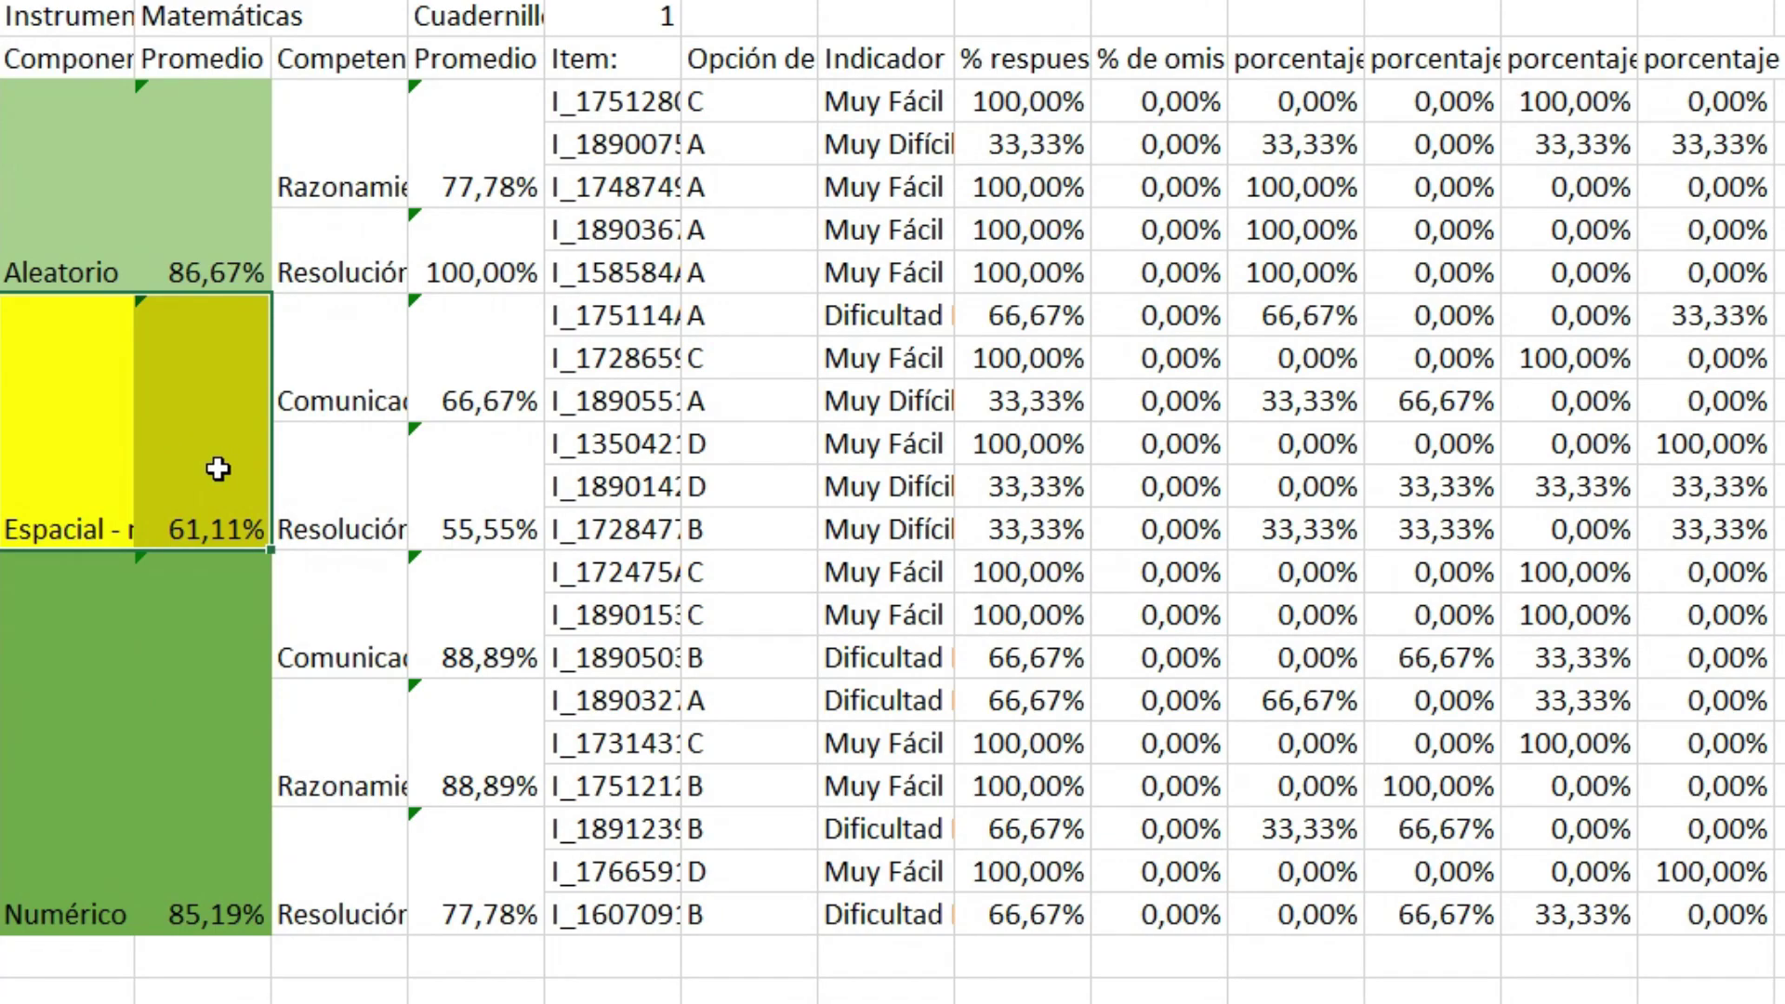
{"action": "left_click_drag", "start_coordinate": [78, 453], "coordinate": [185, 451]}
Step: Widen the Competencia column so more of the competency names can be read
{"action": "left_click", "coordinate": [340, 381]}
{"action": "left_click", "coordinate": [334, 505]}
{"action": "left_click", "coordinate": [380, 54]}
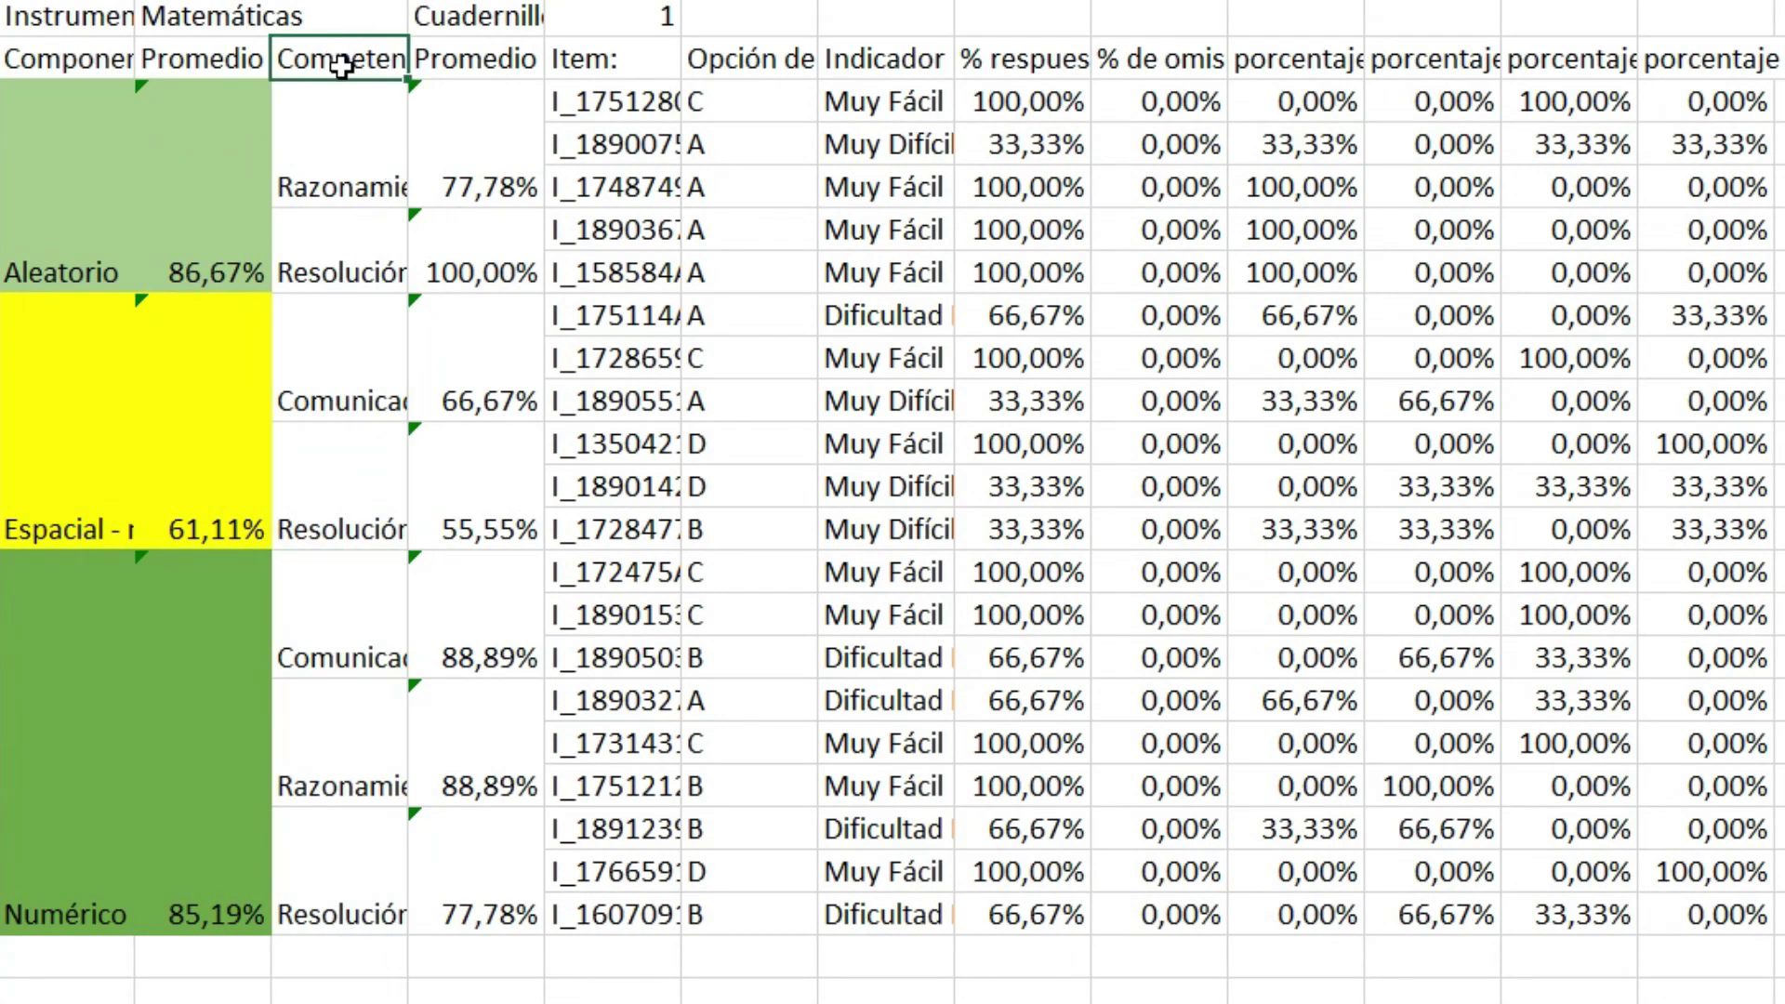
{"action": "left_click_drag", "start_coordinate": [407, 5], "coordinate": [489, 5]}
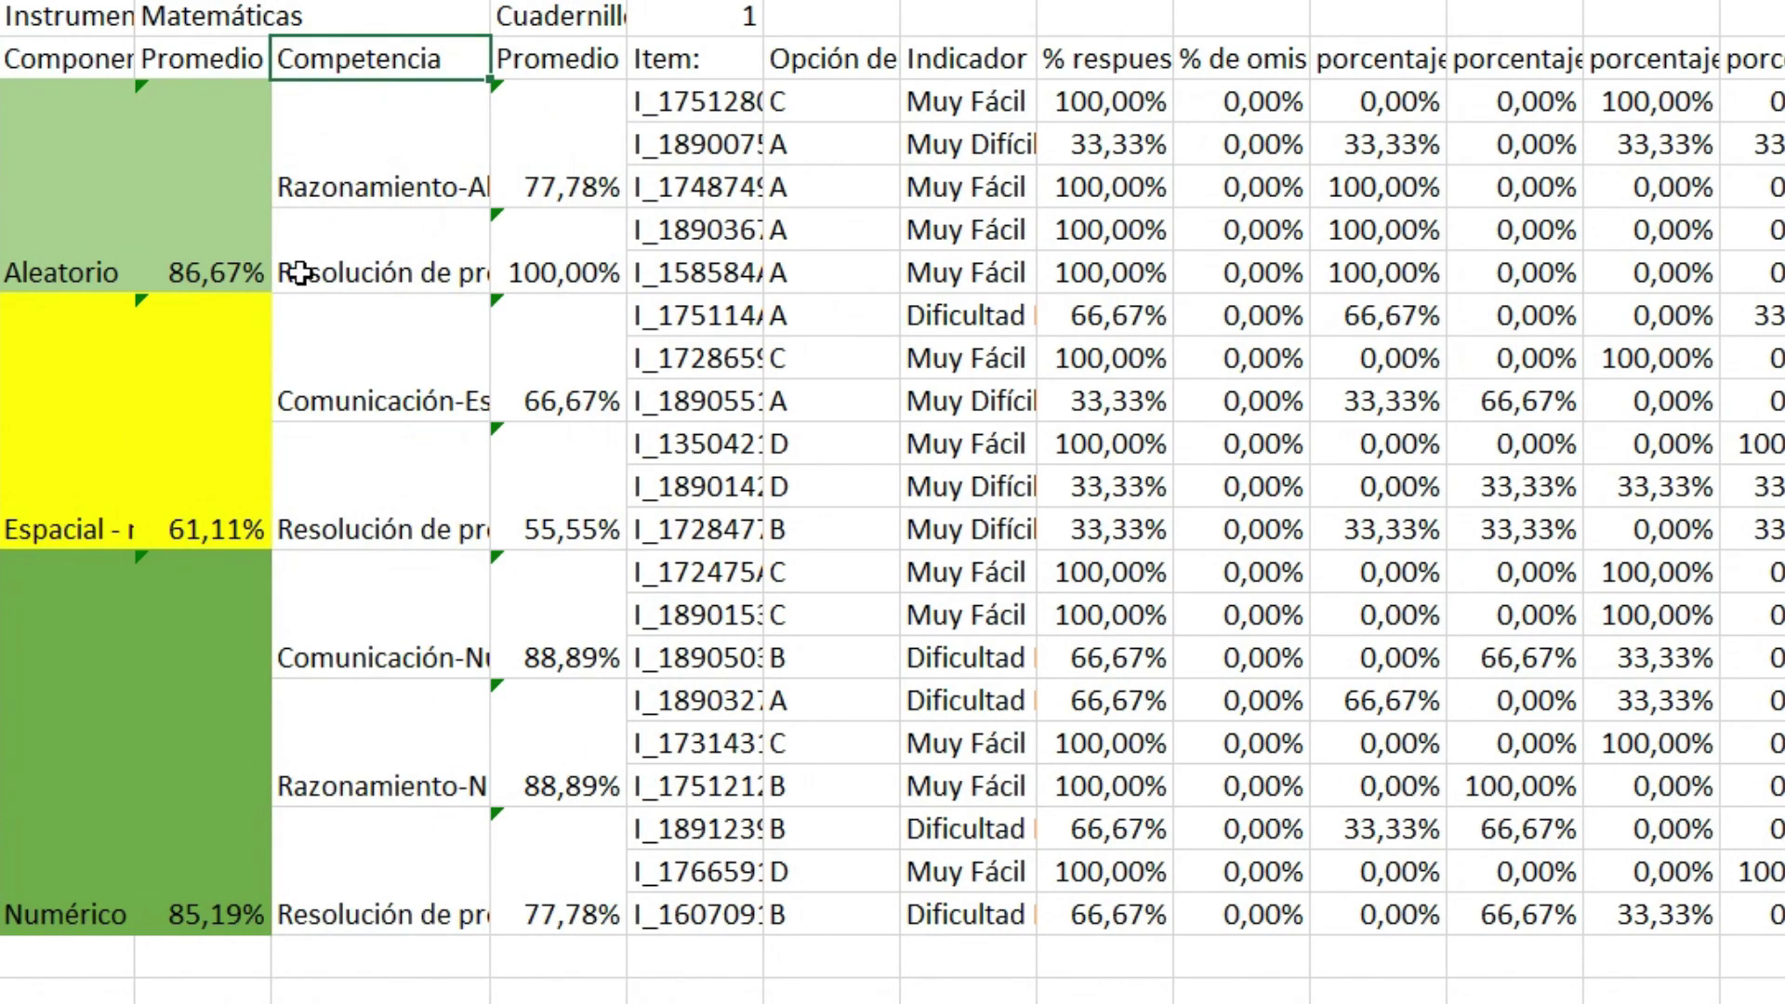
Step: Examine the Comunicación and Resolución competencies of the Espacial component together with the Promedio of each
{"action": "left_click", "coordinate": [359, 385]}
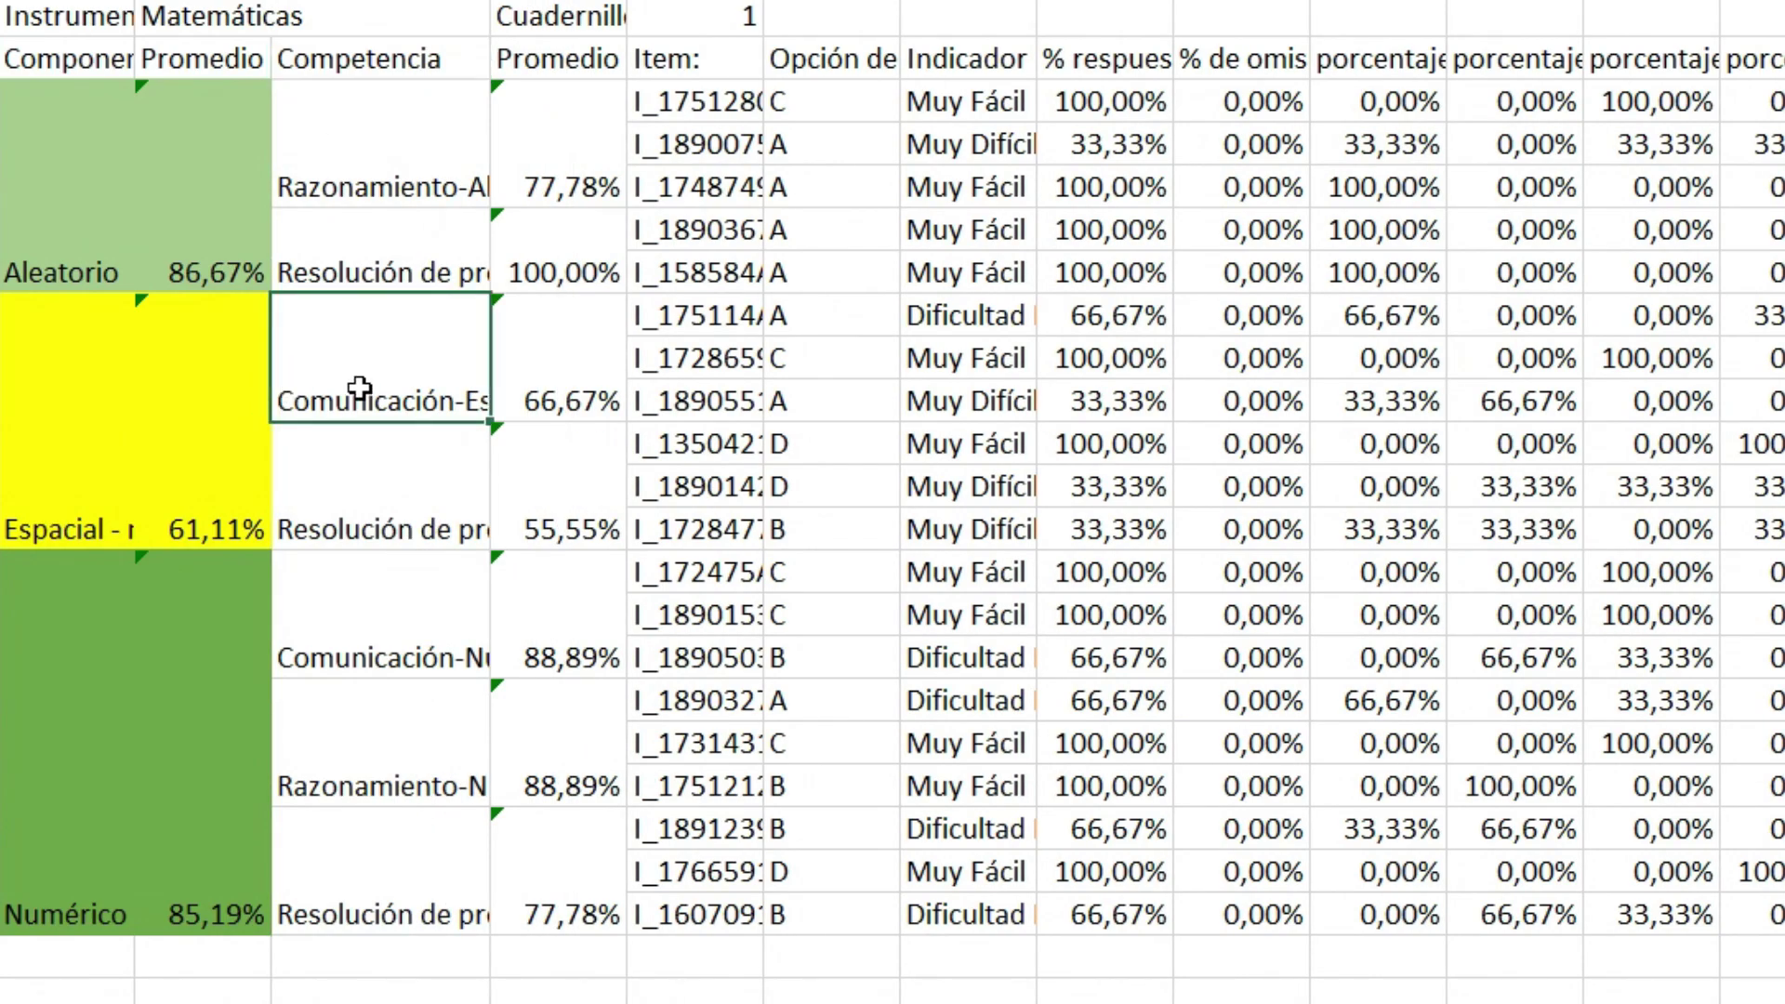
{"action": "left_click", "coordinate": [361, 495]}
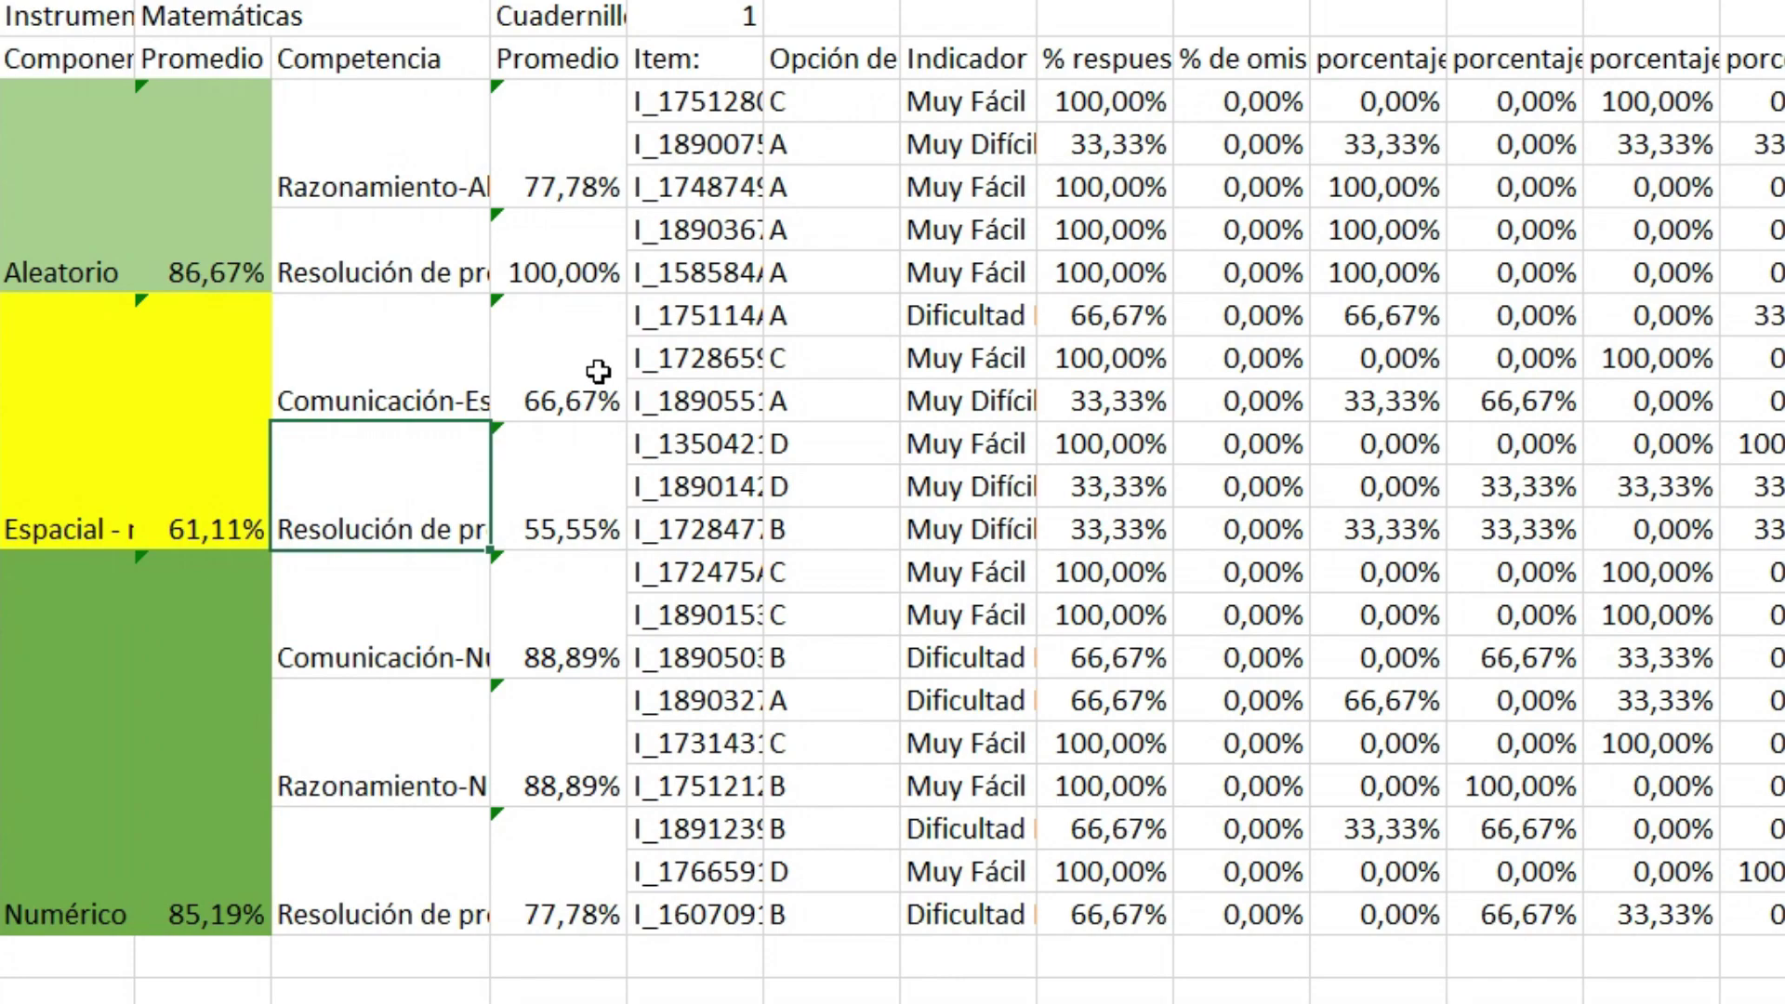
{"action": "left_click", "coordinate": [401, 381]}
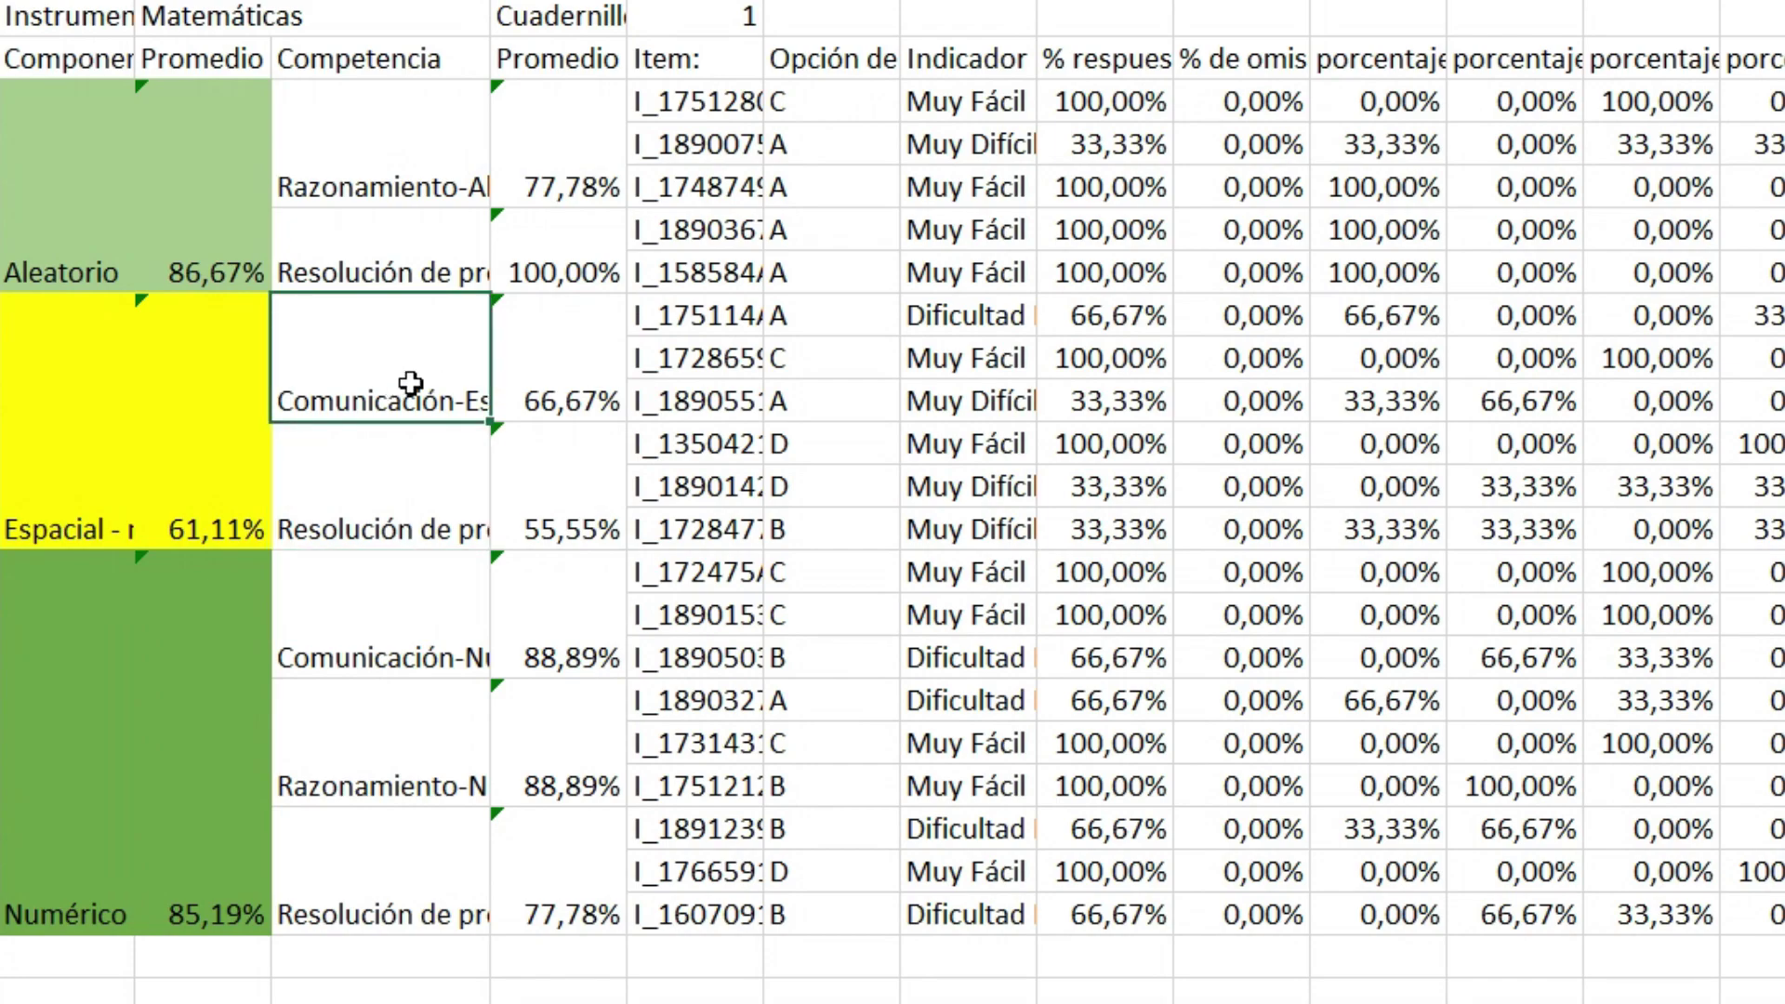
{"action": "left_click", "coordinate": [556, 377]}
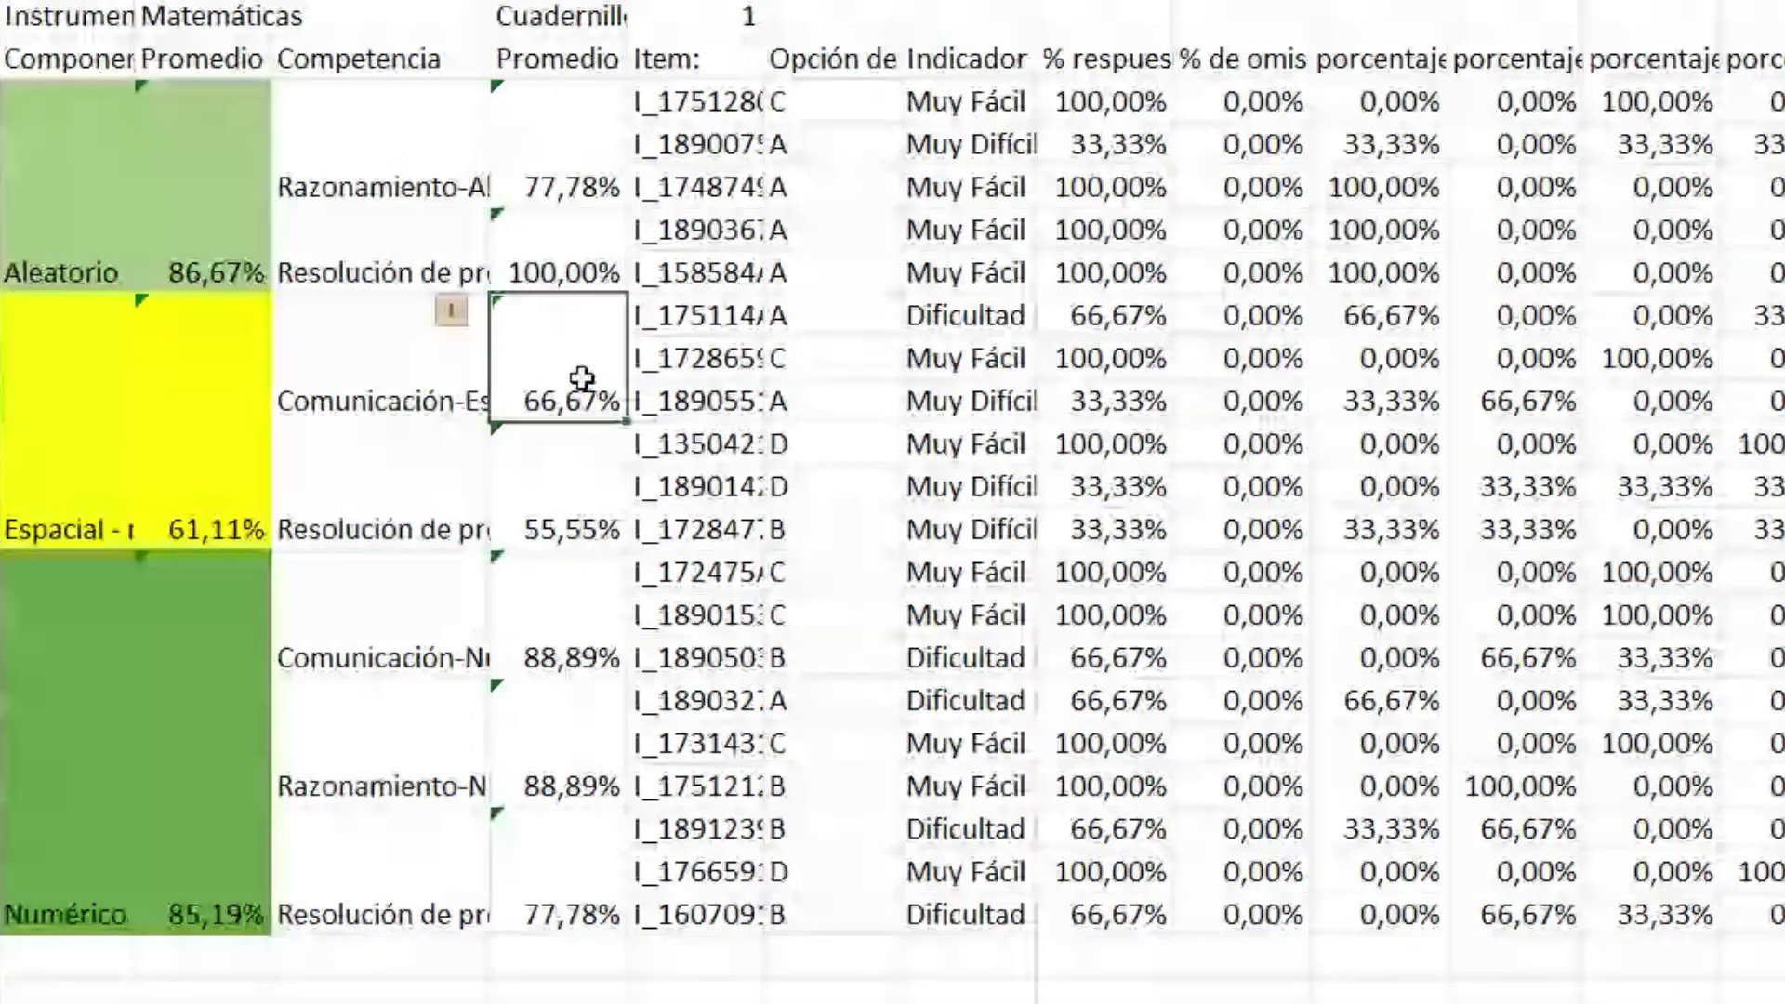
{"action": "left_click", "coordinate": [578, 509]}
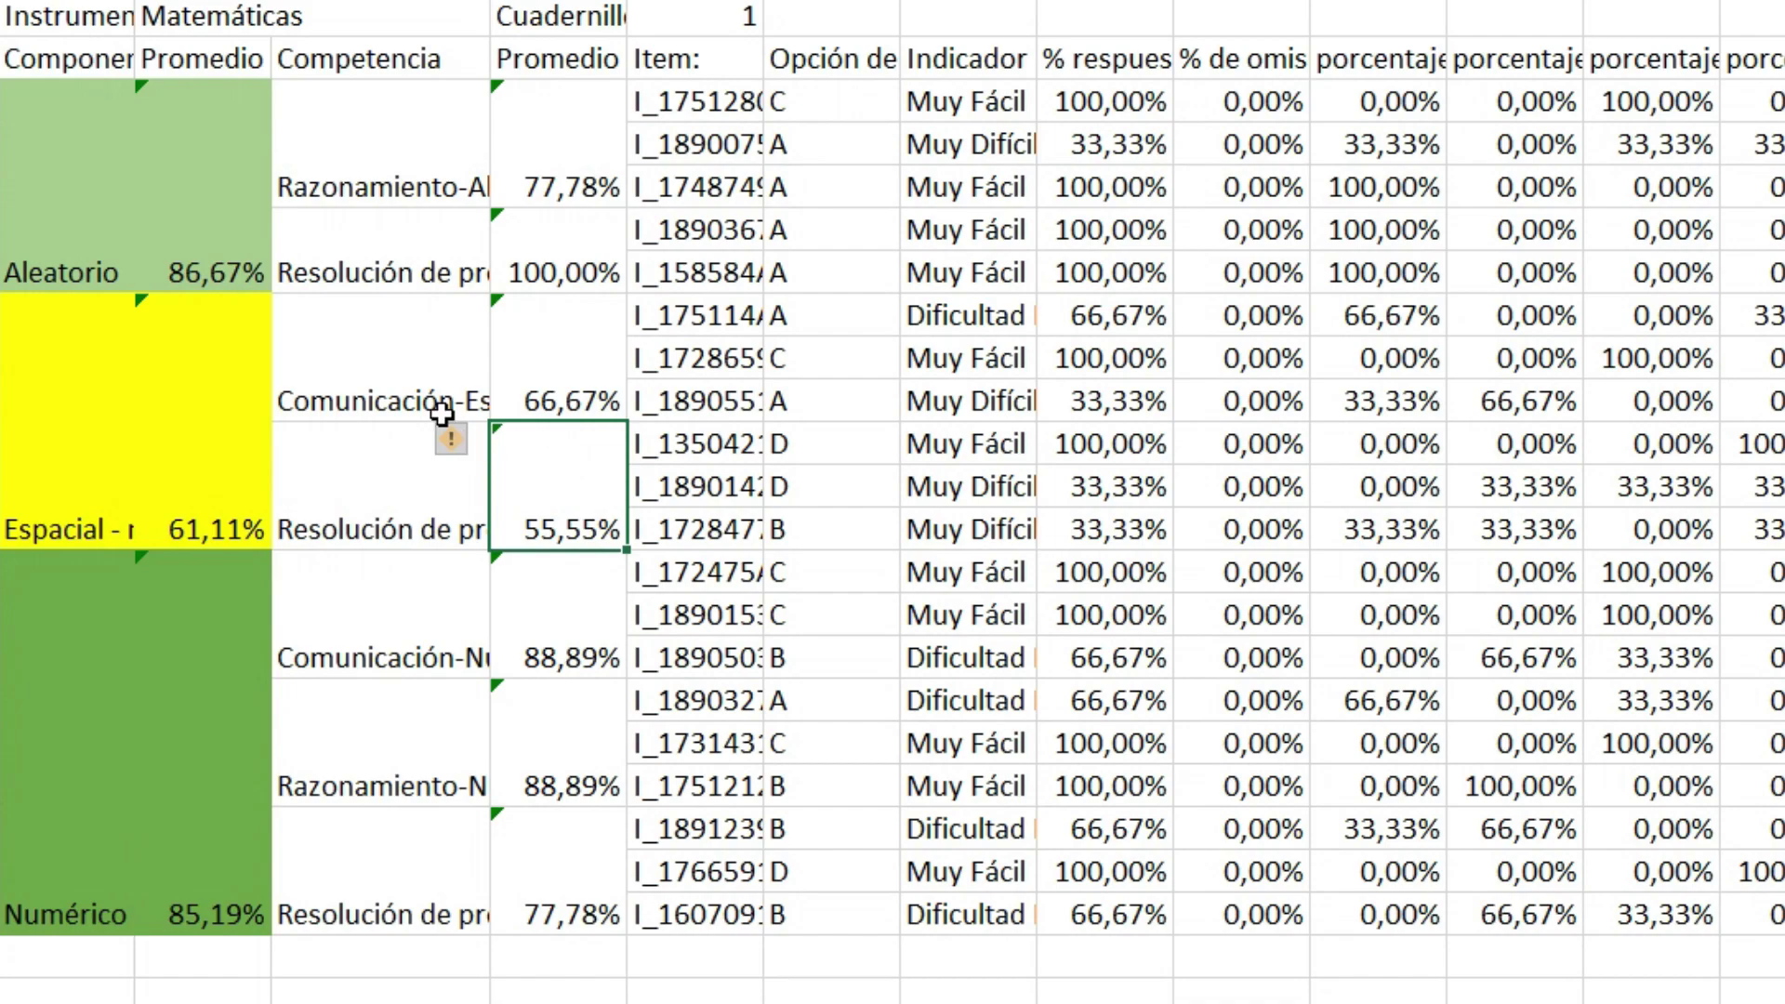
{"action": "left_click_drag", "start_coordinate": [363, 357], "coordinate": [369, 541]}
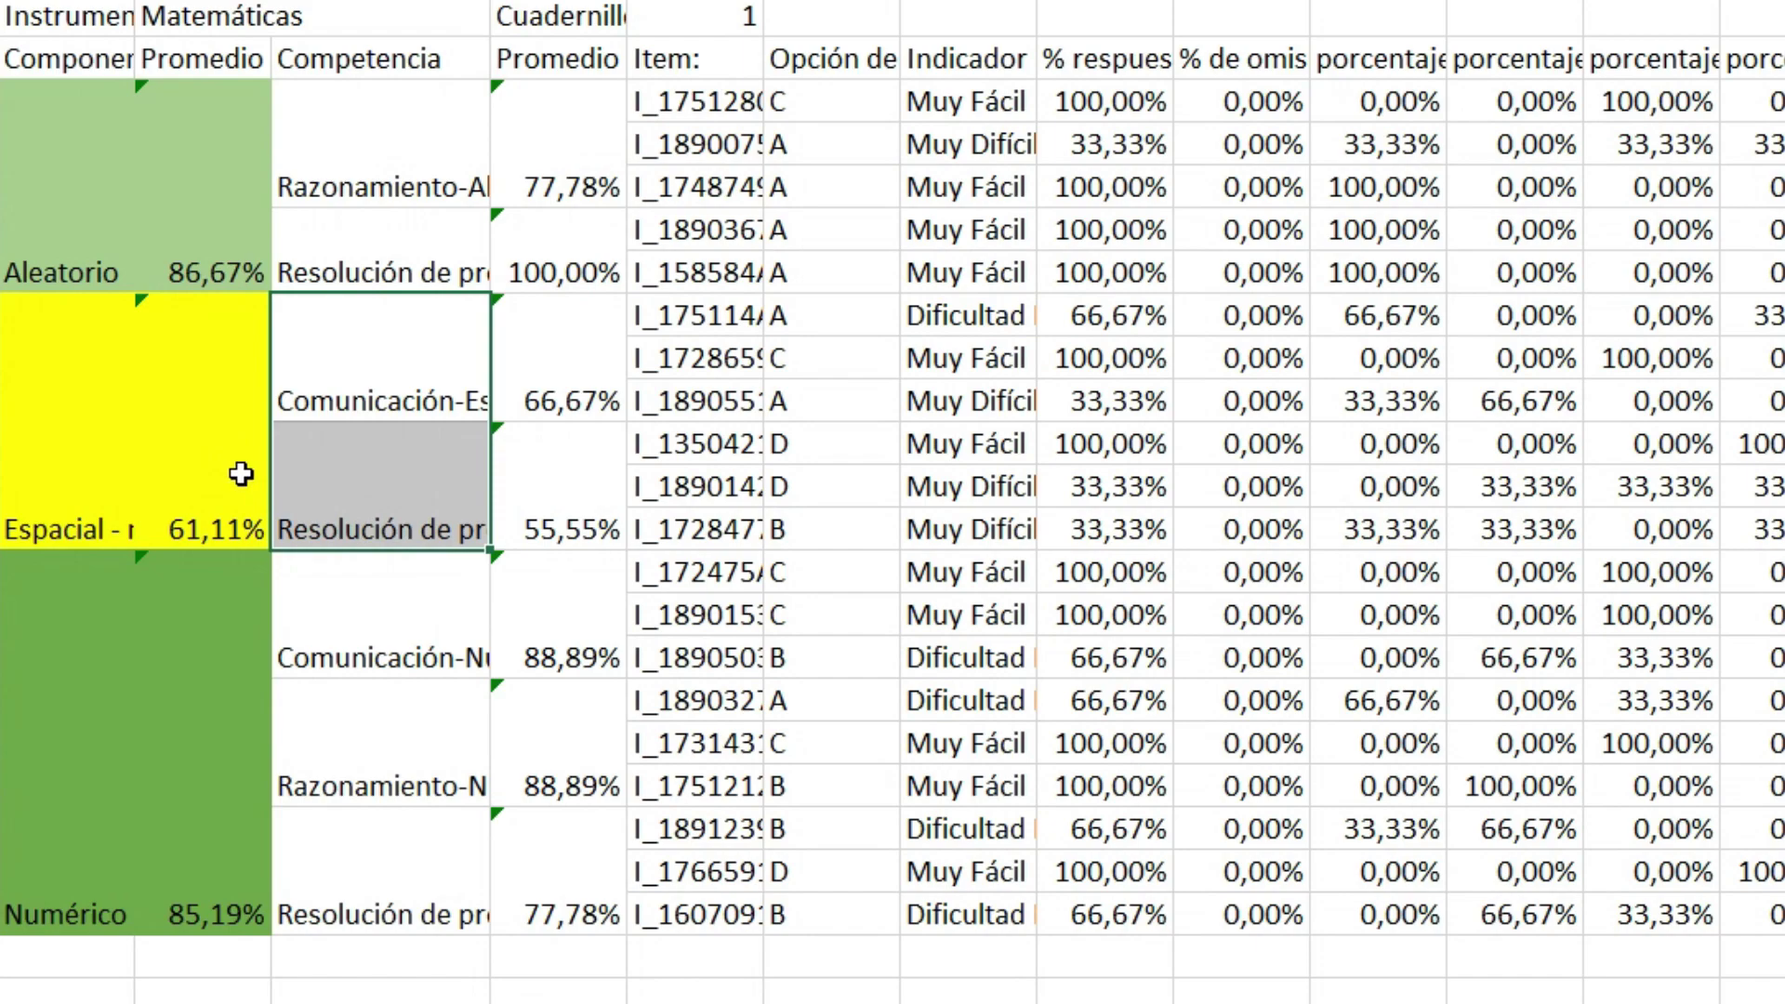
{"action": "left_click", "coordinate": [82, 481]}
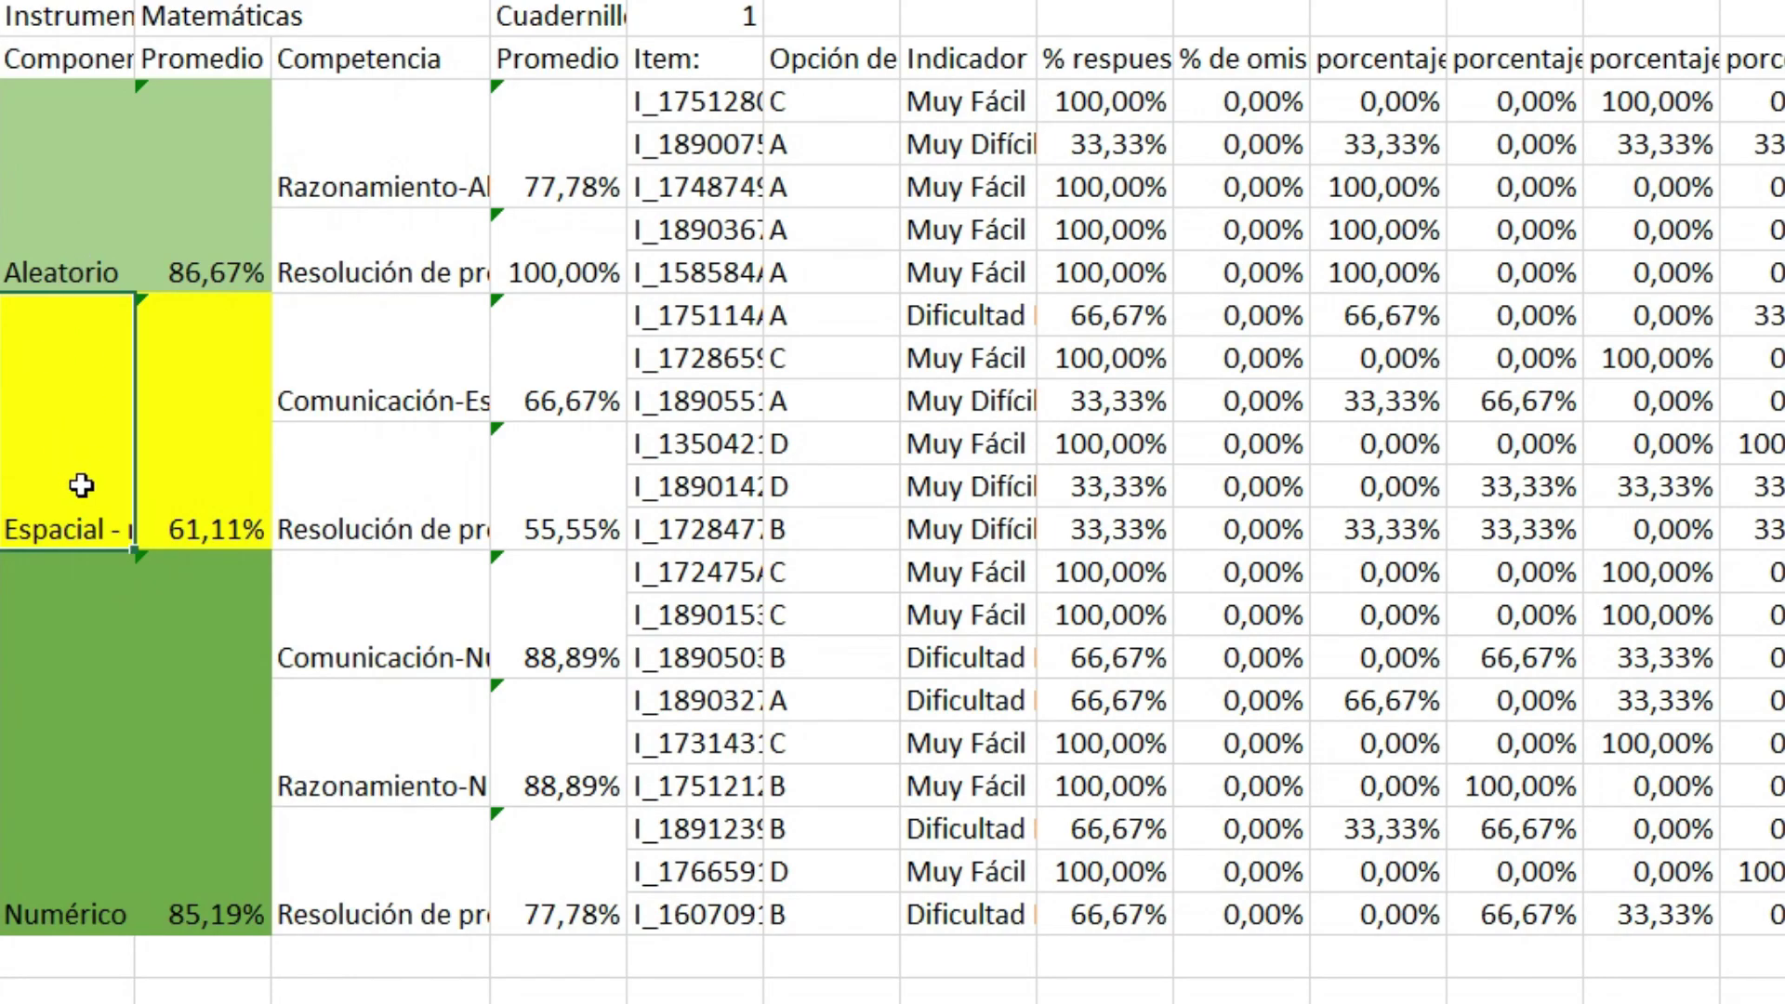
Step: Review the six items belonging to the Espacial component and the answer option of the first one
{"action": "left_click_drag", "start_coordinate": [221, 379], "coordinate": [714, 307]}
{"action": "left_click", "coordinate": [714, 307]}
{"action": "left_click", "coordinate": [713, 358]}
{"action": "left_click", "coordinate": [712, 402]}
{"action": "left_click", "coordinate": [711, 444]}
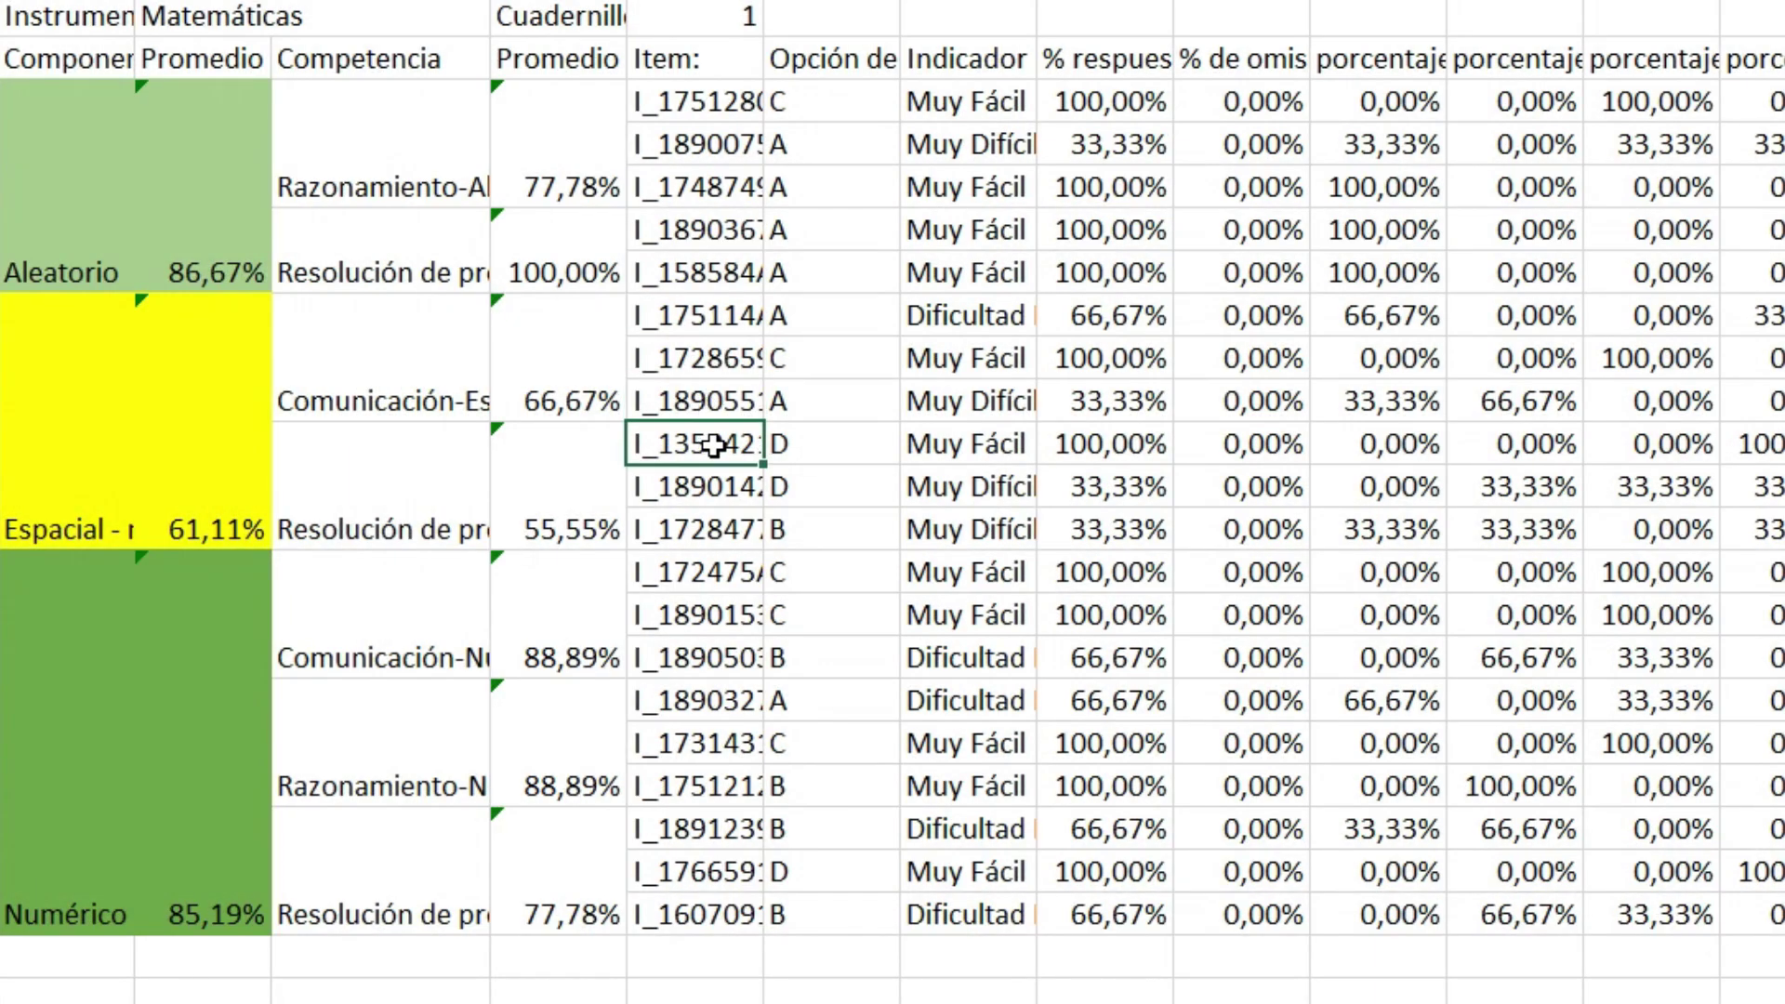
{"action": "left_click", "coordinate": [700, 492]}
{"action": "left_click", "coordinate": [692, 530]}
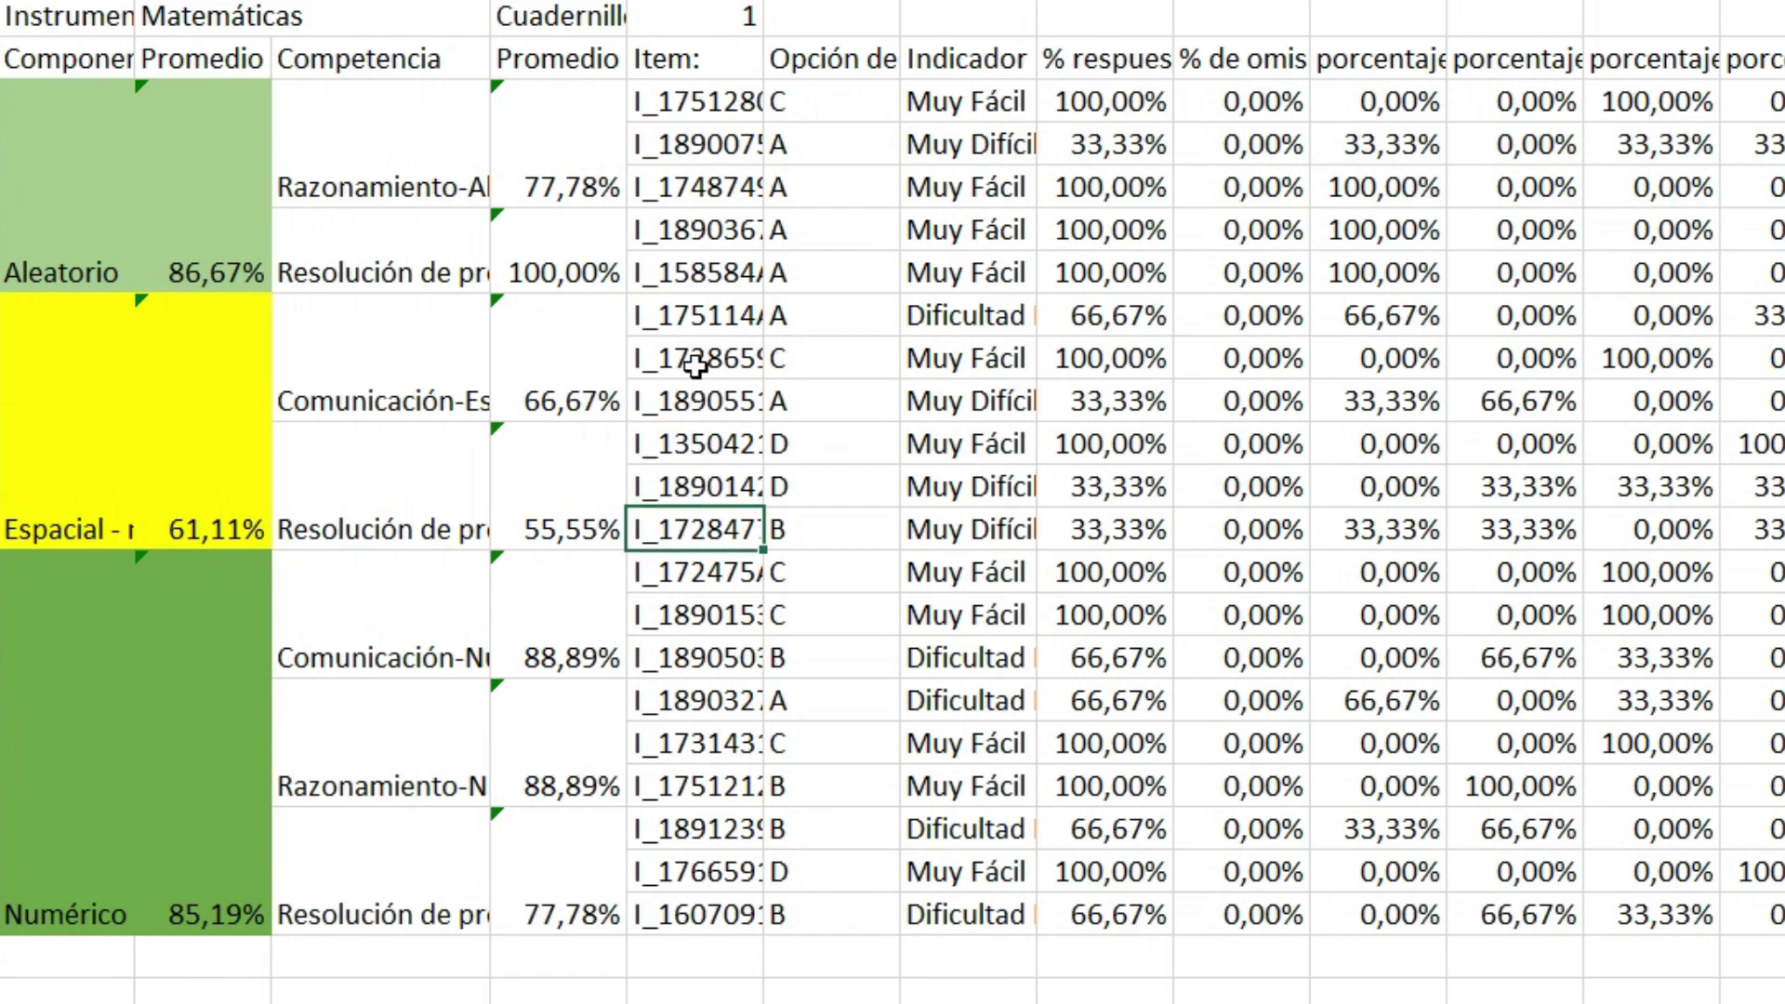
{"action": "left_click_drag", "start_coordinate": [702, 316], "coordinate": [723, 527]}
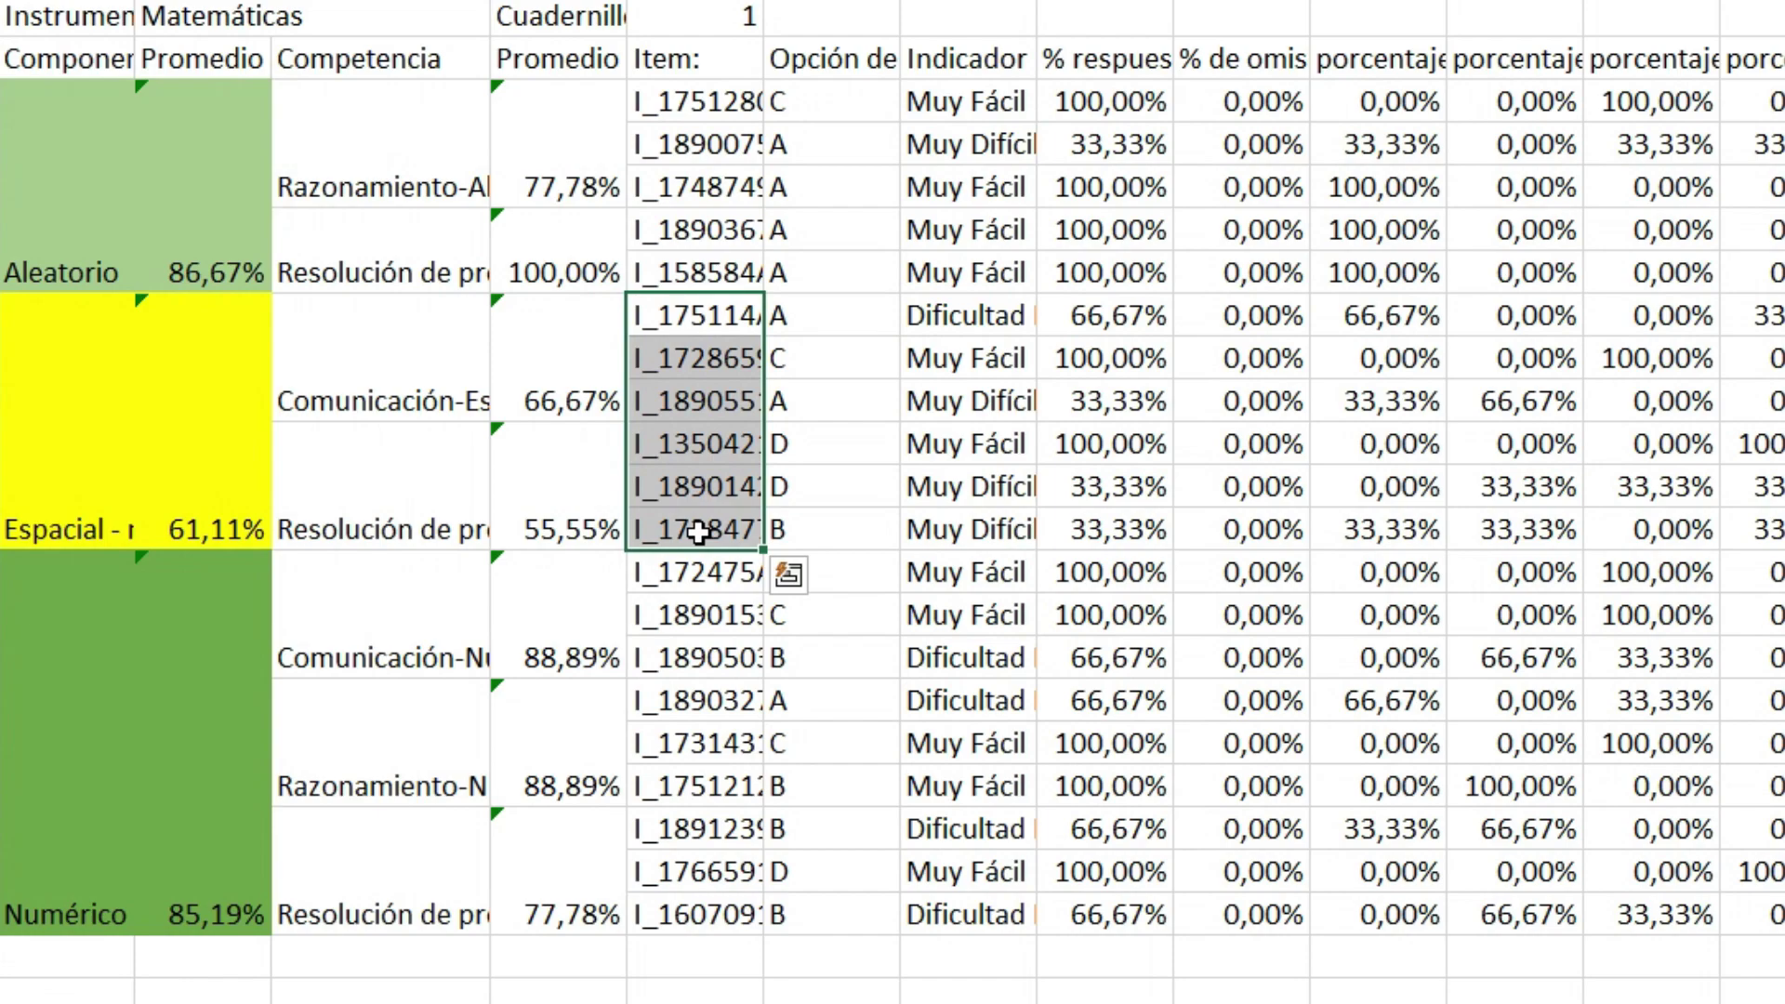
{"action": "left_click", "coordinate": [697, 311]}
{"action": "left_click", "coordinate": [816, 310]}
Step: AutoFit the width of the Indicador 1 column to its contents
{"action": "left_click", "coordinate": [974, 319]}
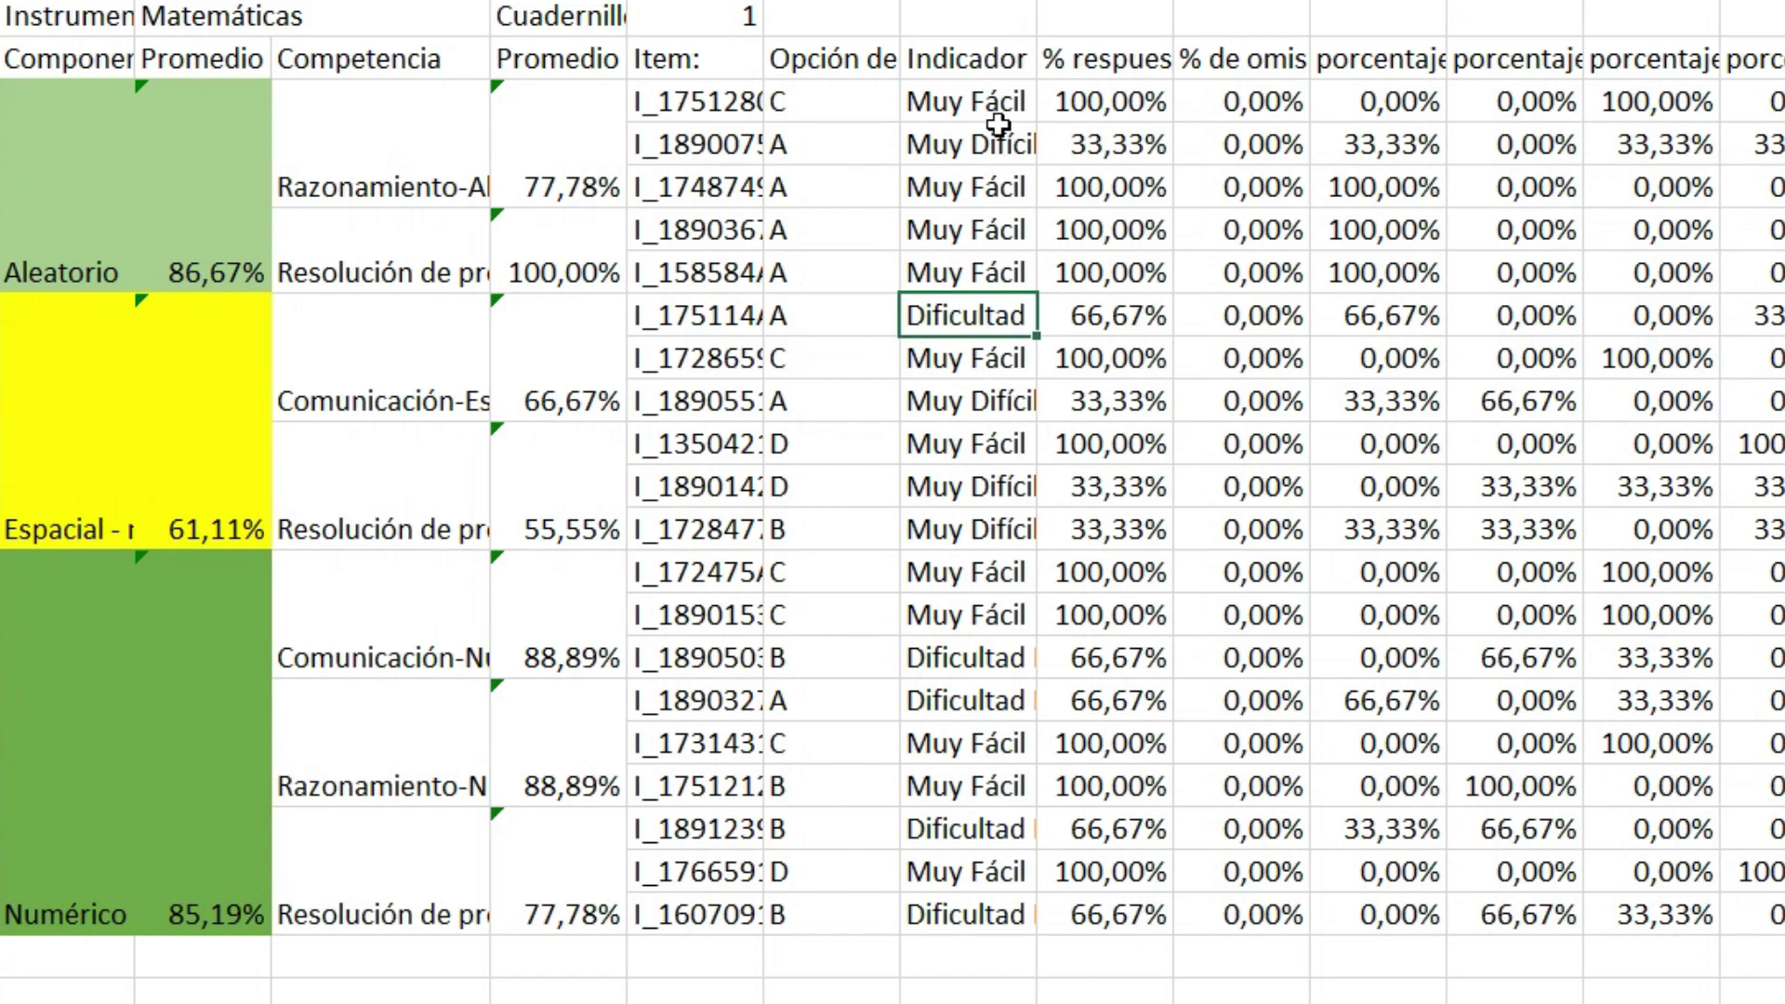
{"action": "left_click", "coordinate": [983, 61]}
{"action": "key", "text": "ctrl+space"}
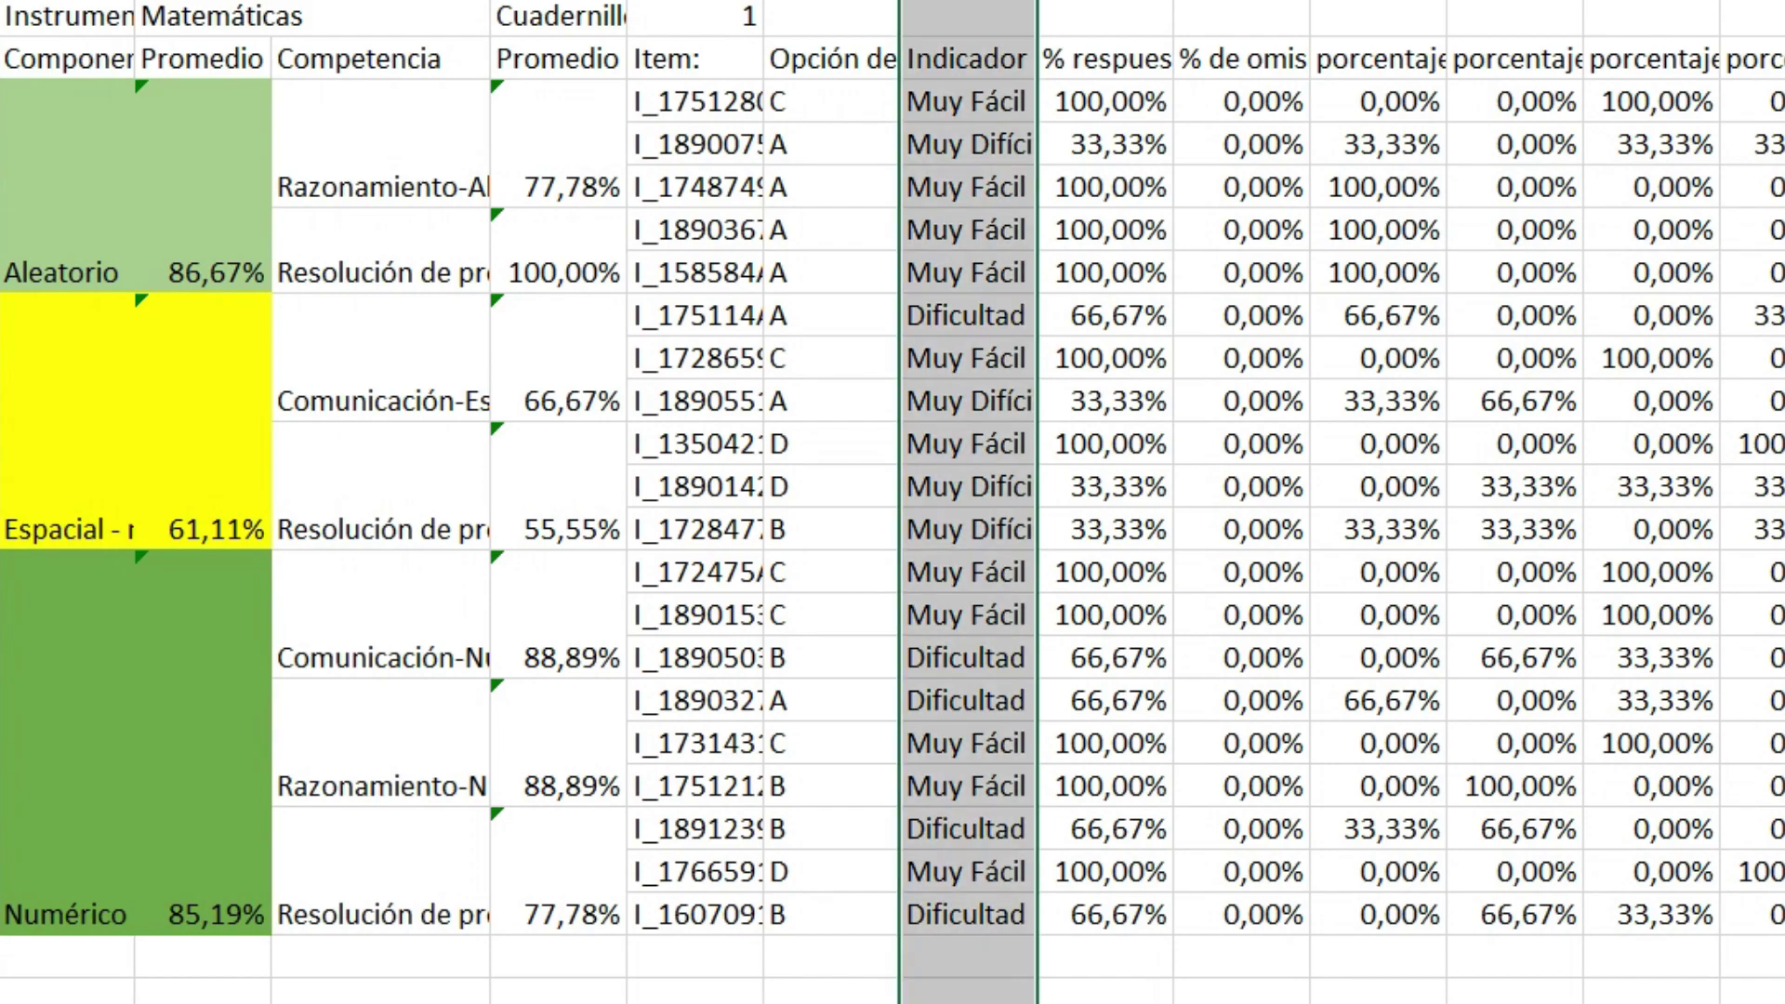
{"action": "key", "text": "alt+h"}
{"action": "key", "text": "o"}
{"action": "key", "text": "i"}
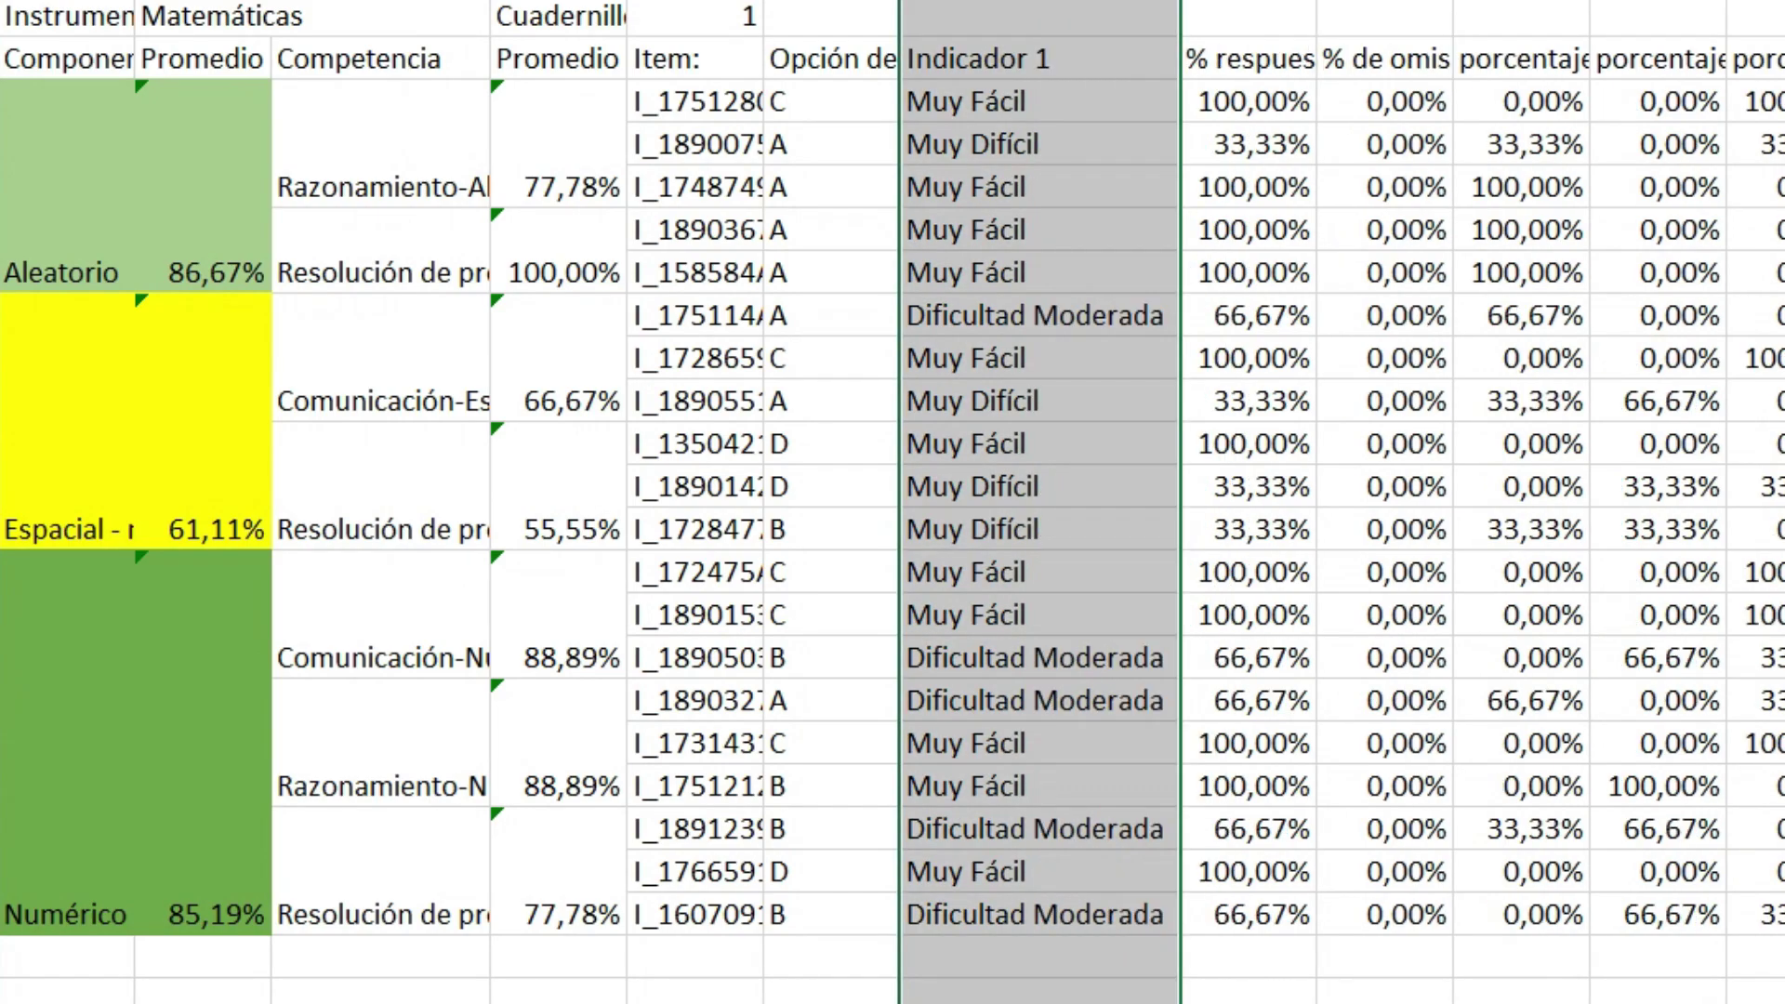
Step: Examine the Indicador 1 difficulty levels across the competencies and items of the Espacial component
{"action": "left_click", "coordinate": [1006, 314]}
{"action": "left_click_drag", "start_coordinate": [385, 356], "coordinate": [1018, 506]}
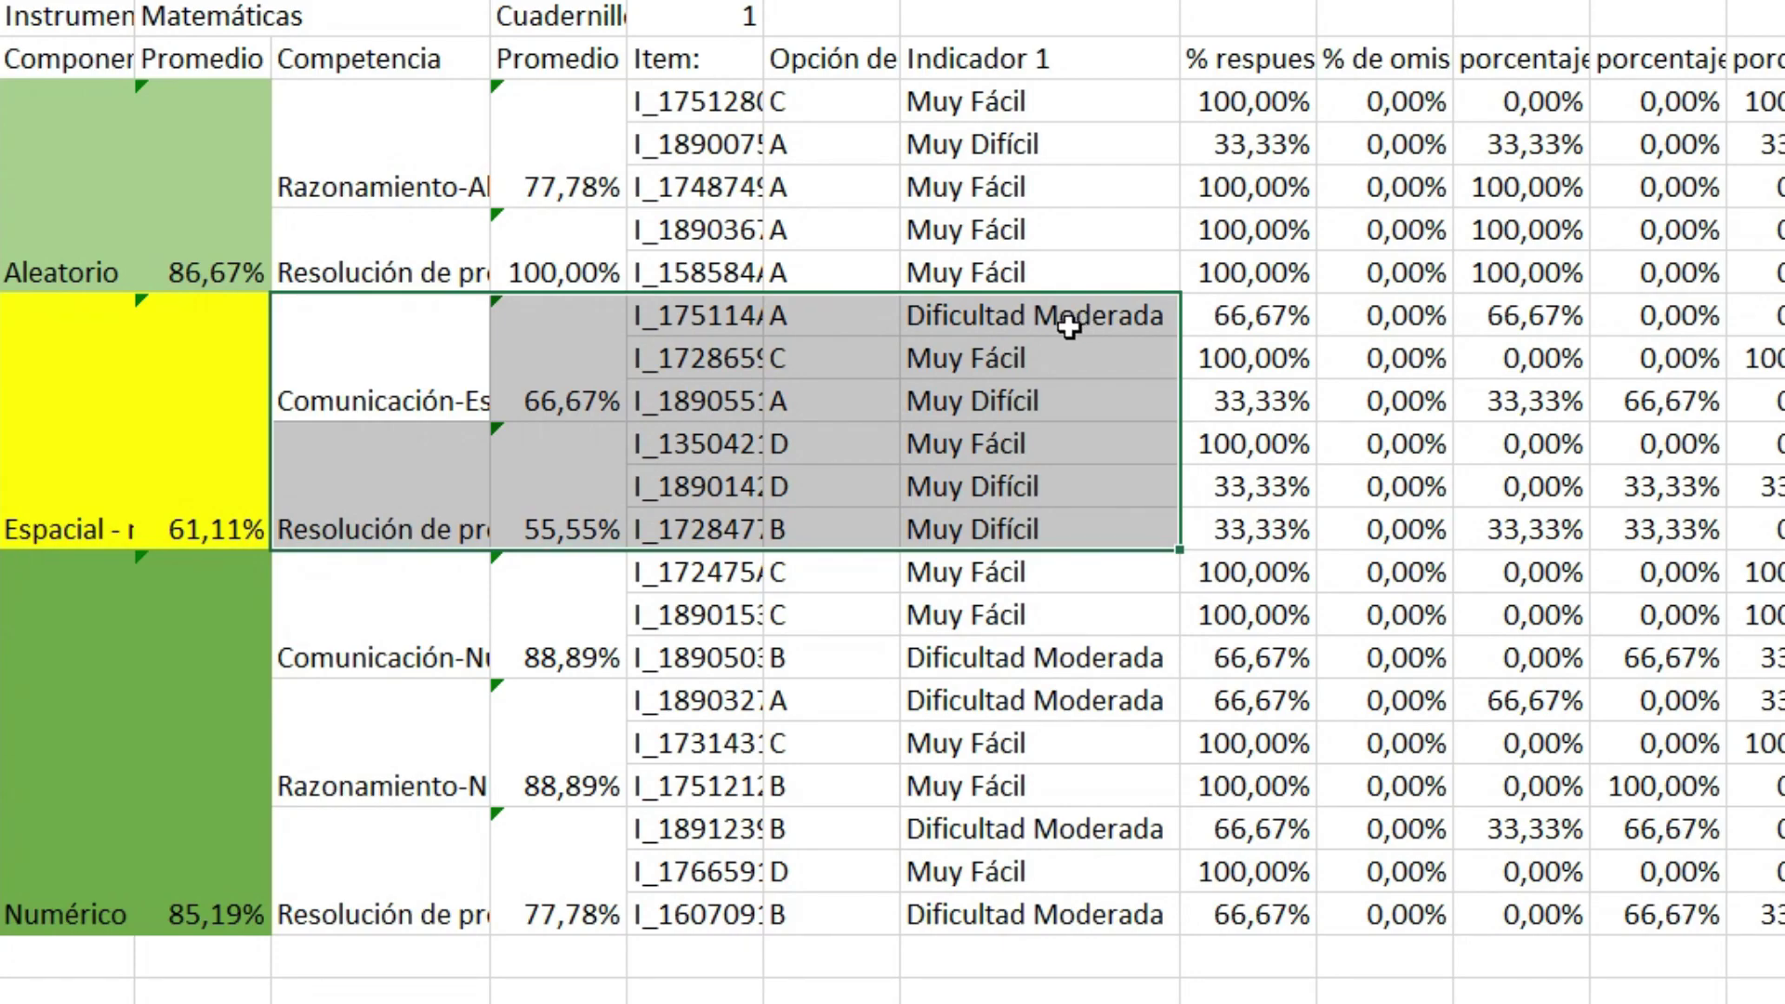
{"action": "left_click", "coordinate": [1089, 394]}
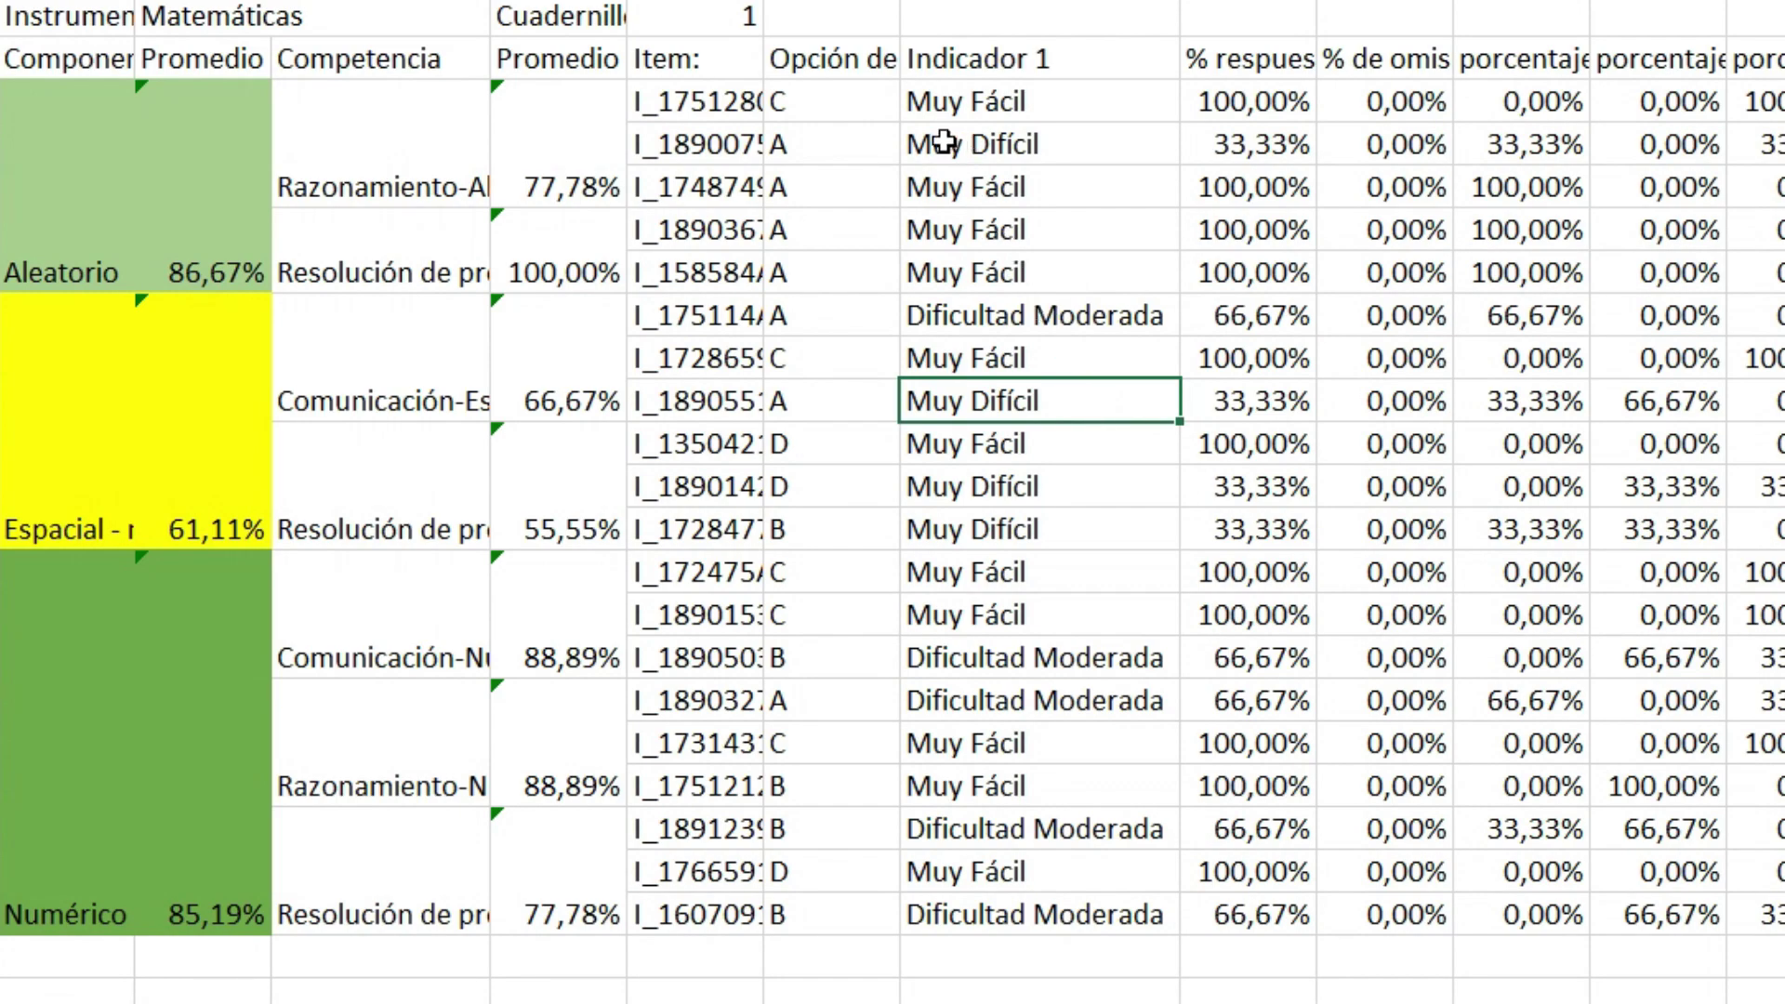
Step: Widen the % respuestas column so most of its heading can be read
{"action": "left_click_drag", "start_coordinate": [1009, 105], "coordinate": [928, 103]}
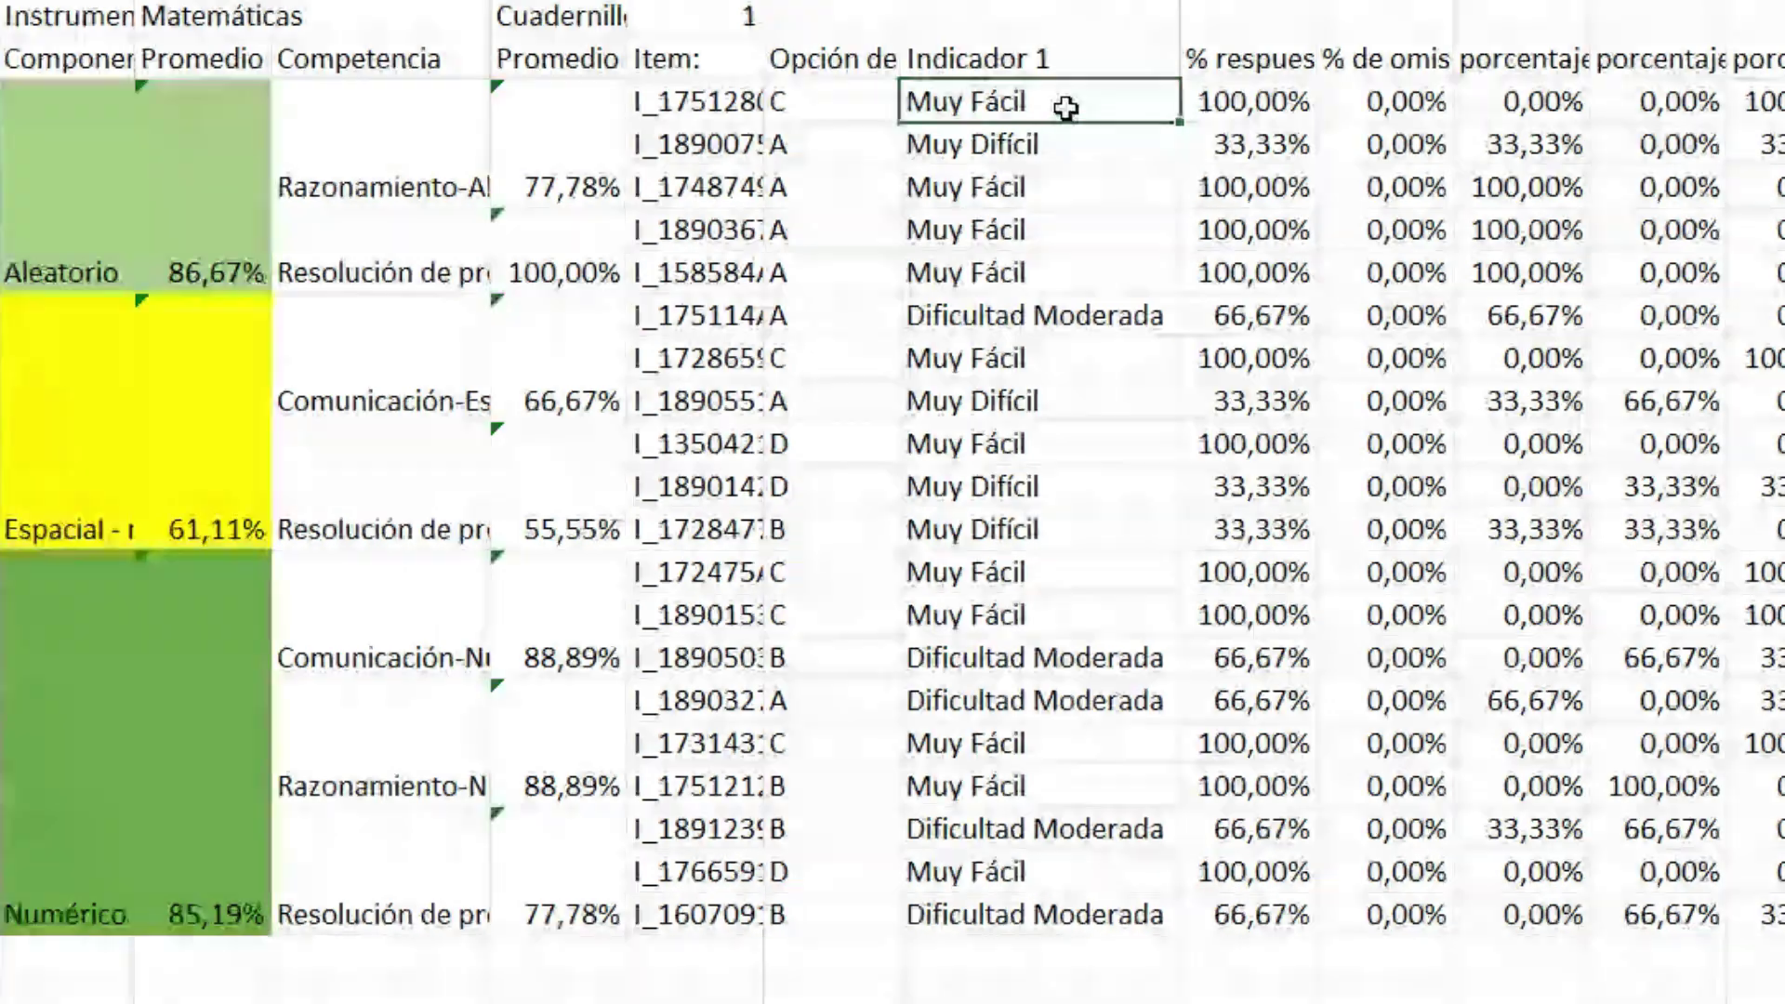
{"action": "left_click", "coordinate": [1234, 103]}
{"action": "left_click", "coordinate": [1261, 62]}
{"action": "left_click_drag", "start_coordinate": [1317, 2], "coordinate": [1451, 2]}
{"action": "left_click", "coordinate": [1352, 108]}
Step: Compare the Indicador 1 level with the percentage of correct answers for the first two Aleatorio items
{"action": "left_click", "coordinate": [1023, 100]}
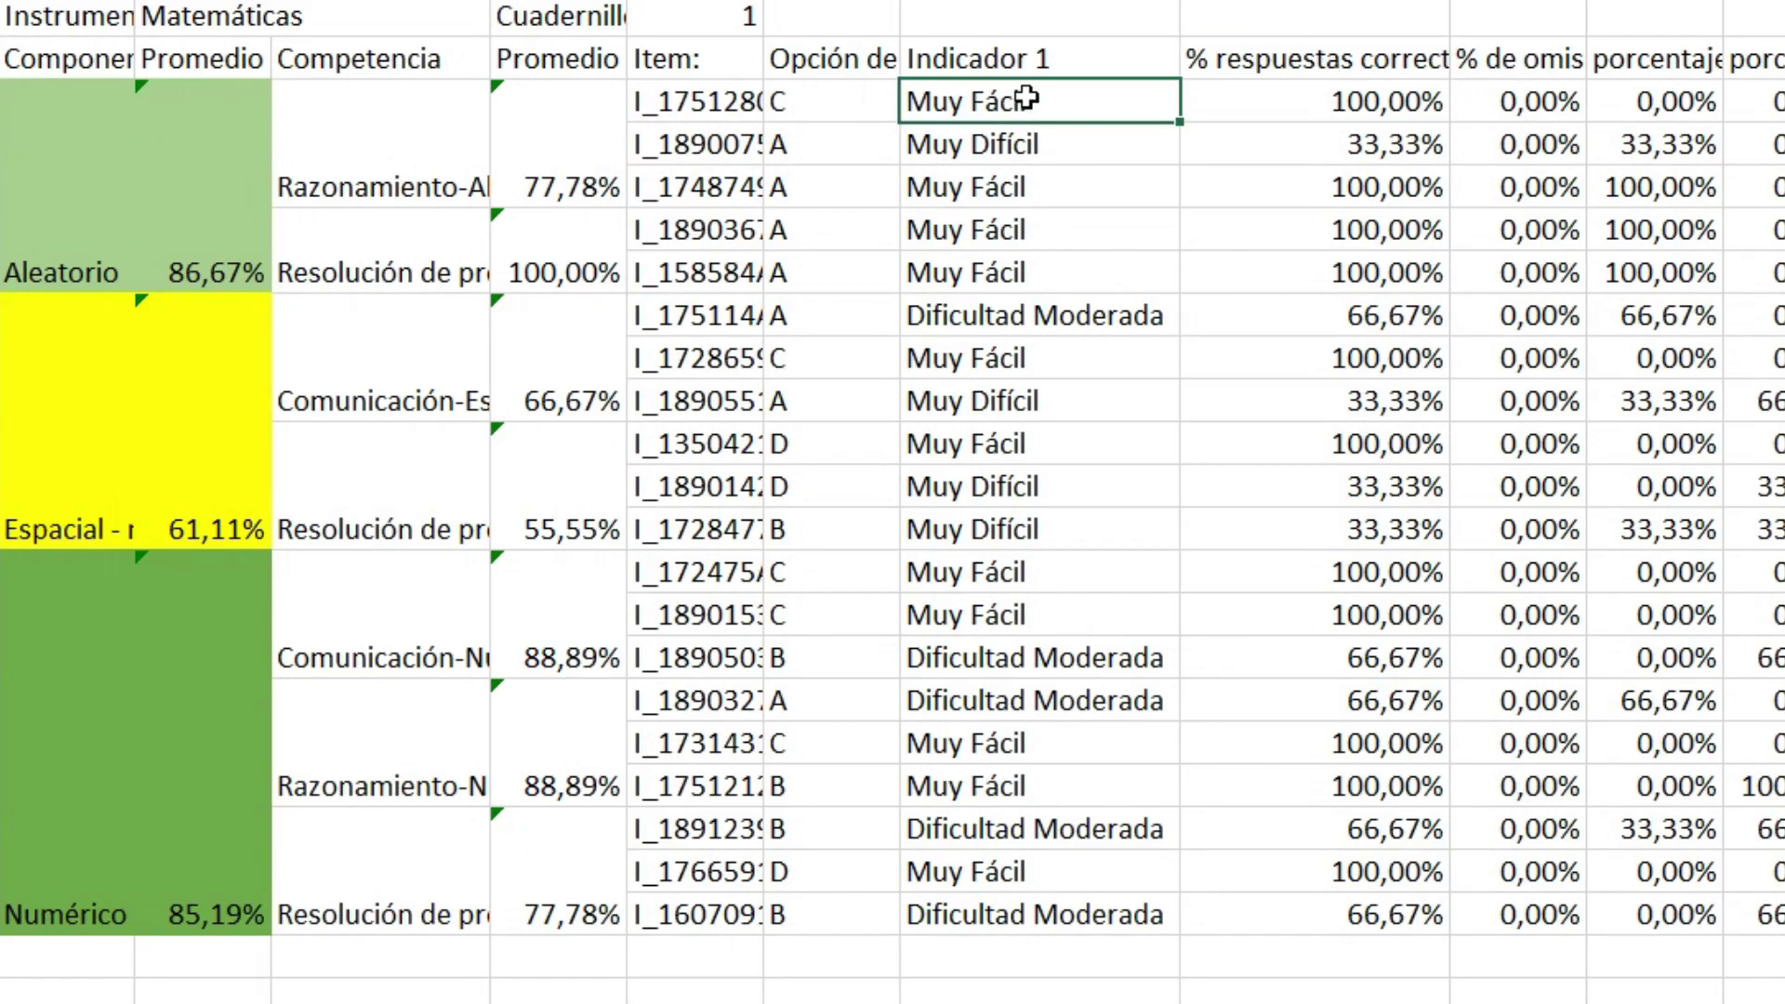
{"action": "left_click", "coordinate": [1011, 143]}
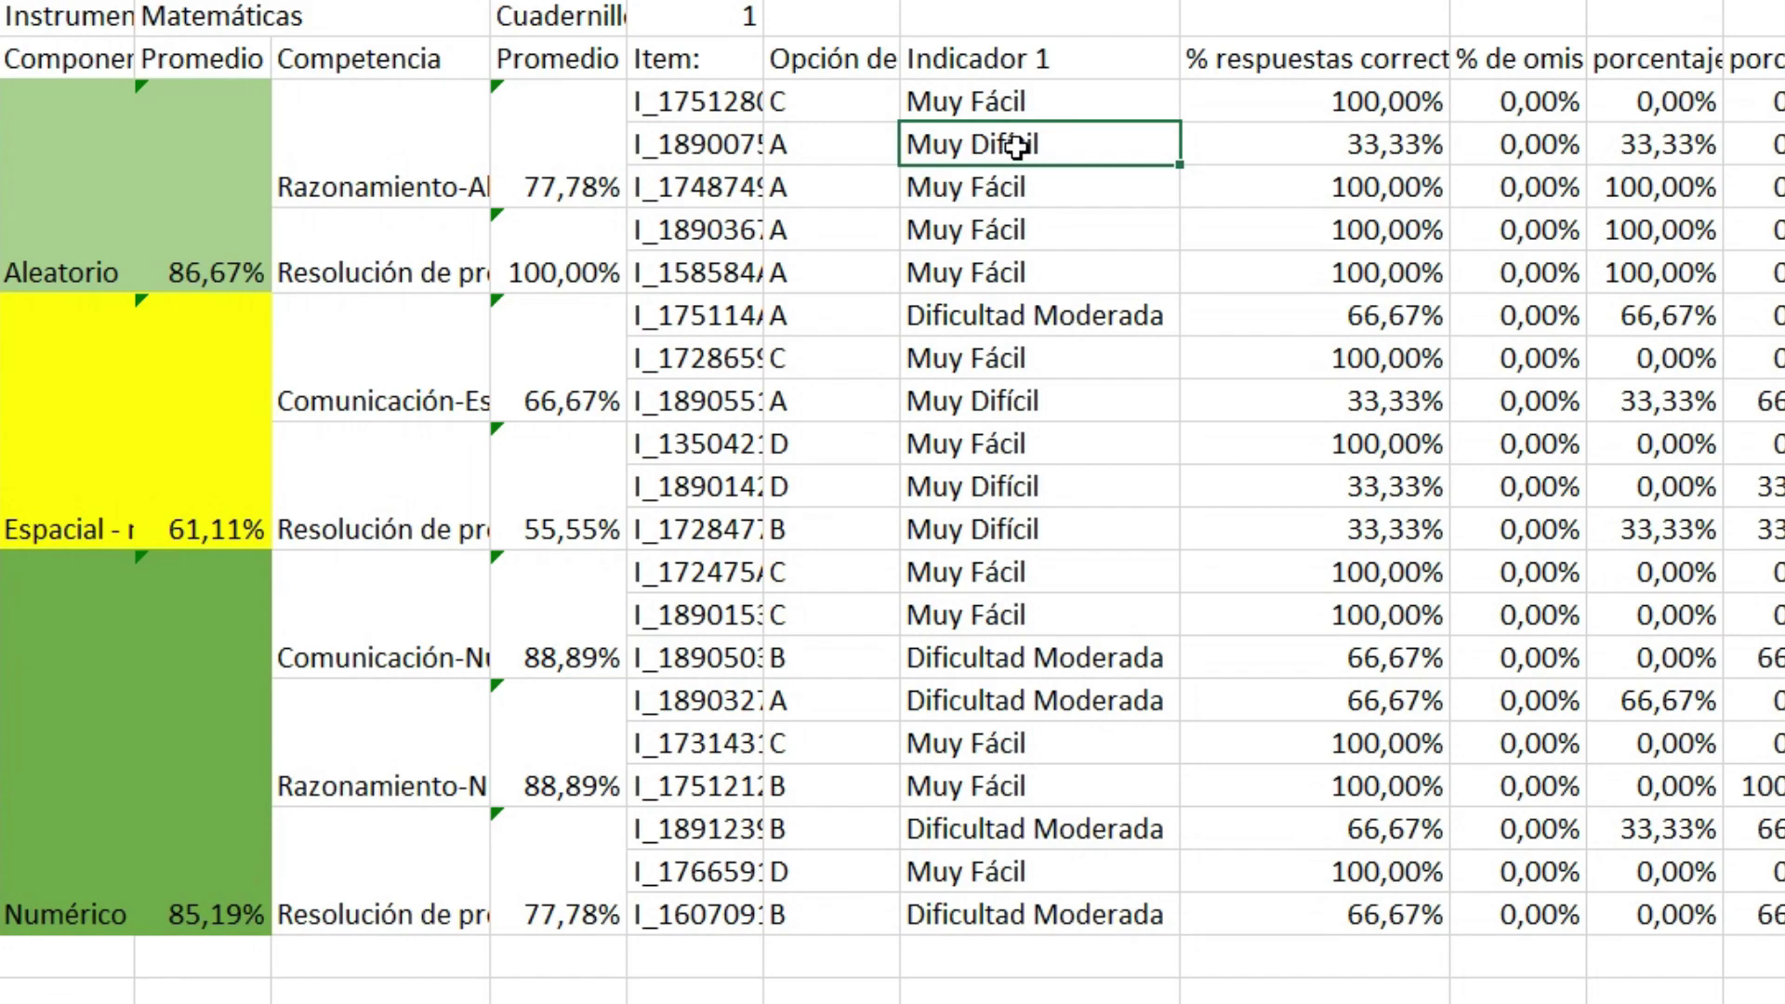
{"action": "left_click_drag", "start_coordinate": [1026, 149], "coordinate": [1235, 141]}
{"action": "left_click", "coordinate": [1354, 151]}
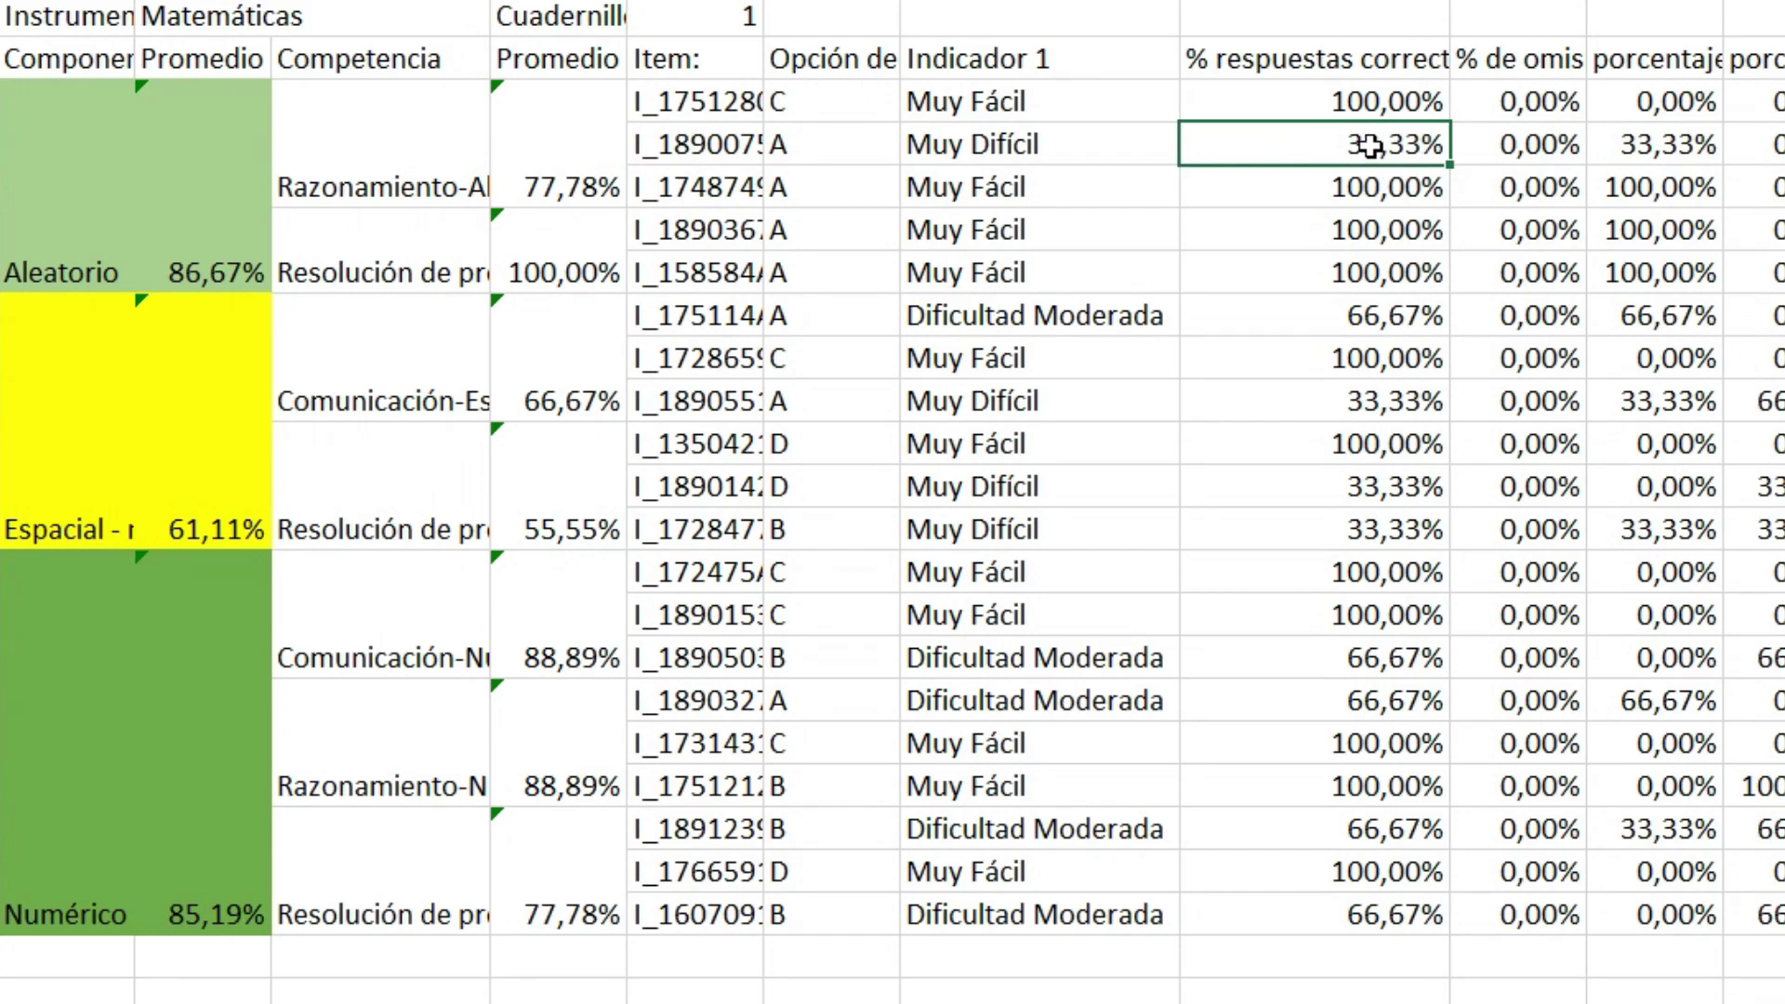
{"action": "left_click", "coordinate": [1071, 146]}
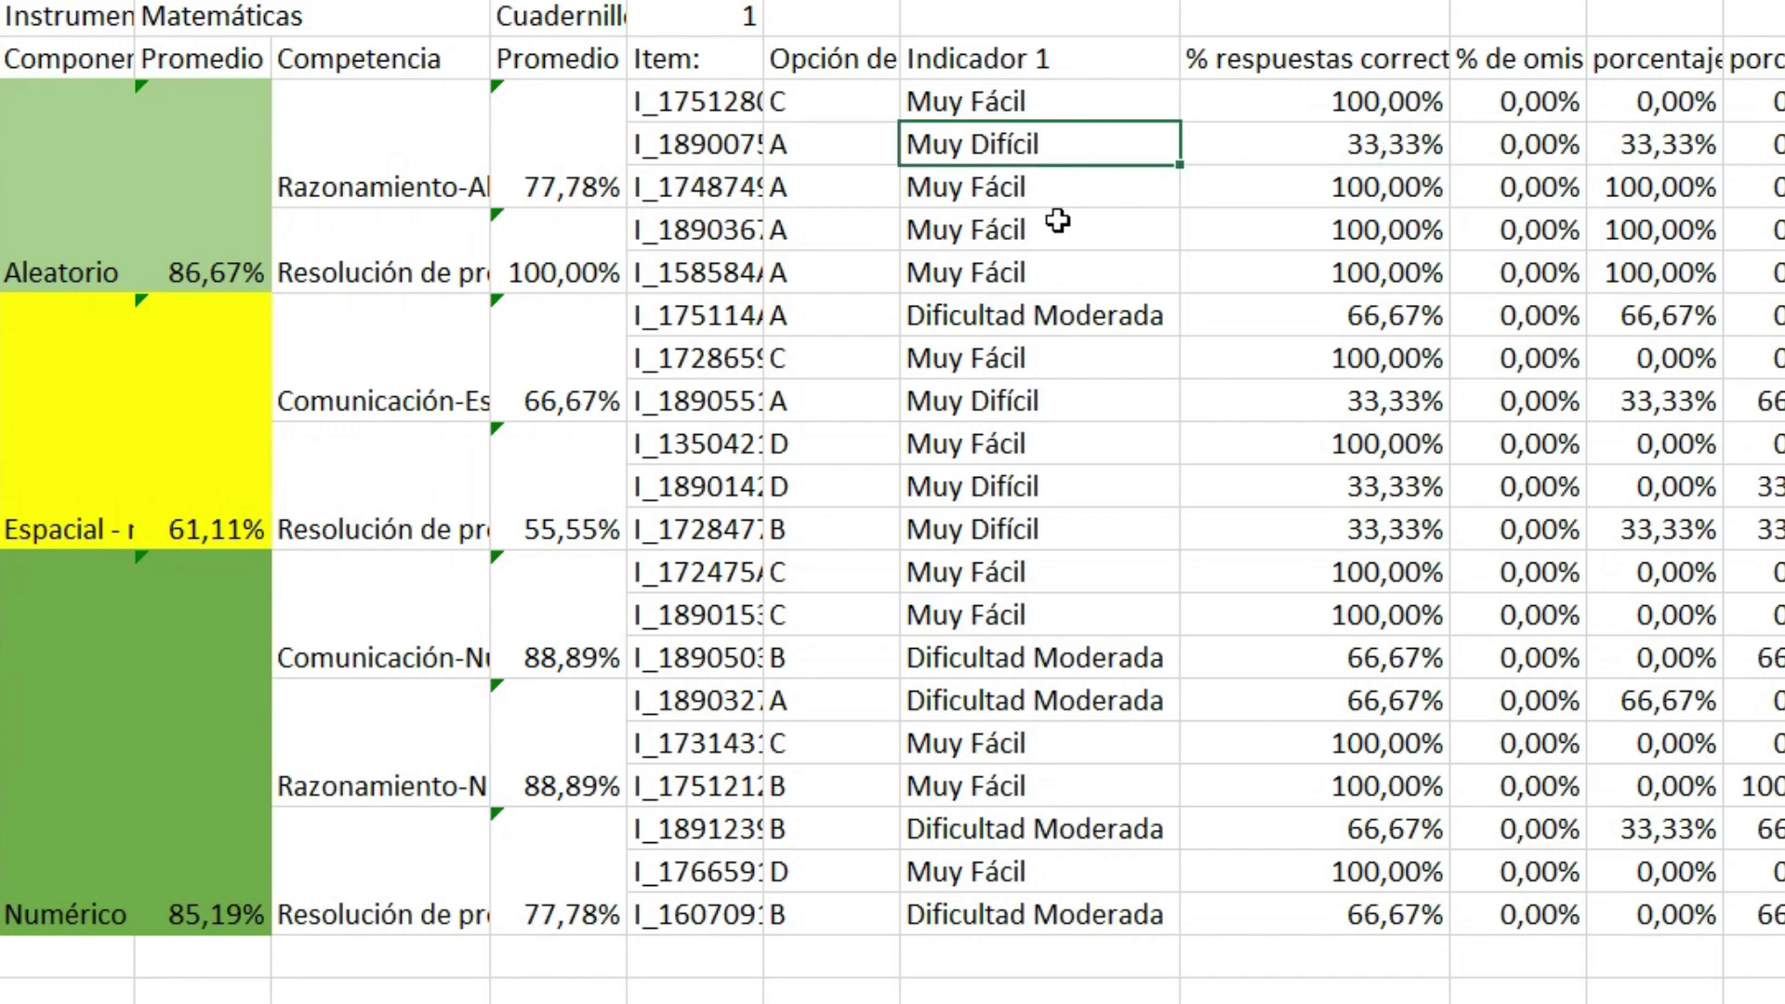
Step: Compare the Indicador 1 difficulty levels with the percentages of correct answers for the Espacial component's items
{"action": "left_click", "coordinate": [427, 342]}
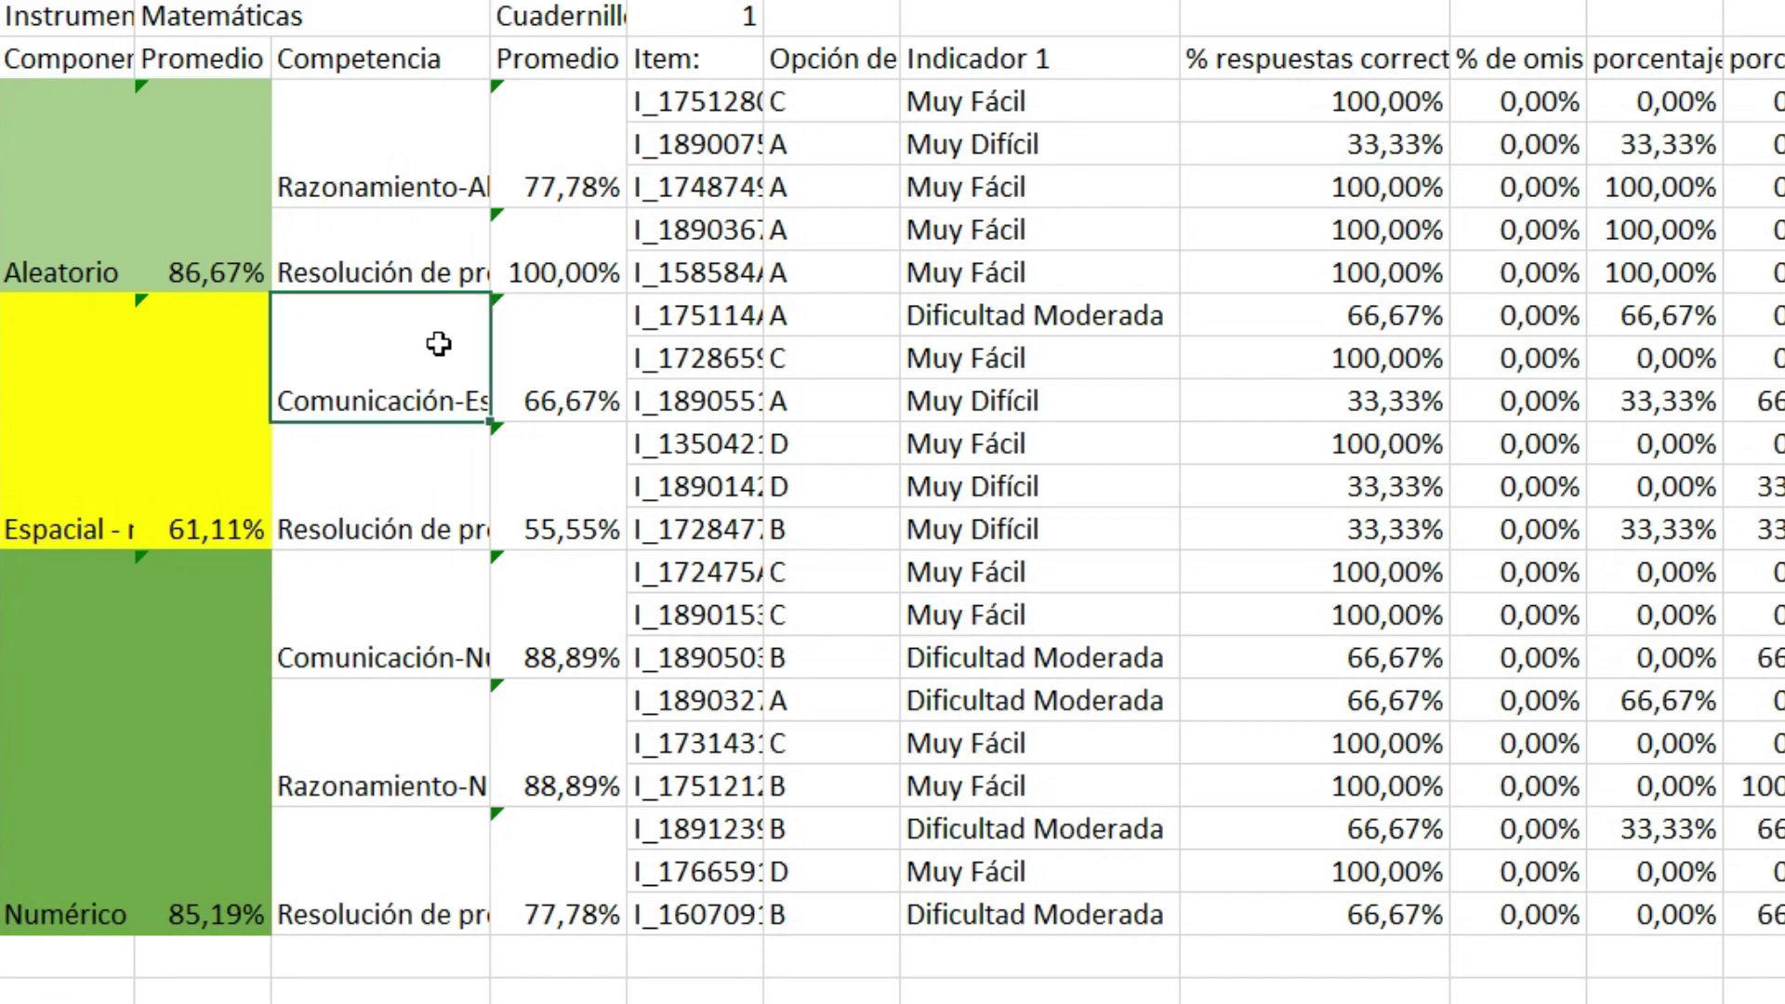
{"action": "left_click_drag", "start_coordinate": [69, 371], "coordinate": [1073, 368]}
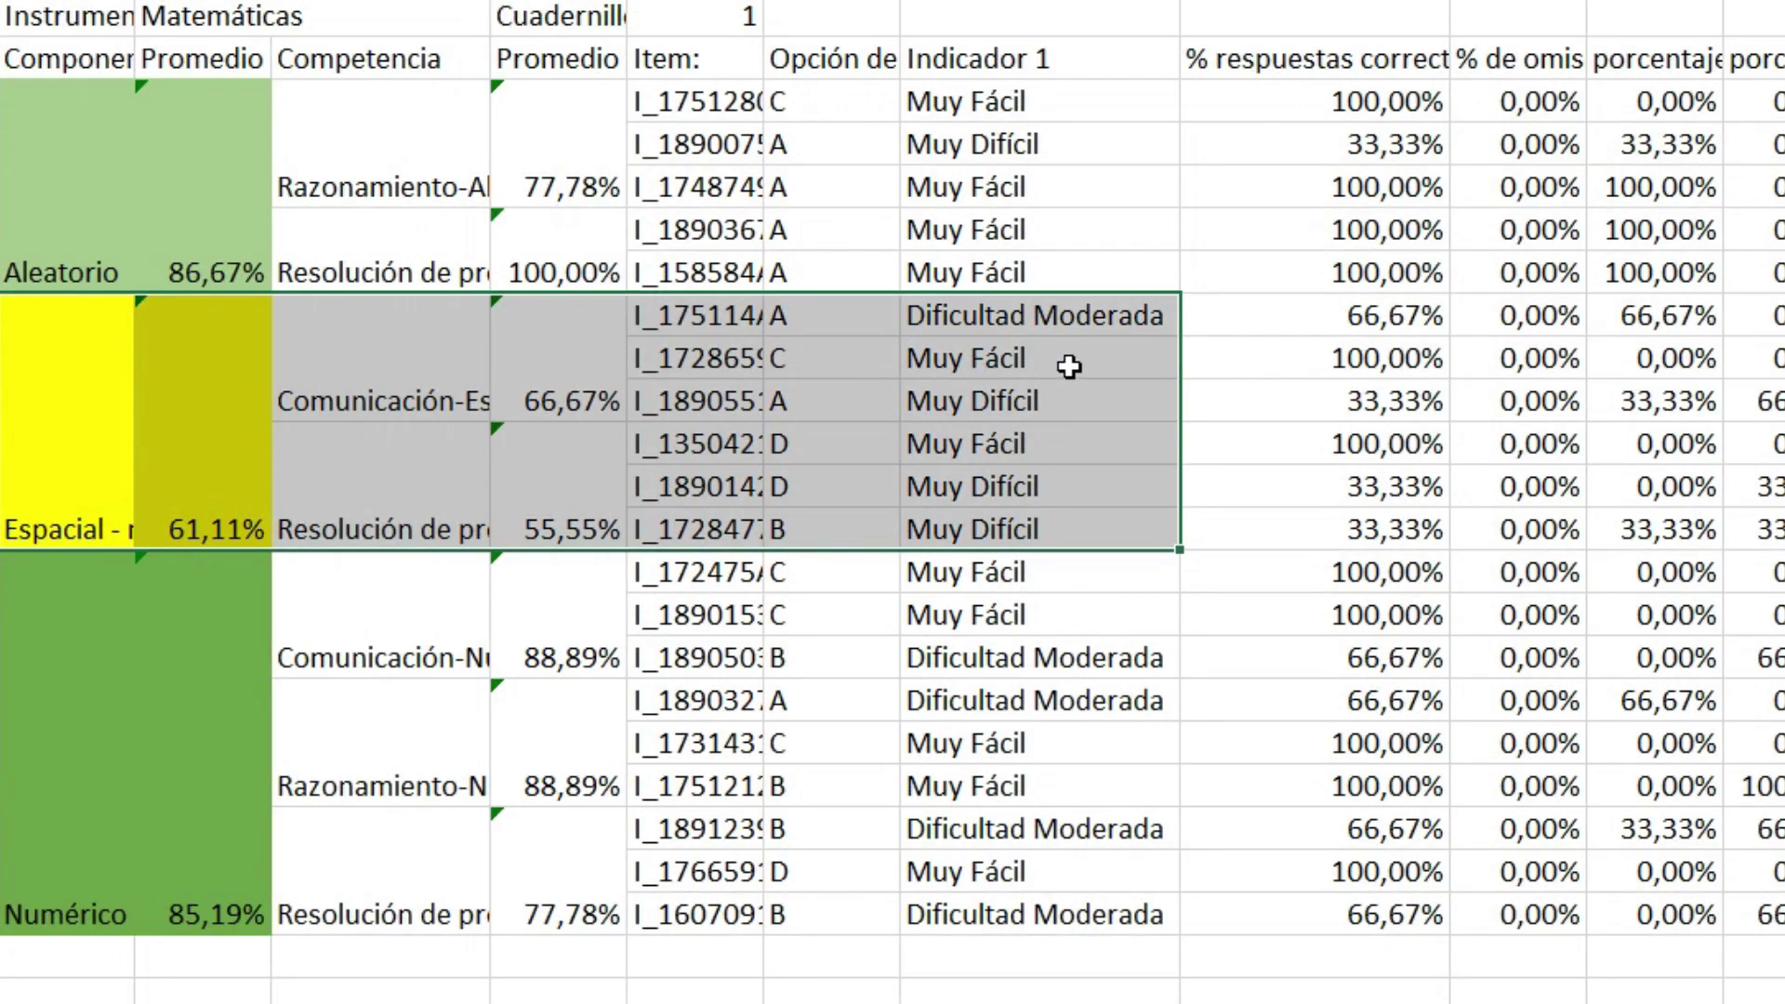
{"action": "left_click", "coordinate": [1091, 317]}
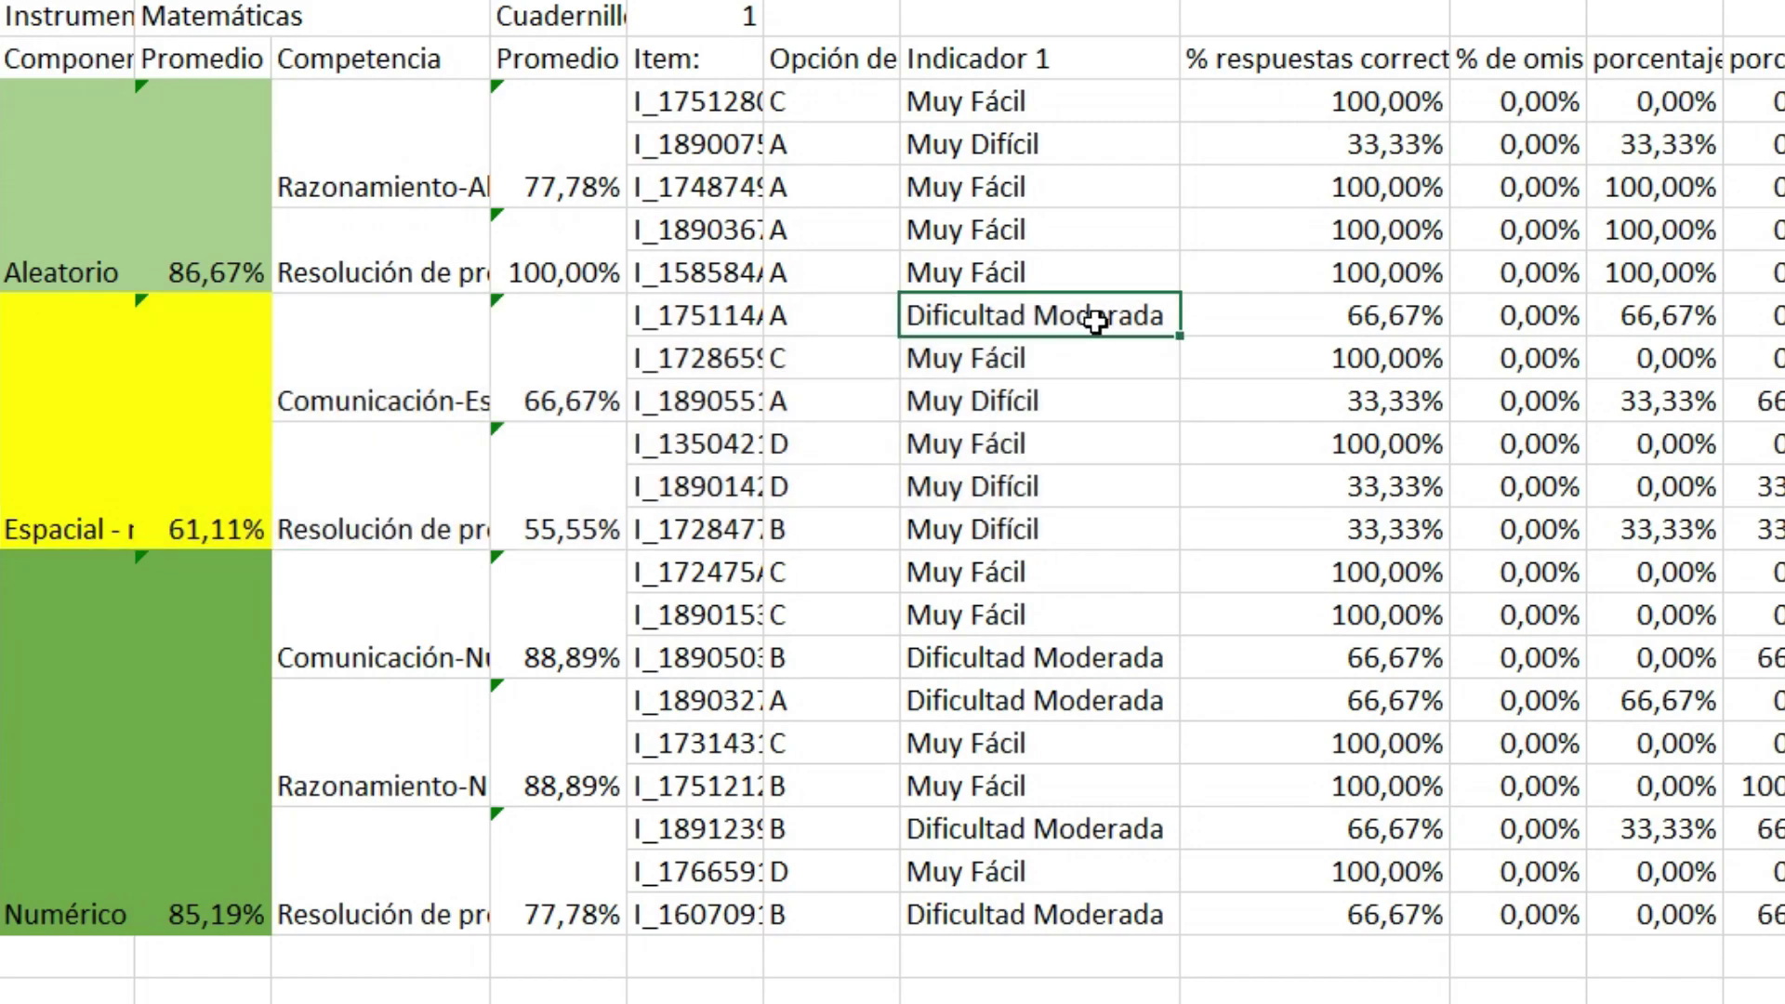
{"action": "left_click", "coordinate": [1380, 317]}
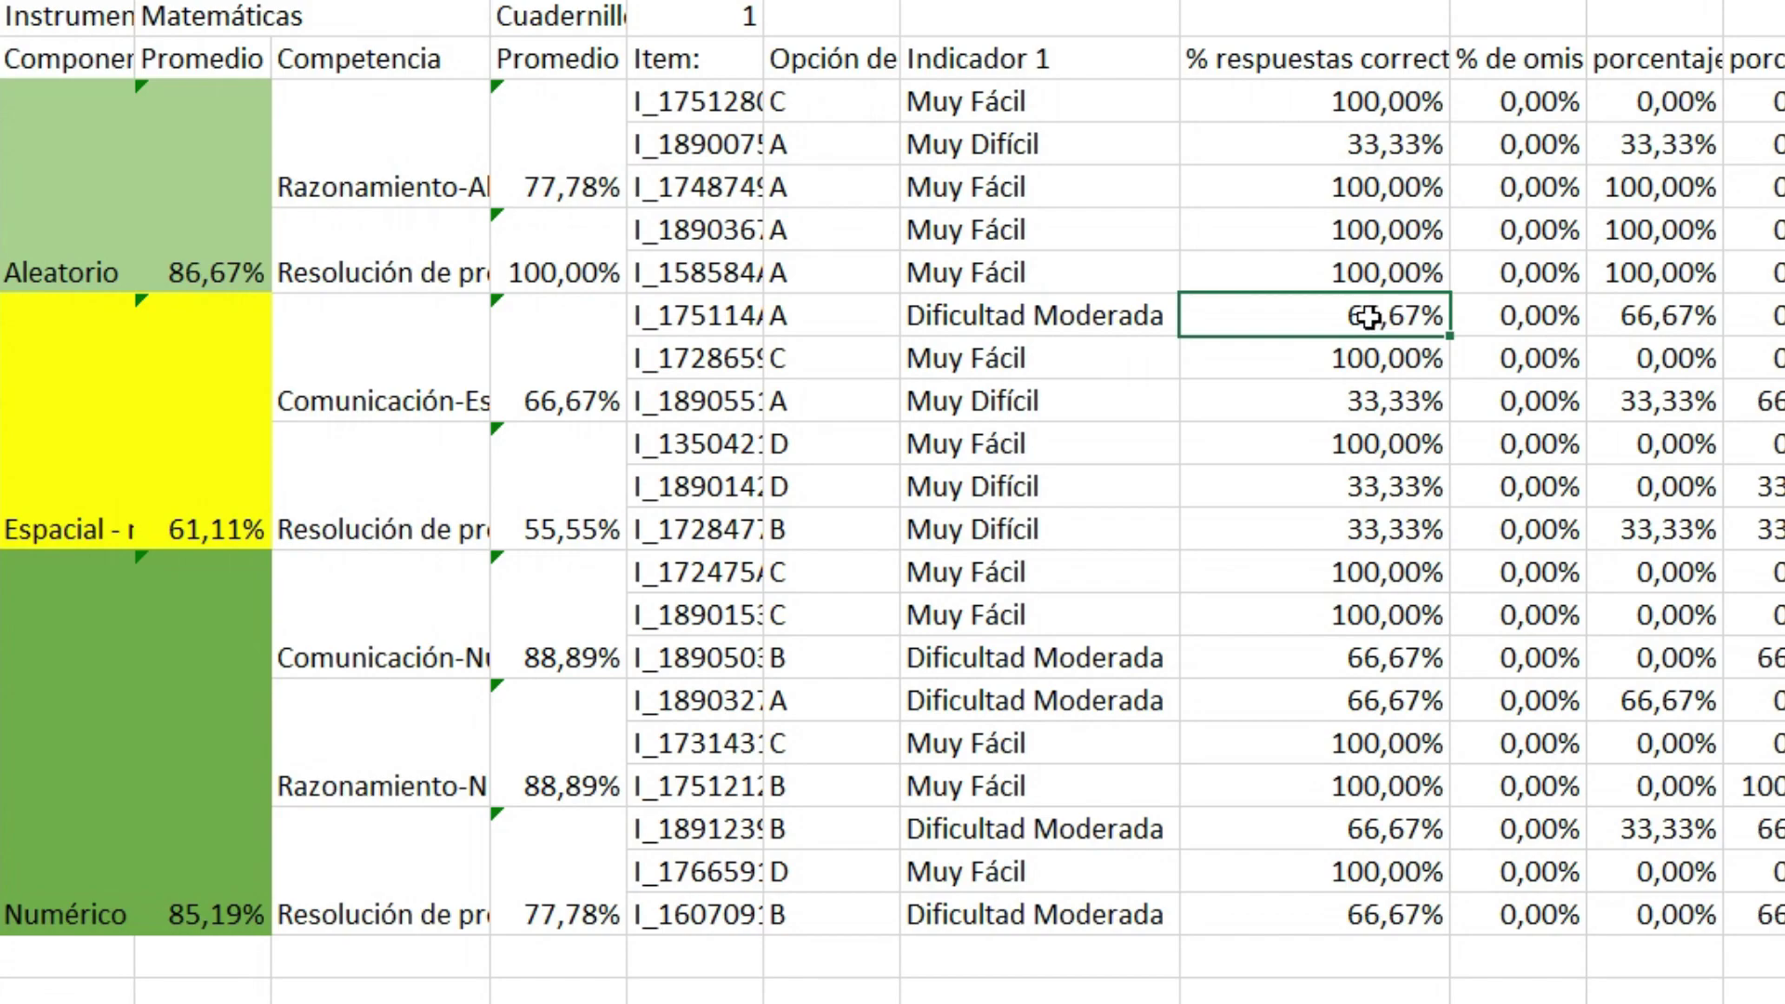
{"action": "left_click_drag", "start_coordinate": [1004, 401], "coordinate": [1339, 409]}
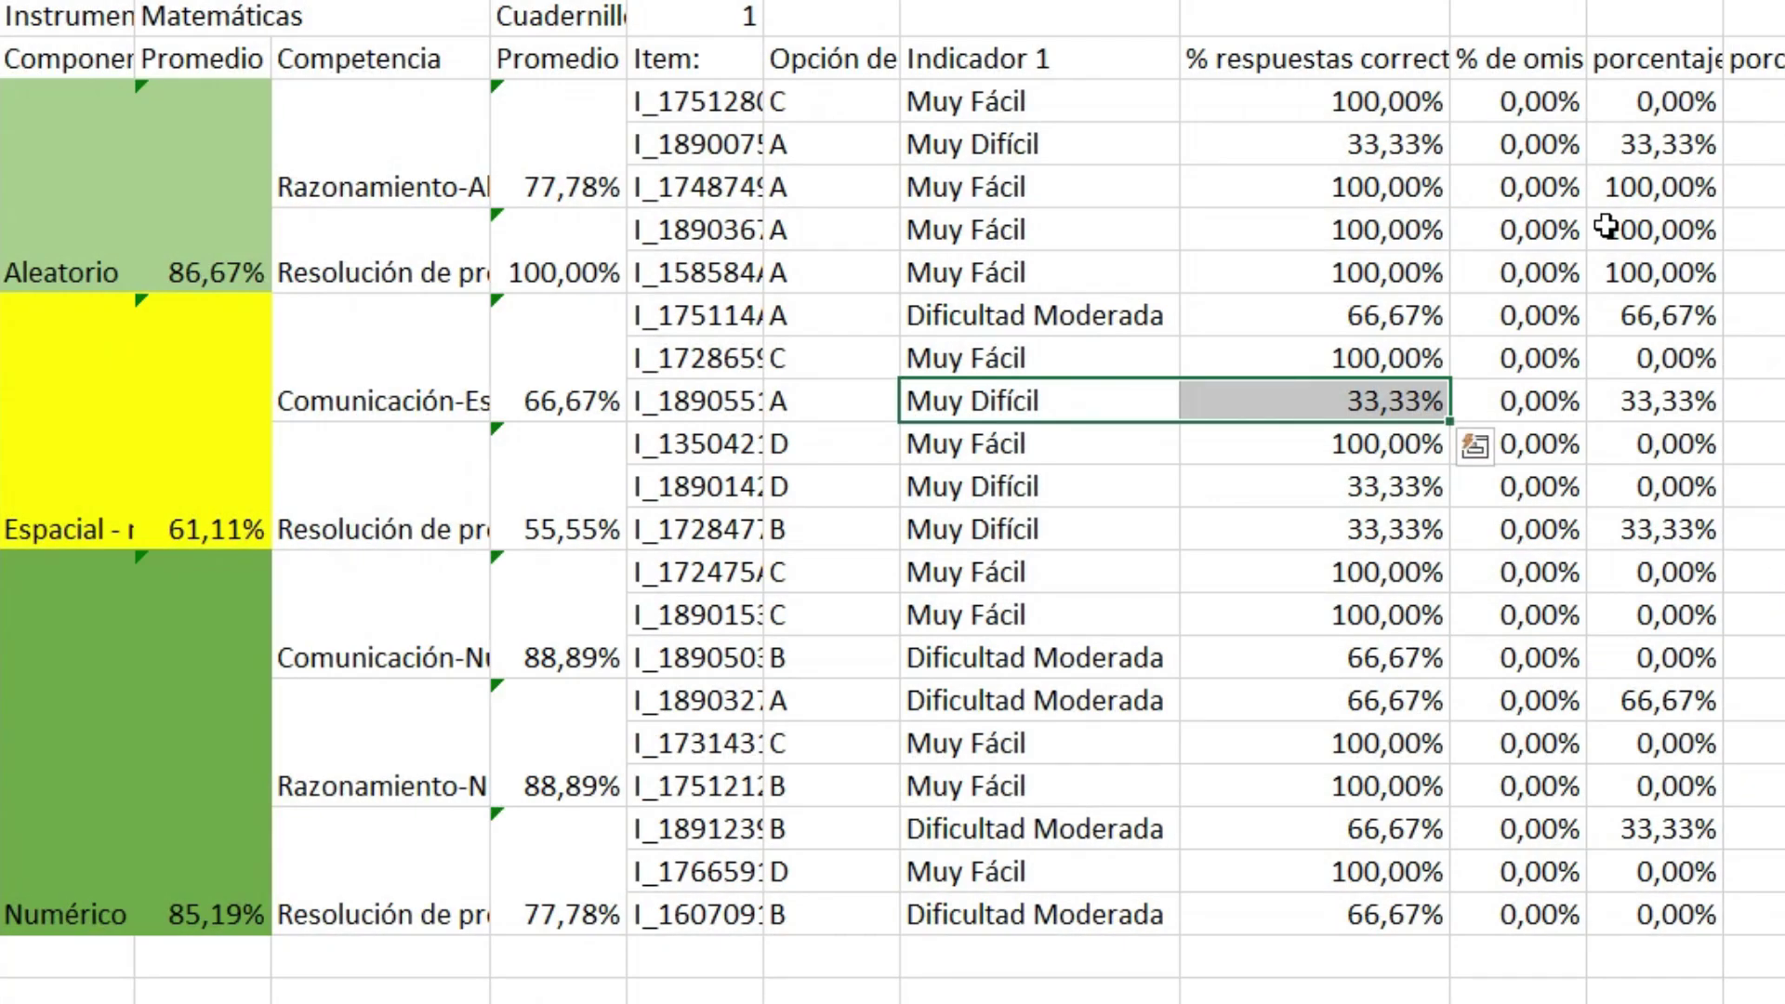
Step: Check the omission percentages across the items in the % de omisión column
{"action": "left_click", "coordinate": [1548, 59]}
{"action": "key", "text": "ctrl+space"}
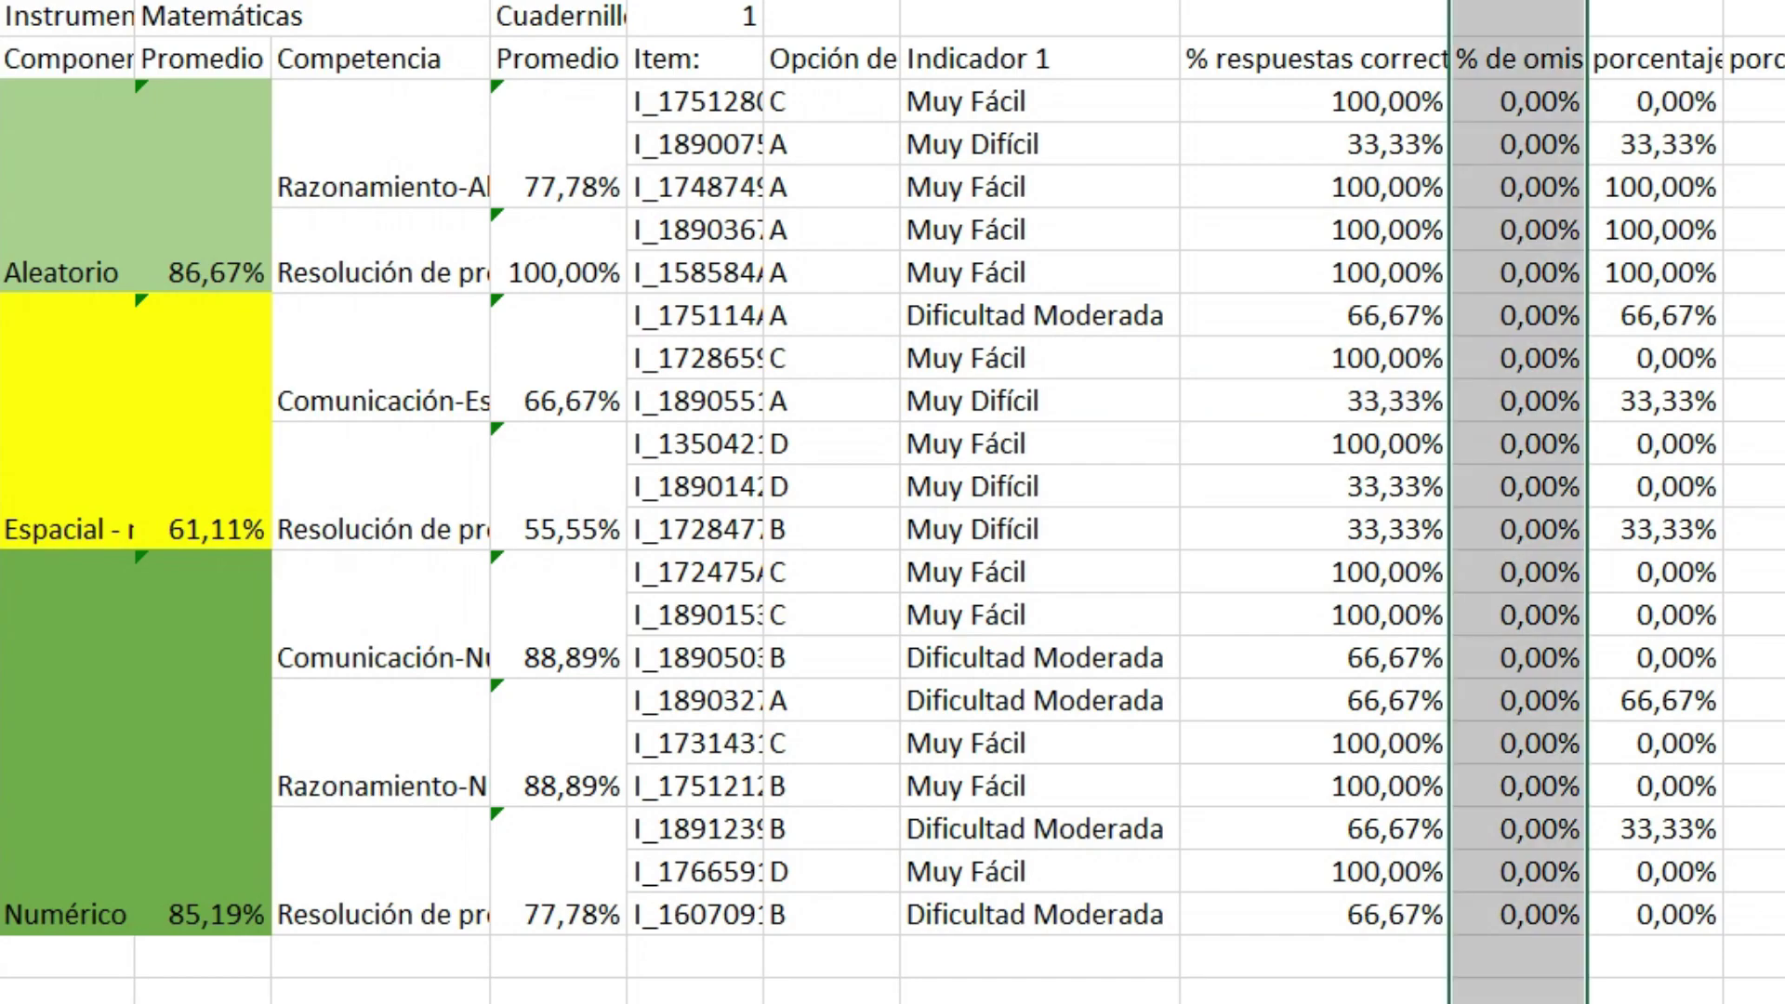
{"action": "left_click", "coordinate": [1540, 102]}
{"action": "key", "text": "ctrl+shift+5"}
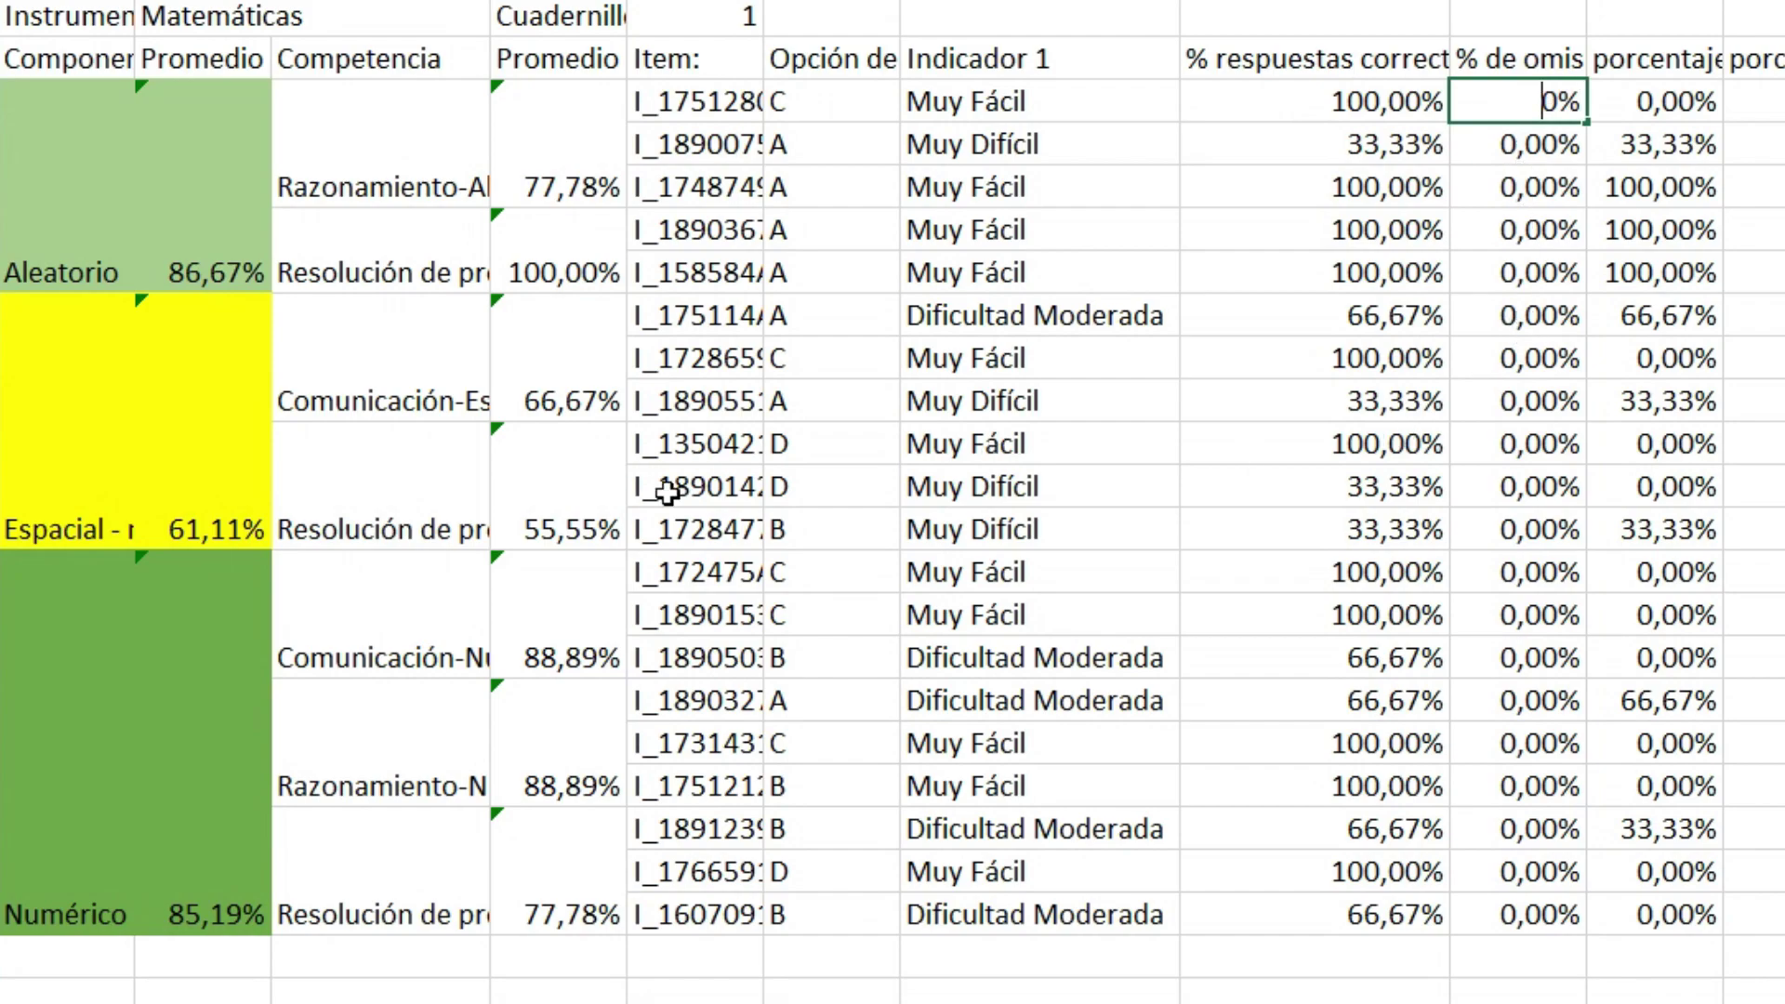
{"action": "key", "text": "ctrl+z"}
{"action": "left_click", "coordinate": [959, 519]}
Step: AutoFit the width of the porcentaje de respuestas opción:A column to its contents
{"action": "left_click", "coordinate": [1684, 60]}
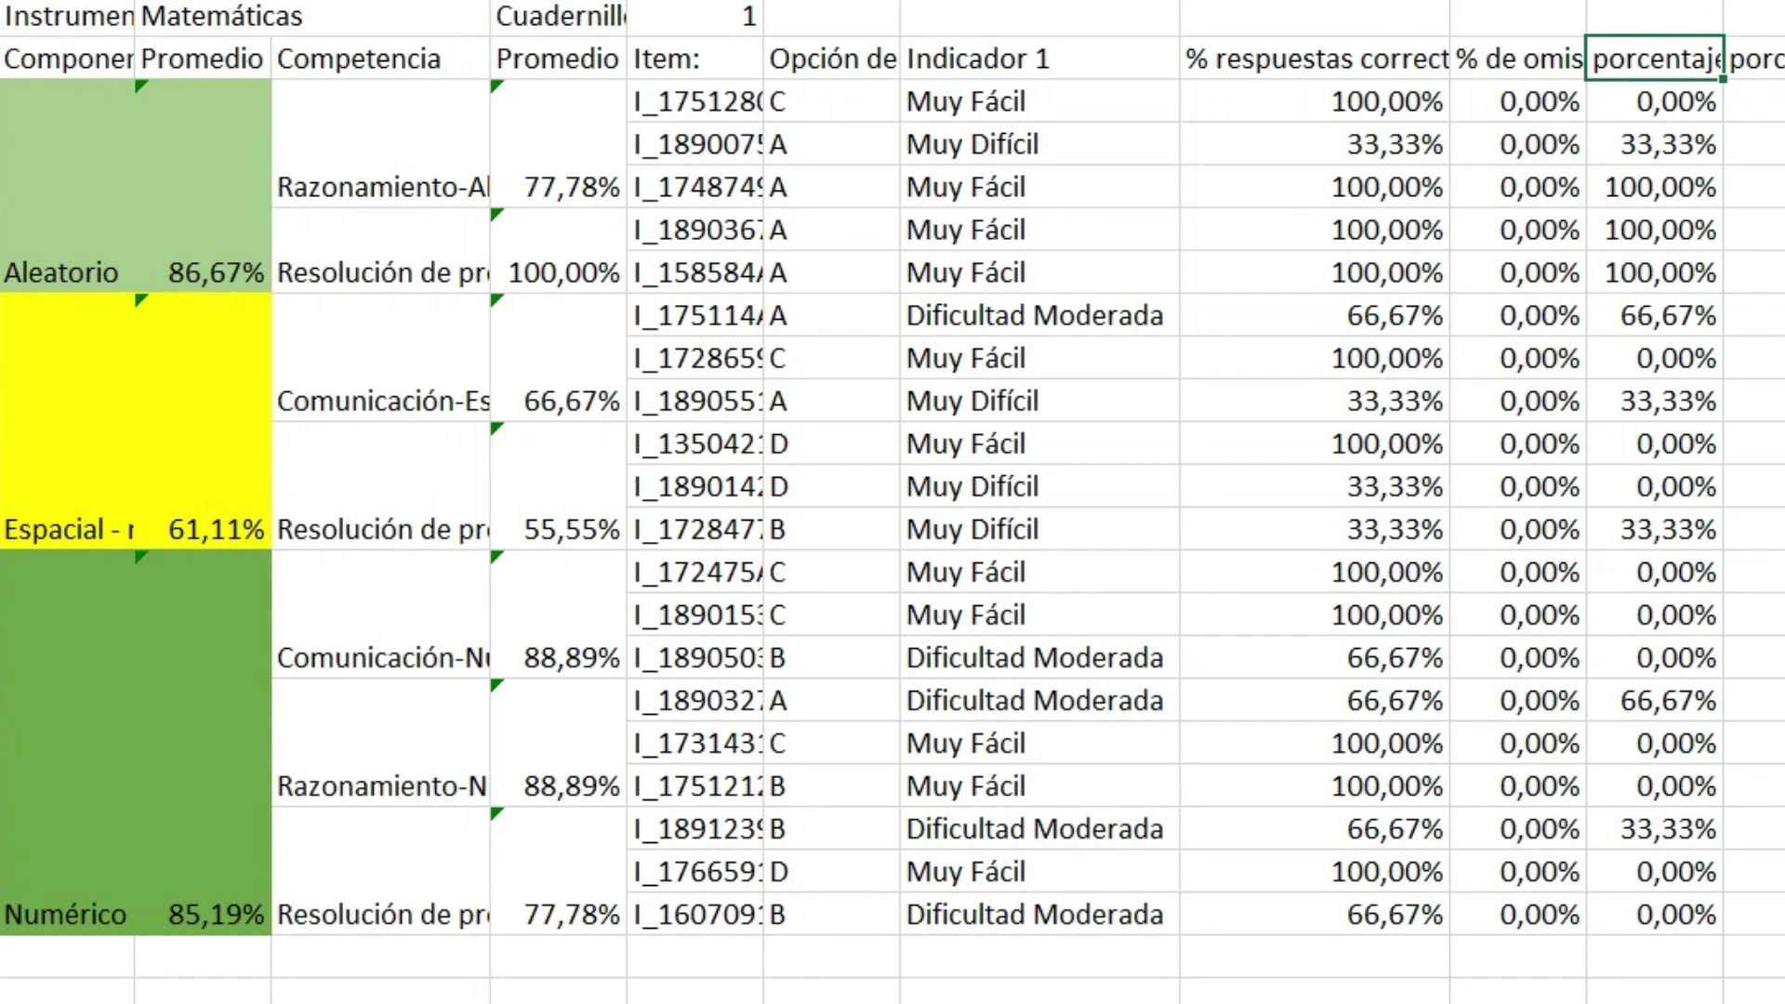
{"action": "type", "text": "opción:A"}
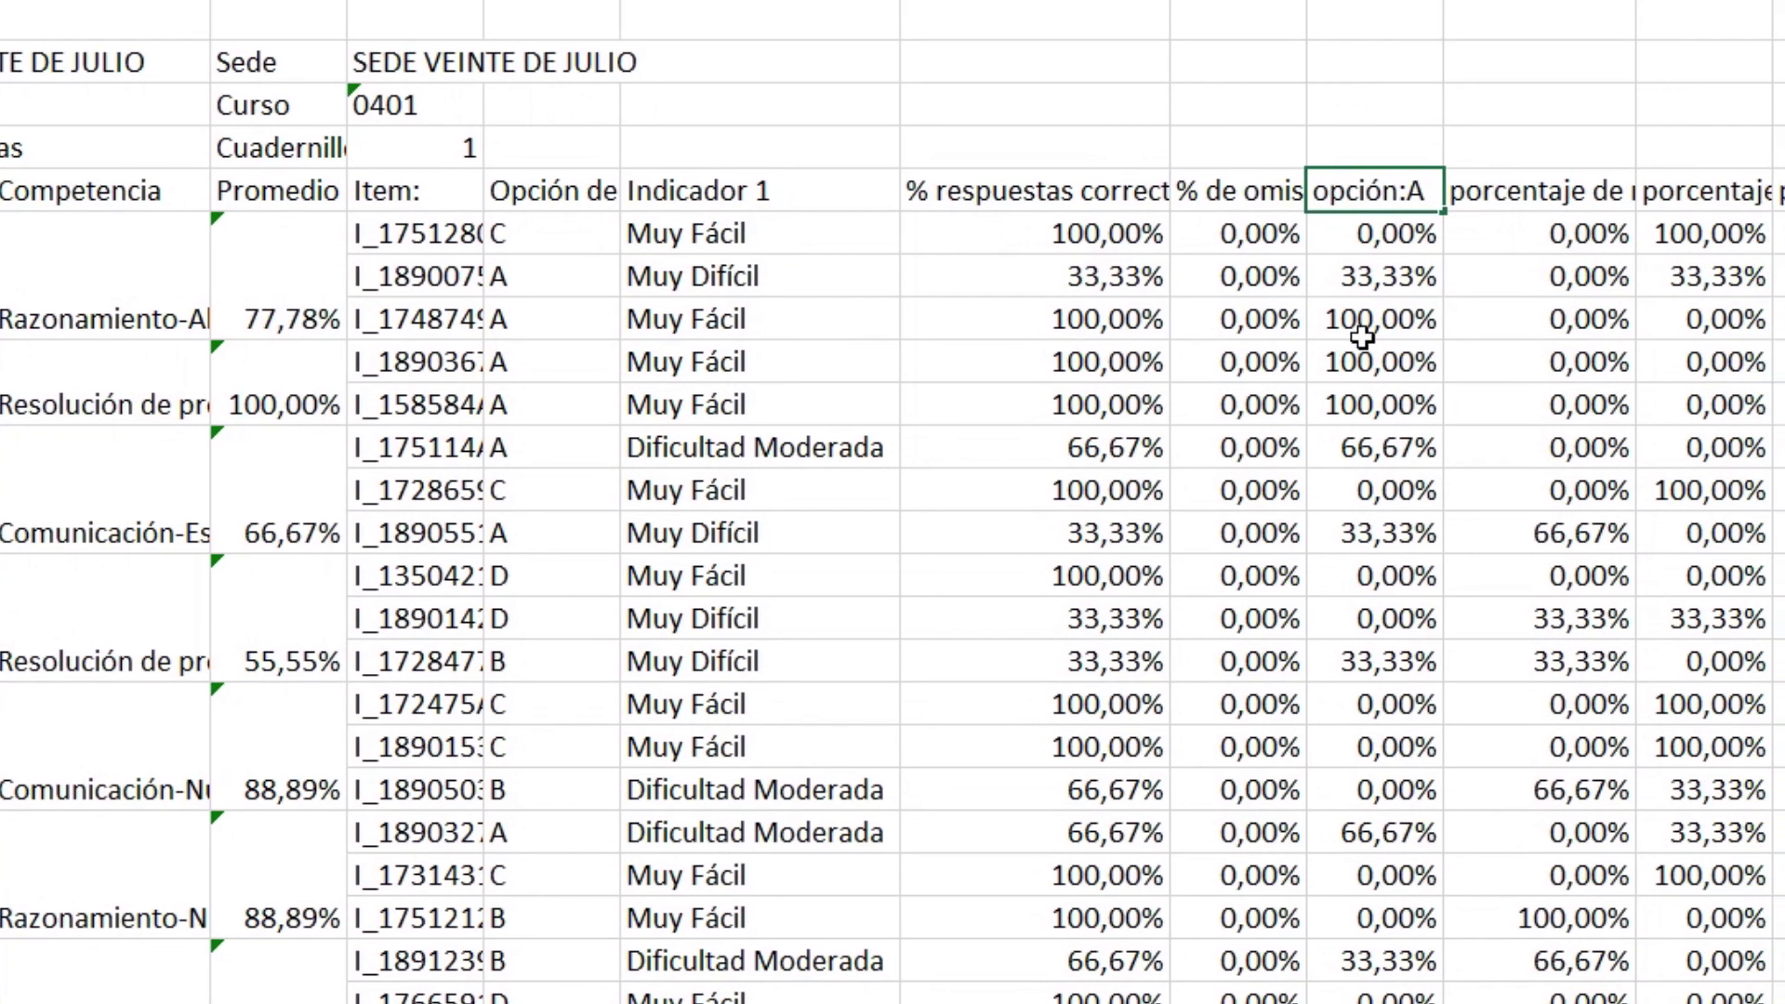
{"action": "left_click", "coordinate": [1362, 336]}
{"action": "left_click_drag", "start_coordinate": [1195, 83], "coordinate": [1182, 84]}
{"action": "left_click_drag", "start_coordinate": [1002, 164], "coordinate": [1002, 165]}
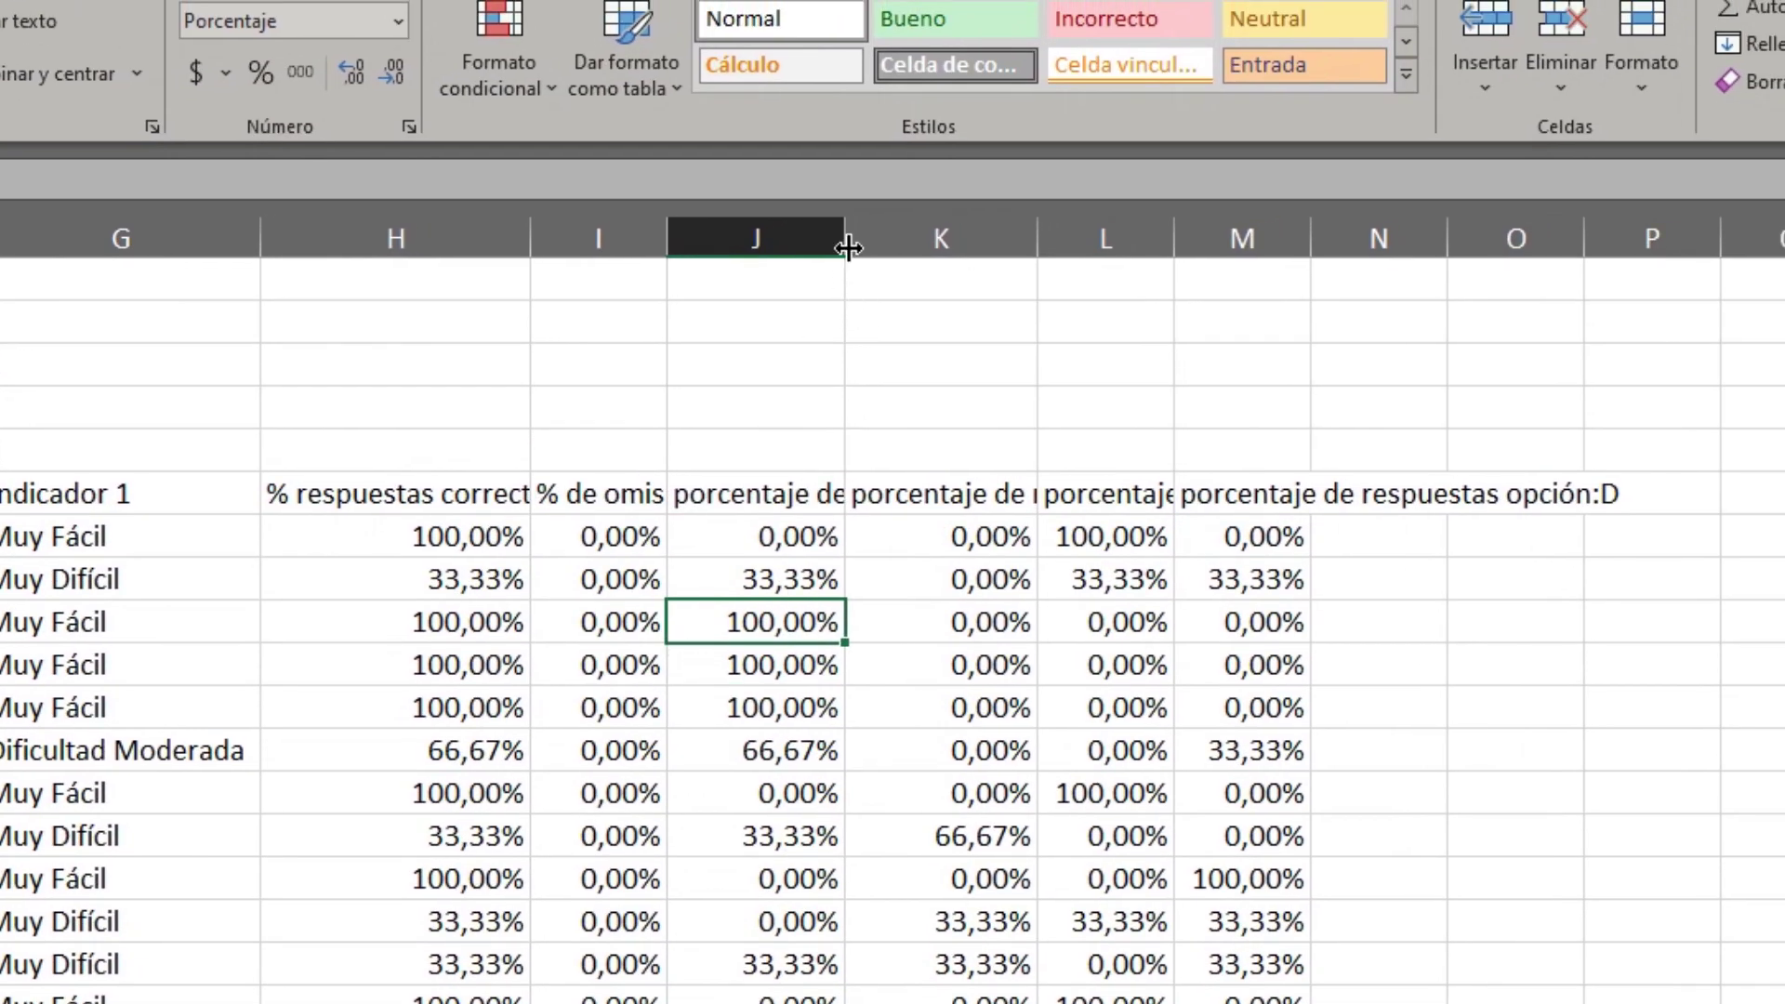
{"action": "double_click", "coordinate": [846, 242]}
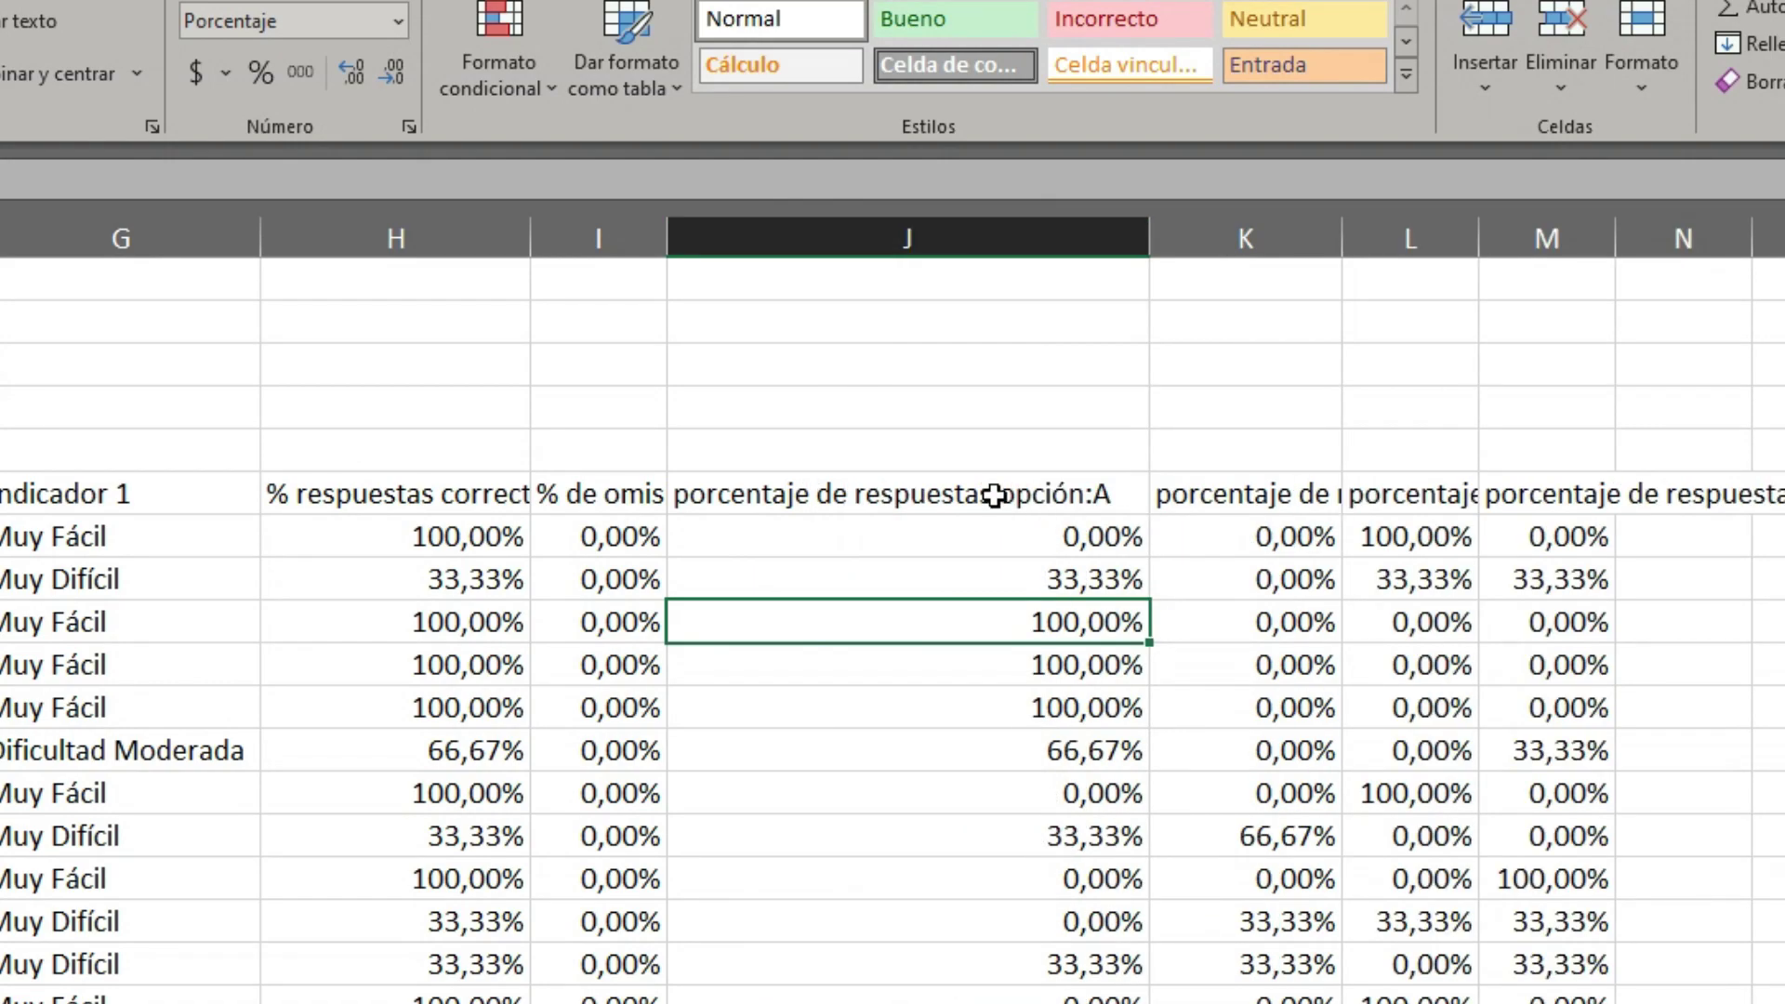
Step: Review the headings of the four response percentage columns, from option A to option D
{"action": "left_click", "coordinate": [806, 495]}
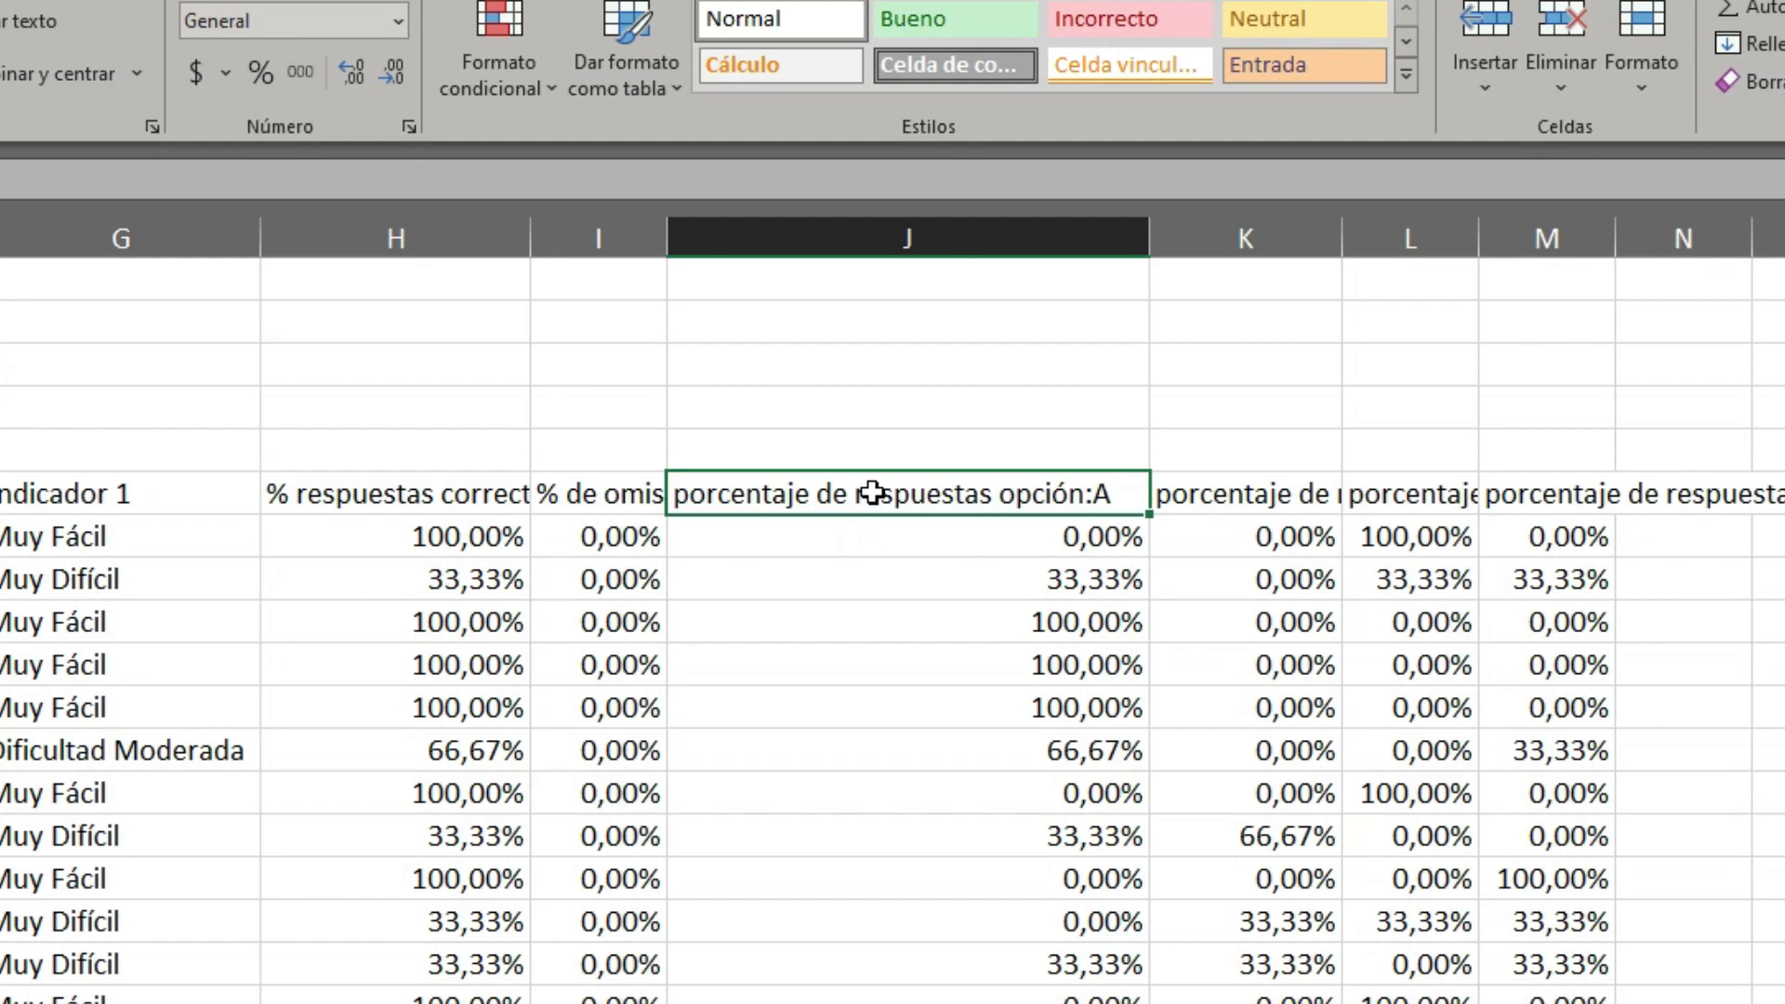
{"action": "left_click", "coordinate": [1211, 491]}
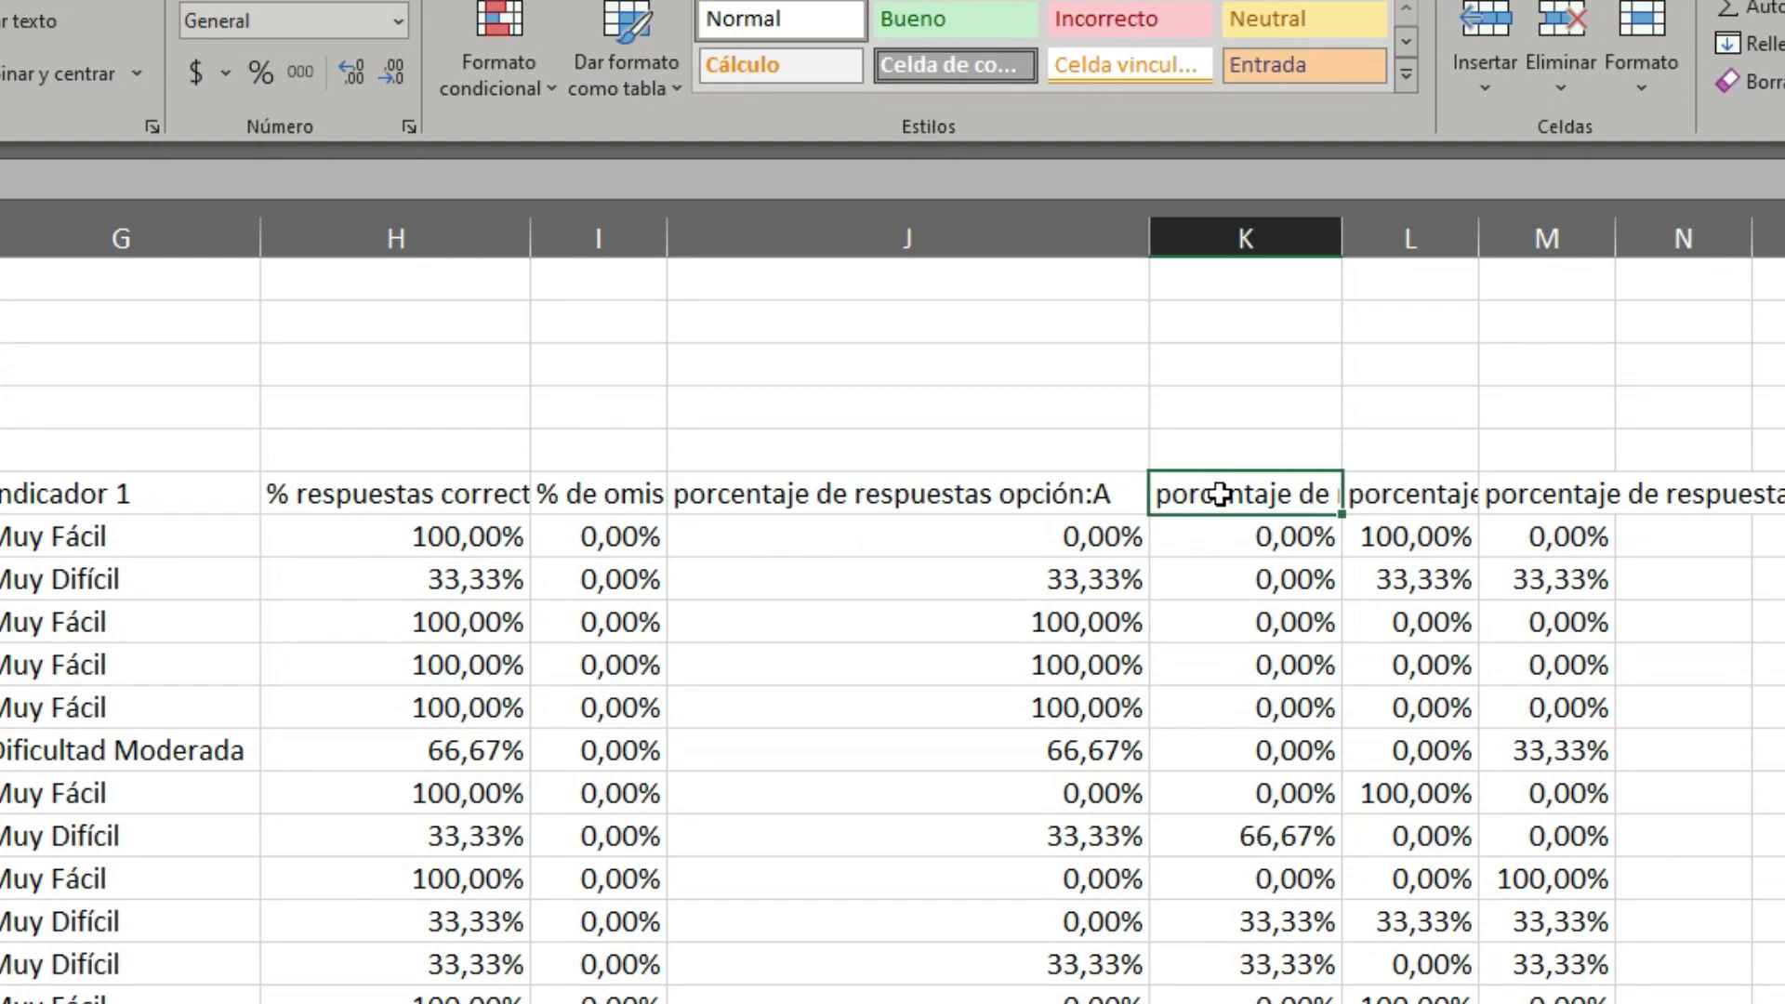
{"action": "left_click", "coordinate": [1427, 499]}
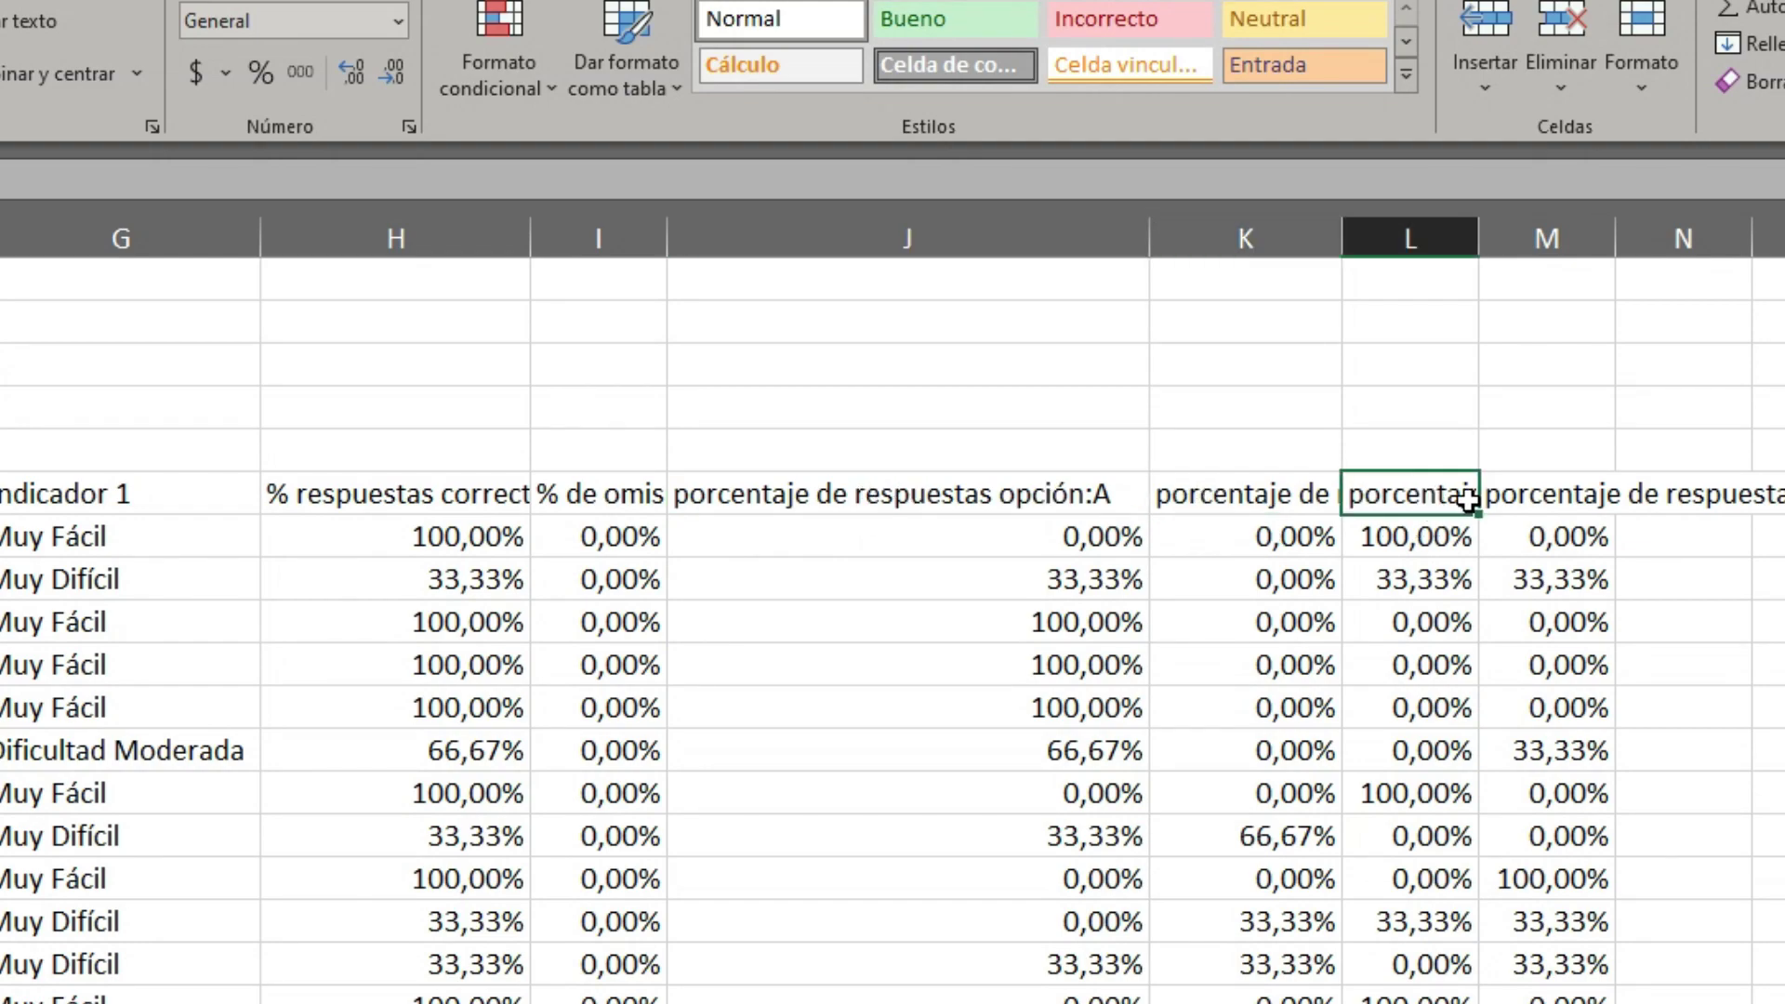
{"action": "left_click", "coordinate": [1586, 495]}
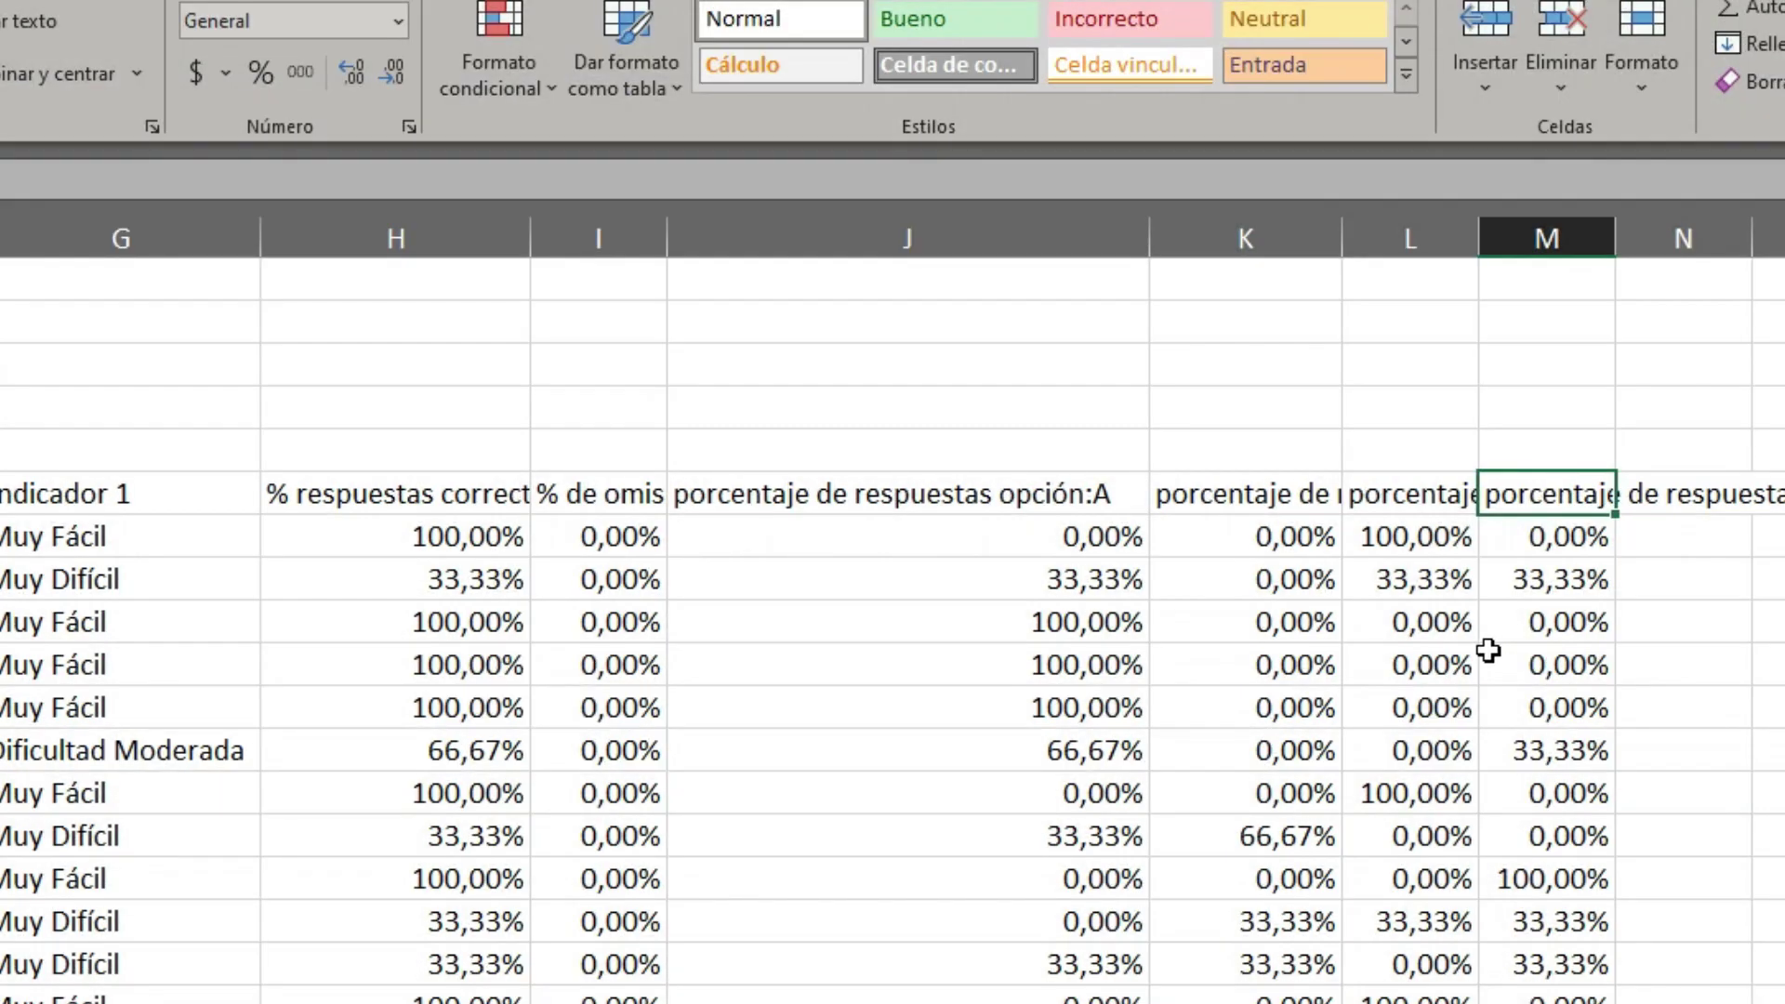
Step: Fill item I_1890551's cells from Indicador 1 through the option D percentage with dark orange
{"action": "left_click_drag", "start_coordinate": [102, 834], "coordinate": [1580, 826]}
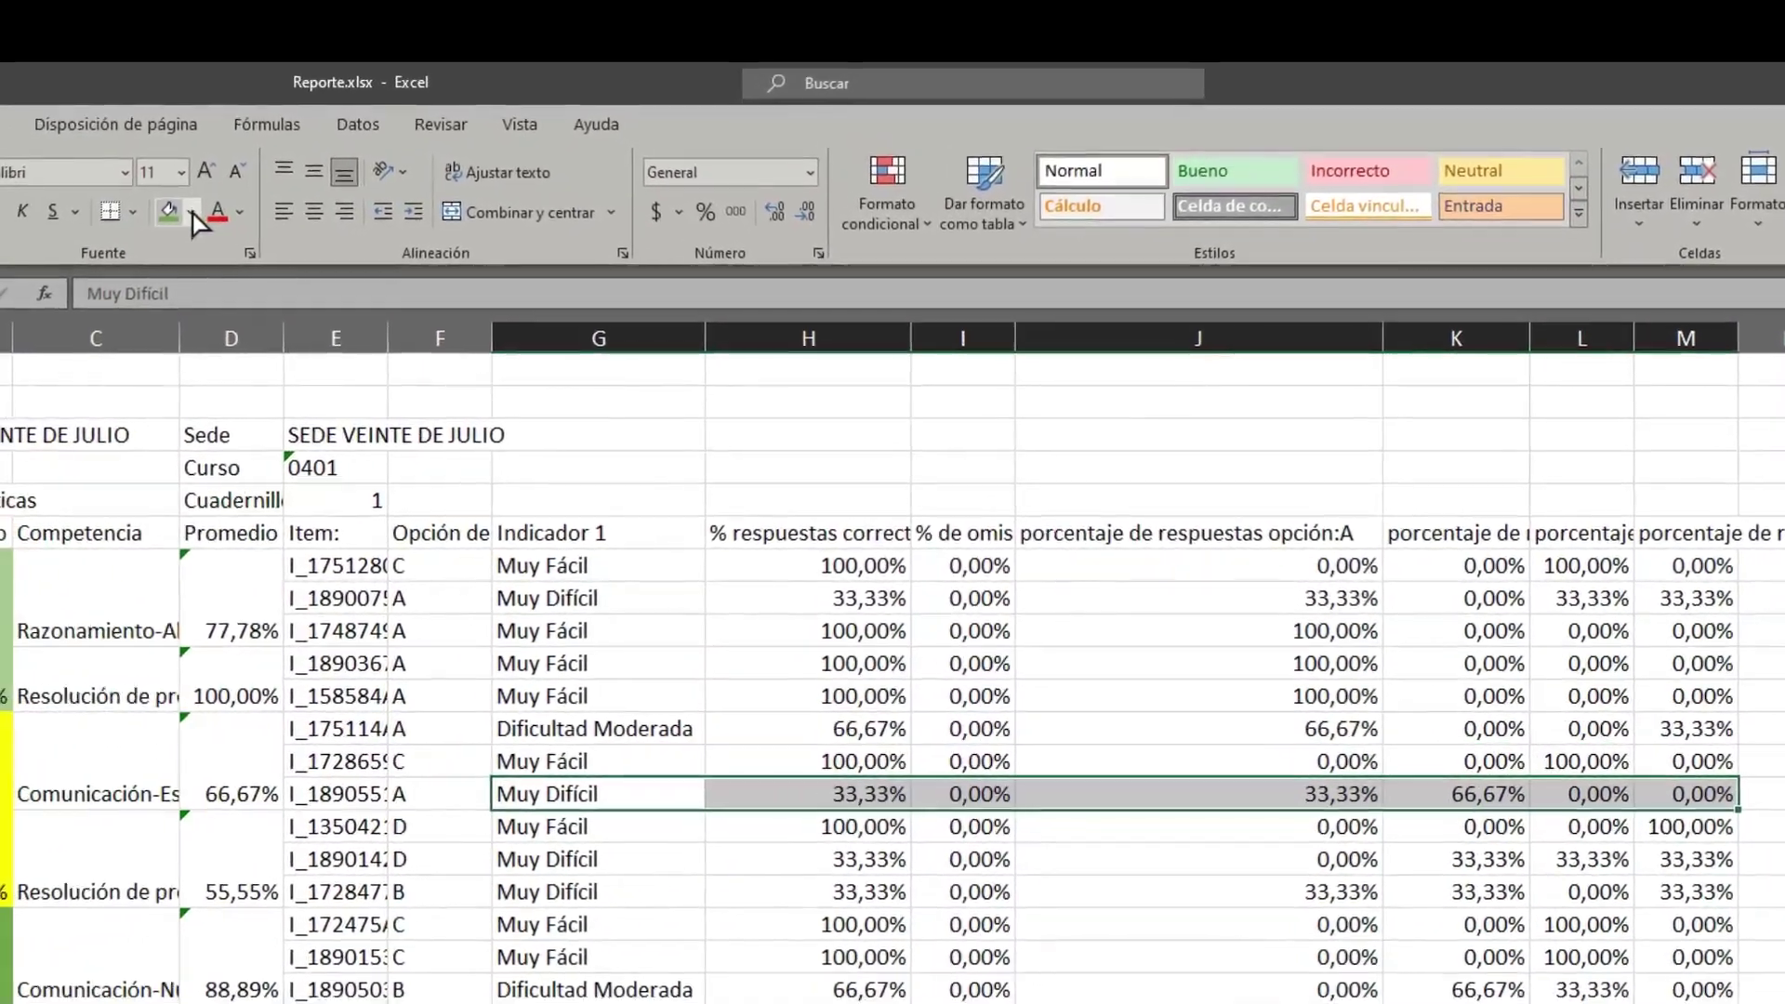
{"action": "left_click", "coordinate": [1, 166]}
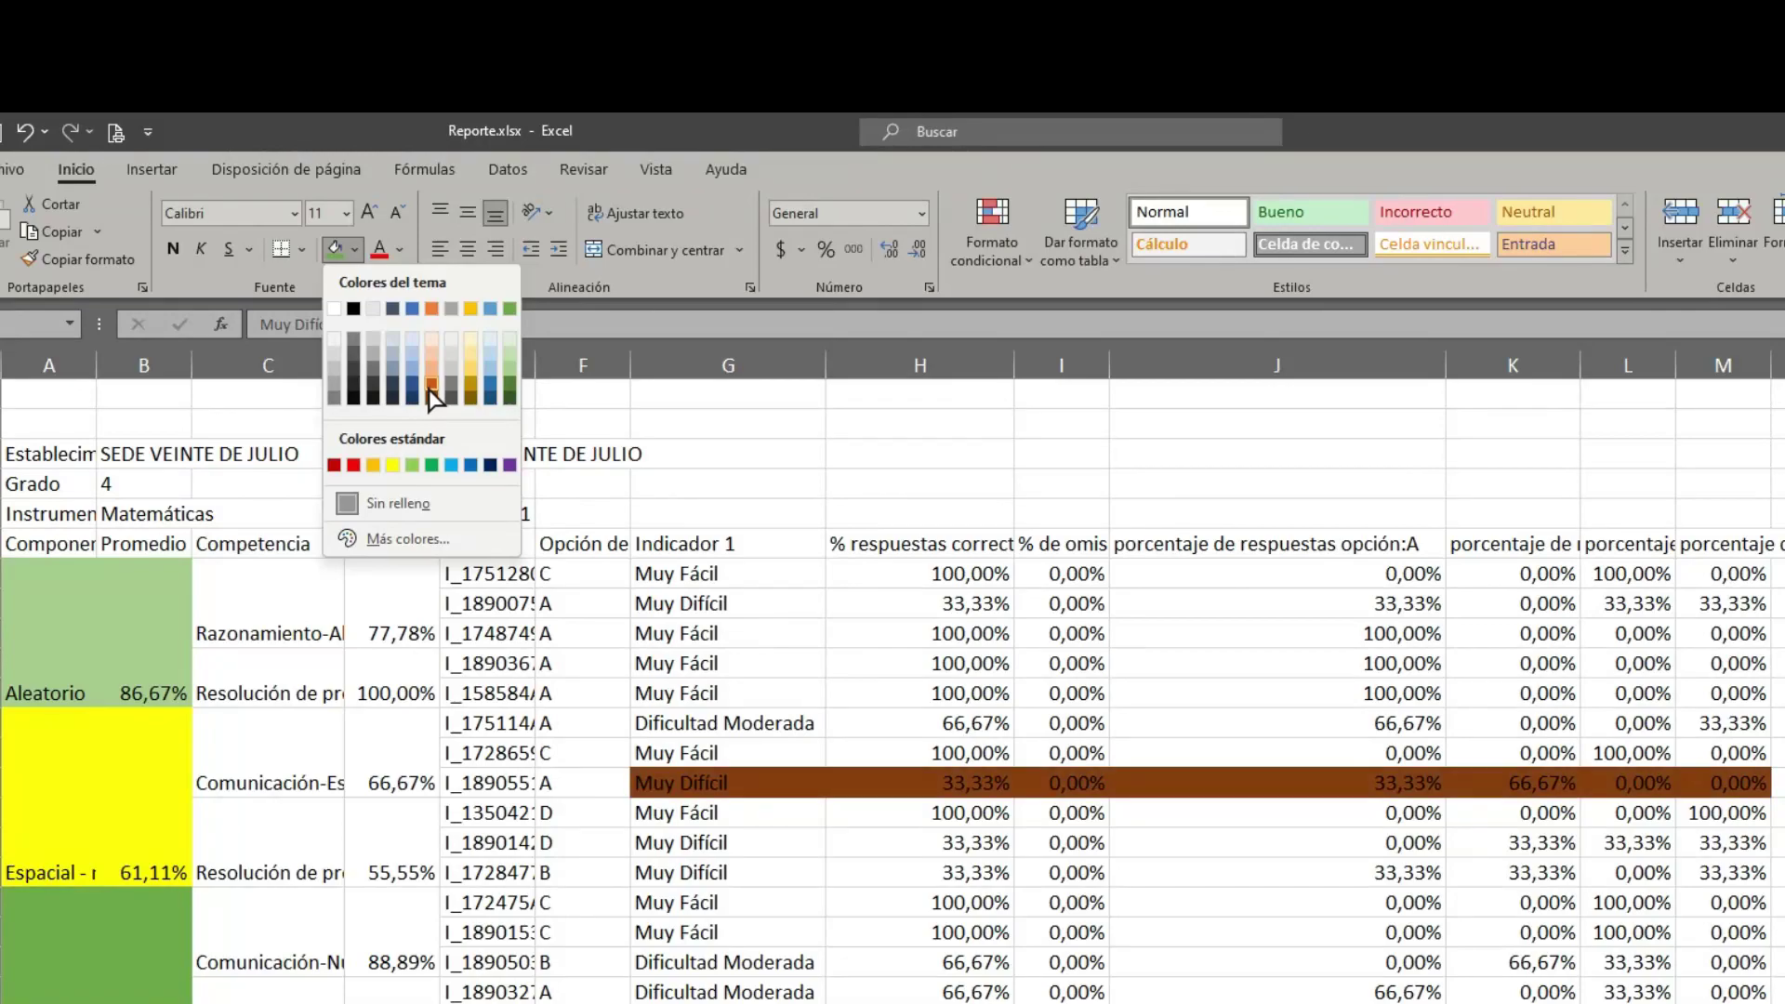
{"action": "left_click", "coordinate": [431, 386]}
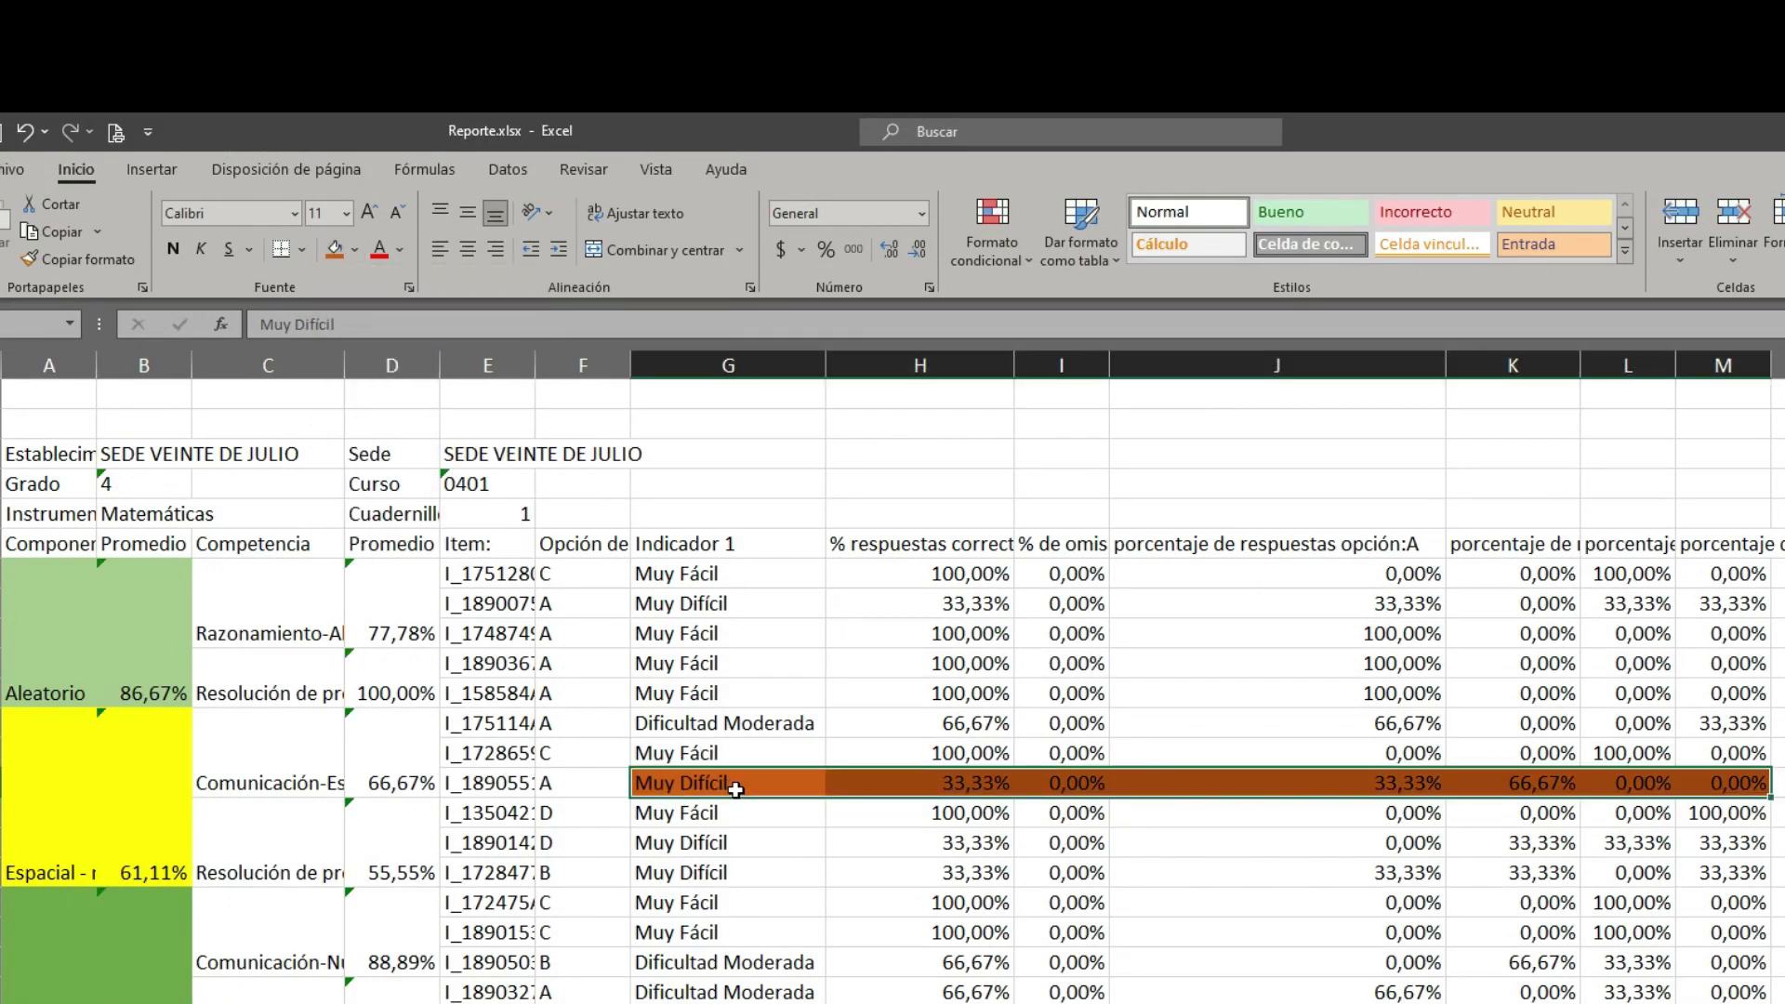
Step: Examine item I_1890551's difficulty level, percentage of correct answers, answer key and option B percentage
{"action": "left_click", "coordinate": [735, 789]}
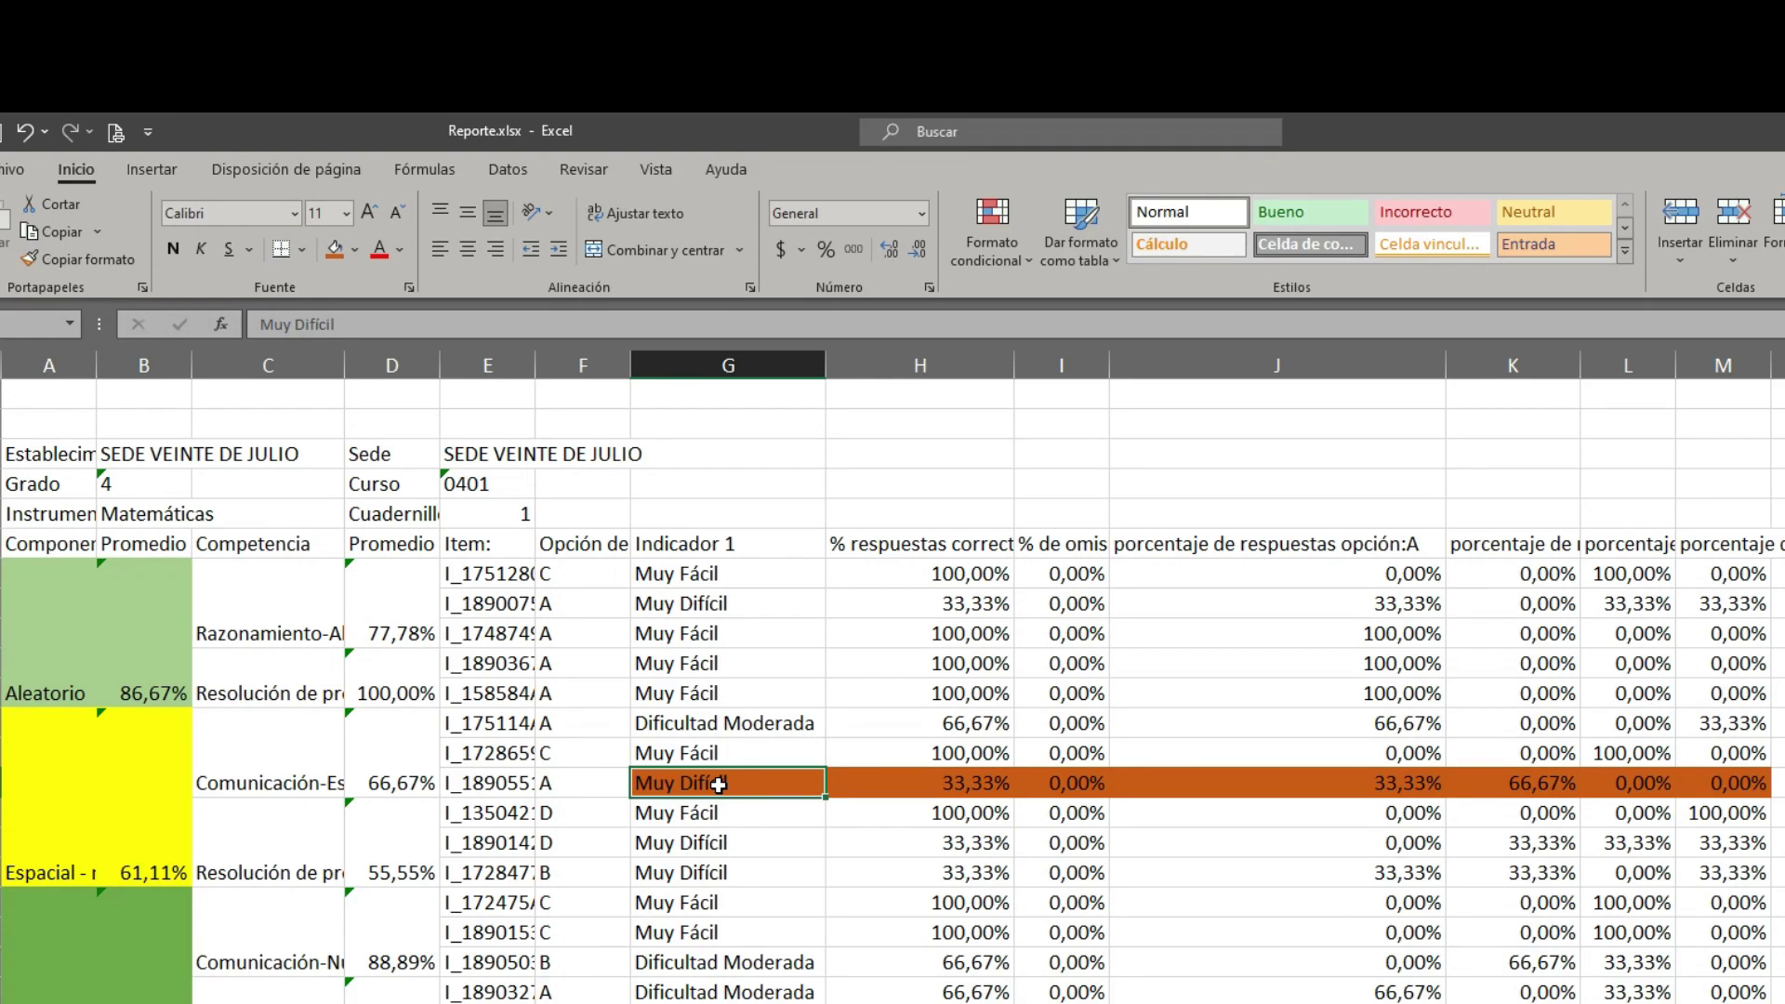
{"action": "left_click", "coordinate": [482, 785]}
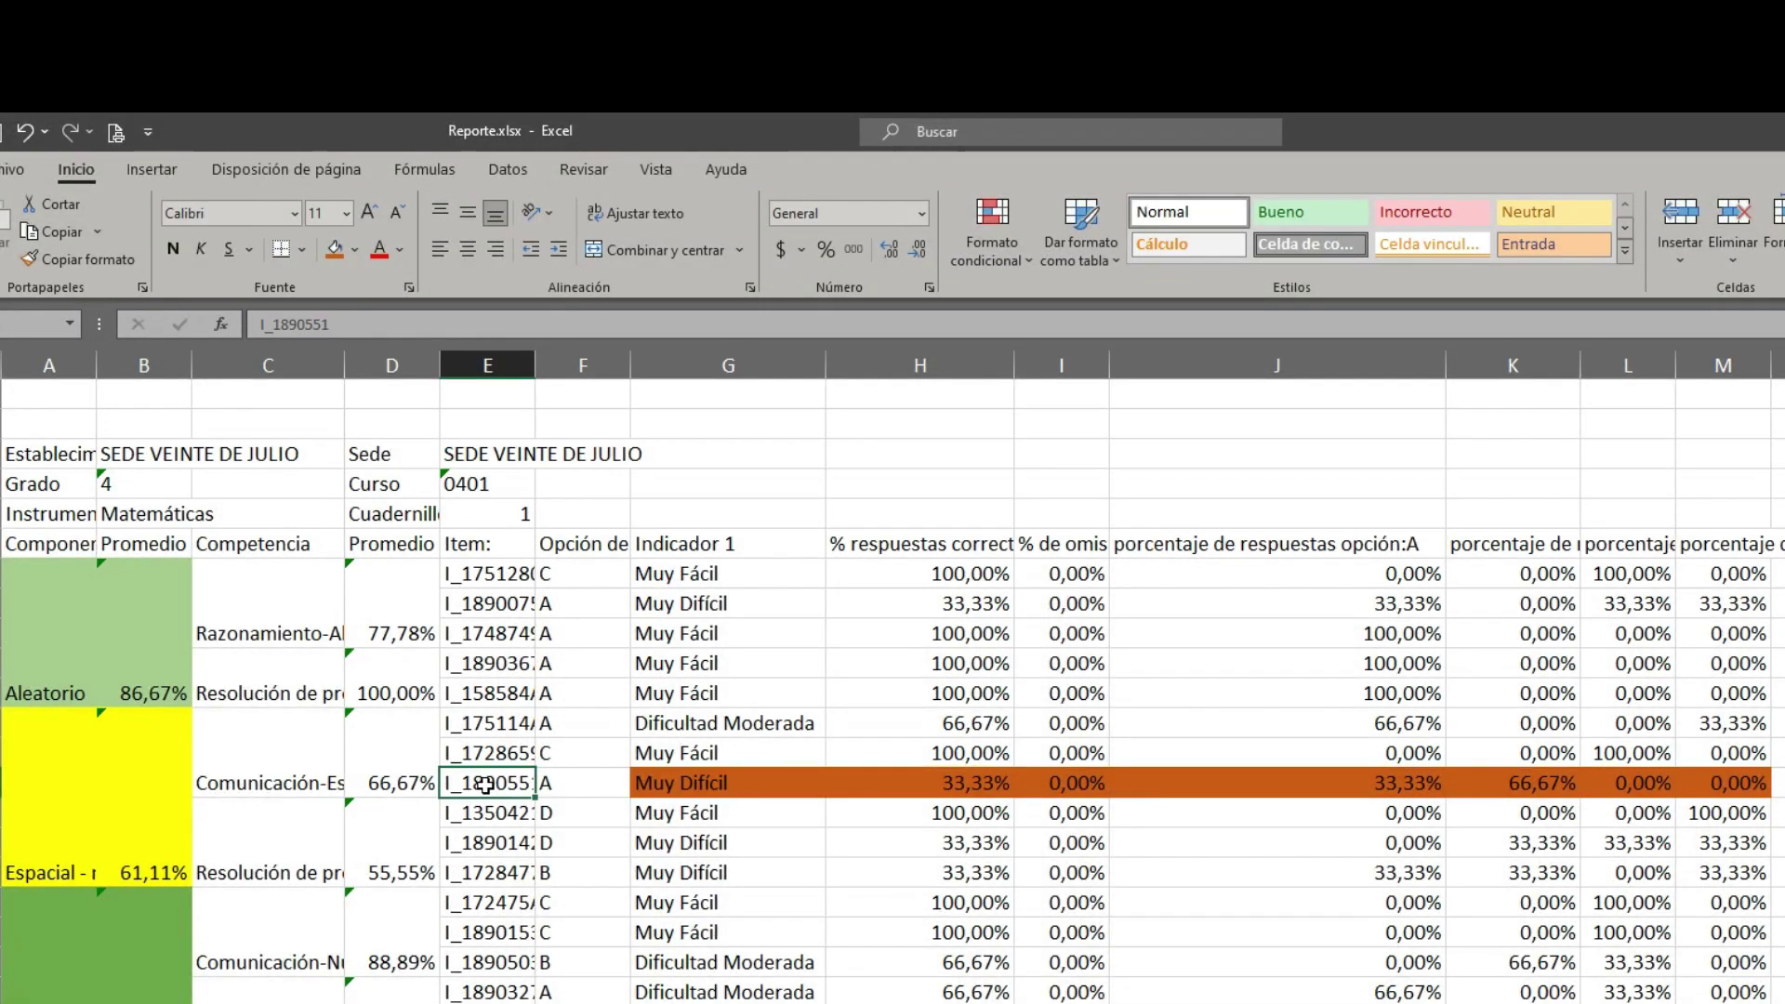
{"action": "left_click", "coordinate": [696, 786]}
{"action": "left_click", "coordinate": [959, 786]}
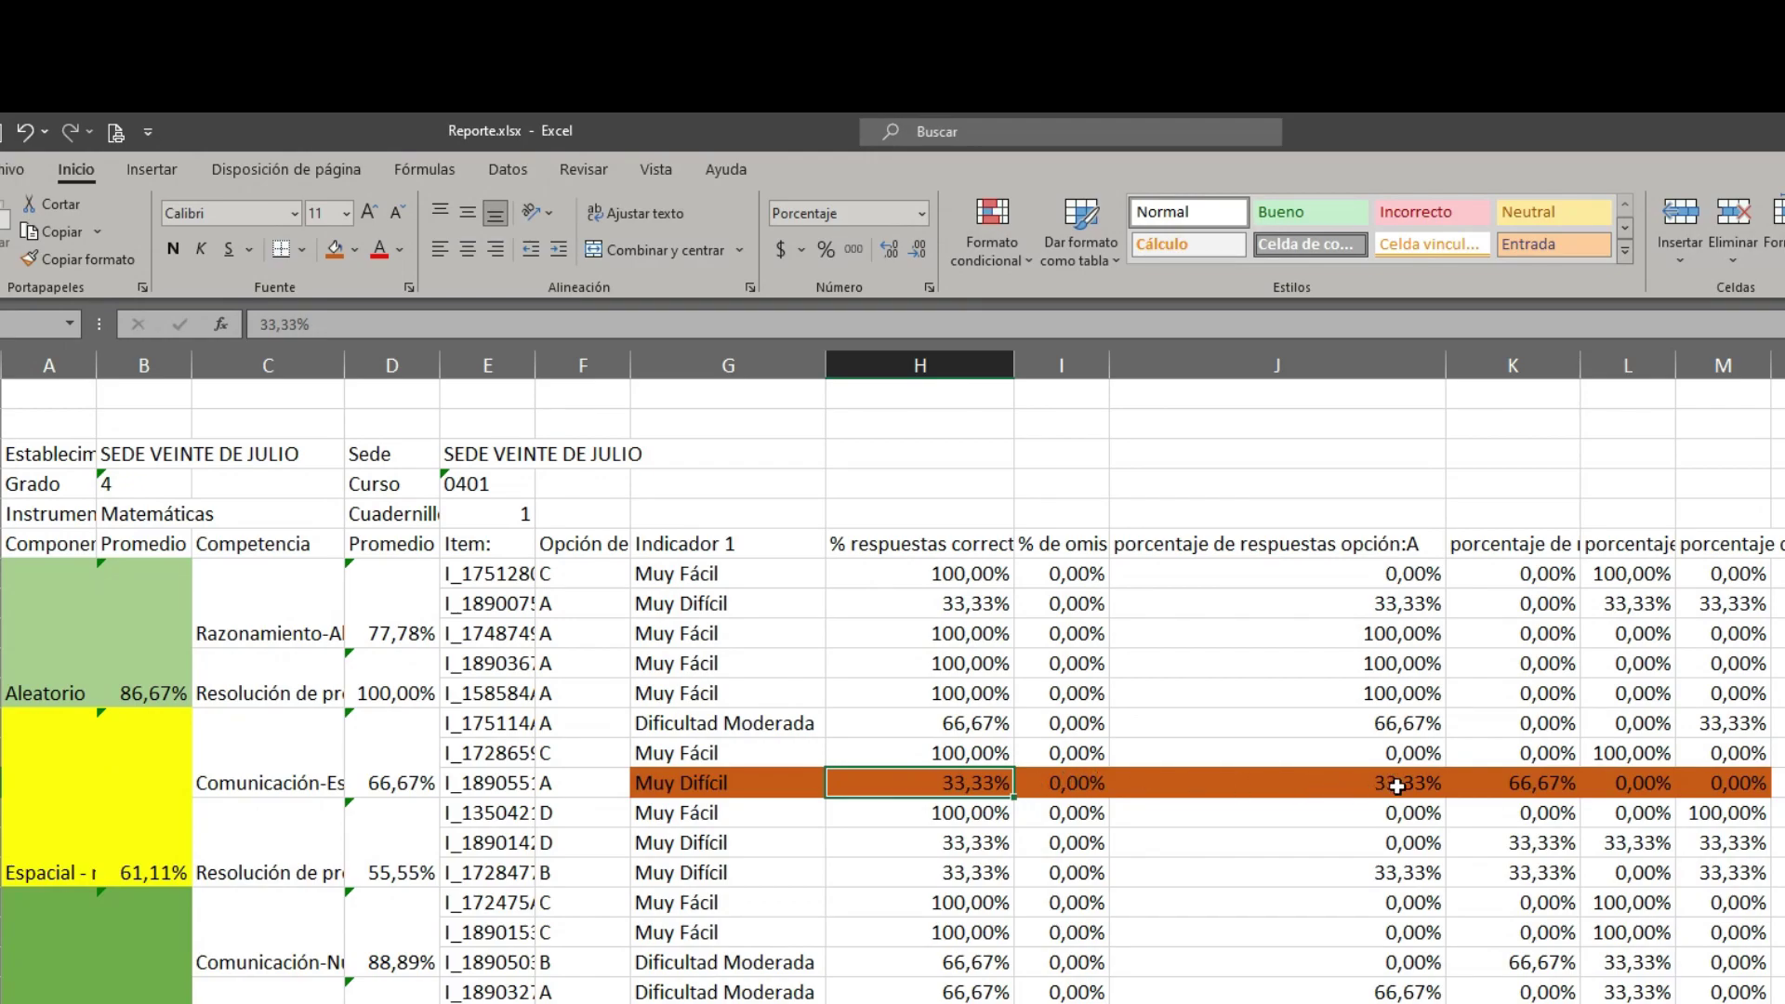
{"action": "left_click", "coordinate": [552, 783]}
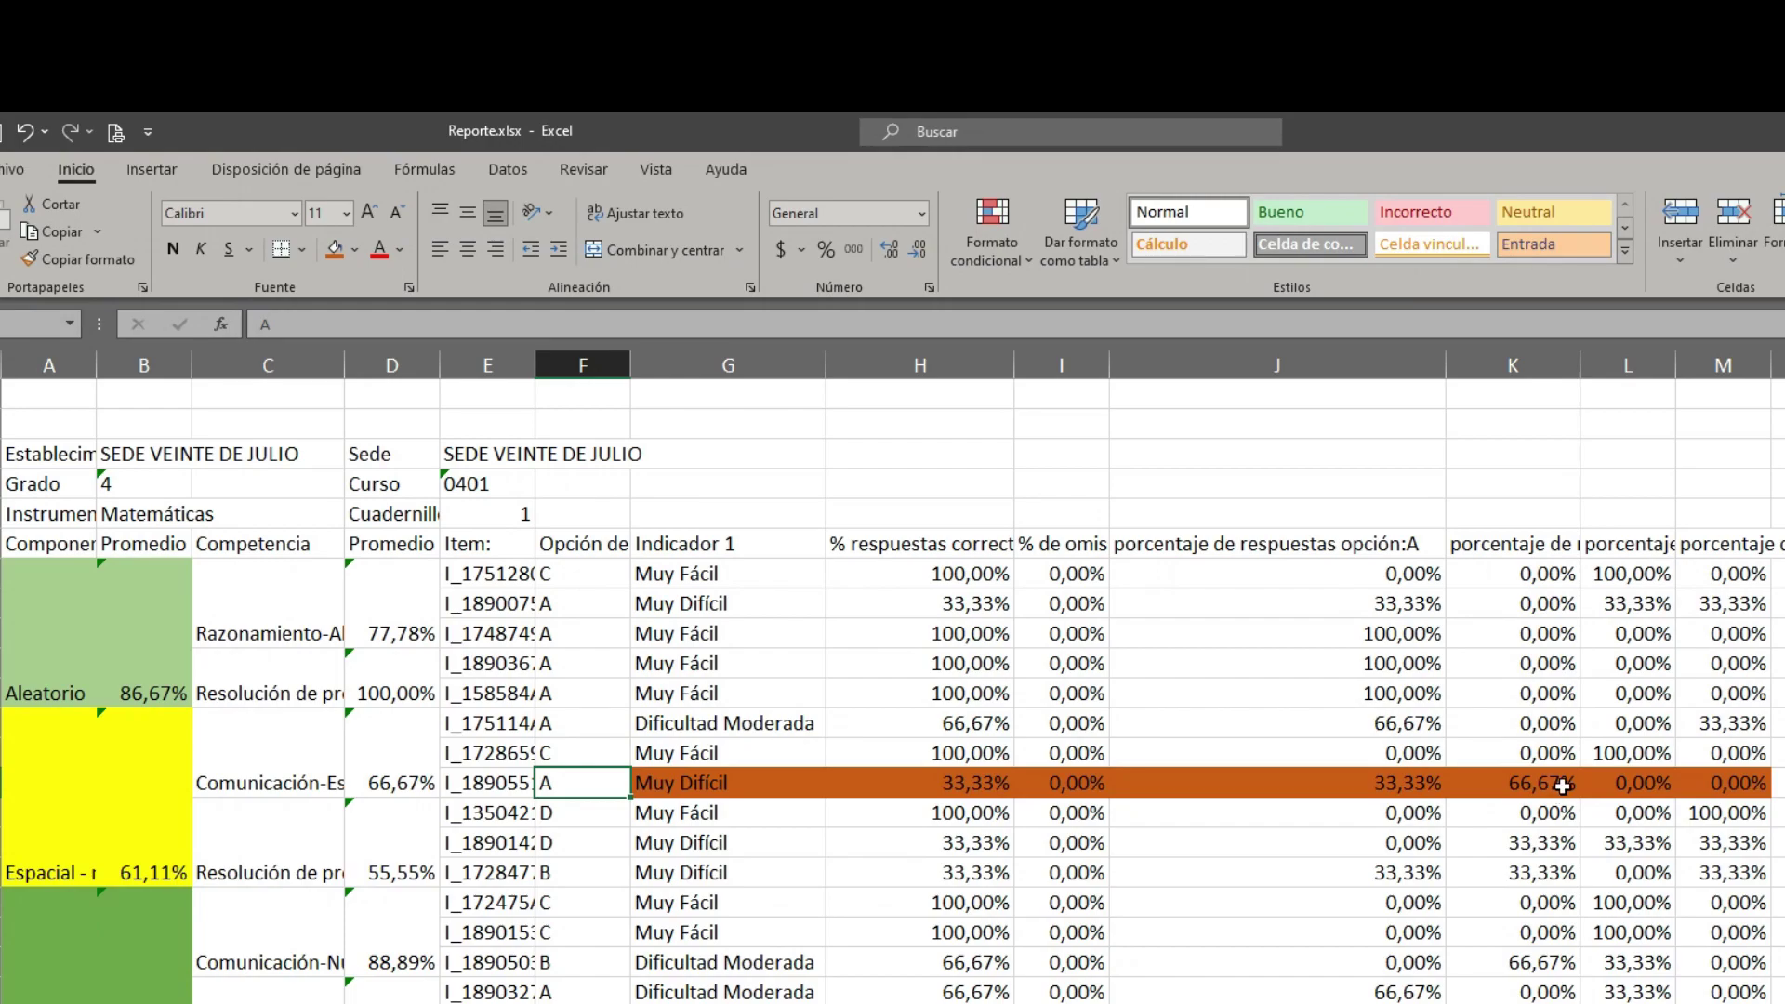
{"action": "left_click", "coordinate": [1561, 785]}
Step: Widen the option B response percentage column and compare options A and B for item I_1890551
{"action": "left_click_drag", "start_coordinate": [1581, 365], "coordinate": [1645, 366]}
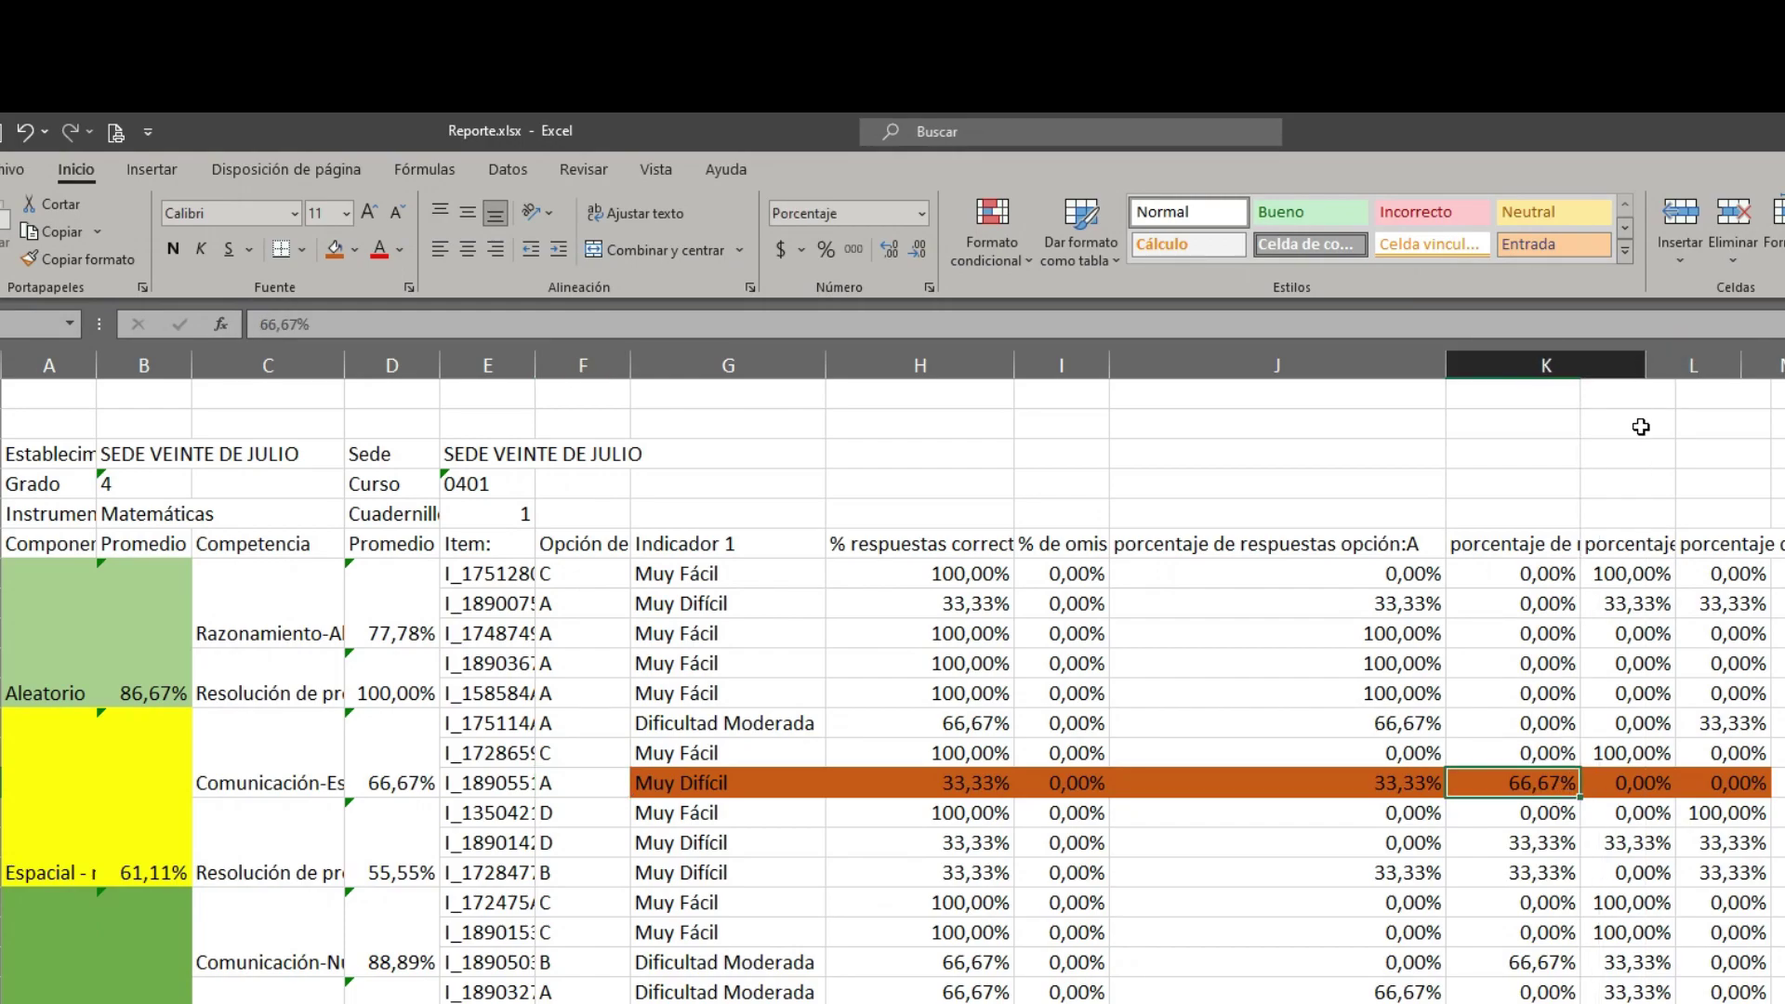
{"action": "left_click", "coordinate": [1622, 548]}
{"action": "left_click", "coordinate": [1590, 786]}
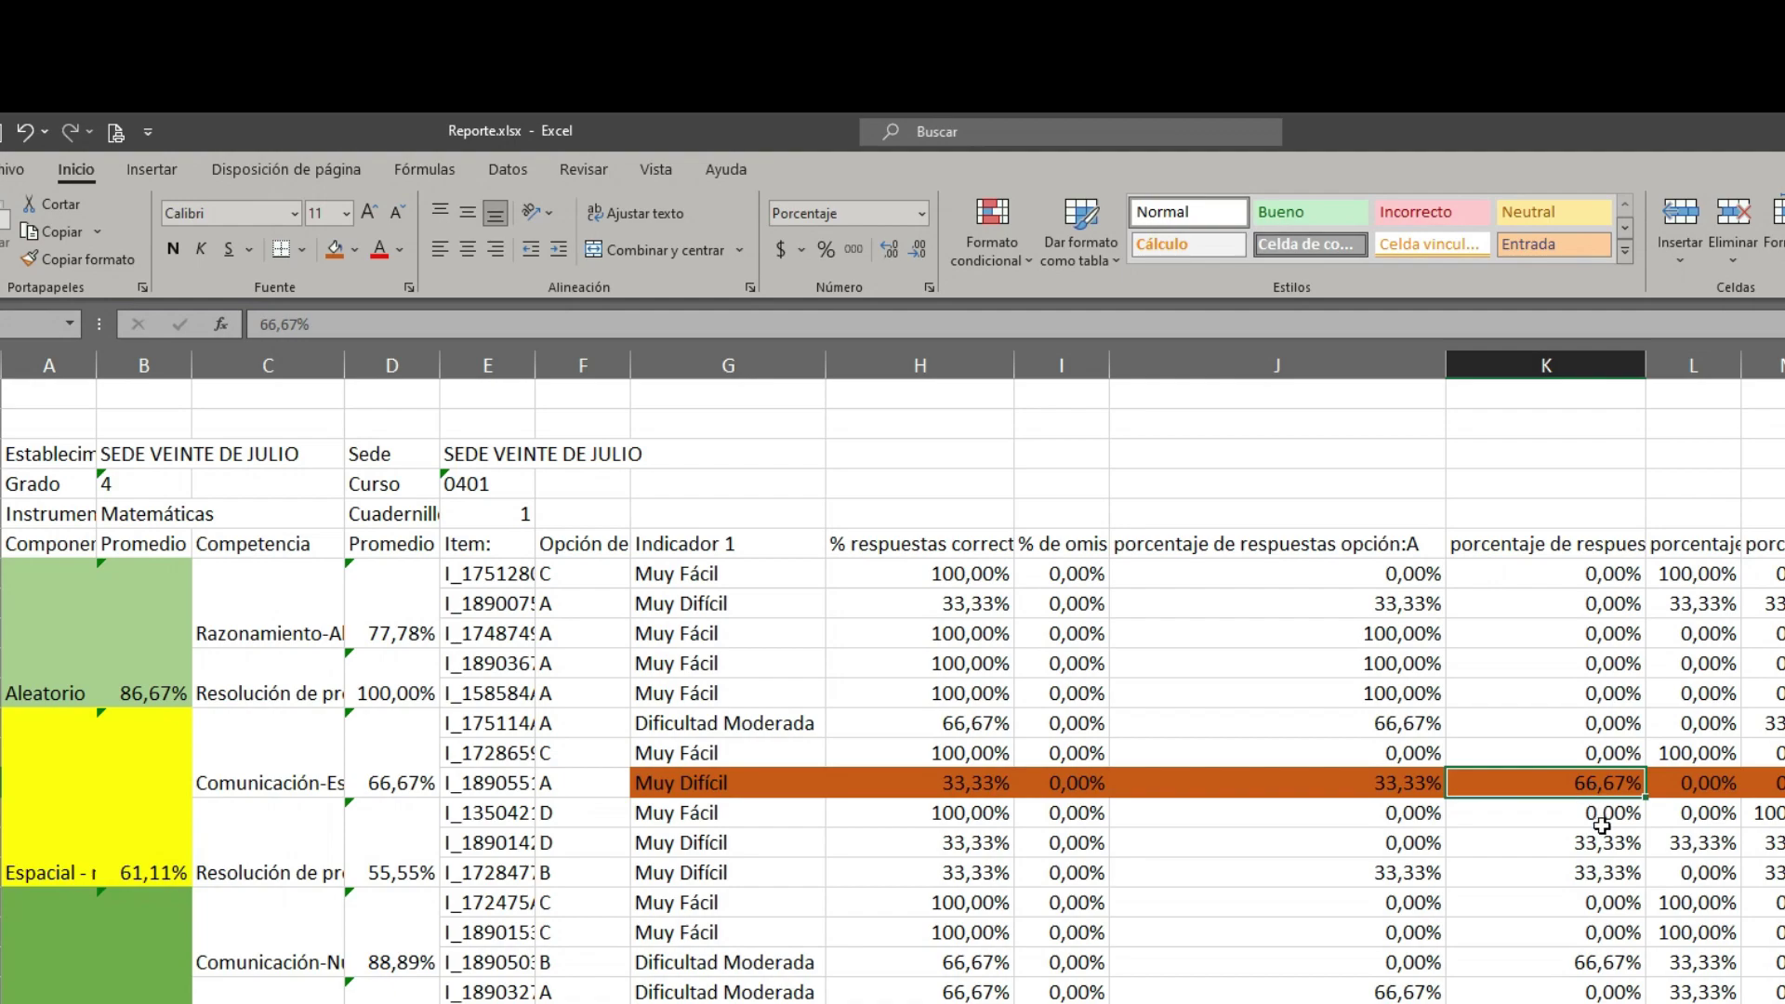
{"action": "left_click", "coordinate": [1391, 784]}
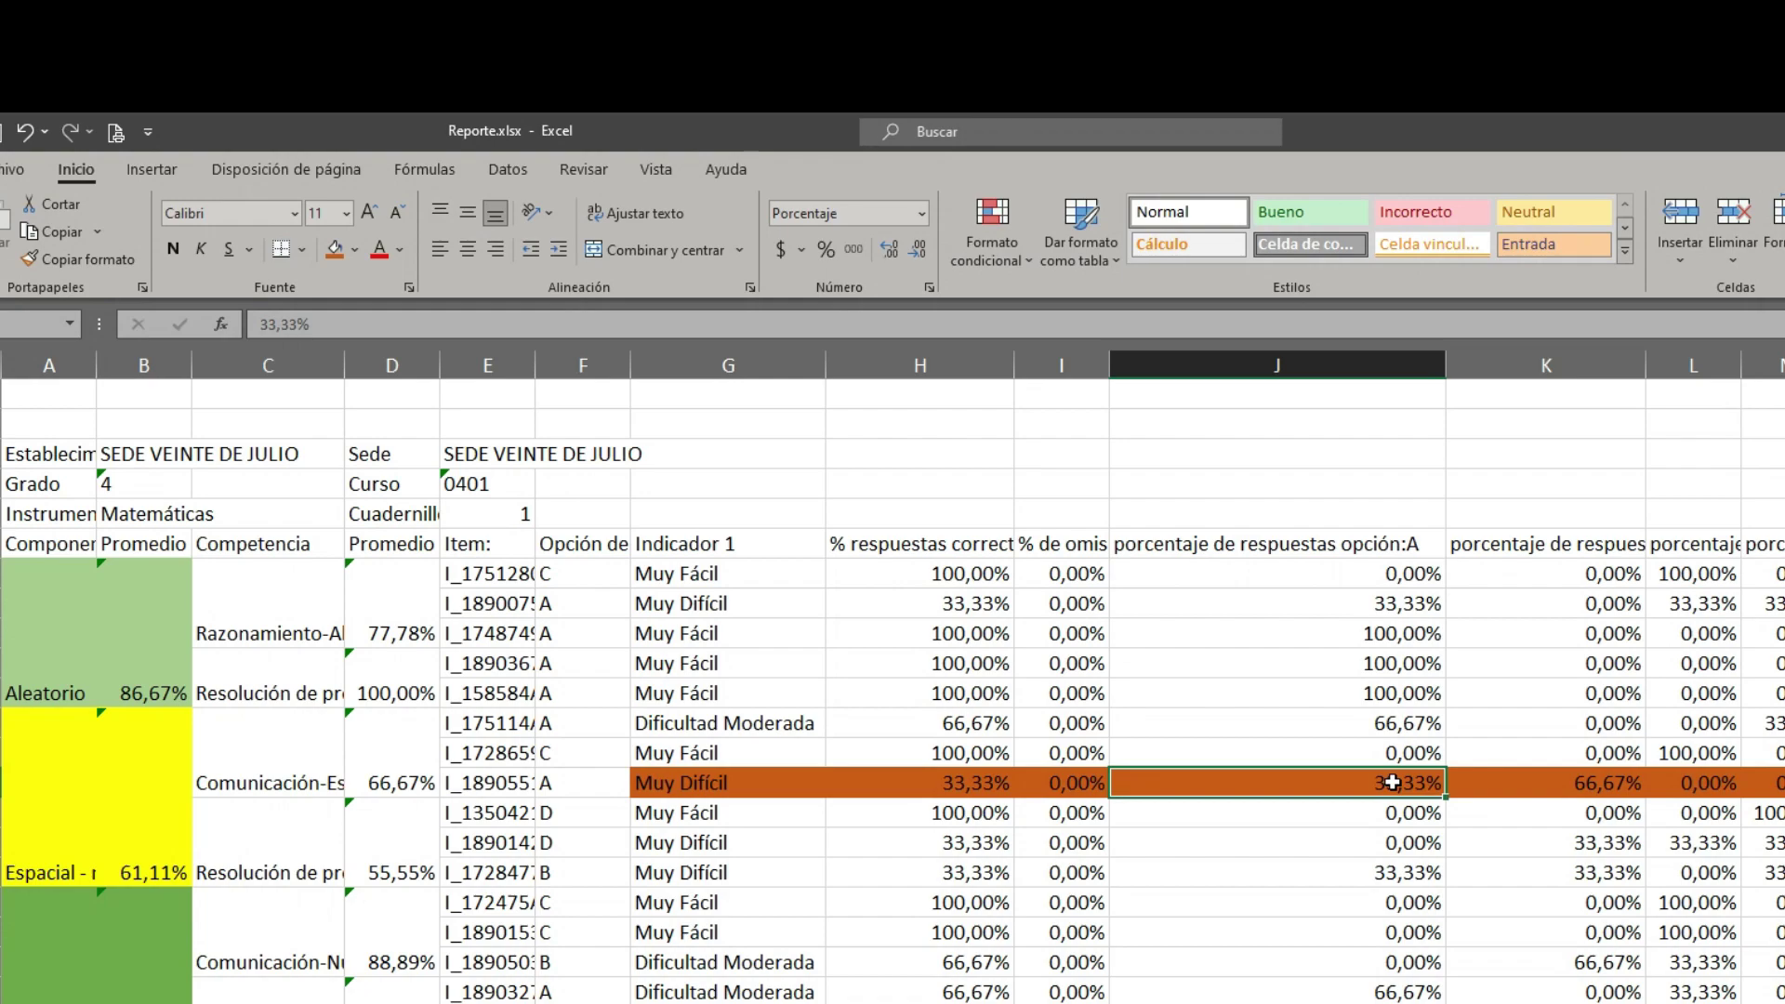
Step: Widen the Item column so the full item codes can be read
{"action": "left_click", "coordinate": [474, 784]}
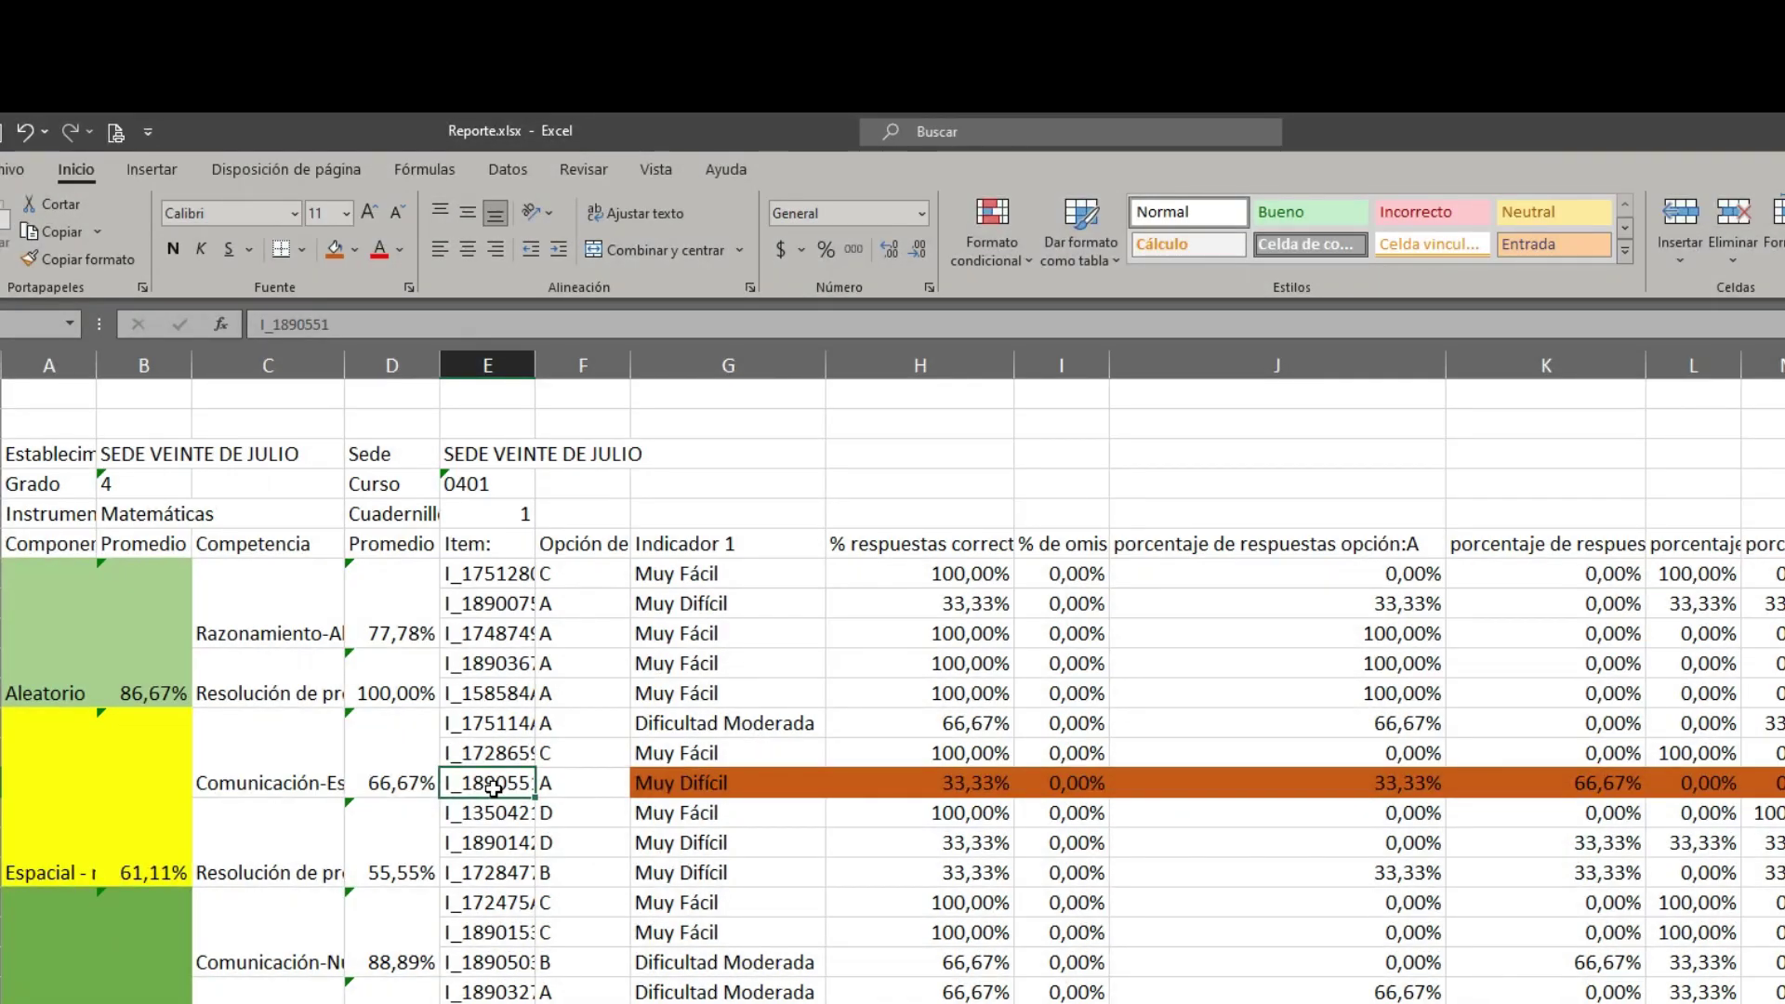
{"action": "left_click_drag", "start_coordinate": [539, 371], "coordinate": [567, 370]}
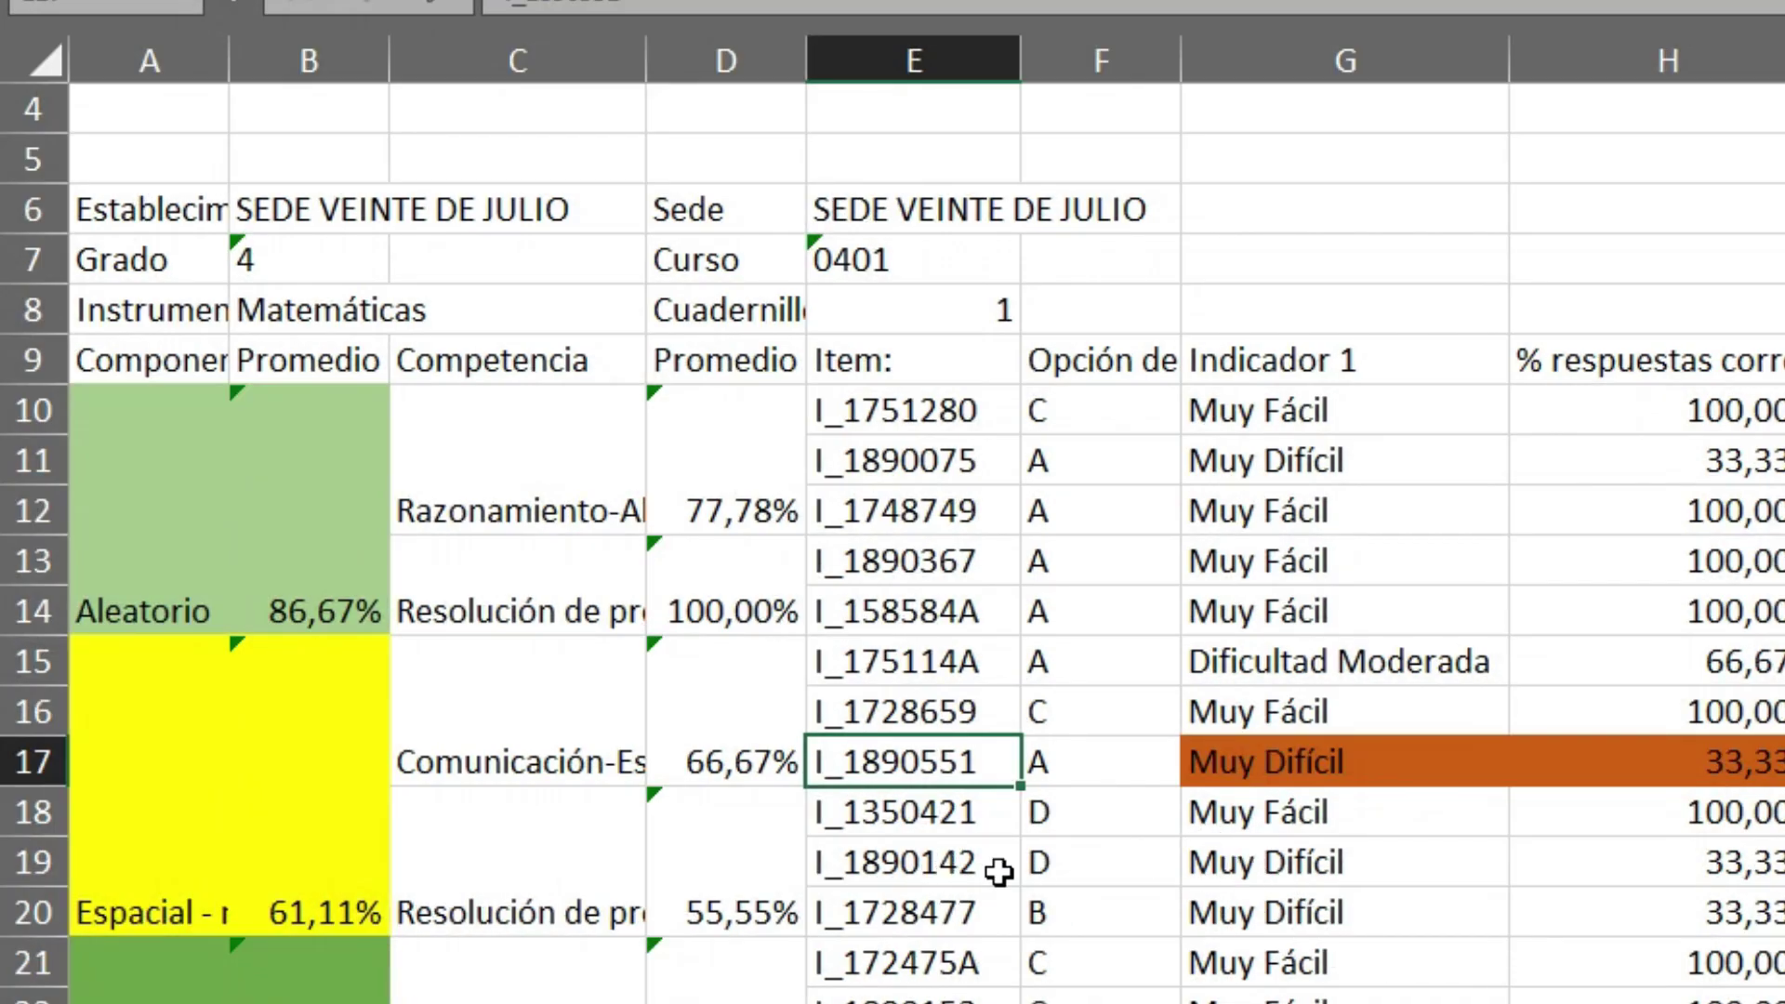
Step: Apply the same dark orange fill to the Muy Difícil items I_1890142 and I_1728477, from Indicador 1 through the option percentages
{"action": "left_click_drag", "start_coordinate": [1218, 876], "coordinate": [1581, 873]}
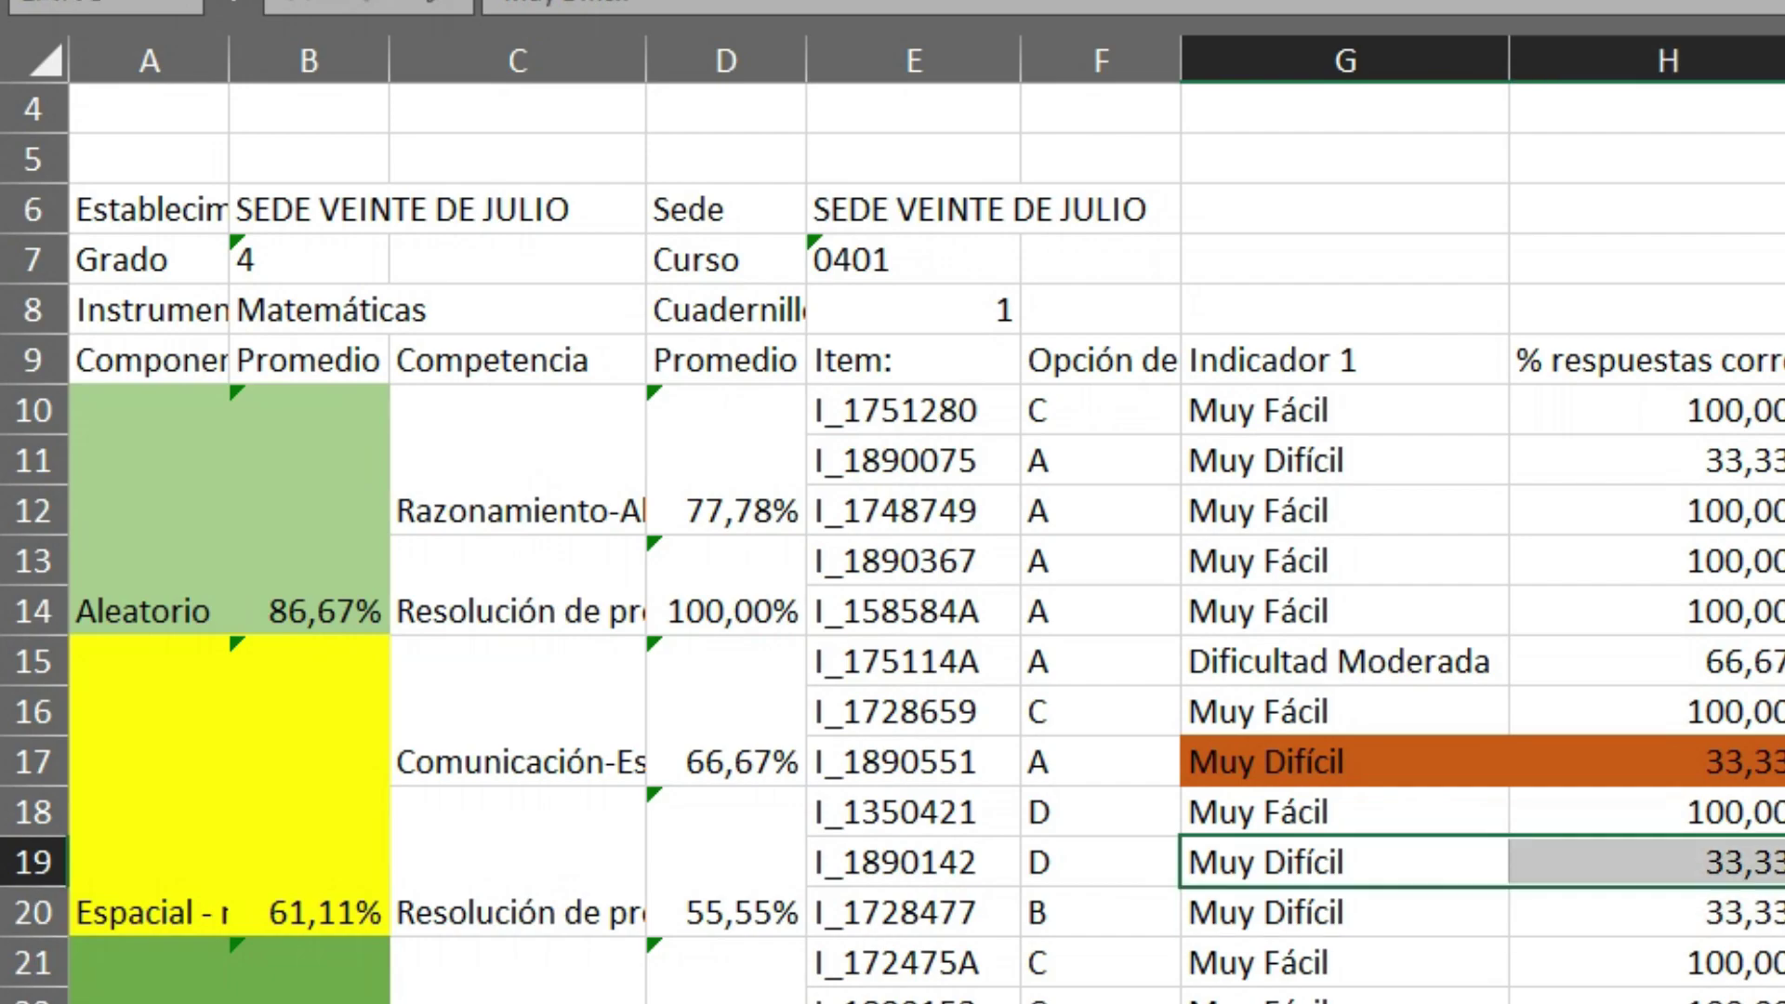
{"action": "key", "text": "F4"}
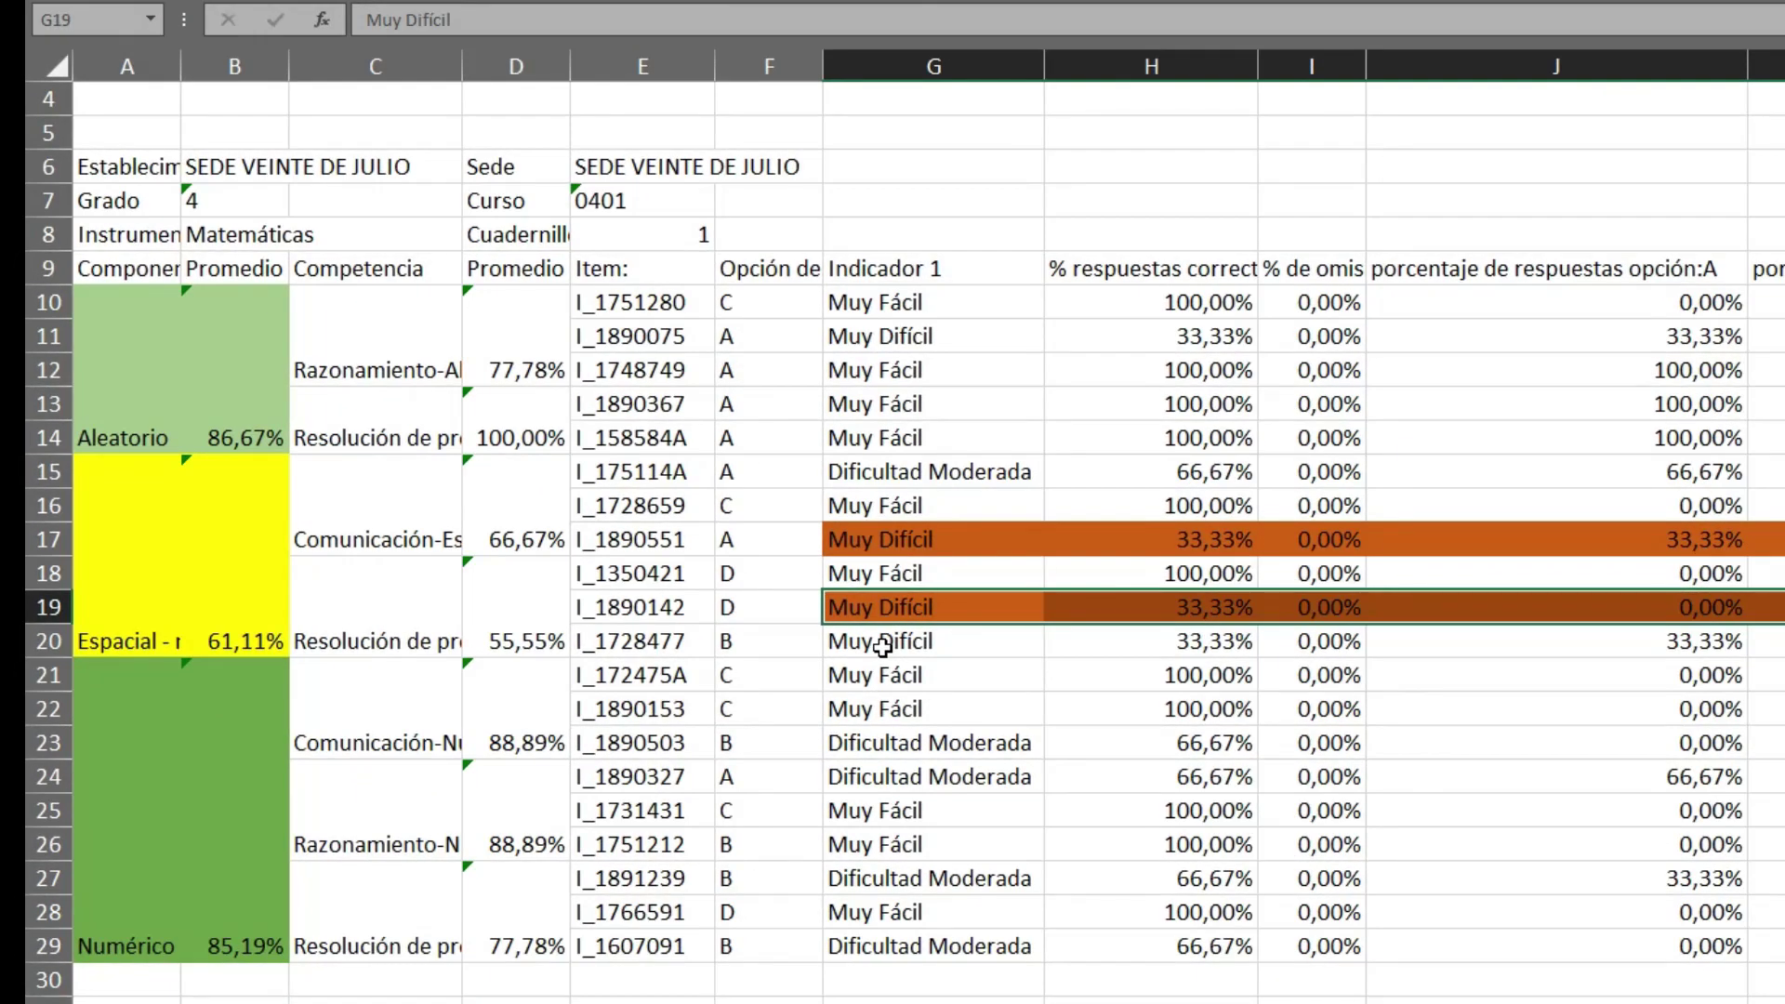
{"action": "left_click_drag", "start_coordinate": [1339, 912], "coordinate": [1718, 932]}
{"action": "left_click_drag", "start_coordinate": [1185, 655], "coordinate": [1580, 646]}
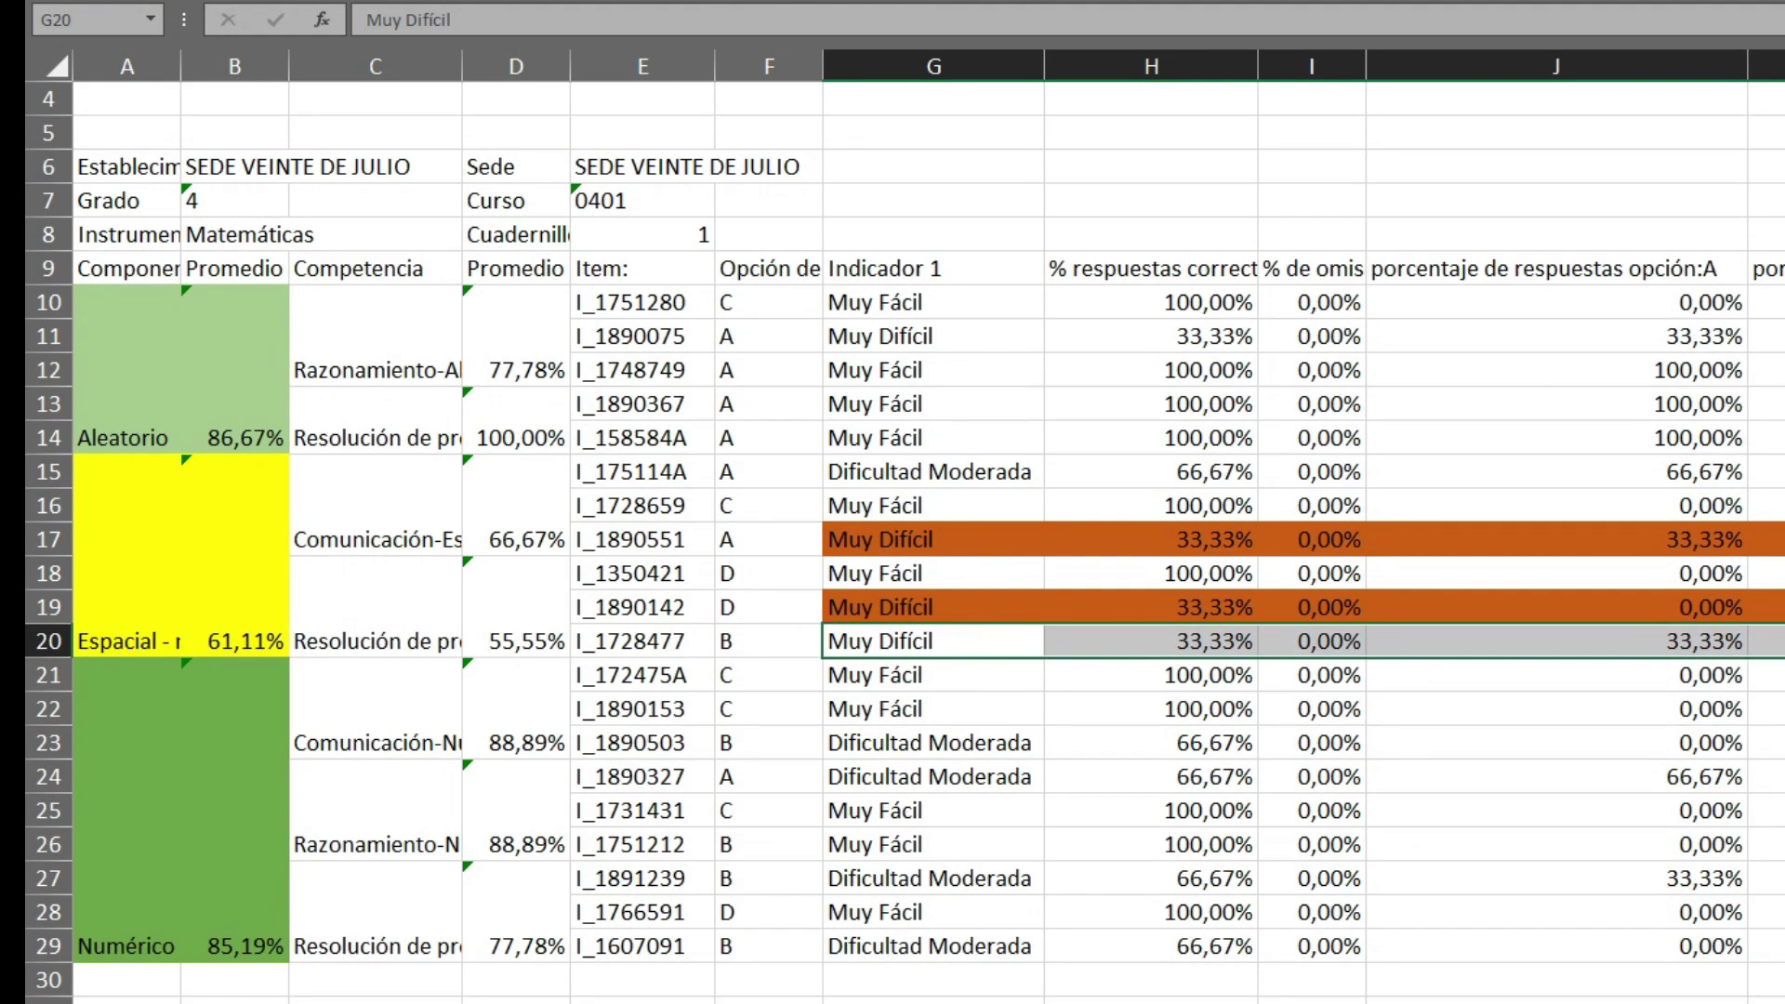
{"action": "key", "text": "F4"}
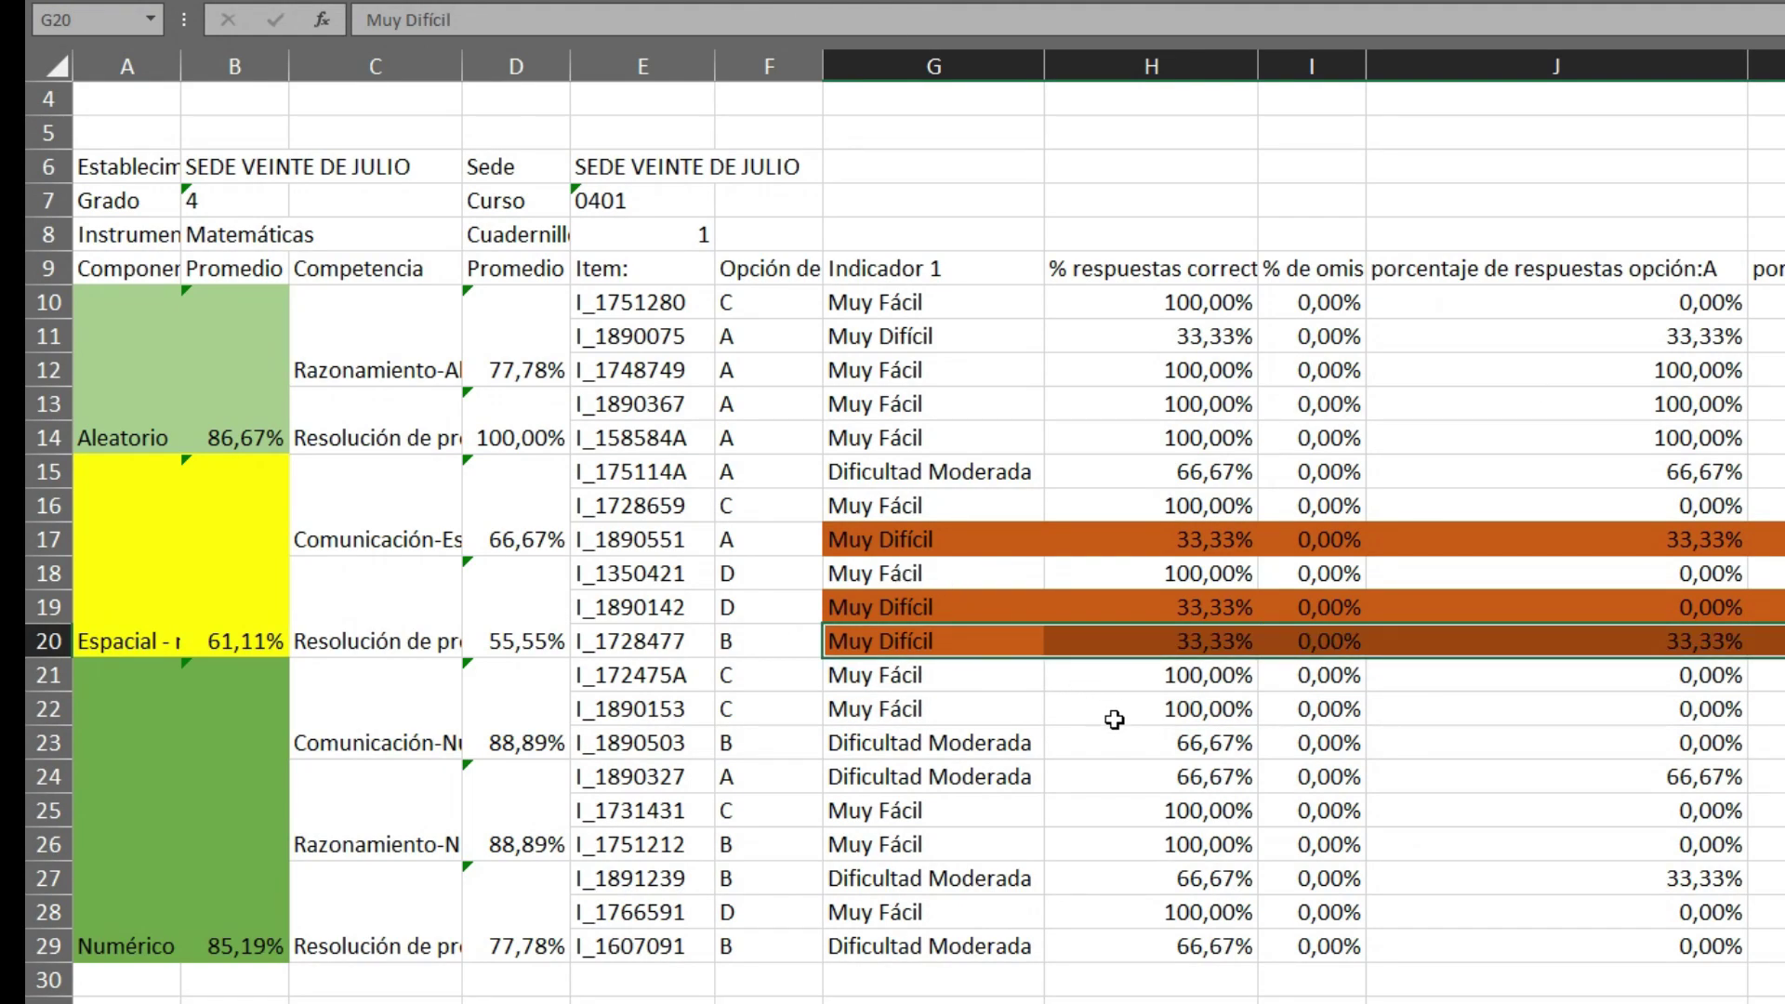
Step: Review the item codes of the three highlighted Muy Difícil questions in the Espacial component
{"action": "left_click", "coordinate": [625, 539]}
{"action": "left_click", "coordinate": [651, 610]}
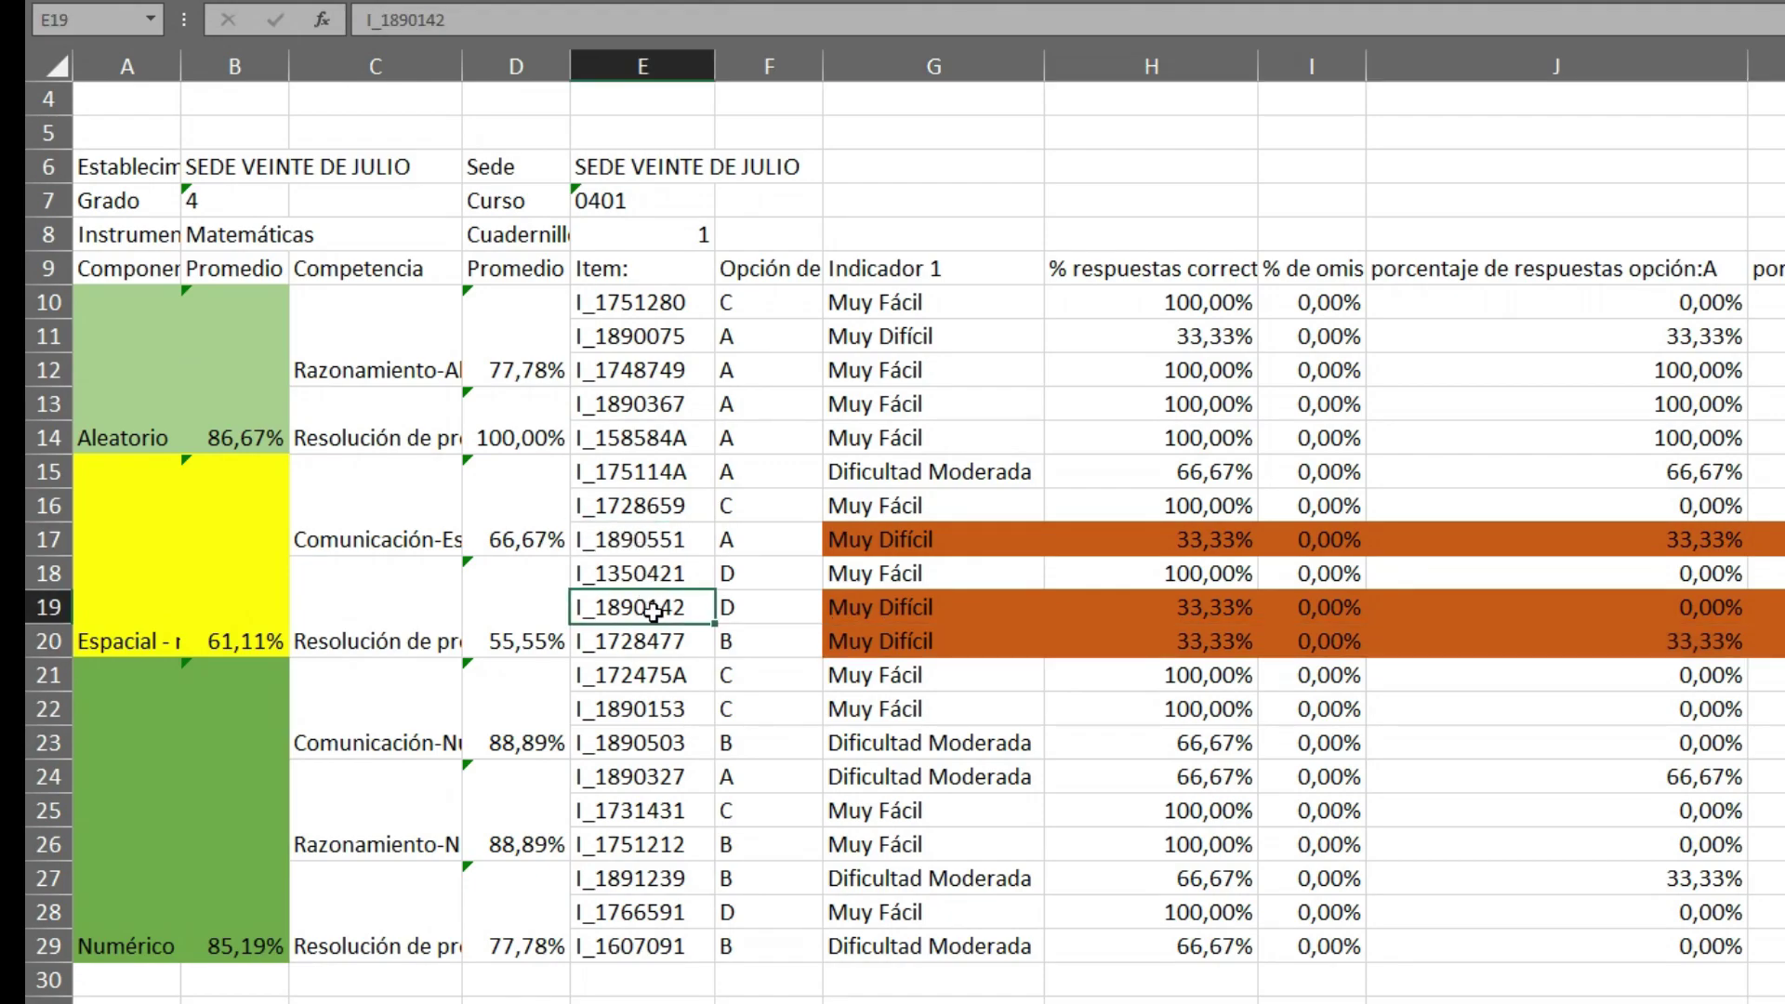
{"action": "left_click", "coordinate": [660, 645]}
{"action": "left_click", "coordinate": [684, 539]}
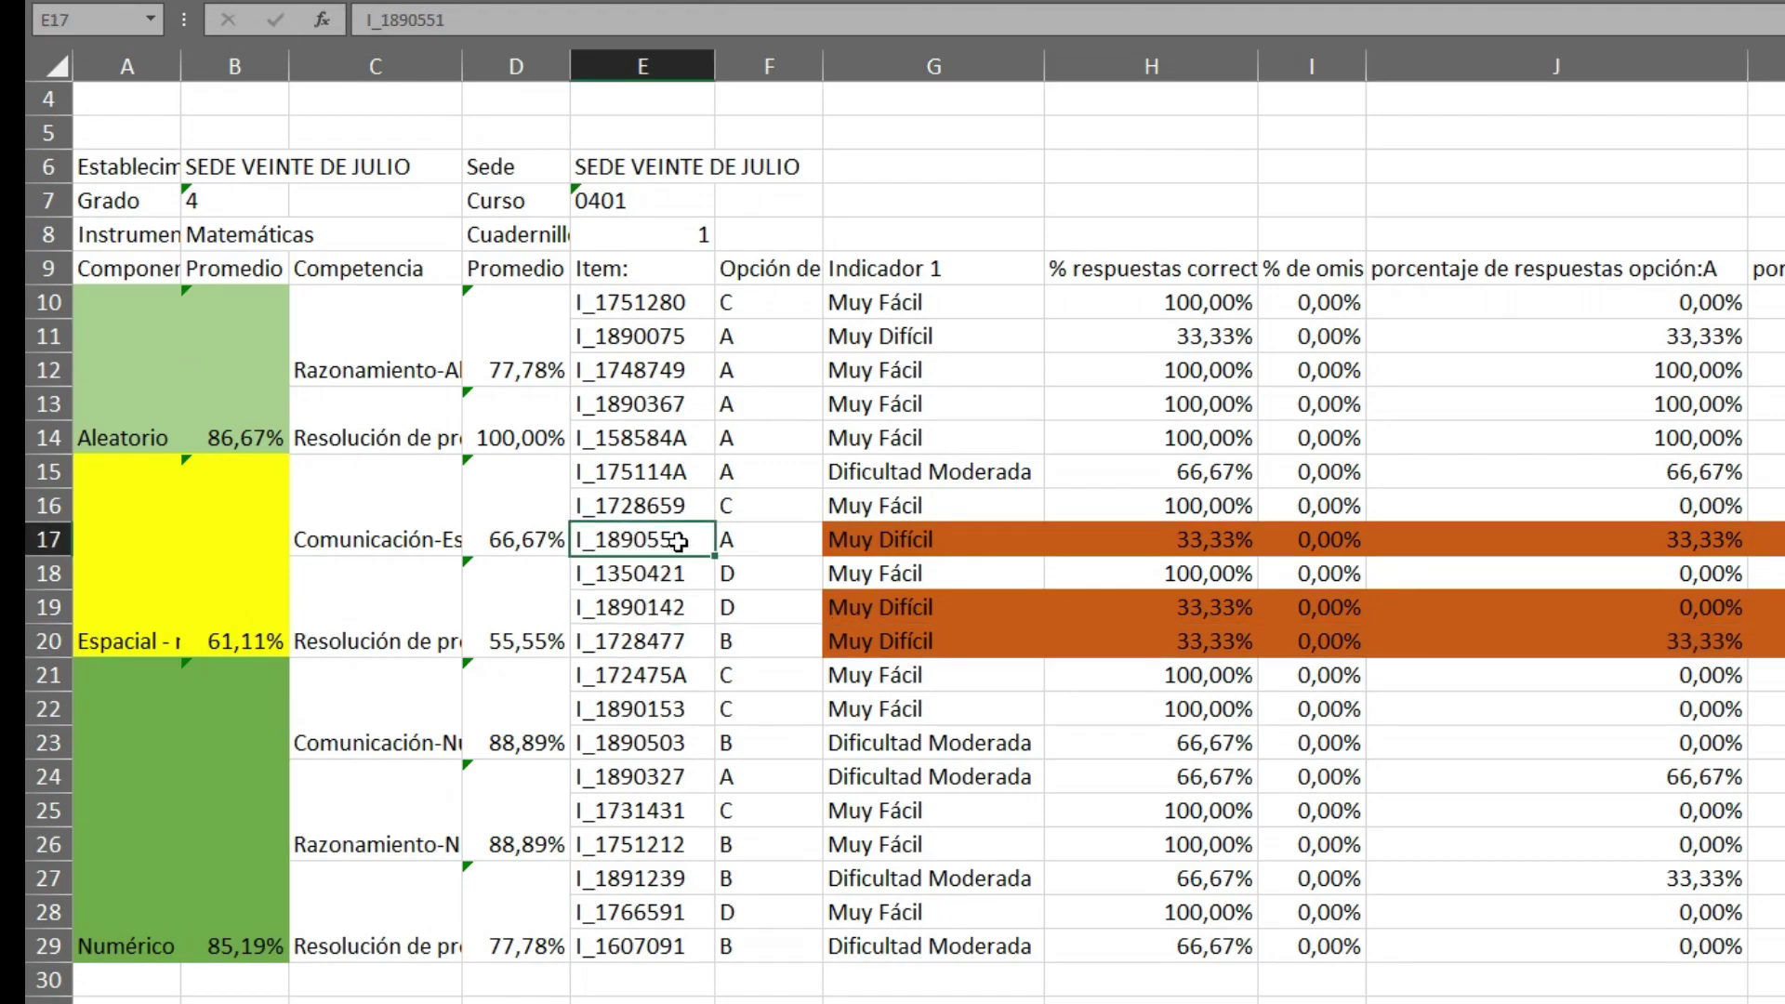
{"action": "left_click", "coordinate": [684, 614]}
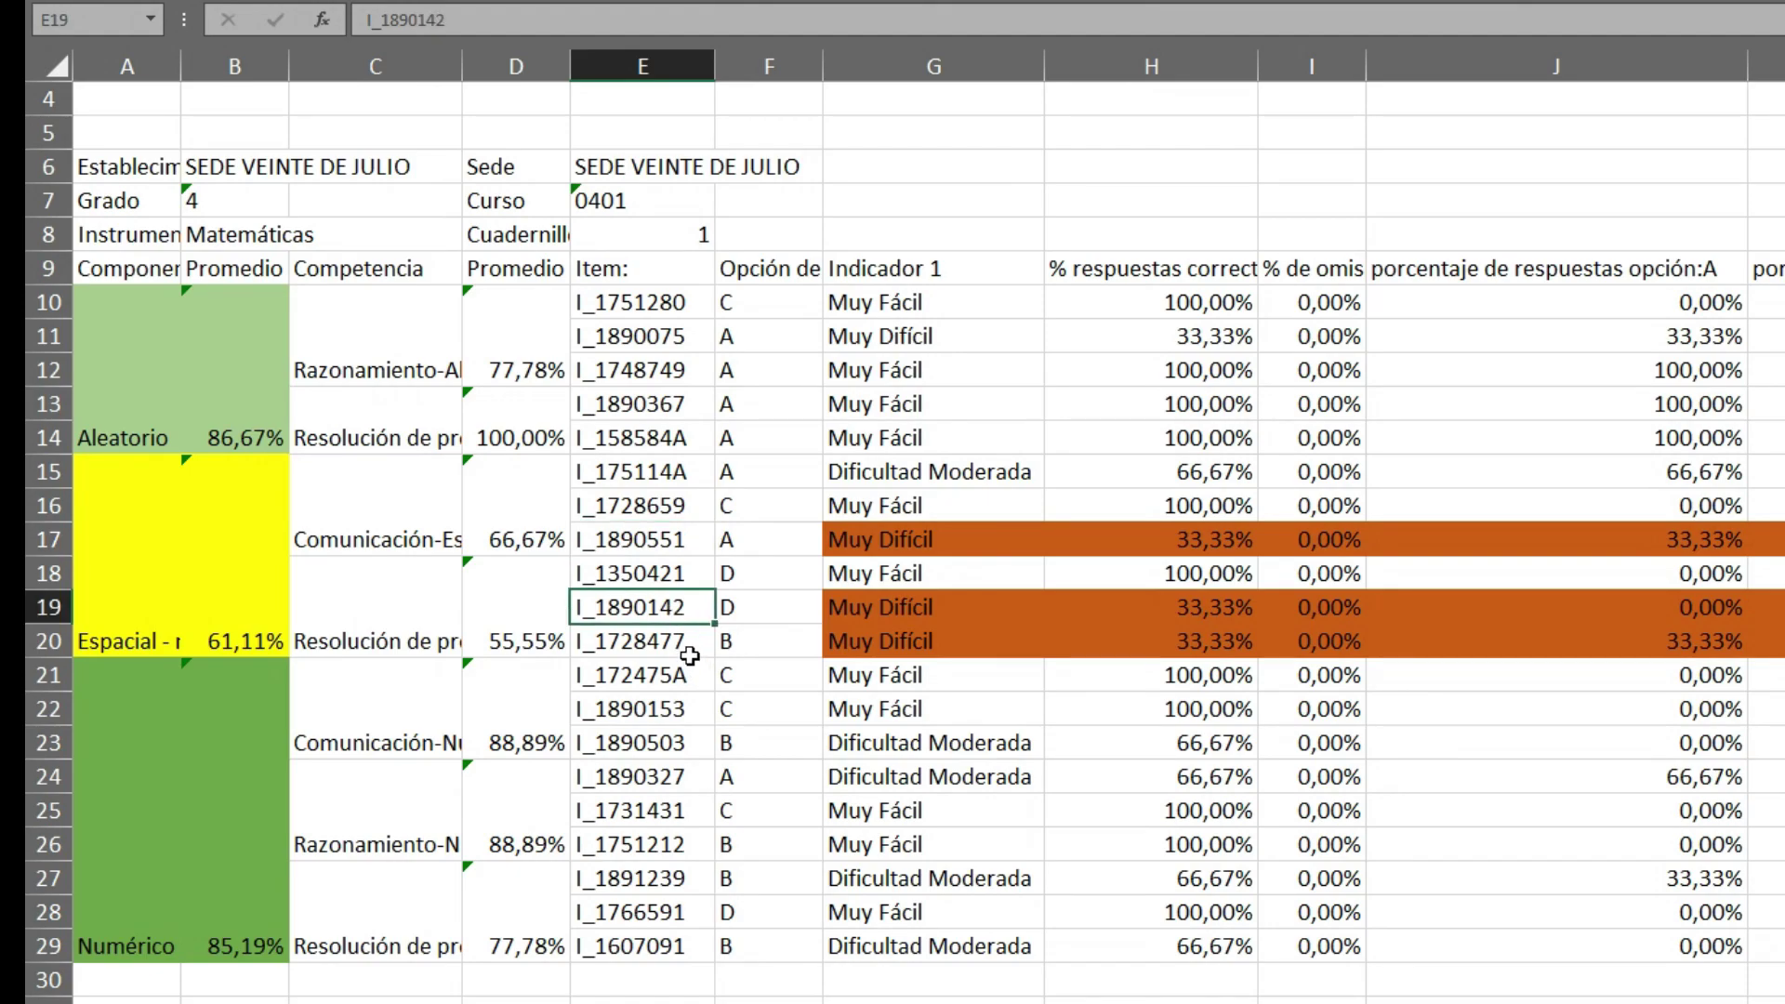
{"action": "left_click", "coordinate": [690, 643]}
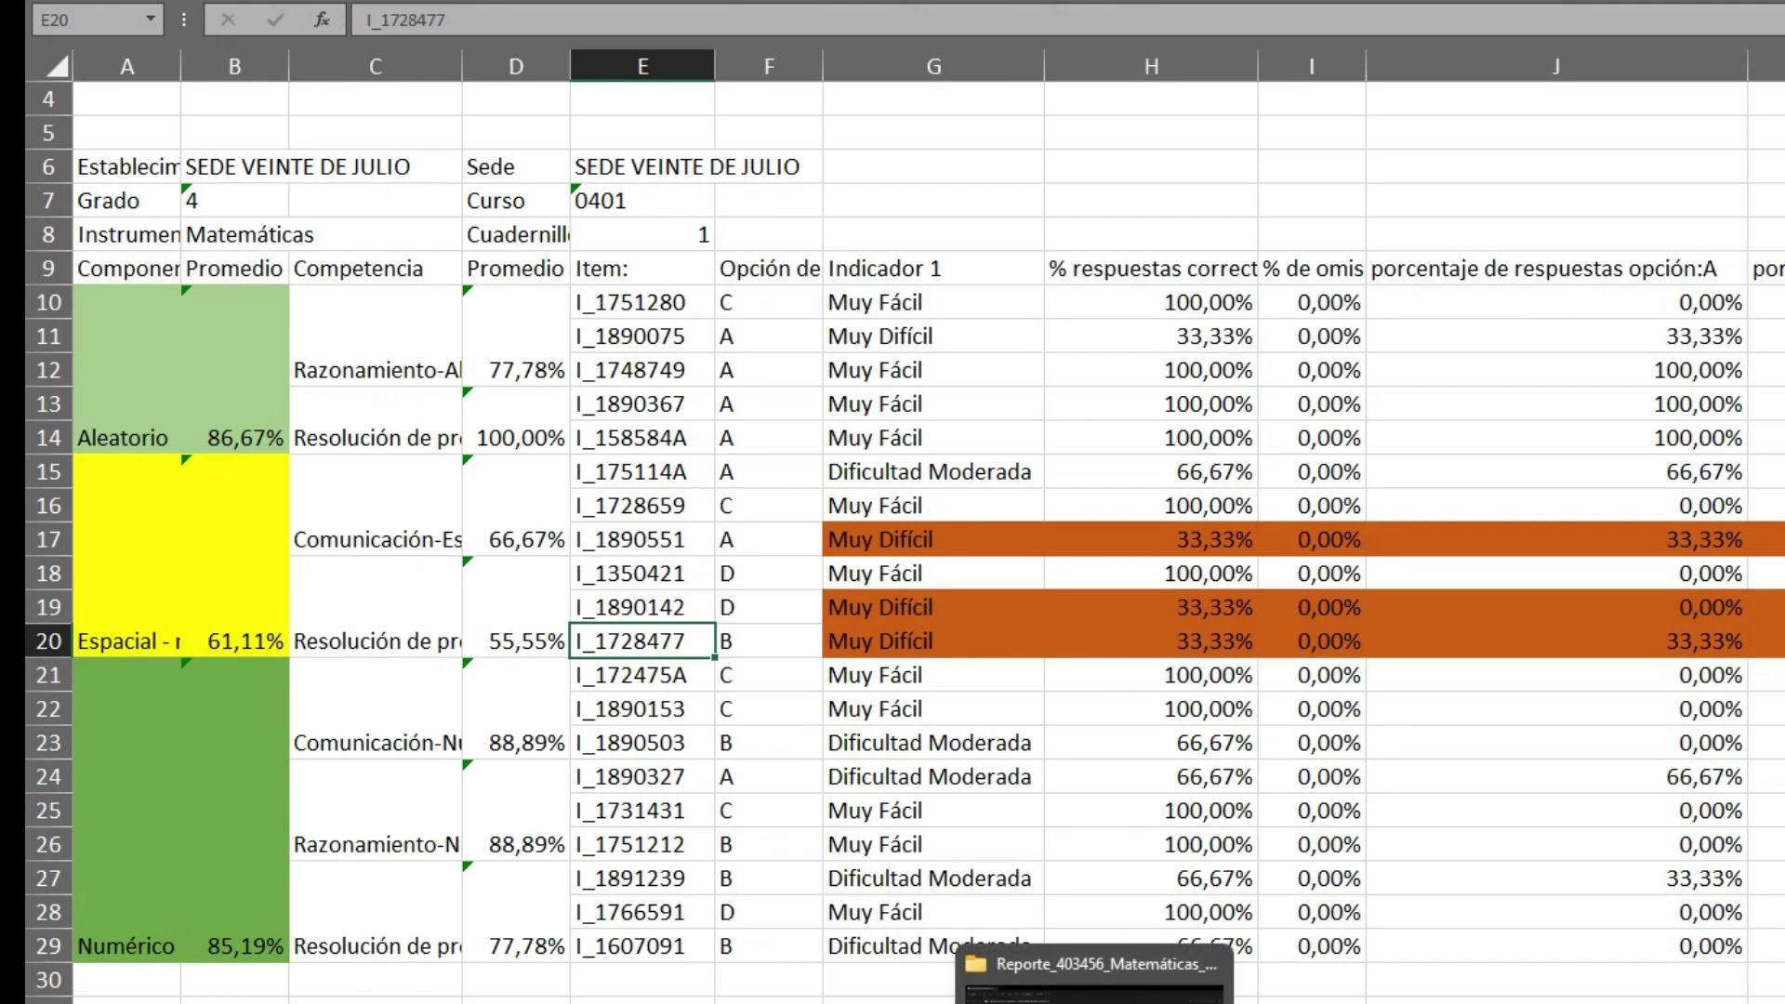
Step: Switch to File Explorer and open Guia-PC-Matematicas-4-1.pdf from the Resultados de Evaluar para Avanzar folder
{"action": "left_click", "coordinate": [1093, 964]}
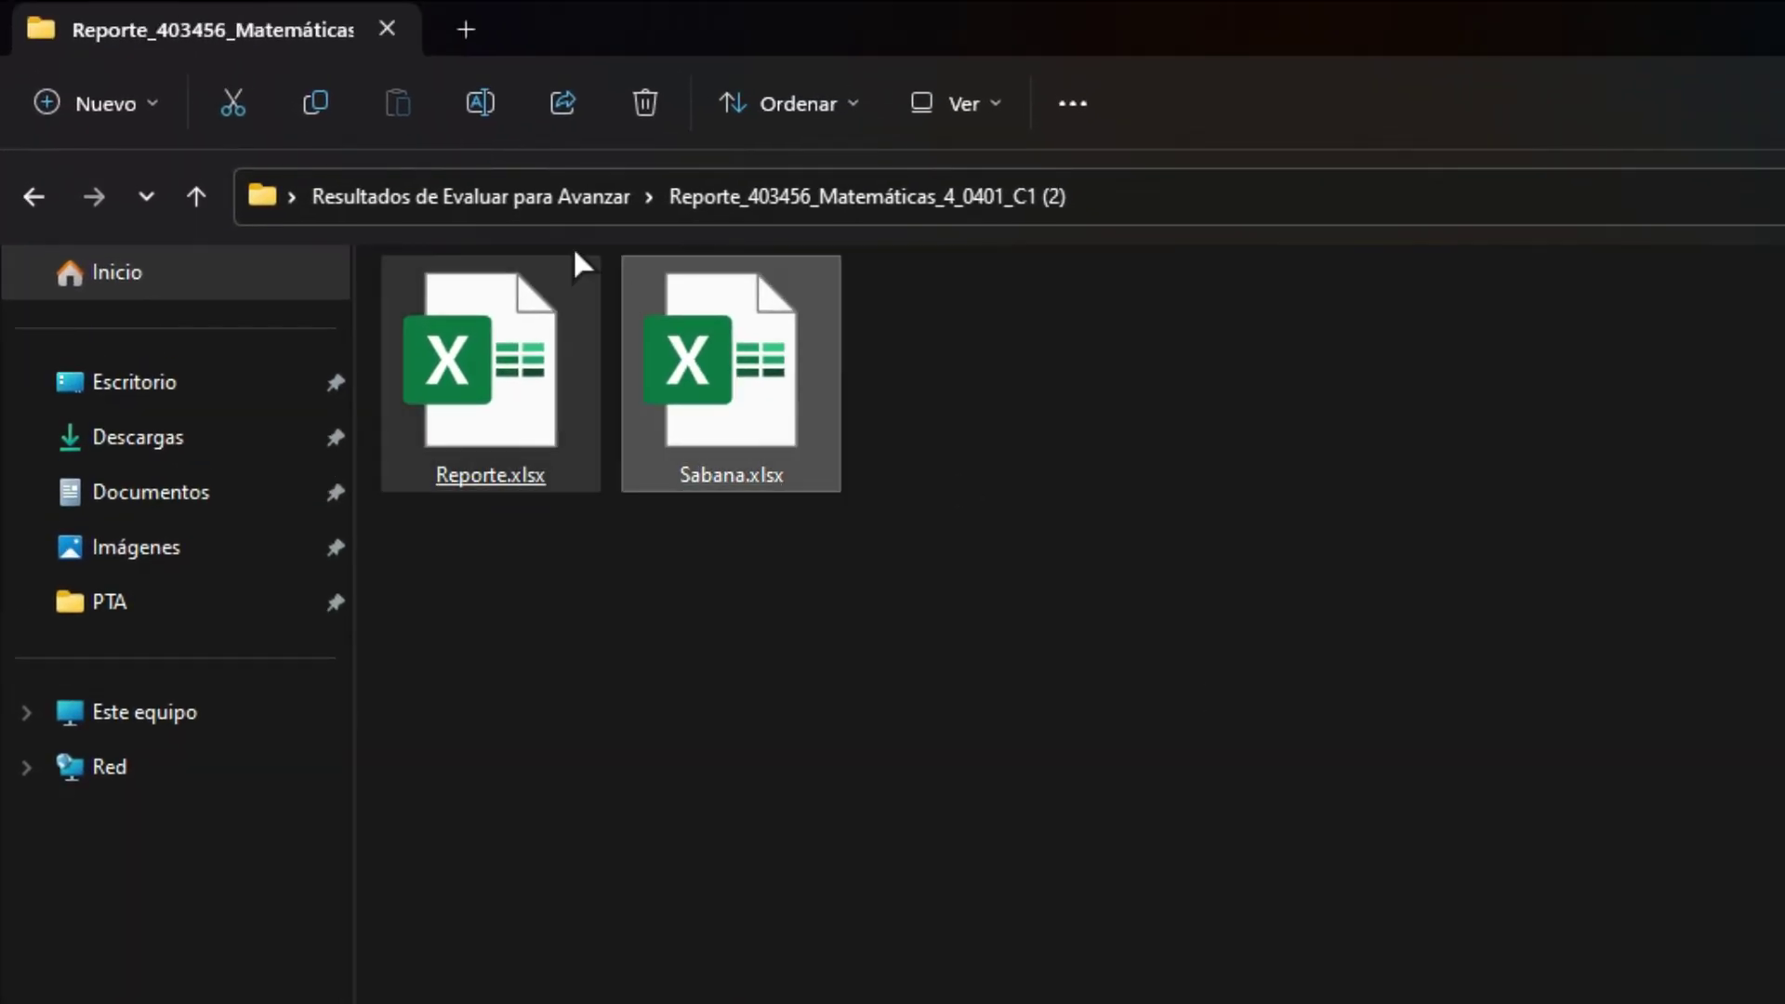
{"action": "left_click", "coordinate": [521, 197]}
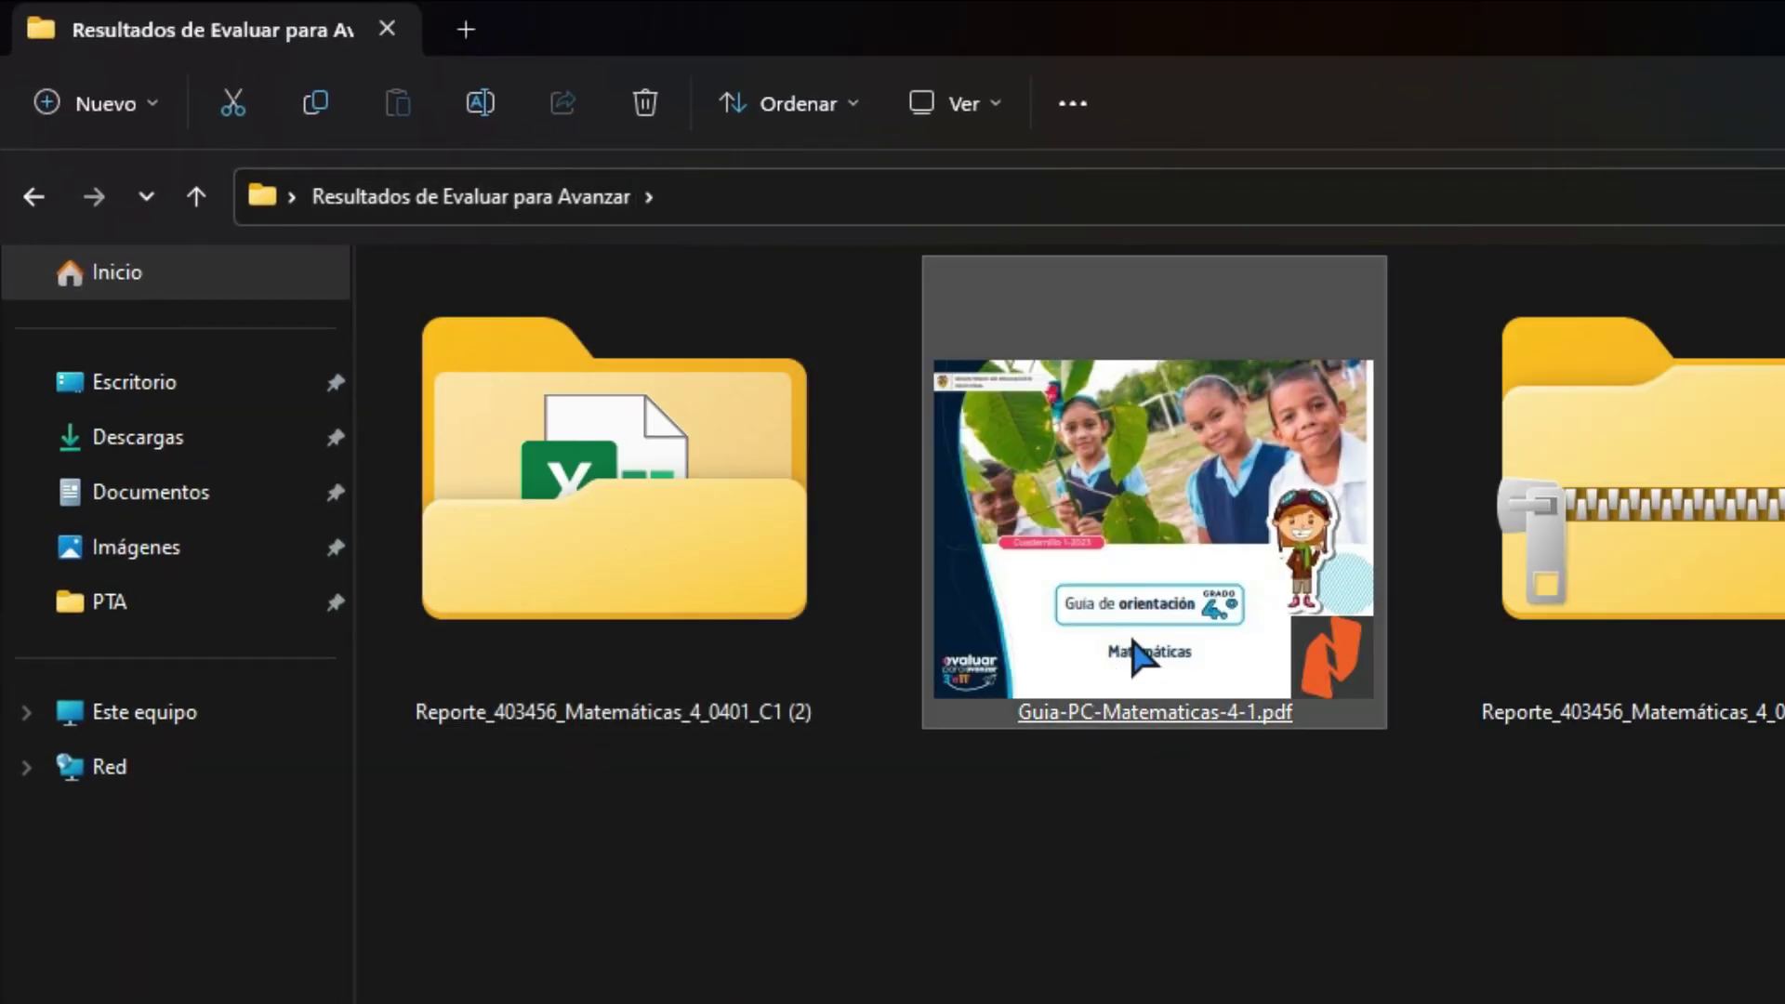
{"action": "double_click", "coordinate": [1149, 654]}
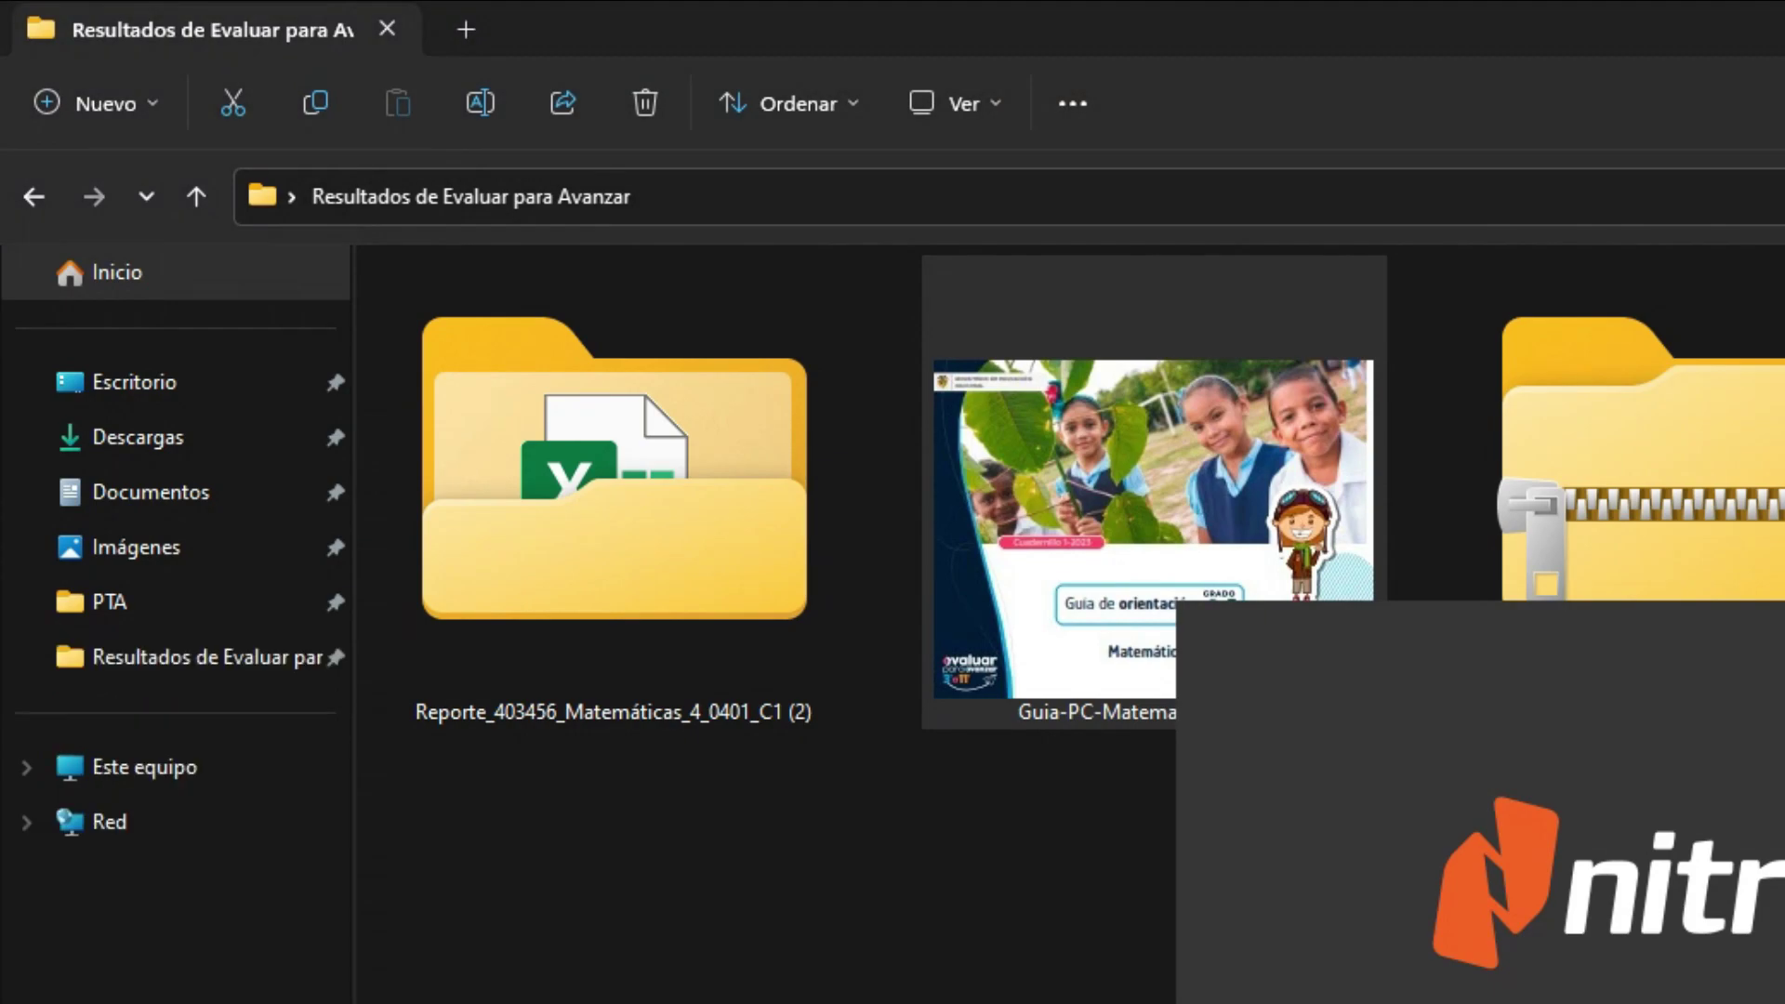